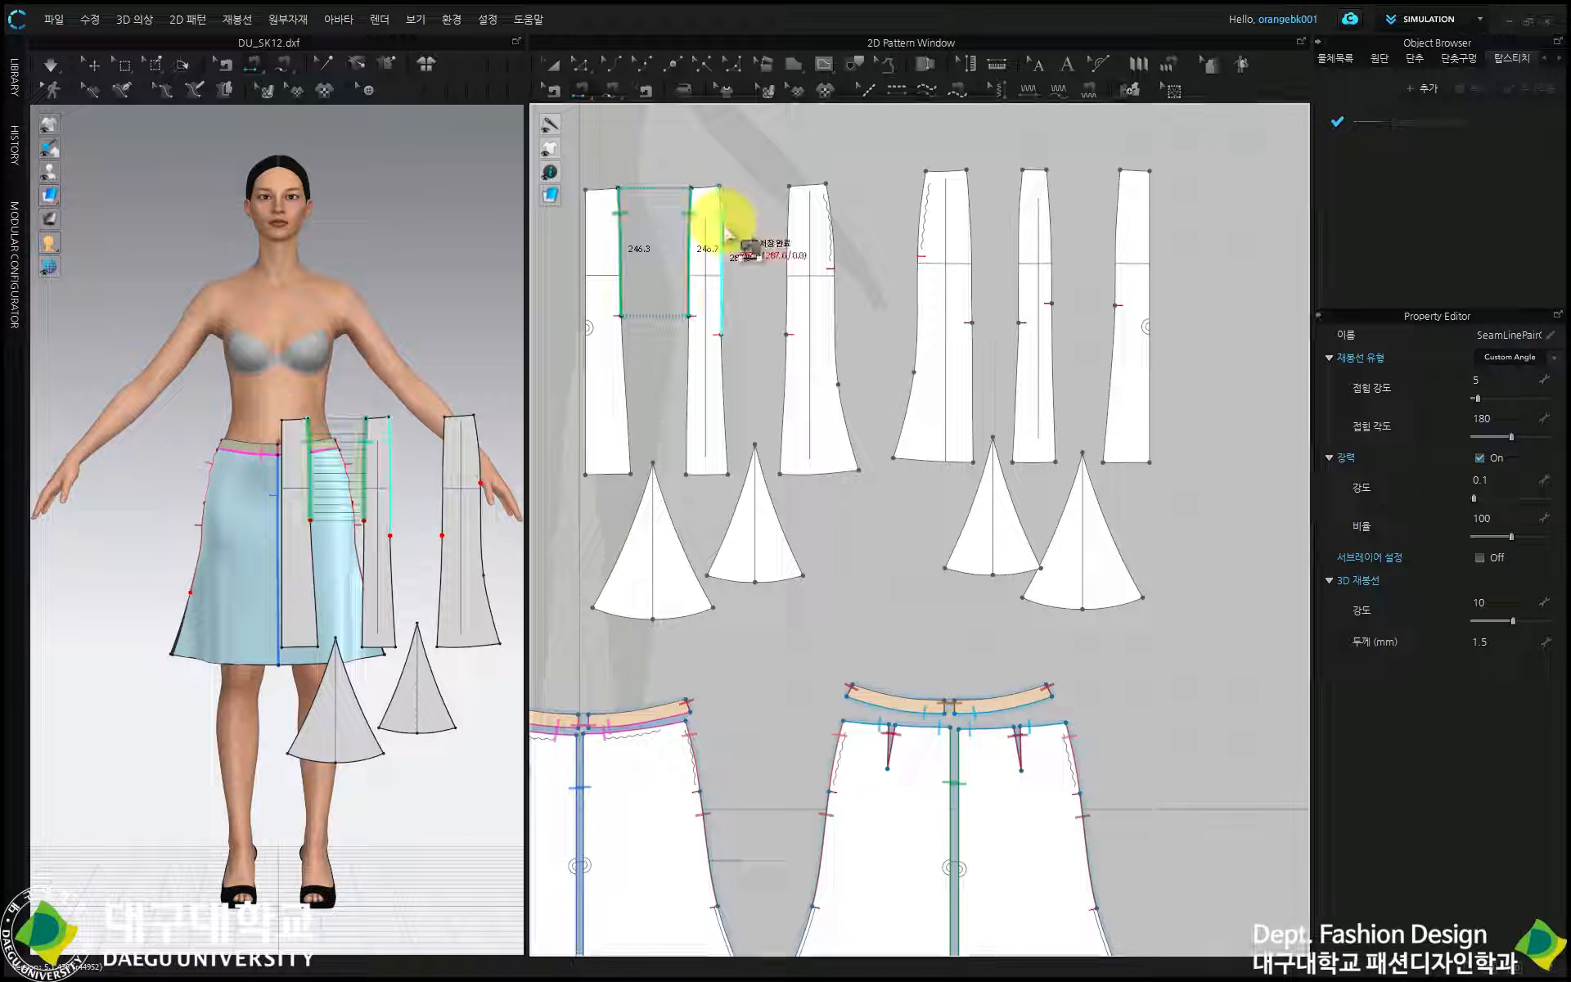
Sew the middle front panel to the side front panel above the notches, and join the upper two side seam segments to the side back panel
left_click(722, 232)
left_click(789, 232)
left_click(831, 215)
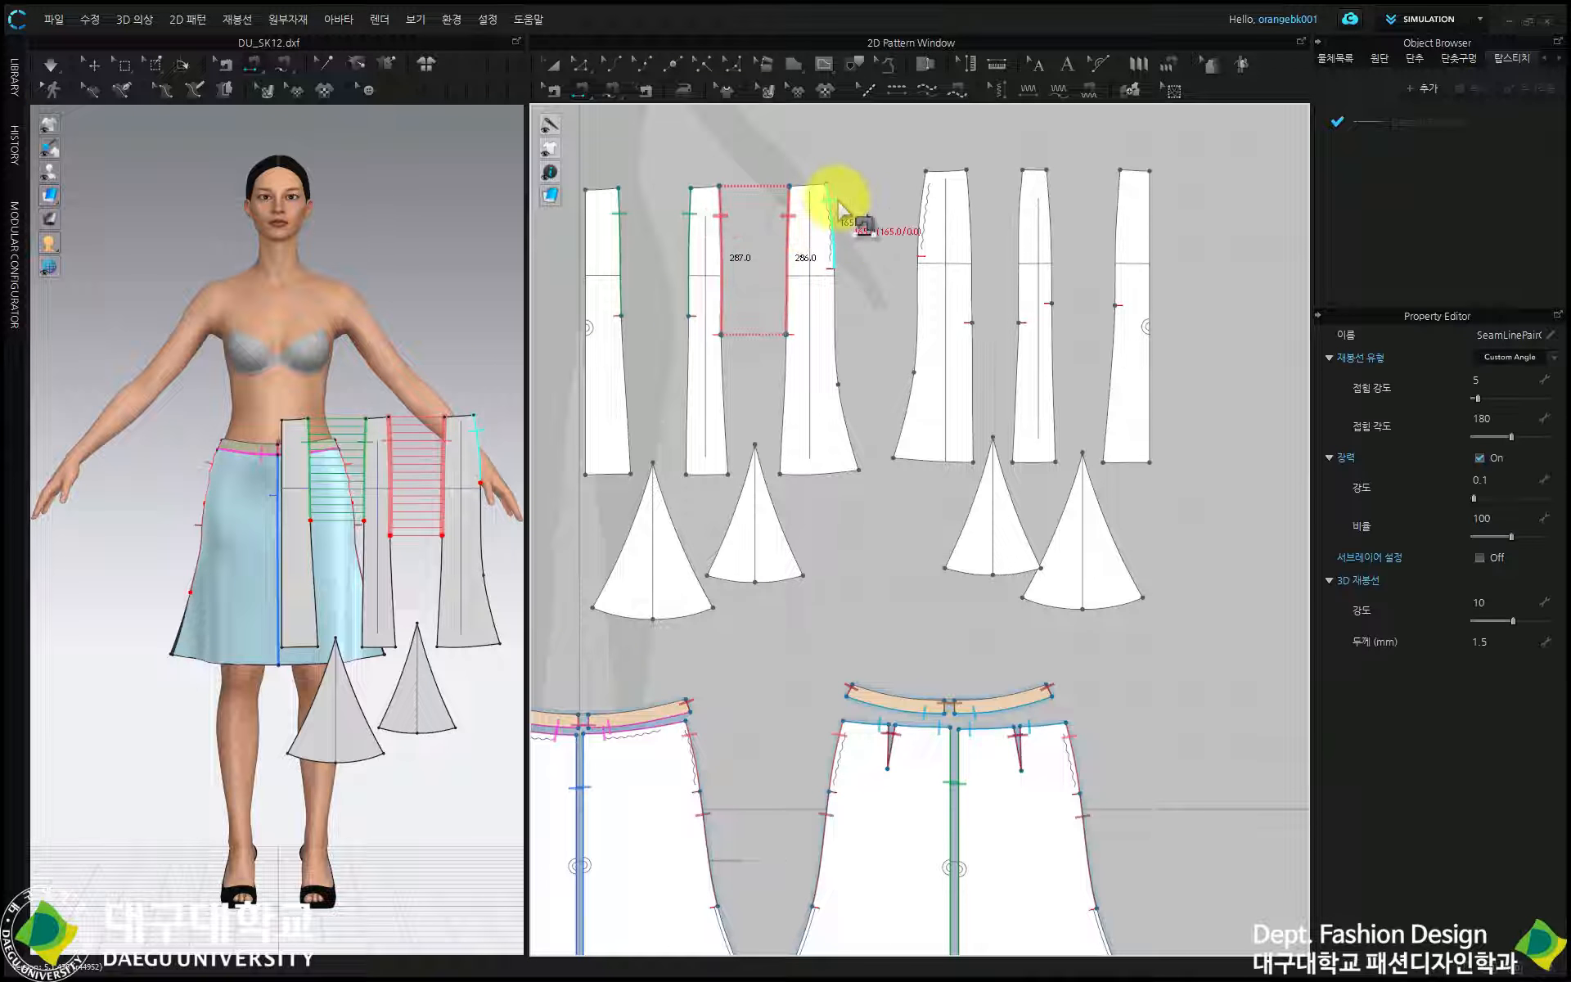
left_click(937, 211)
left_click(829, 308)
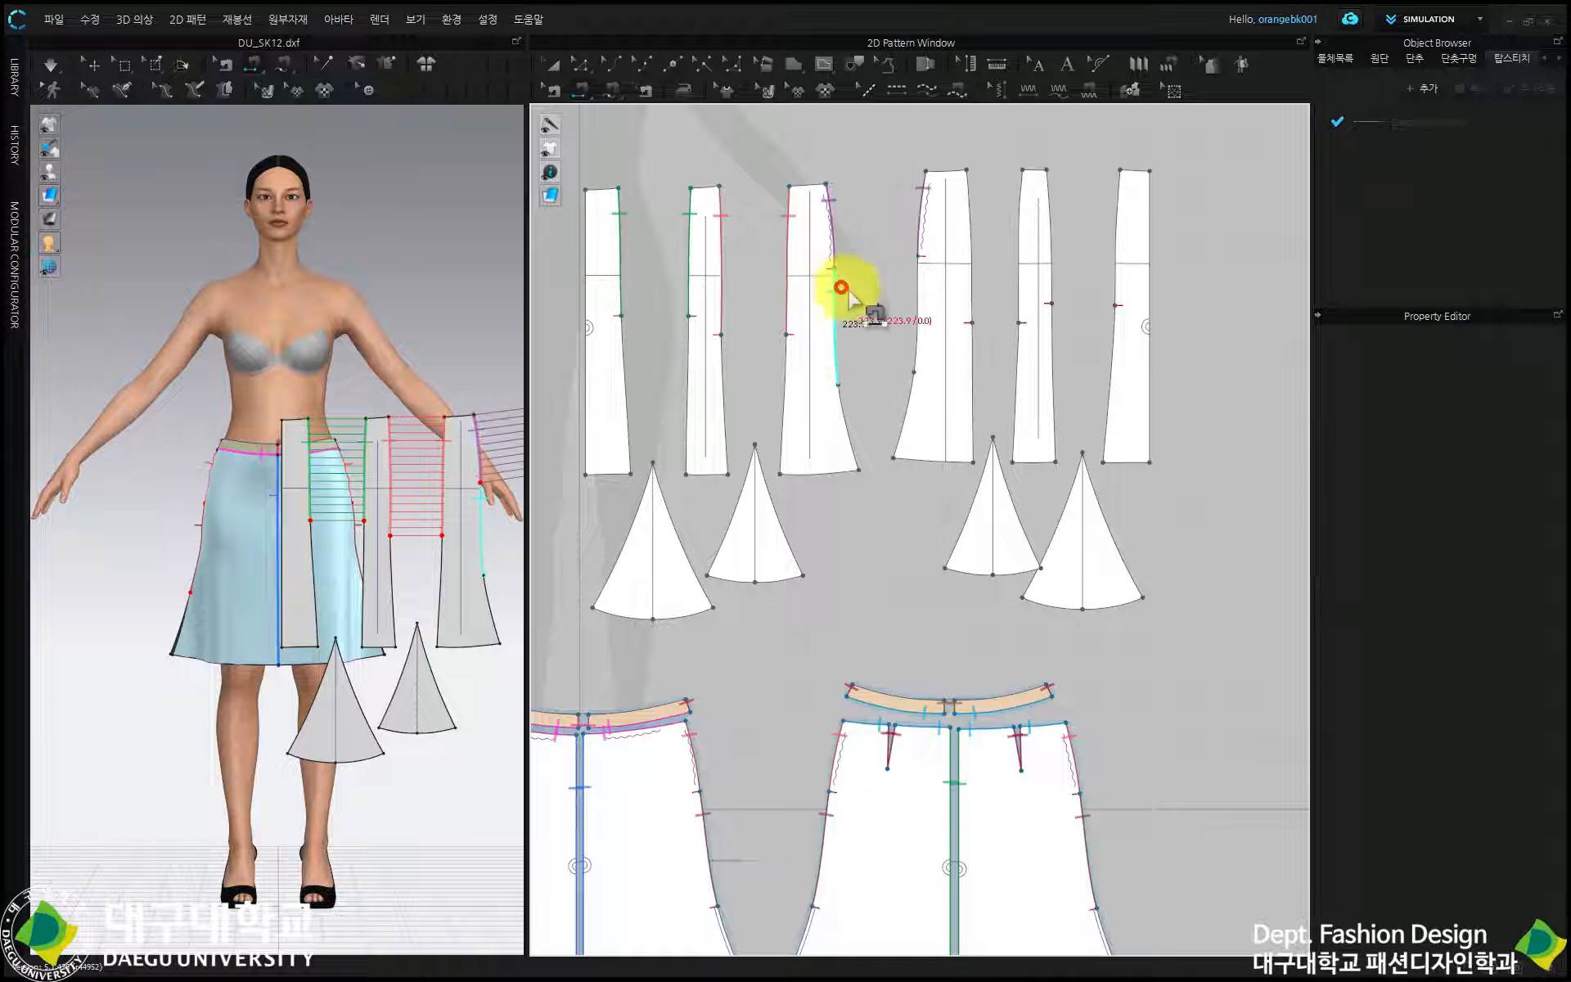
left_click(920, 280)
Sew the three back panels to each other along their facing edges above the gore notches
left_click(1116, 200)
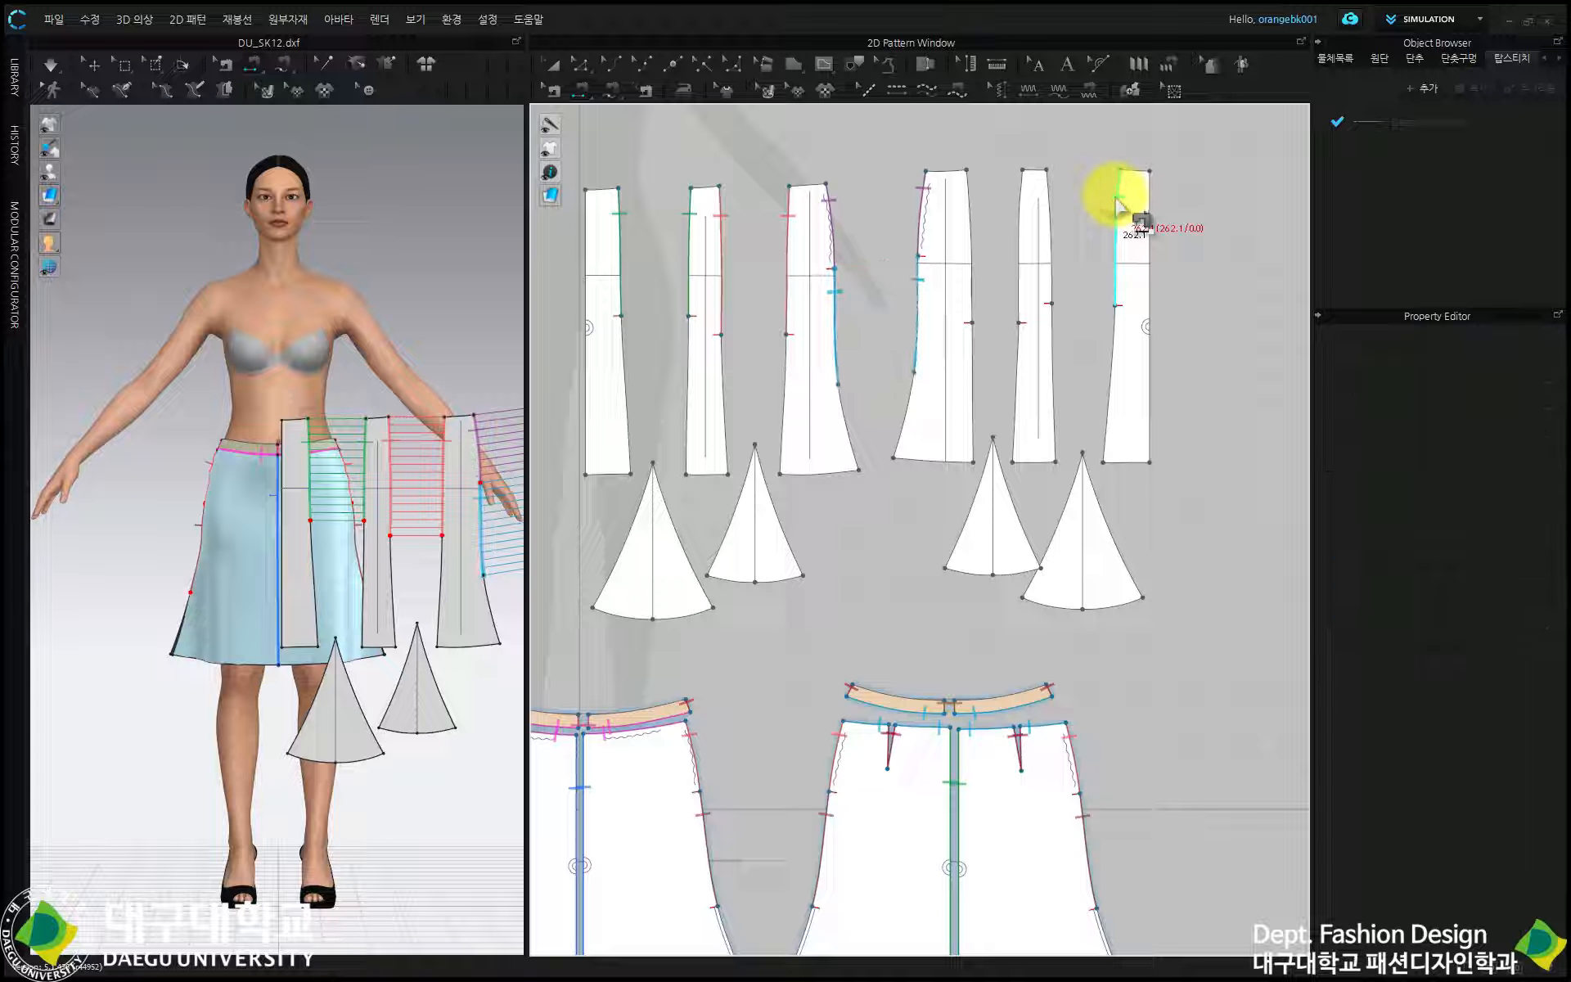
left_click(1060, 215)
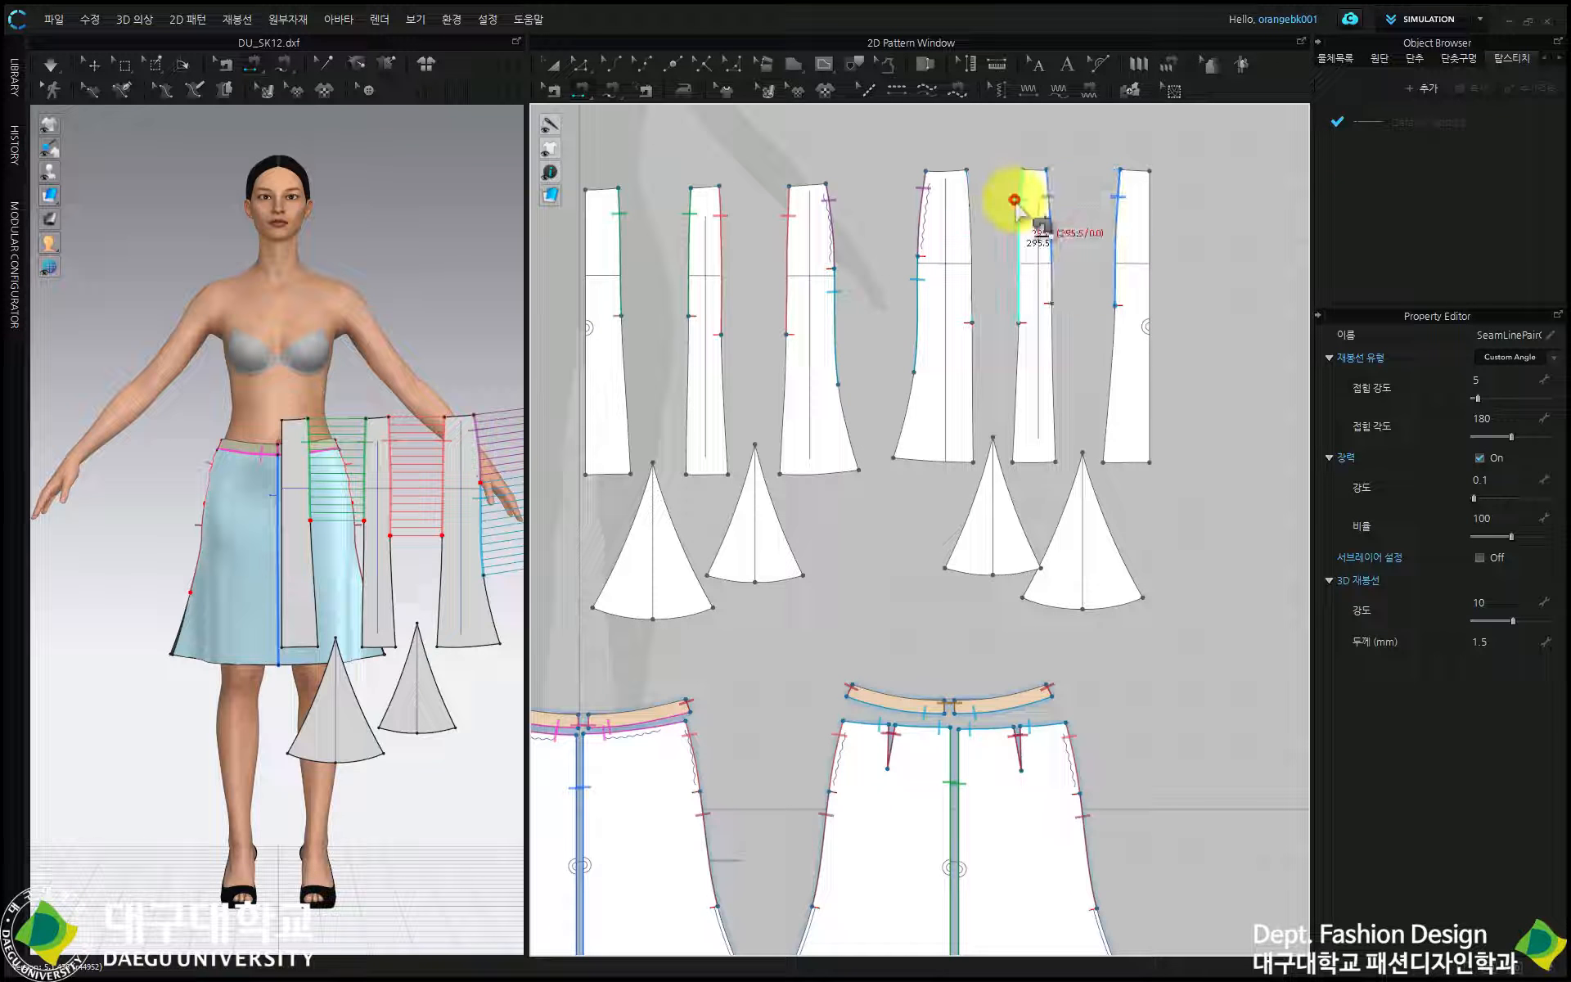
left_click(972, 205)
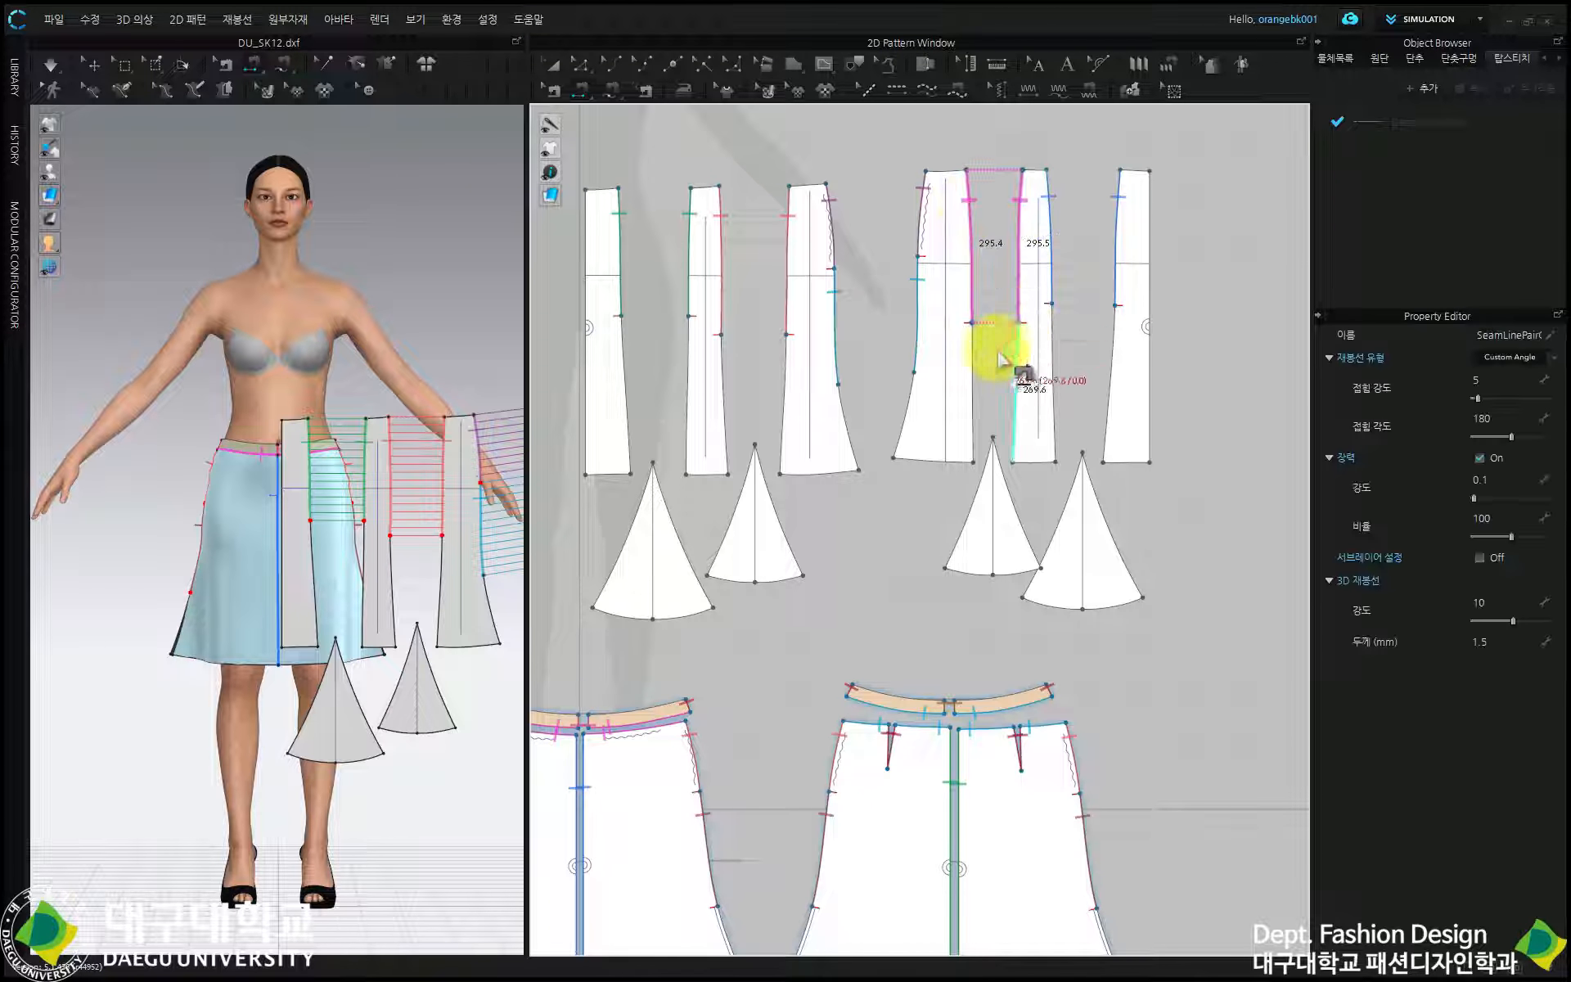
Sew the centre front panel's lower edge below the notch to the adjacent slanted edge of the large front gore
left_click(622, 350)
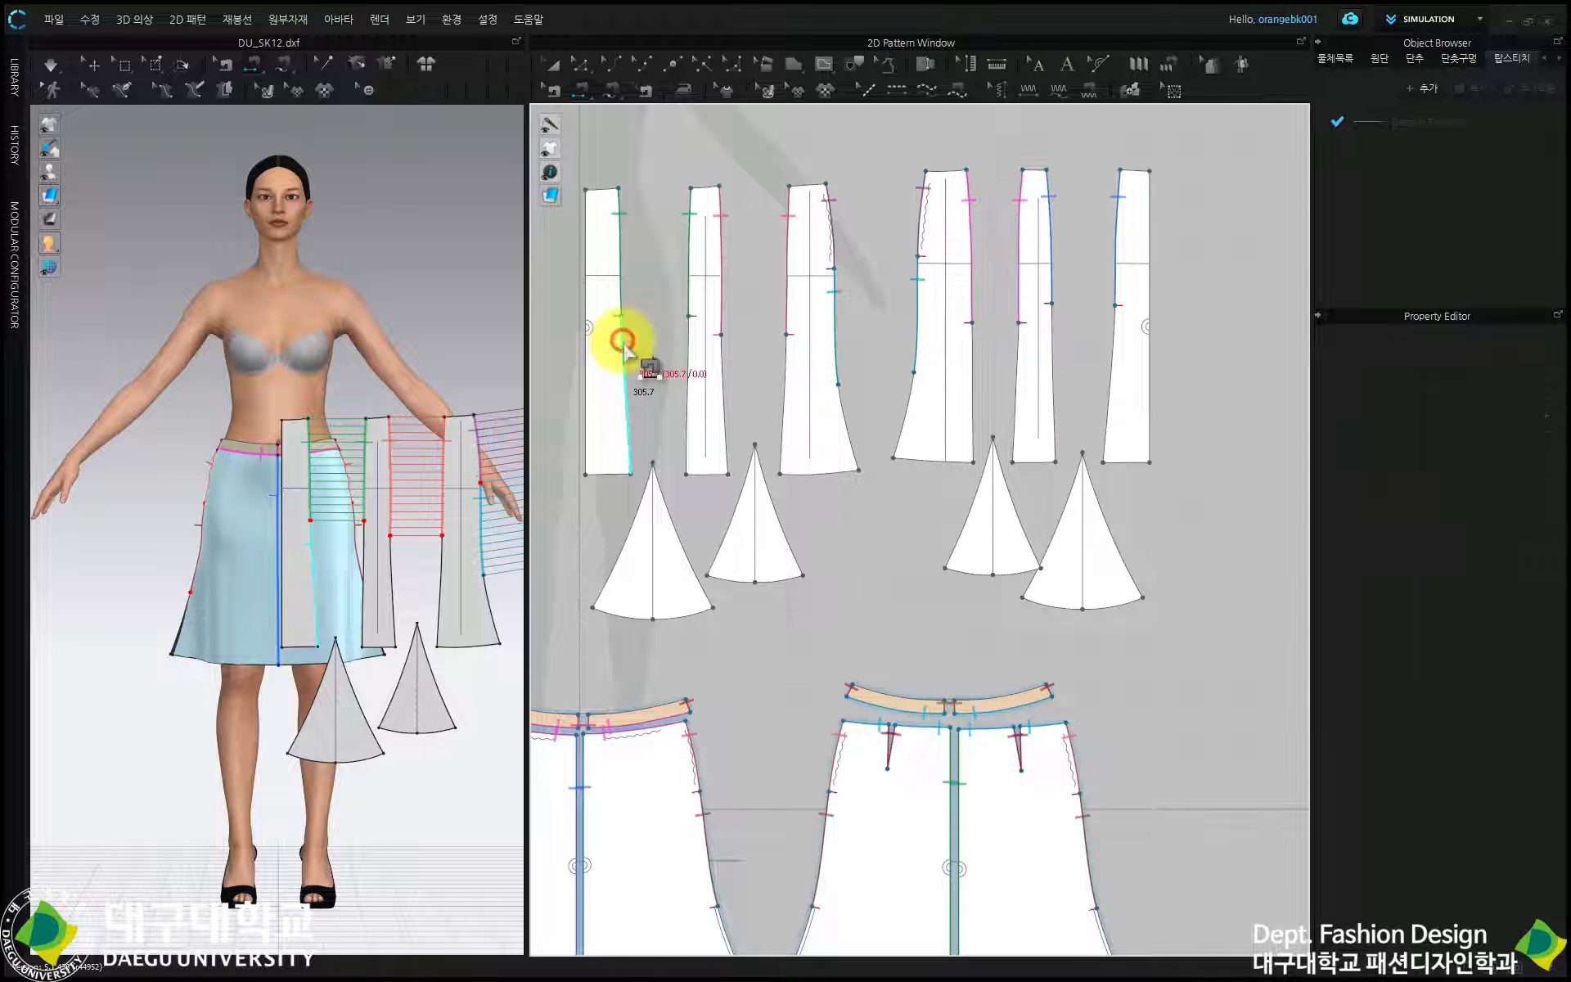
left_click(642, 505)
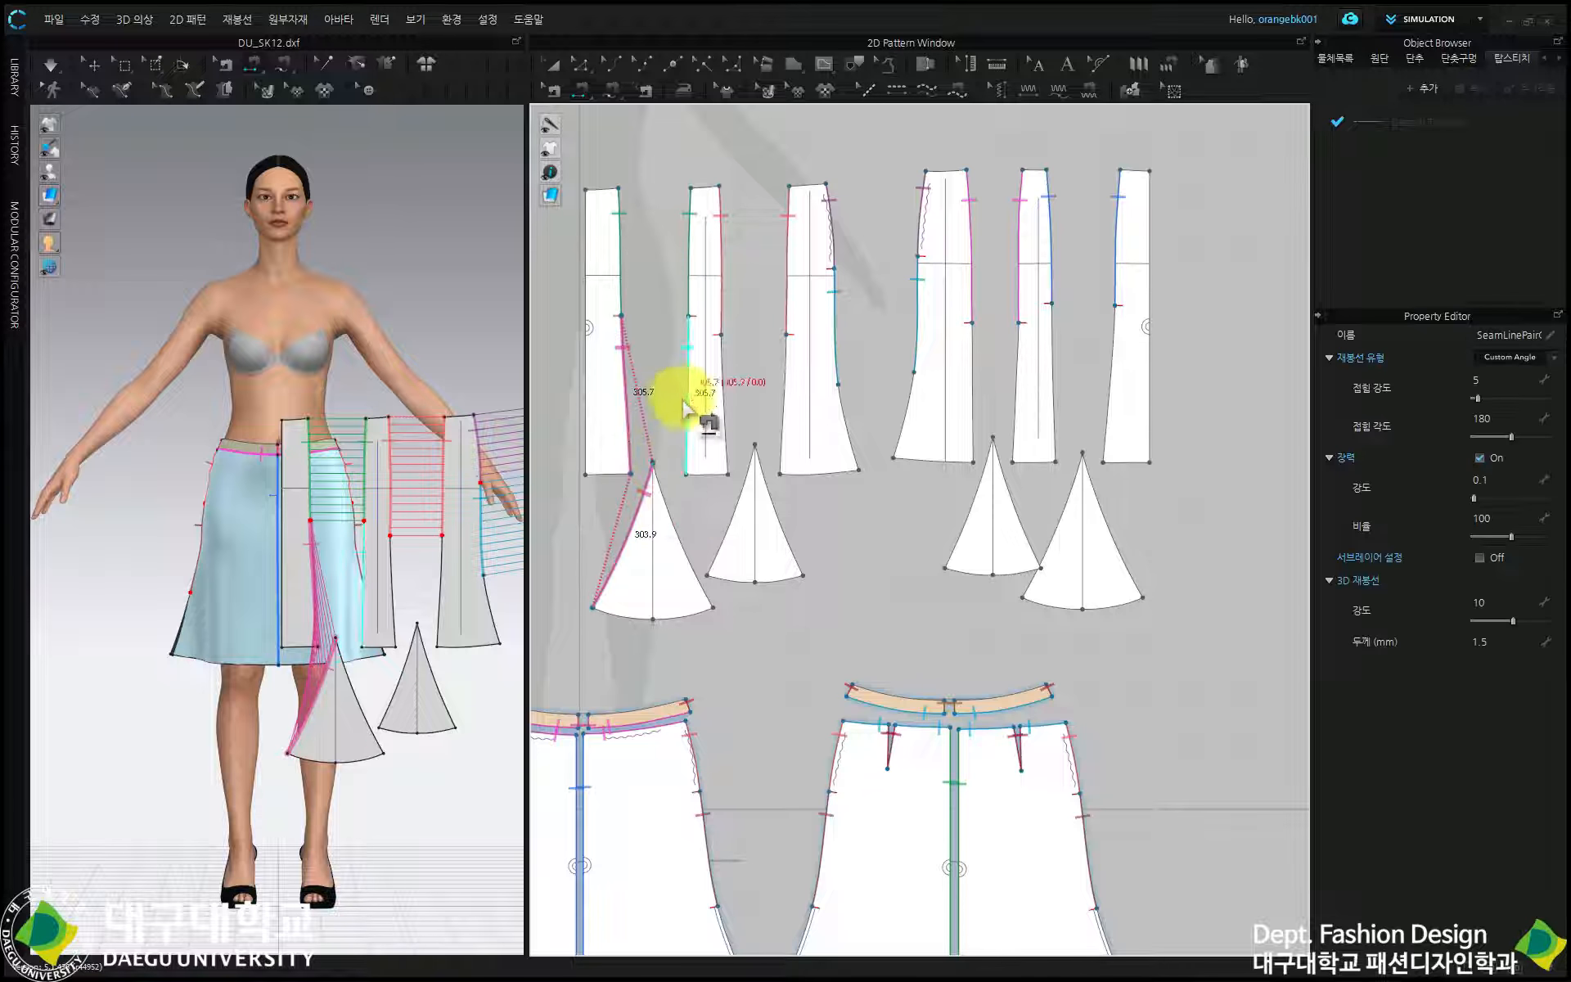
left_click(557, 68)
left_click_drag(680, 551, 699, 438)
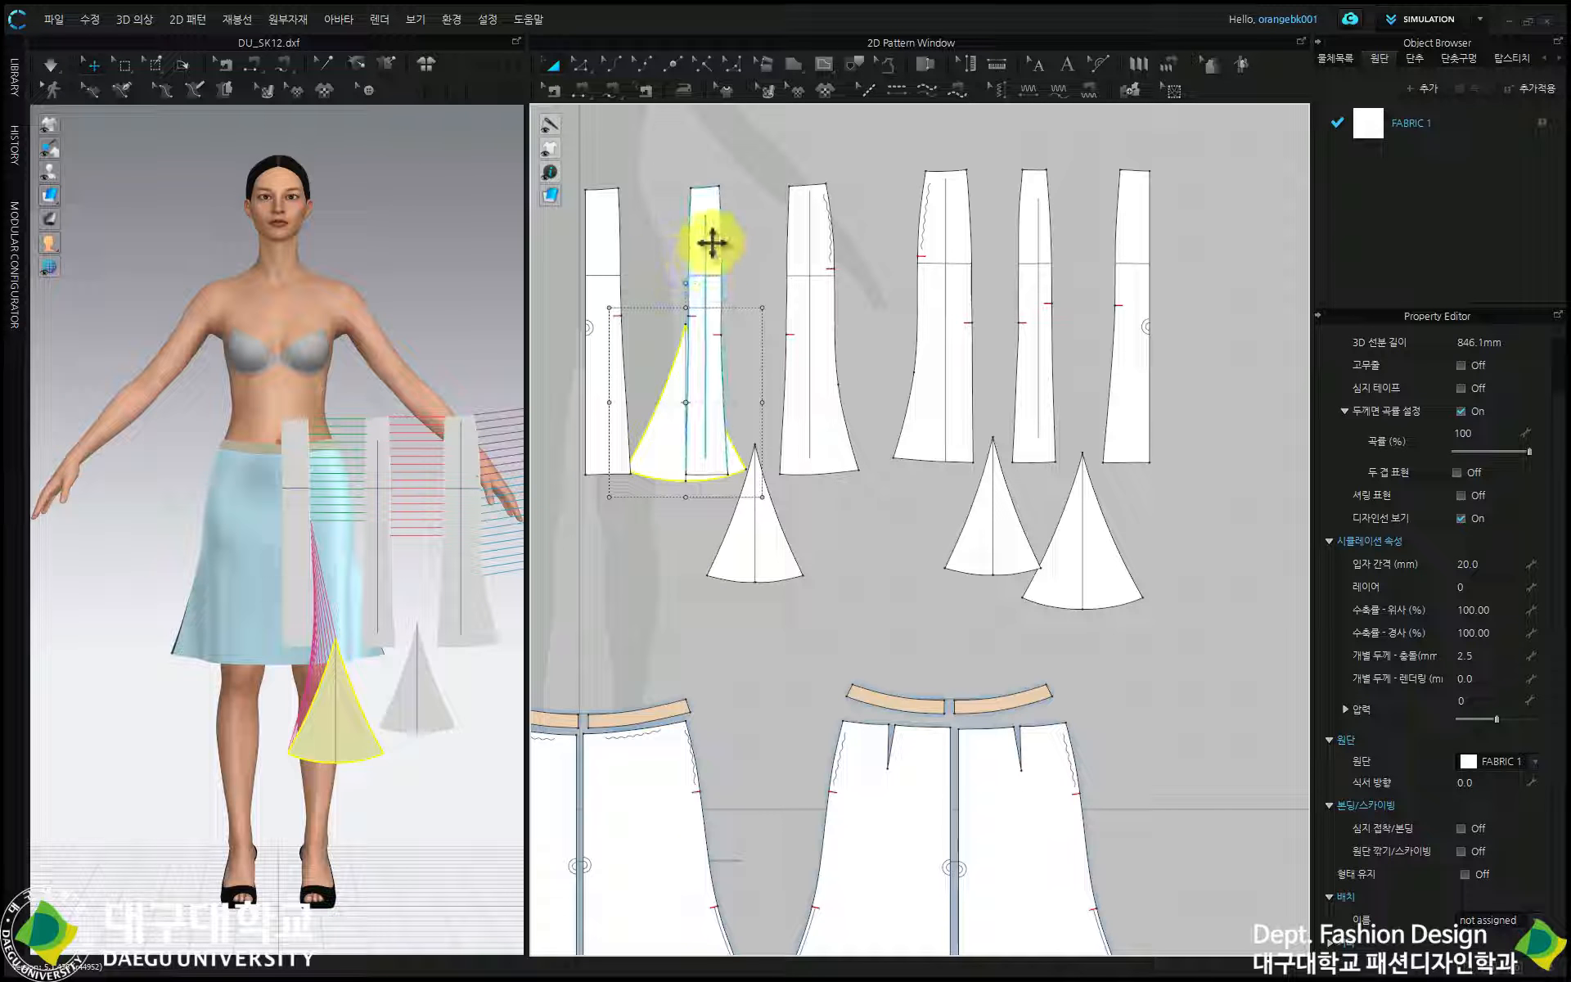
left_click_drag(710, 242, 925, 434)
key("ctrl+z")
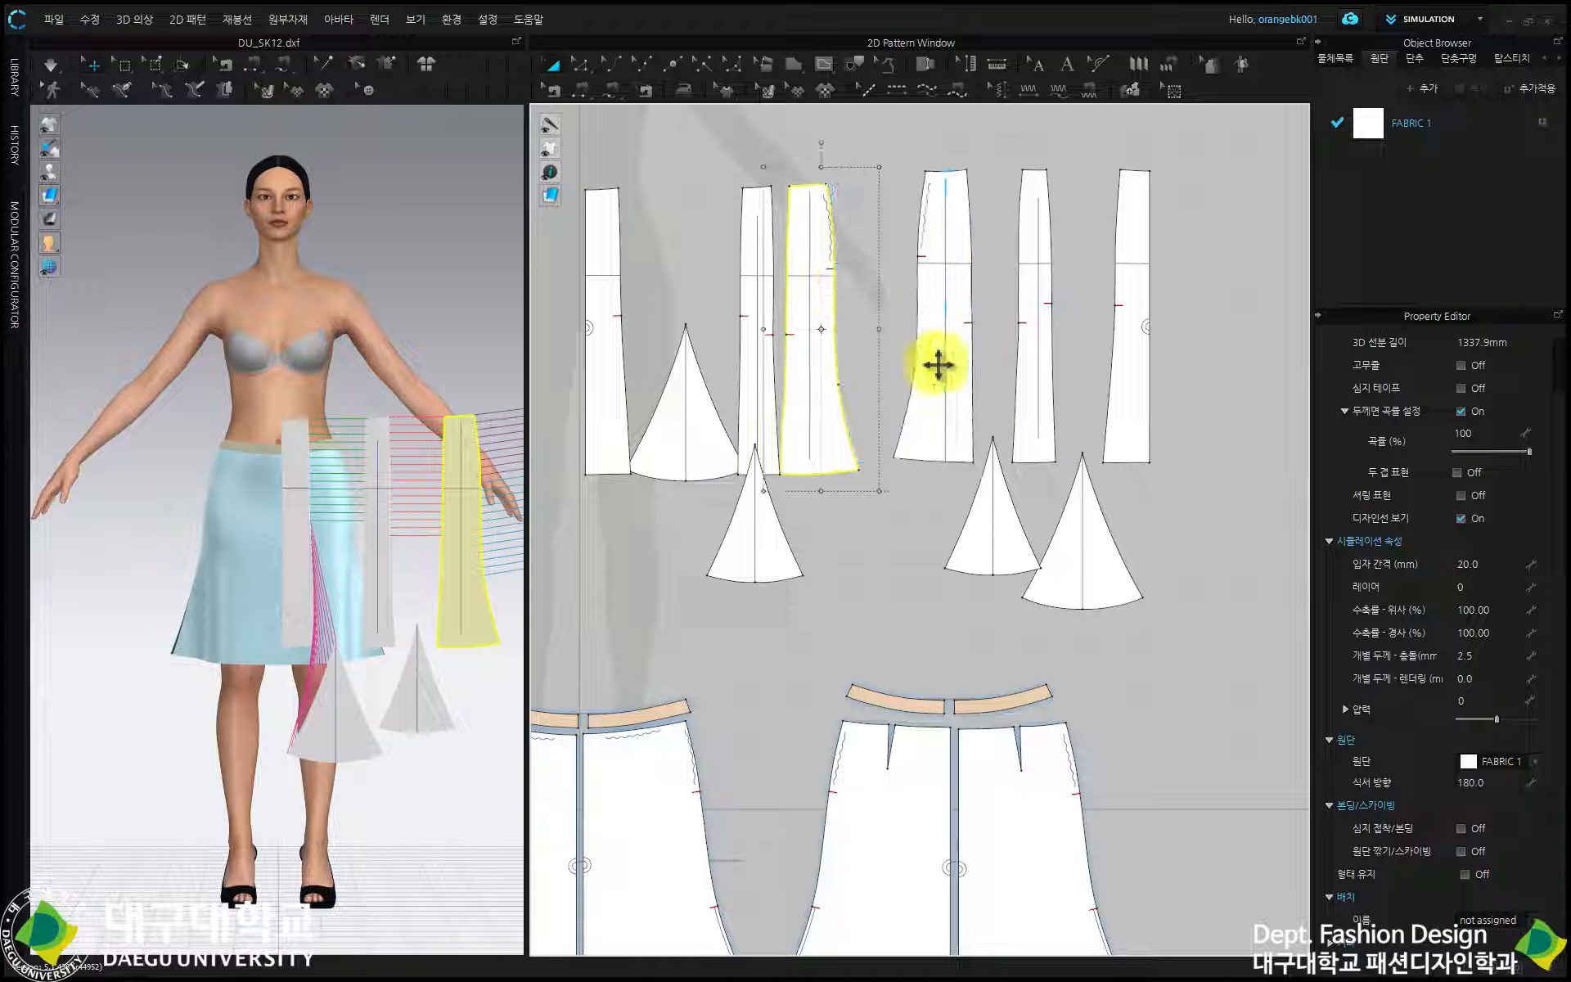
key("ctrl+z")
key("ctrl+z")
key("ctrl+z")
key("ctrl+z")
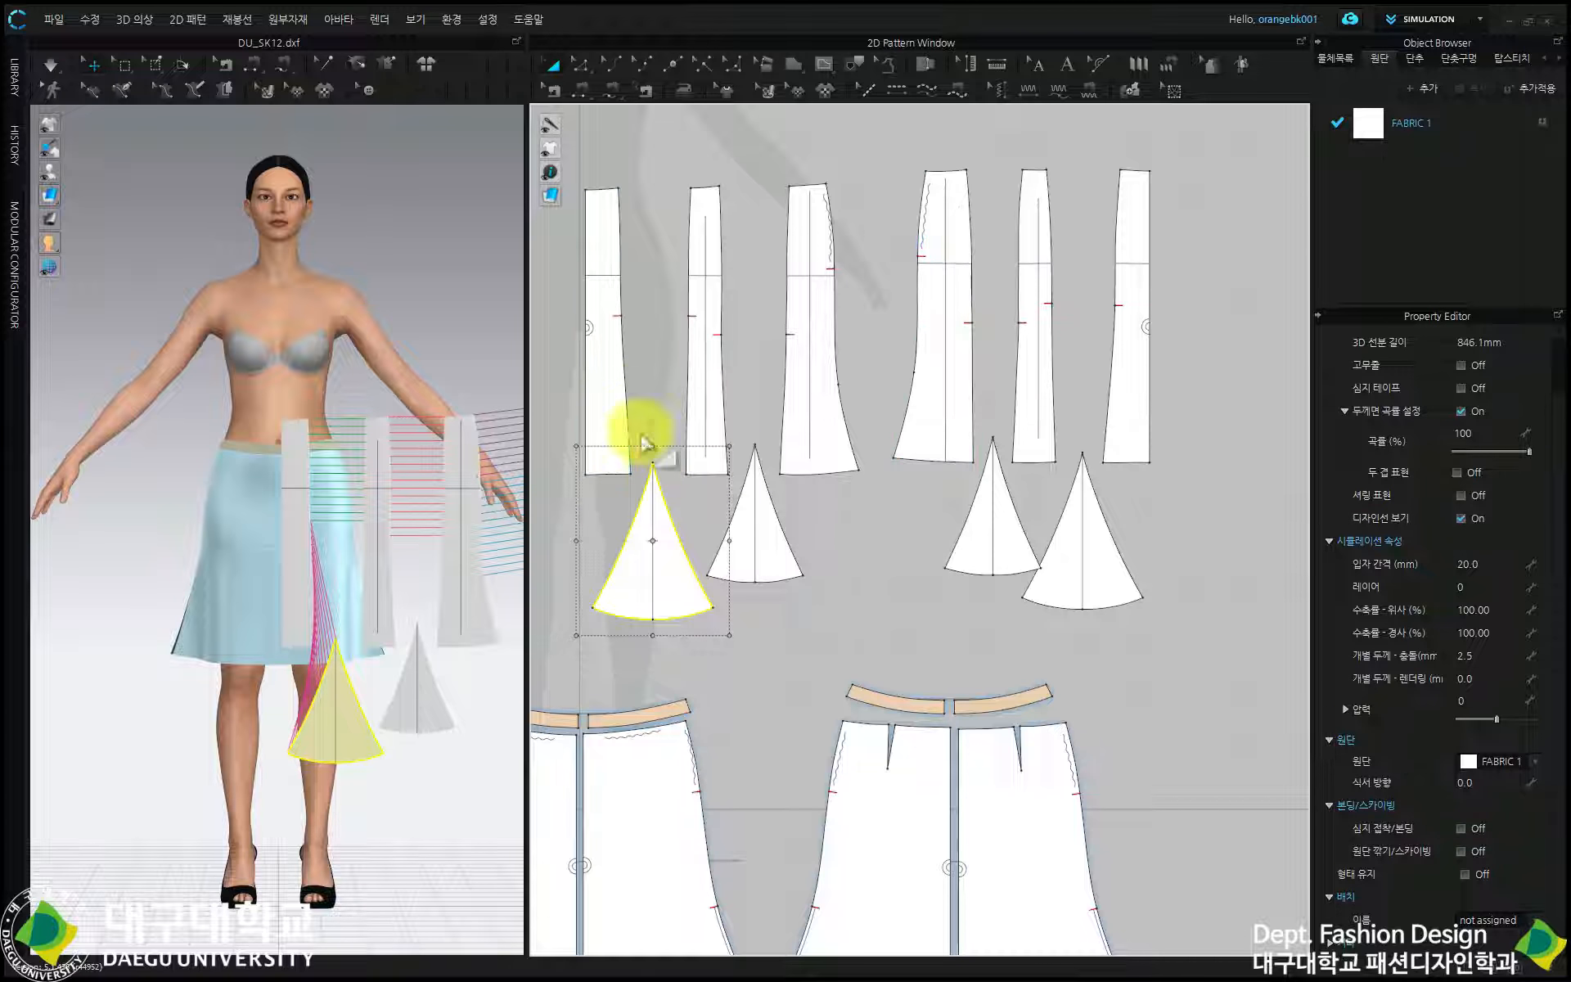
Move the large front gore up between the front panels, inspect its seam, and move it back below them
left_click_drag(666, 508, 687, 373)
left_click(554, 90)
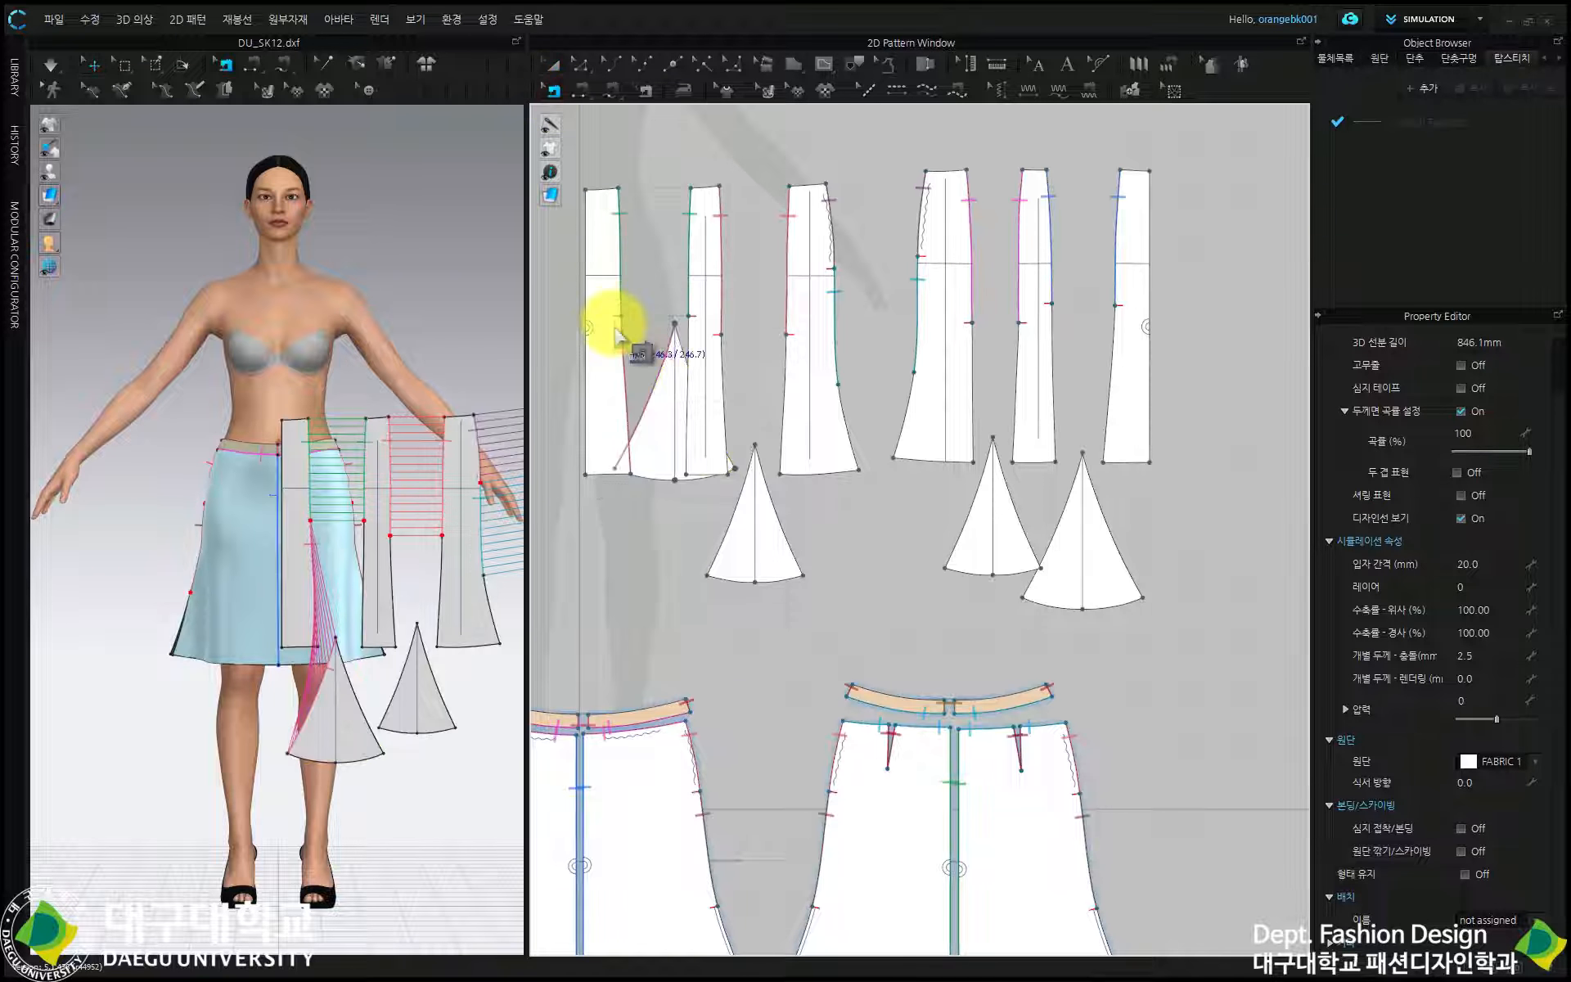
left_click(628, 350)
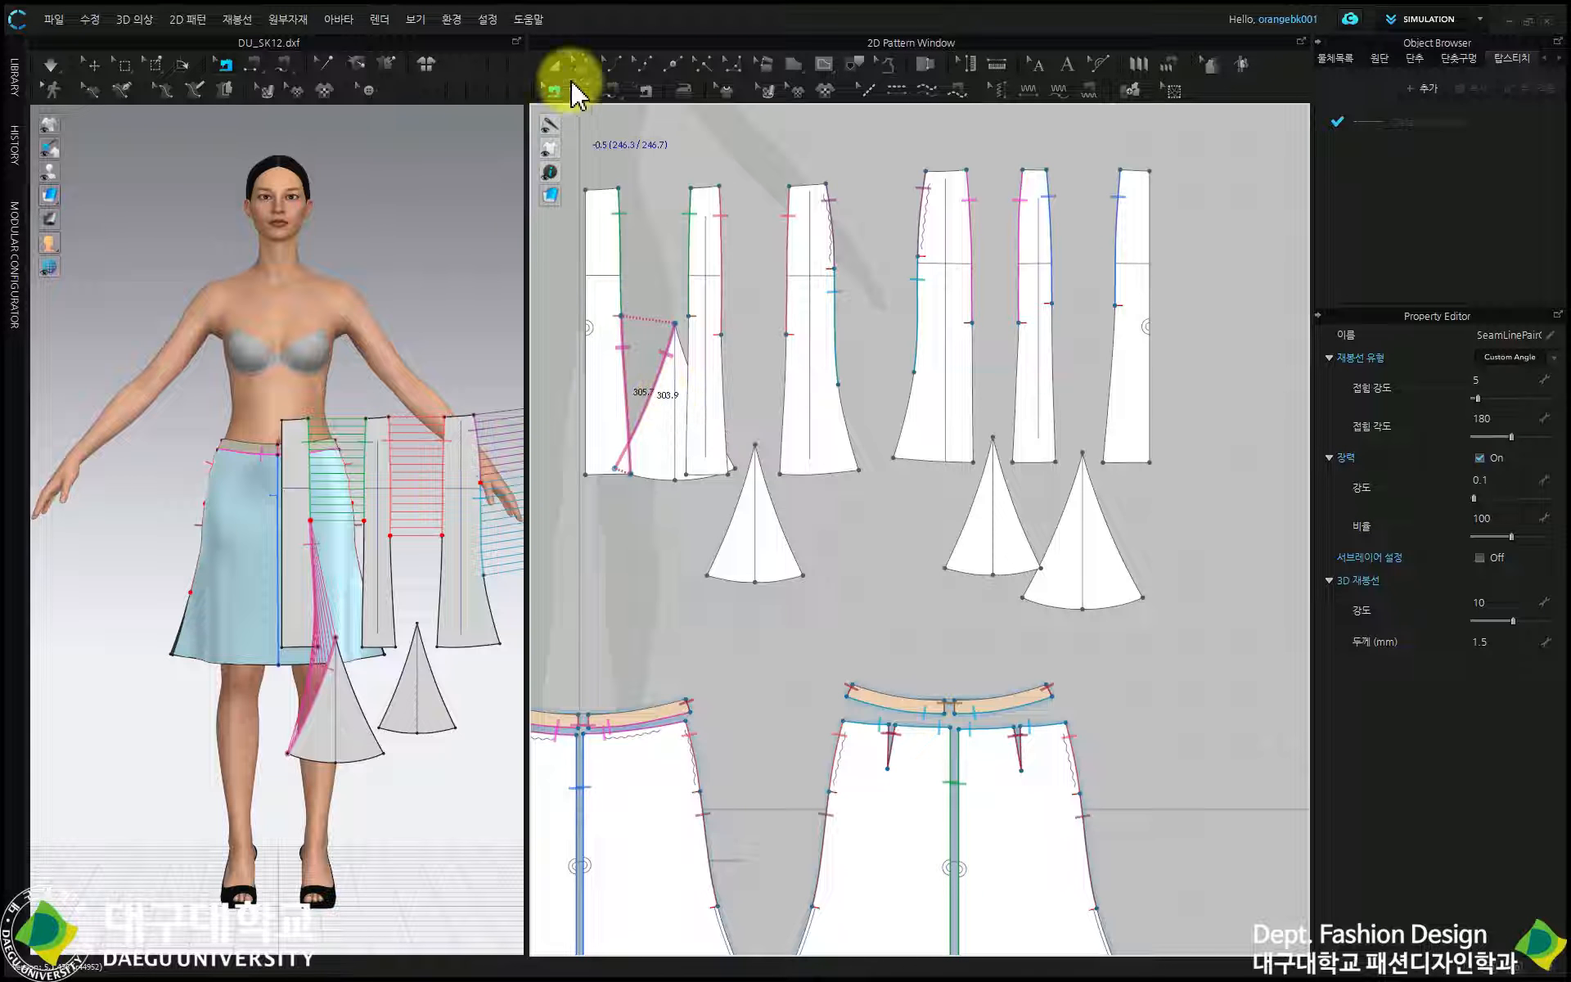
left_click(554, 65)
left_click(662, 429)
left_click_drag(661, 428, 635, 551)
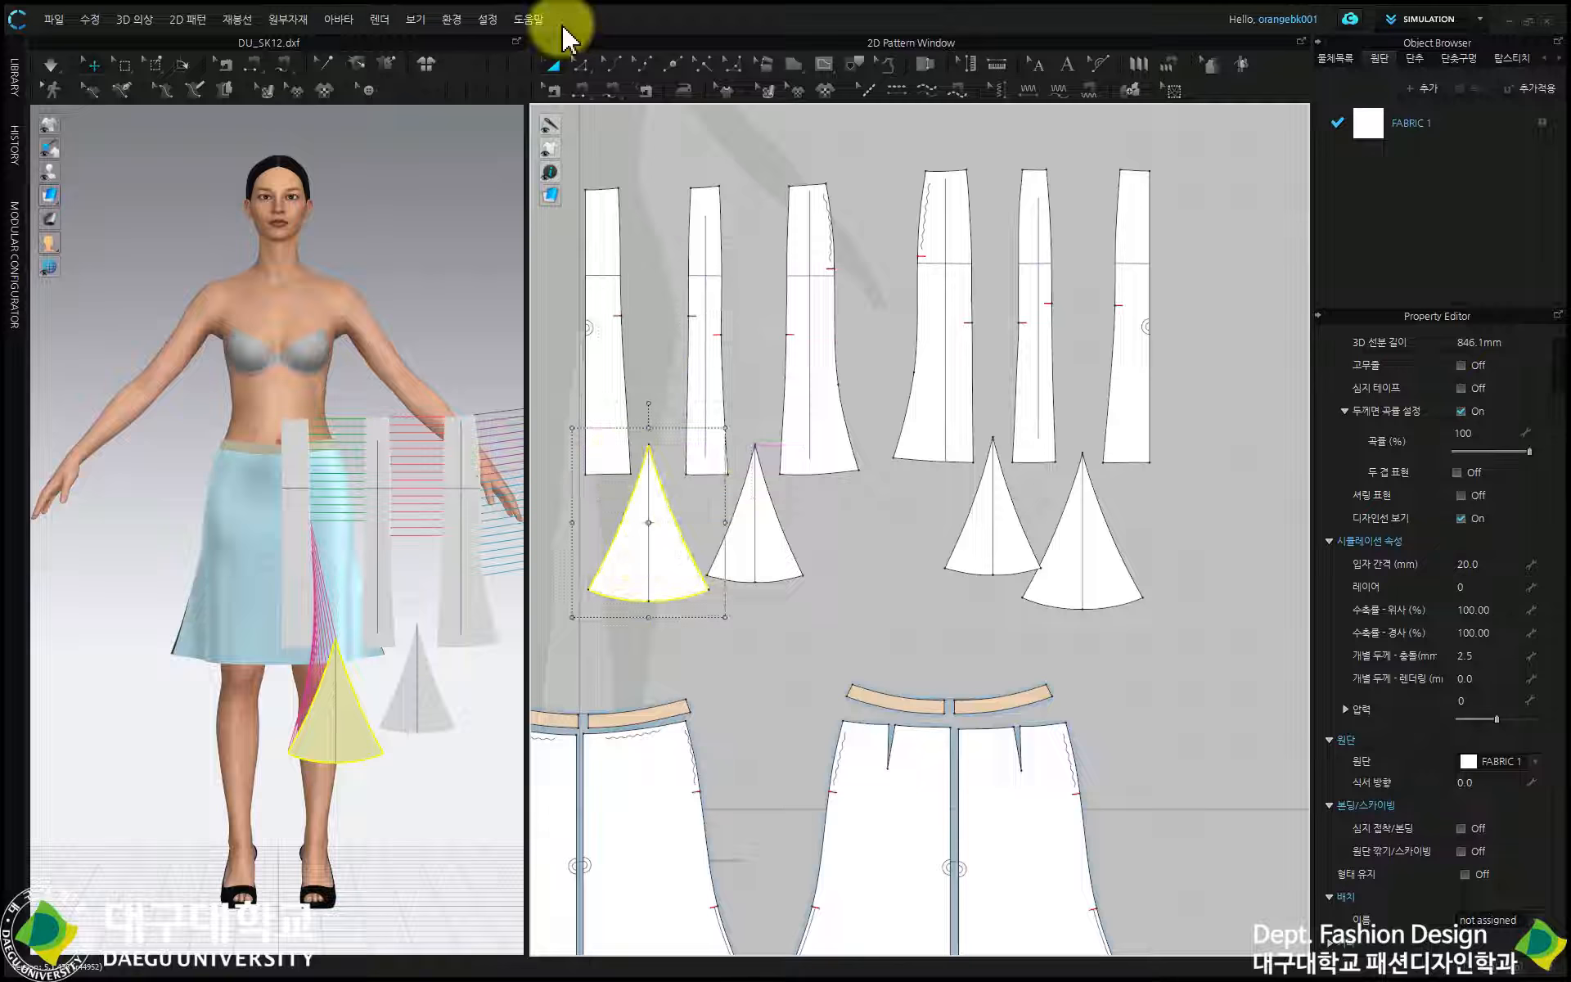
Sew the other slanted edge of the large front gore to the middle front panel's edge below the notch
left_click(581, 90)
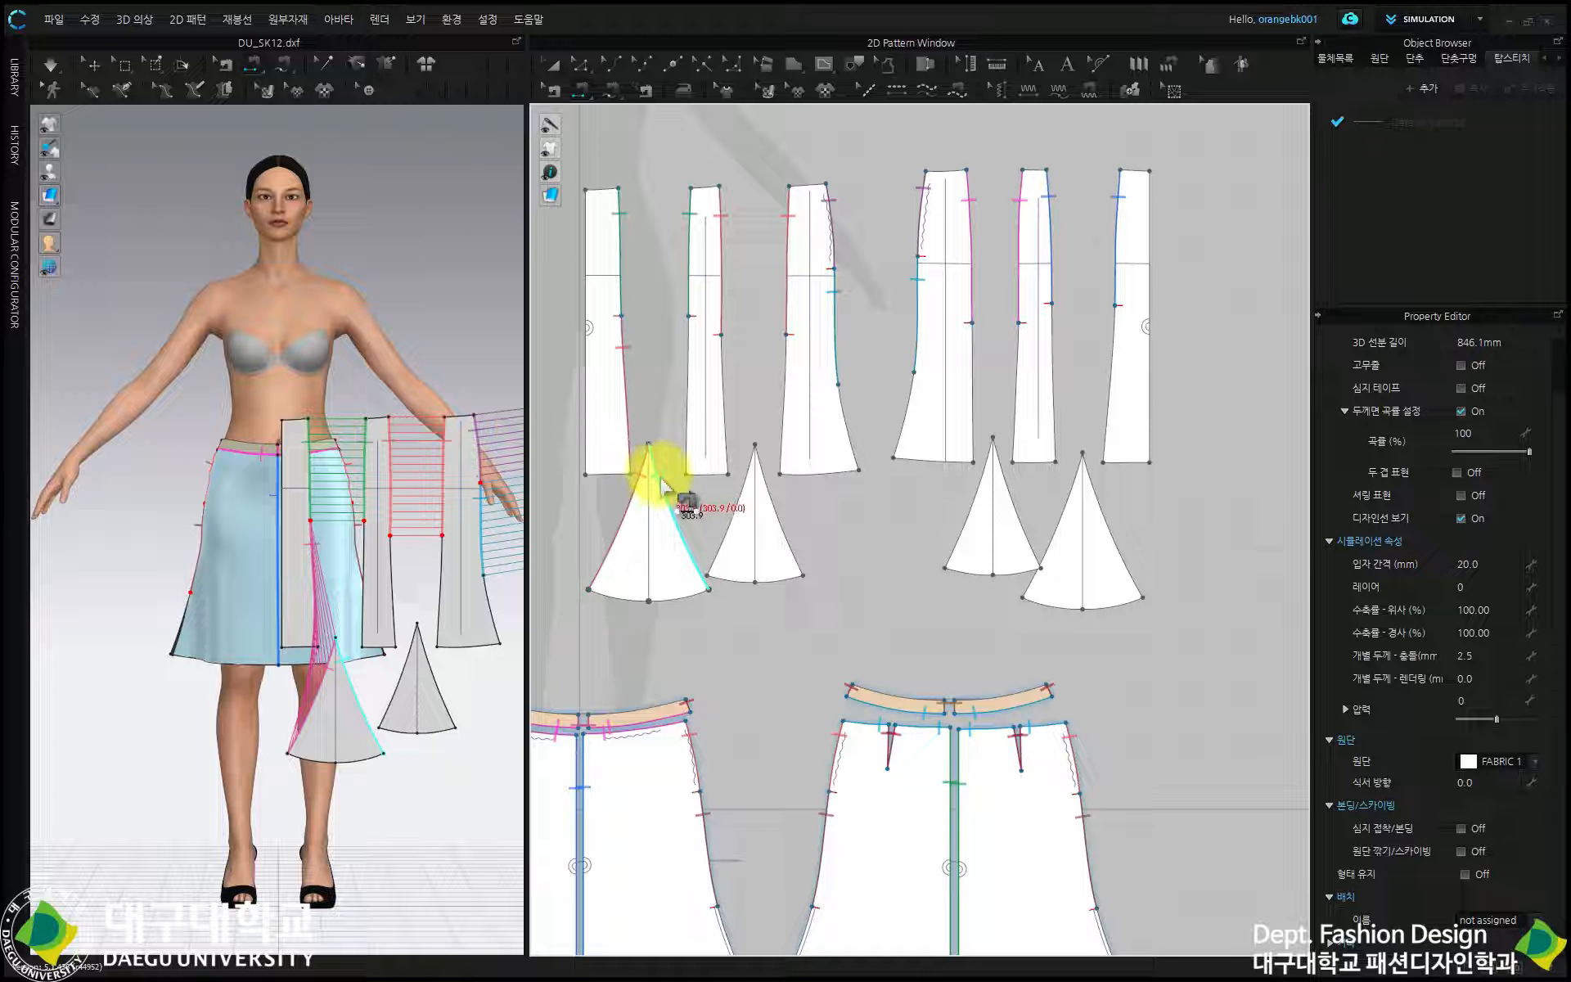
left_click(663, 485)
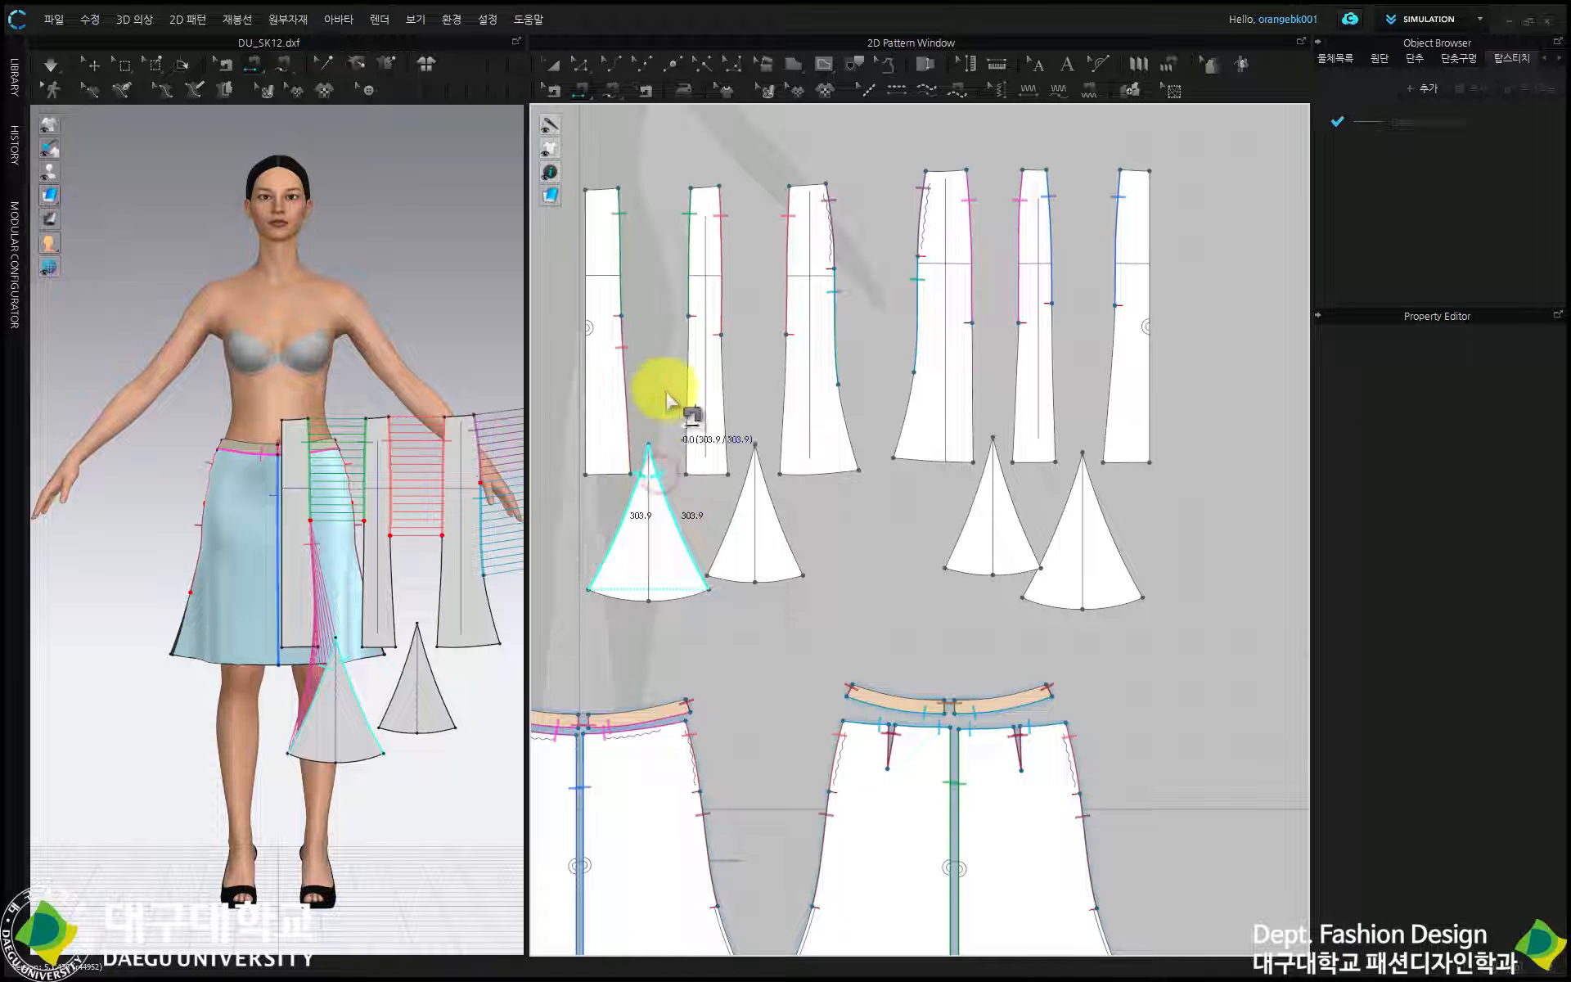
left_click(687, 328)
Sew the small front gore's two slanted edges to the middle and side front panels below the notches
left_click(720, 358)
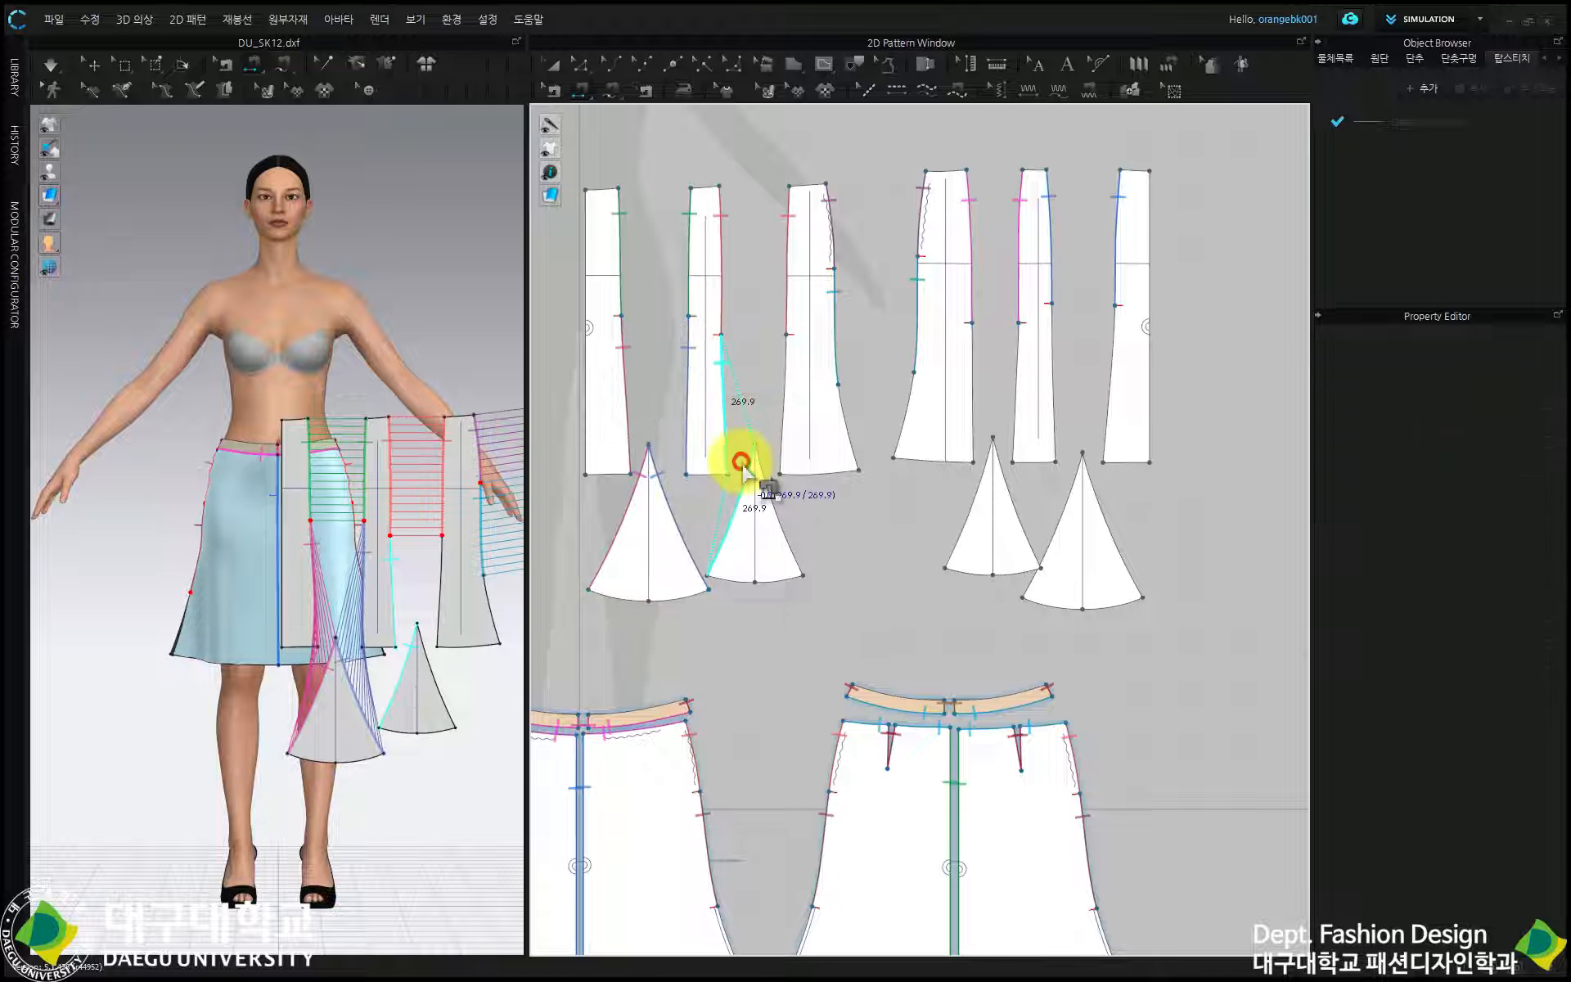
left_click(744, 465)
left_click(761, 456)
left_click(789, 351)
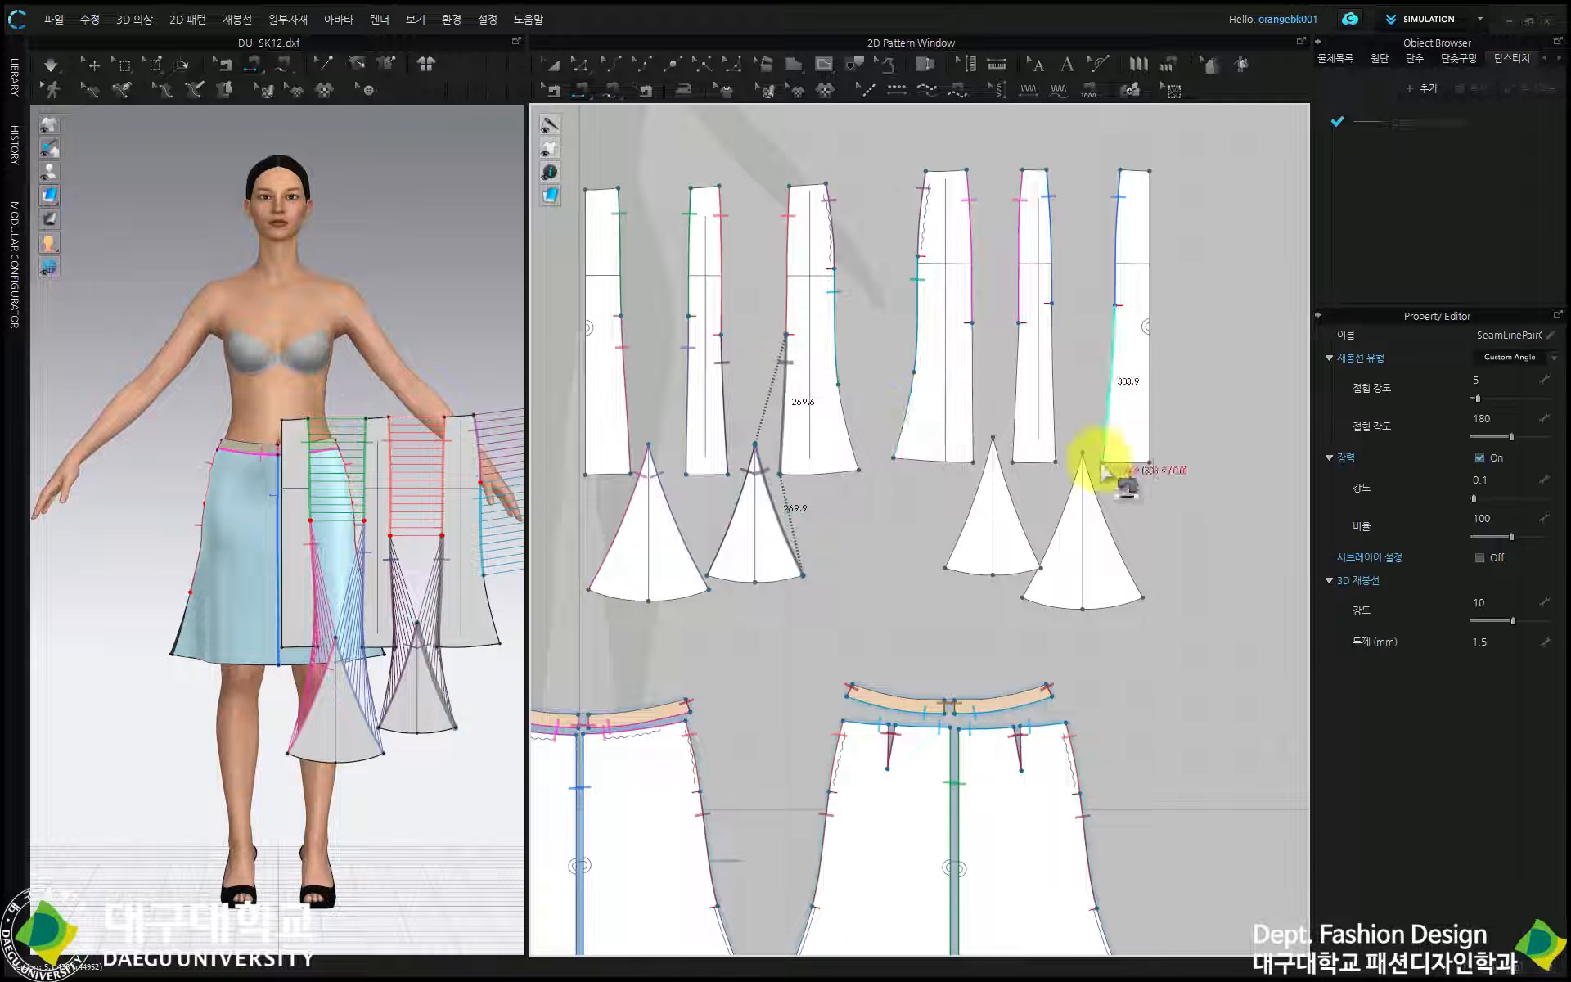
Sew the bottom side seam segment of the side front panel to the matching segment of the side back panel
left_click(846, 401)
left_click(905, 393)
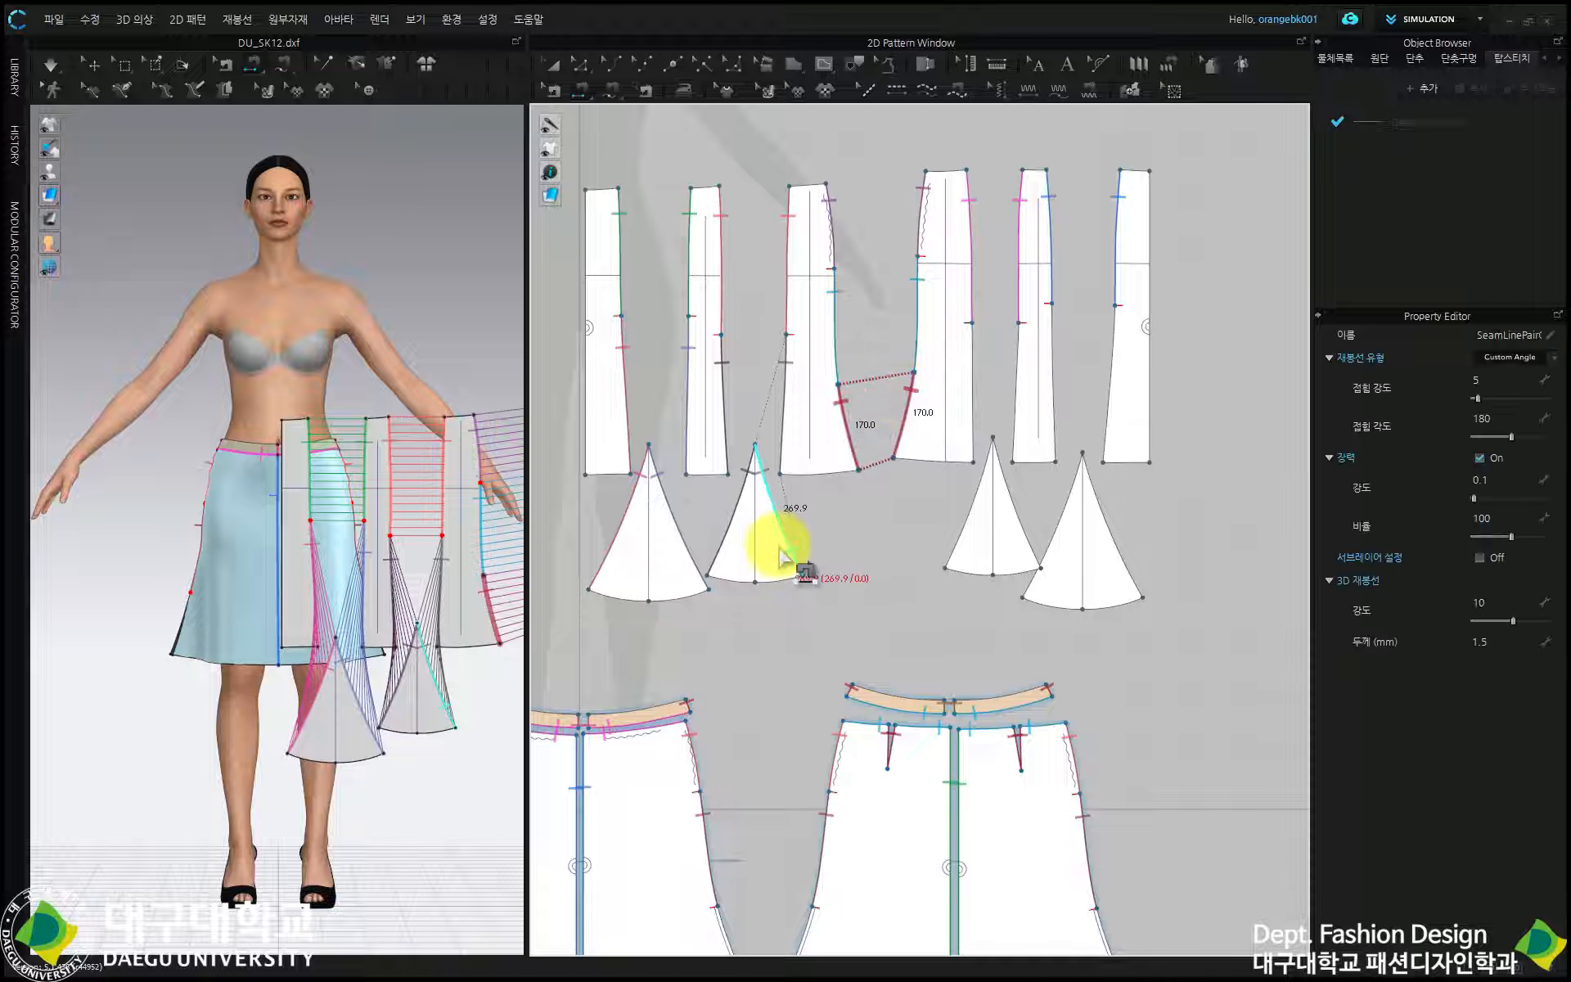
left_click(782, 554)
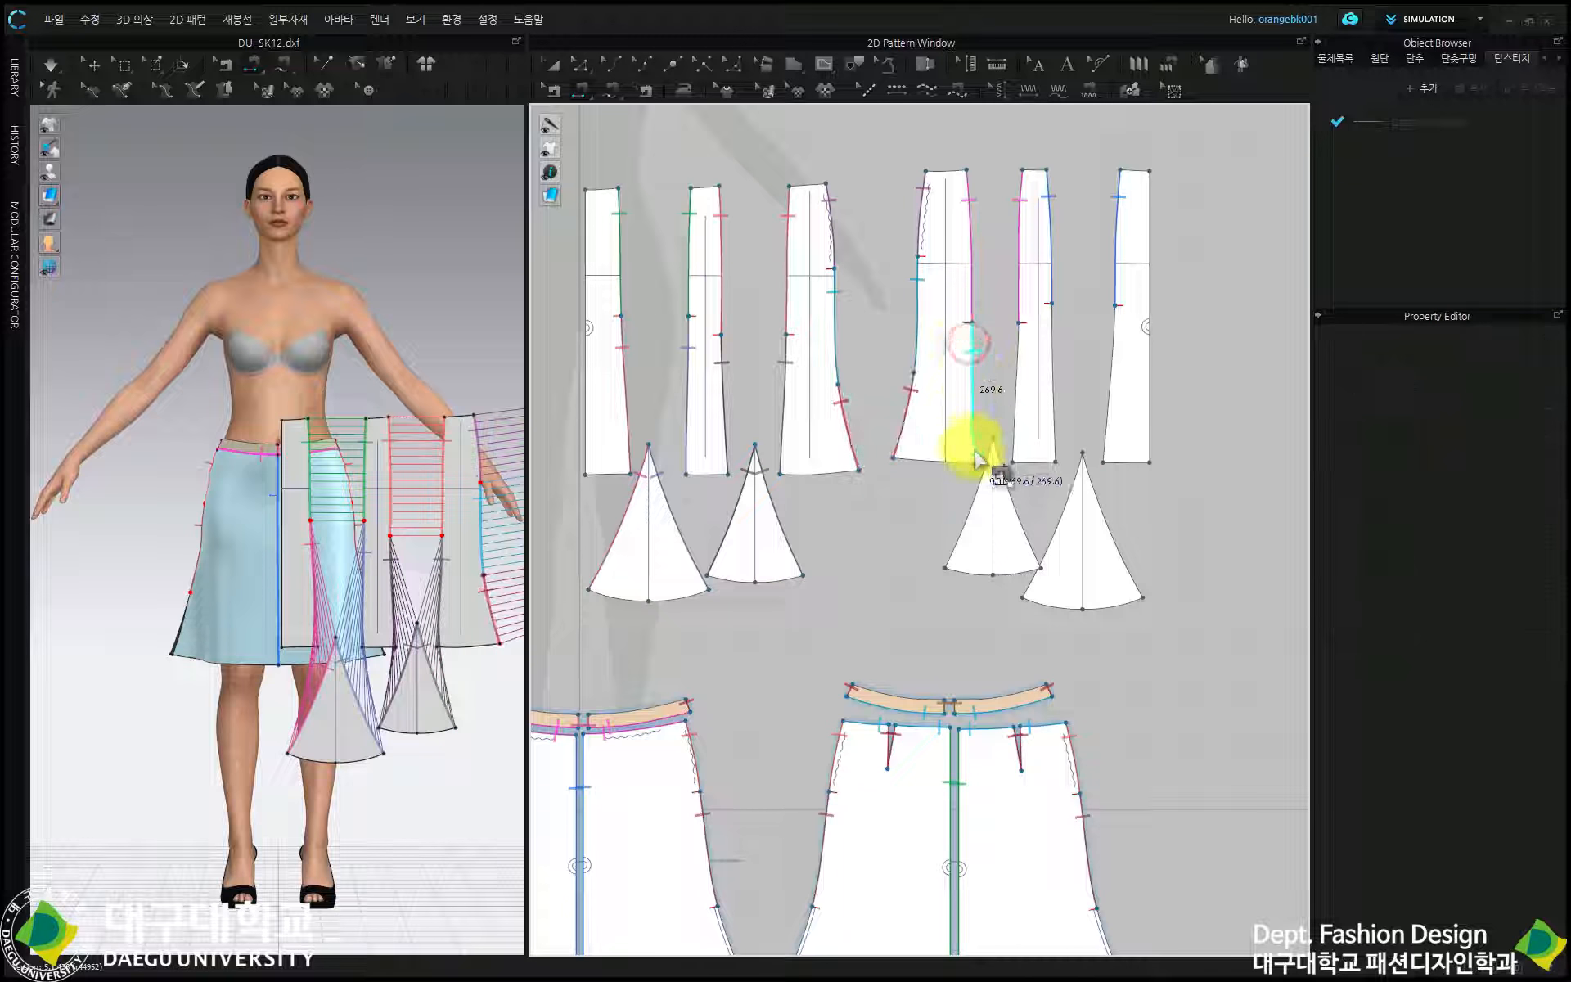
Sew the small back gore's two slanted edges to the side and middle back panels below the notches
left_click(998, 461)
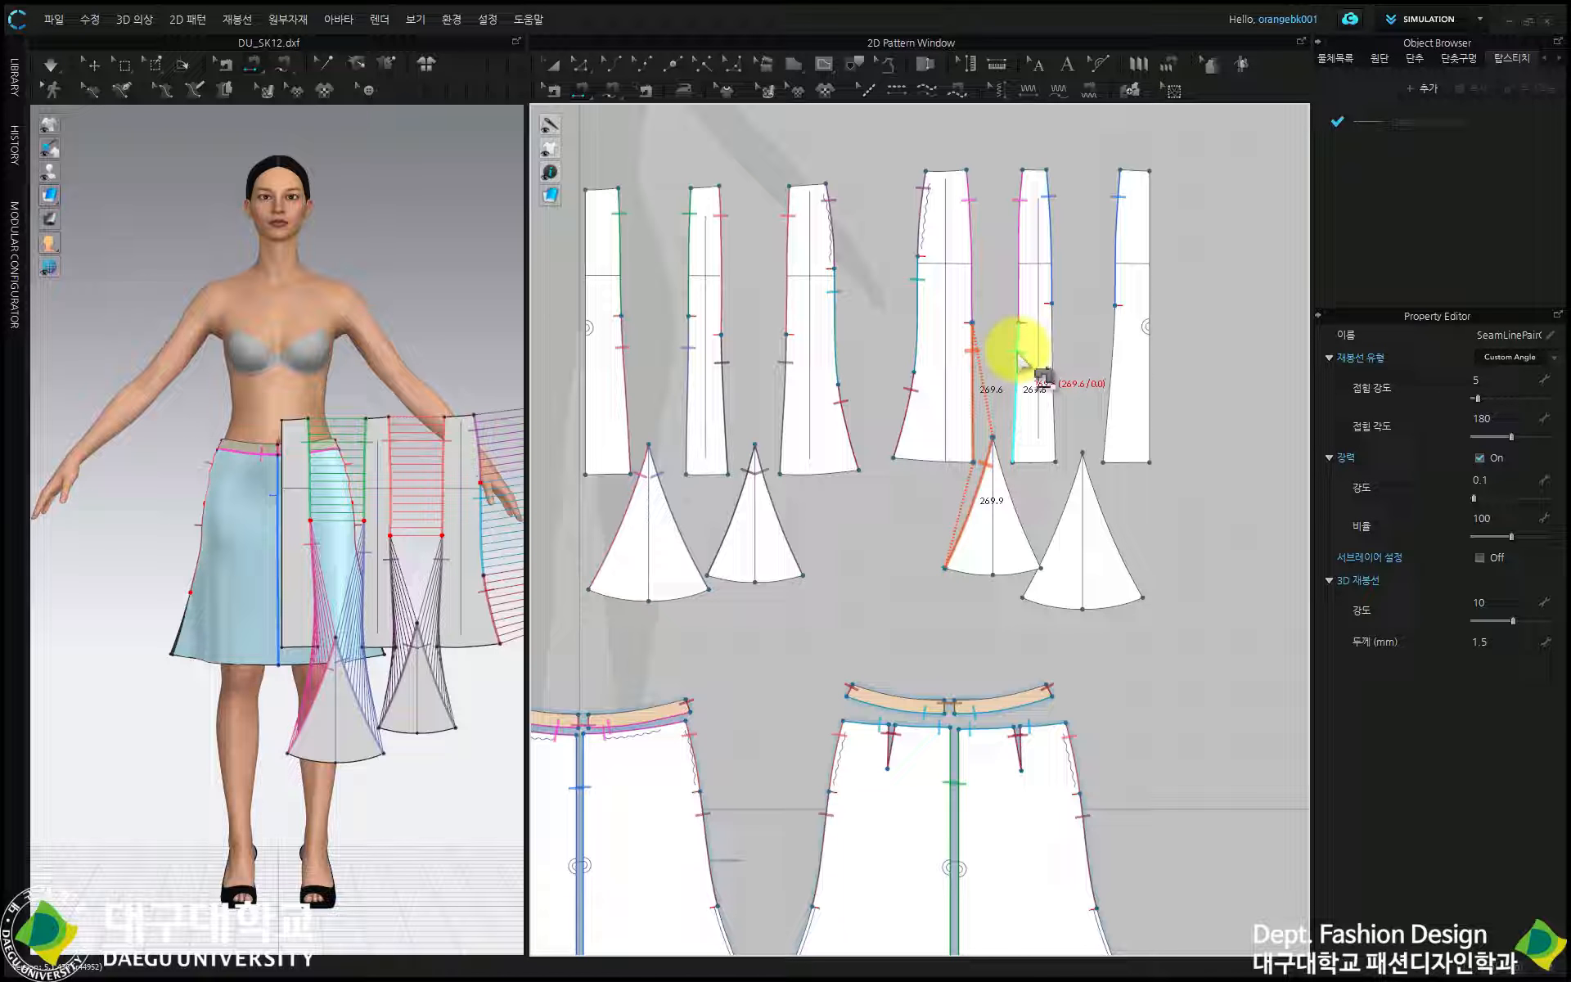
left_click(1020, 360)
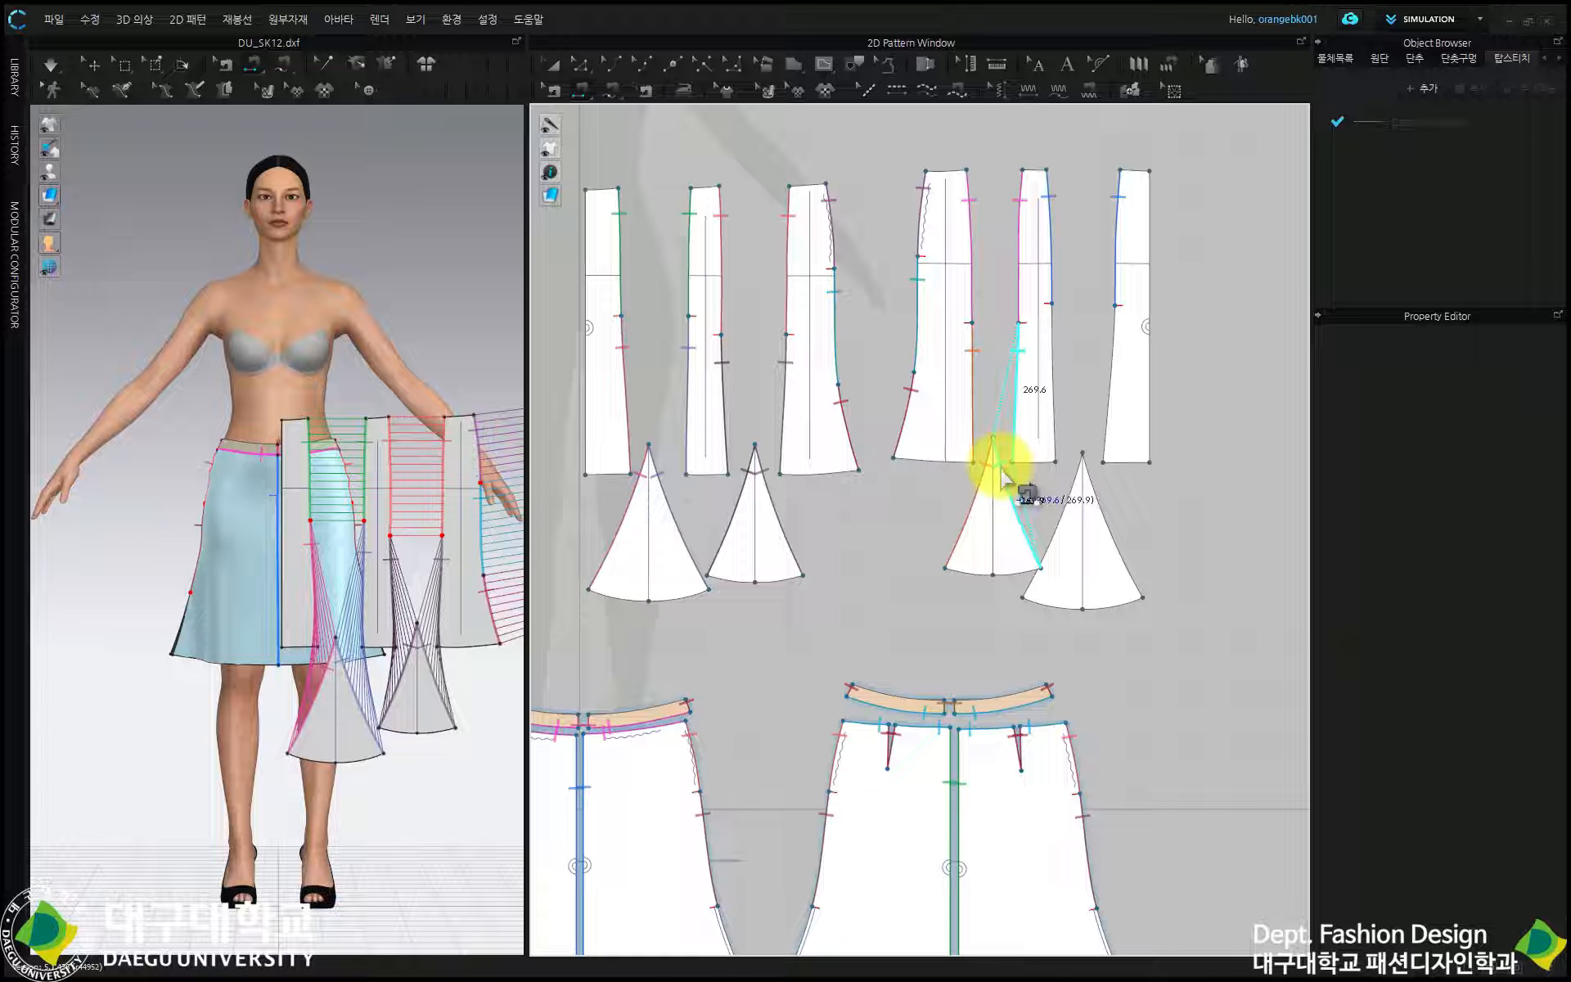
left_click(1004, 473)
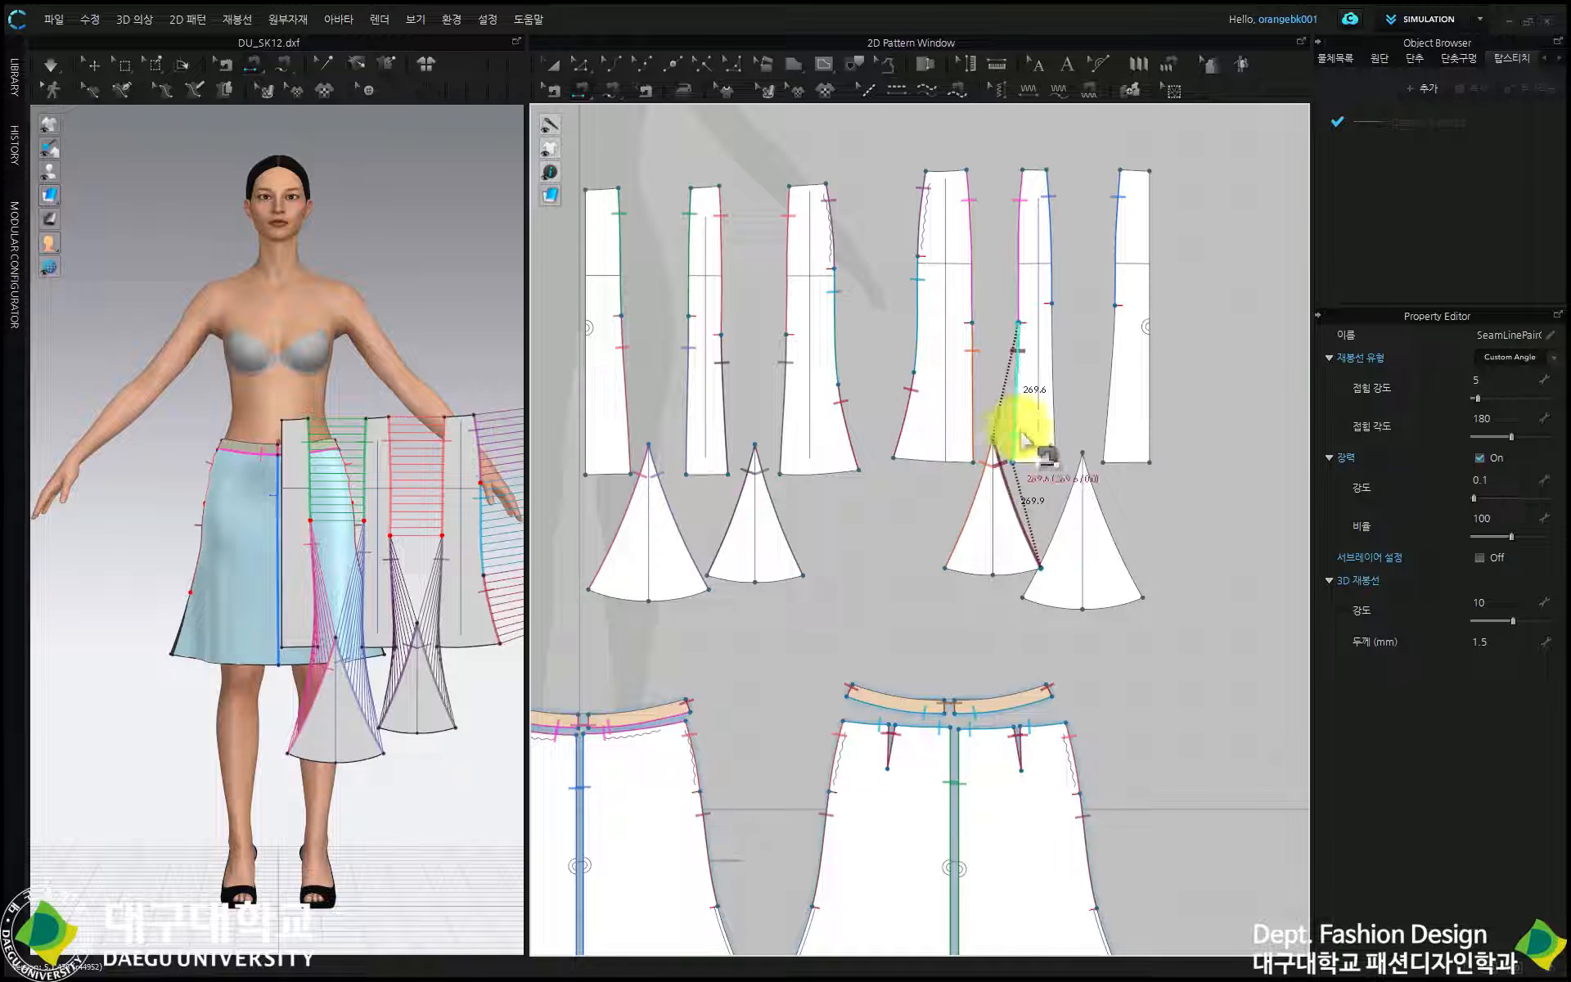
Sew the large back gore's two slanted edges to the centre and middle back panels below the notches
left_click(1056, 348)
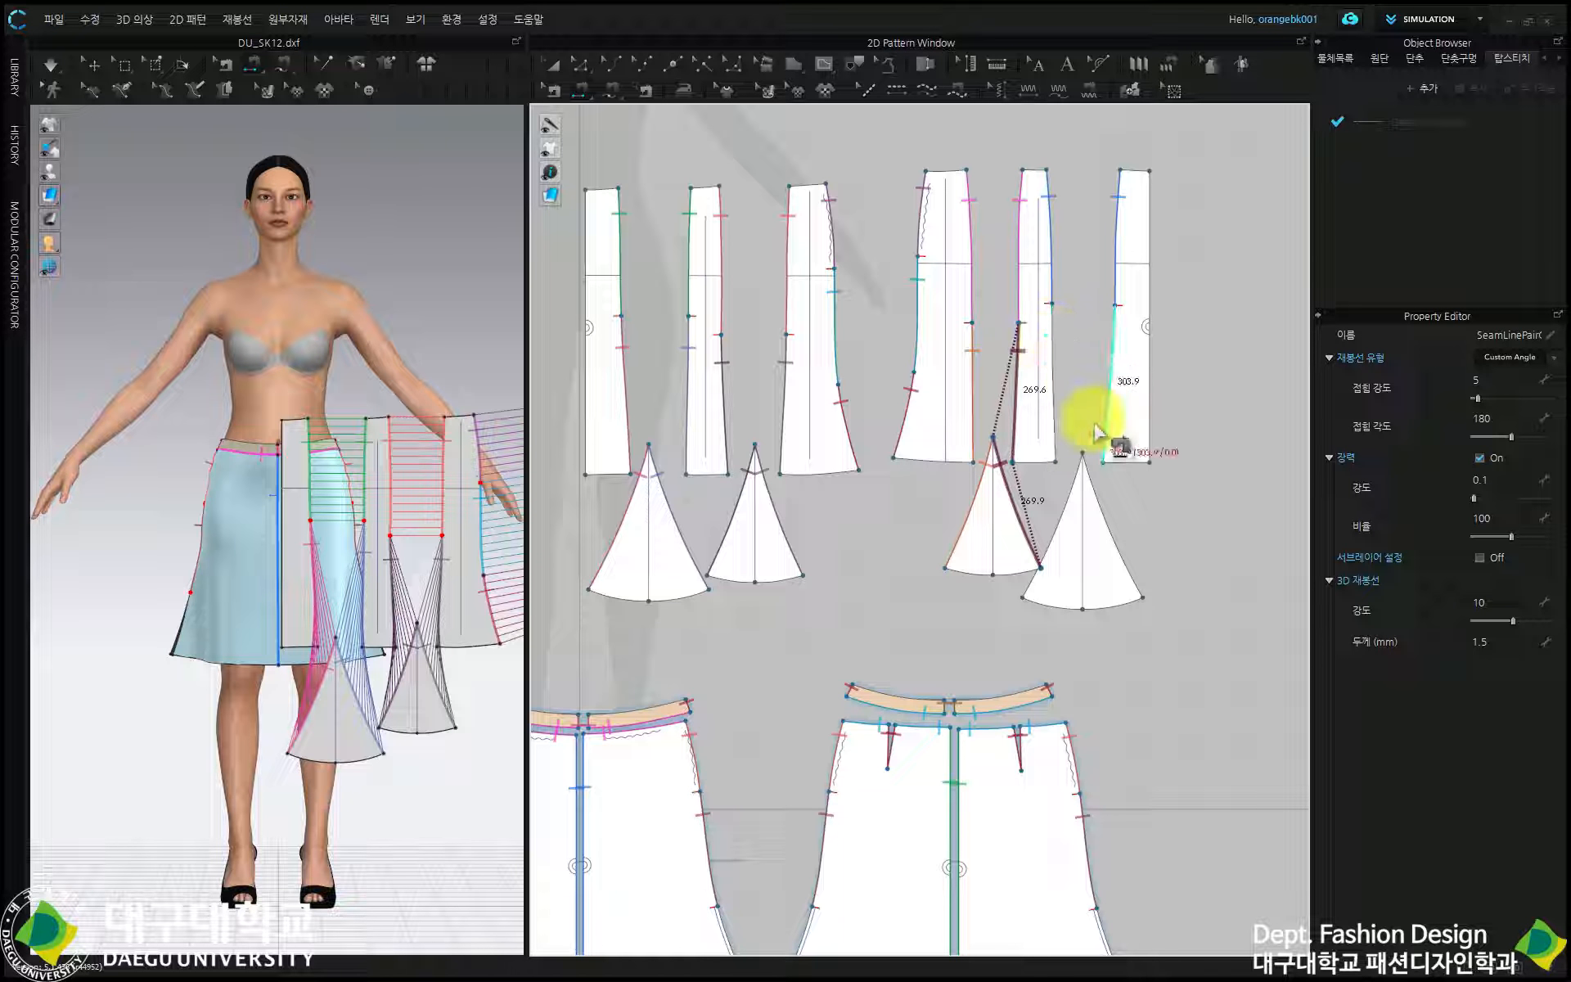
left_click(1115, 331)
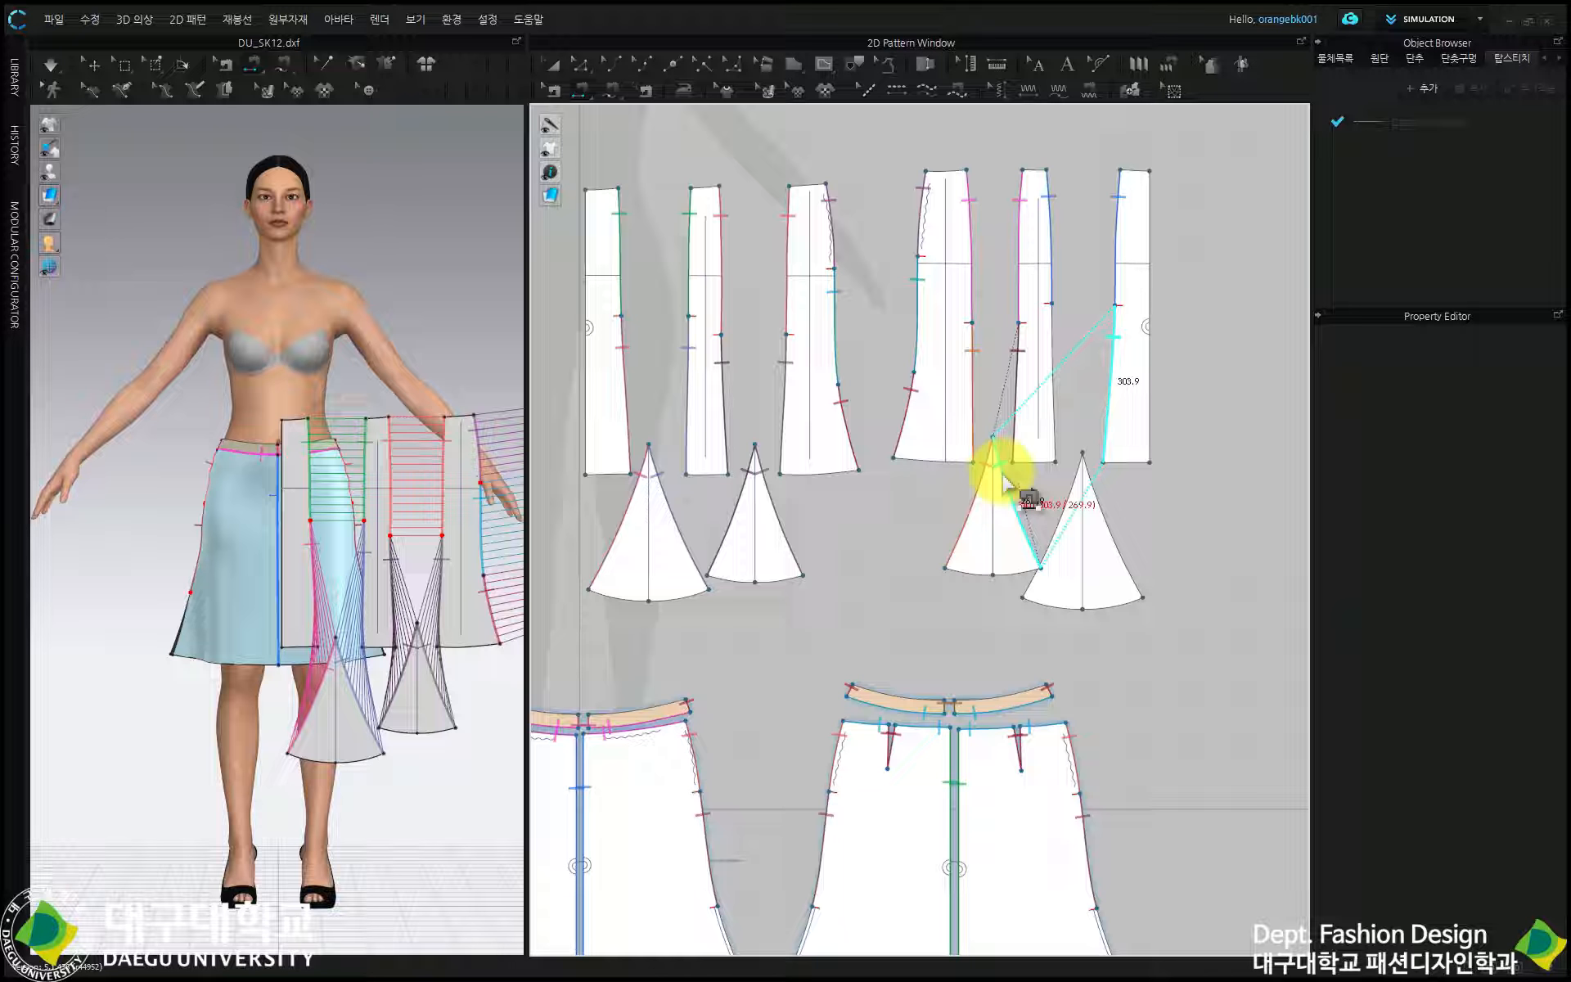
left_click(1072, 484)
left_click(1061, 330)
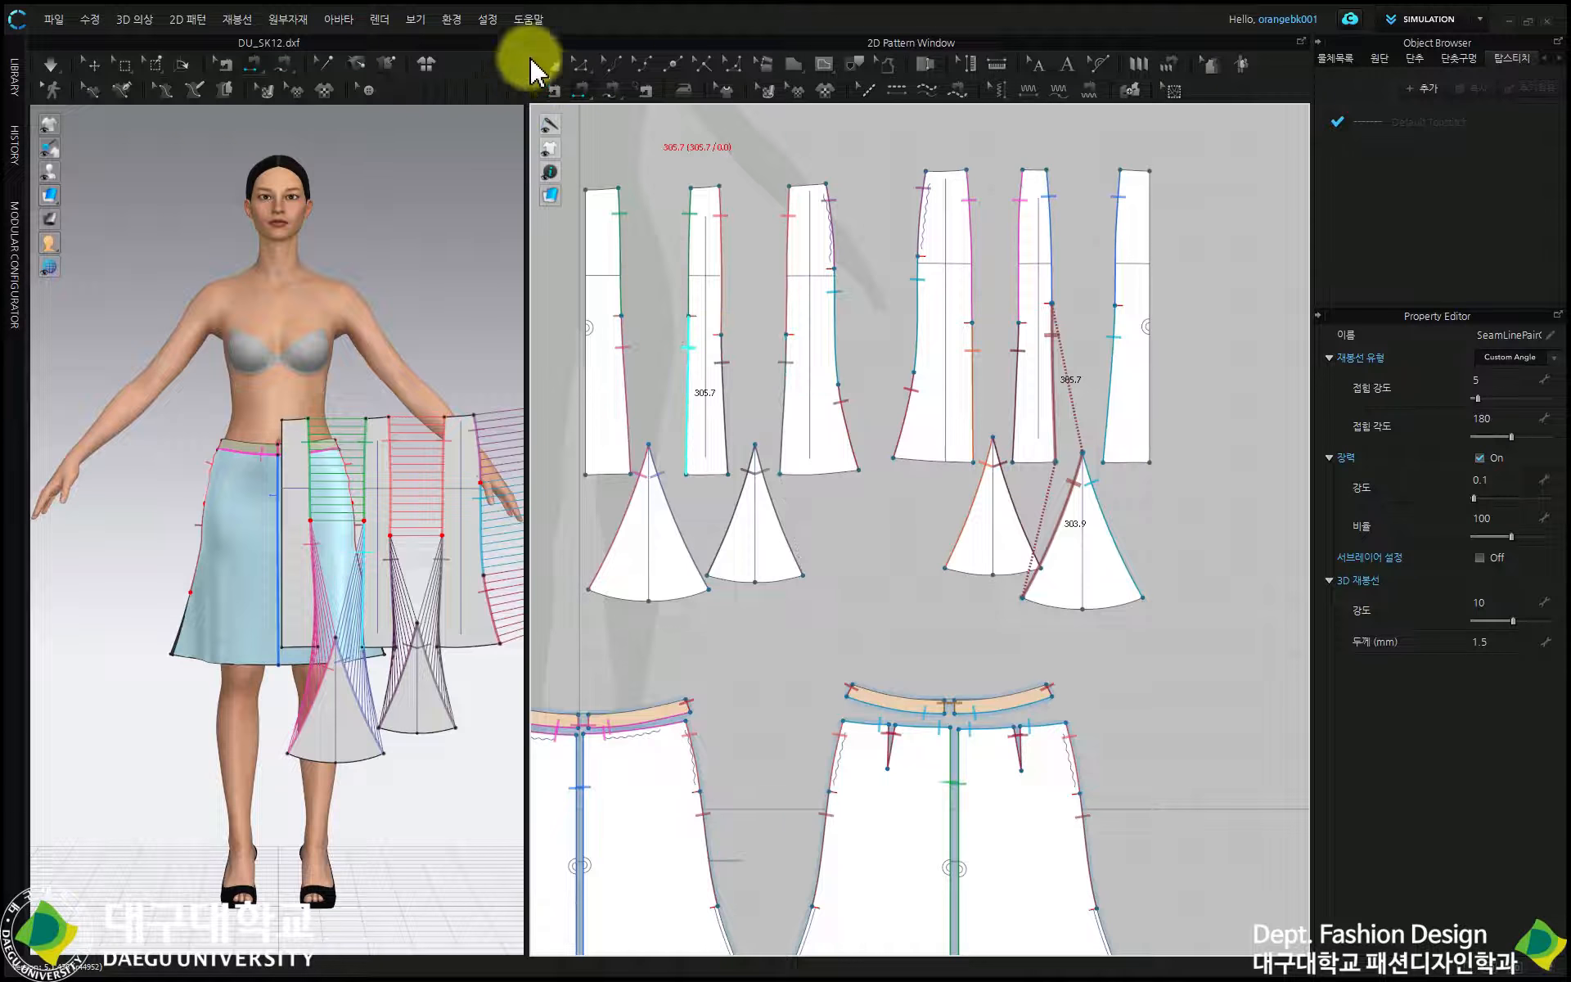
Move the three back panels down slightly so that they line up with the front panels
left_click(553, 64)
left_click_drag(1197, 133, 859, 527)
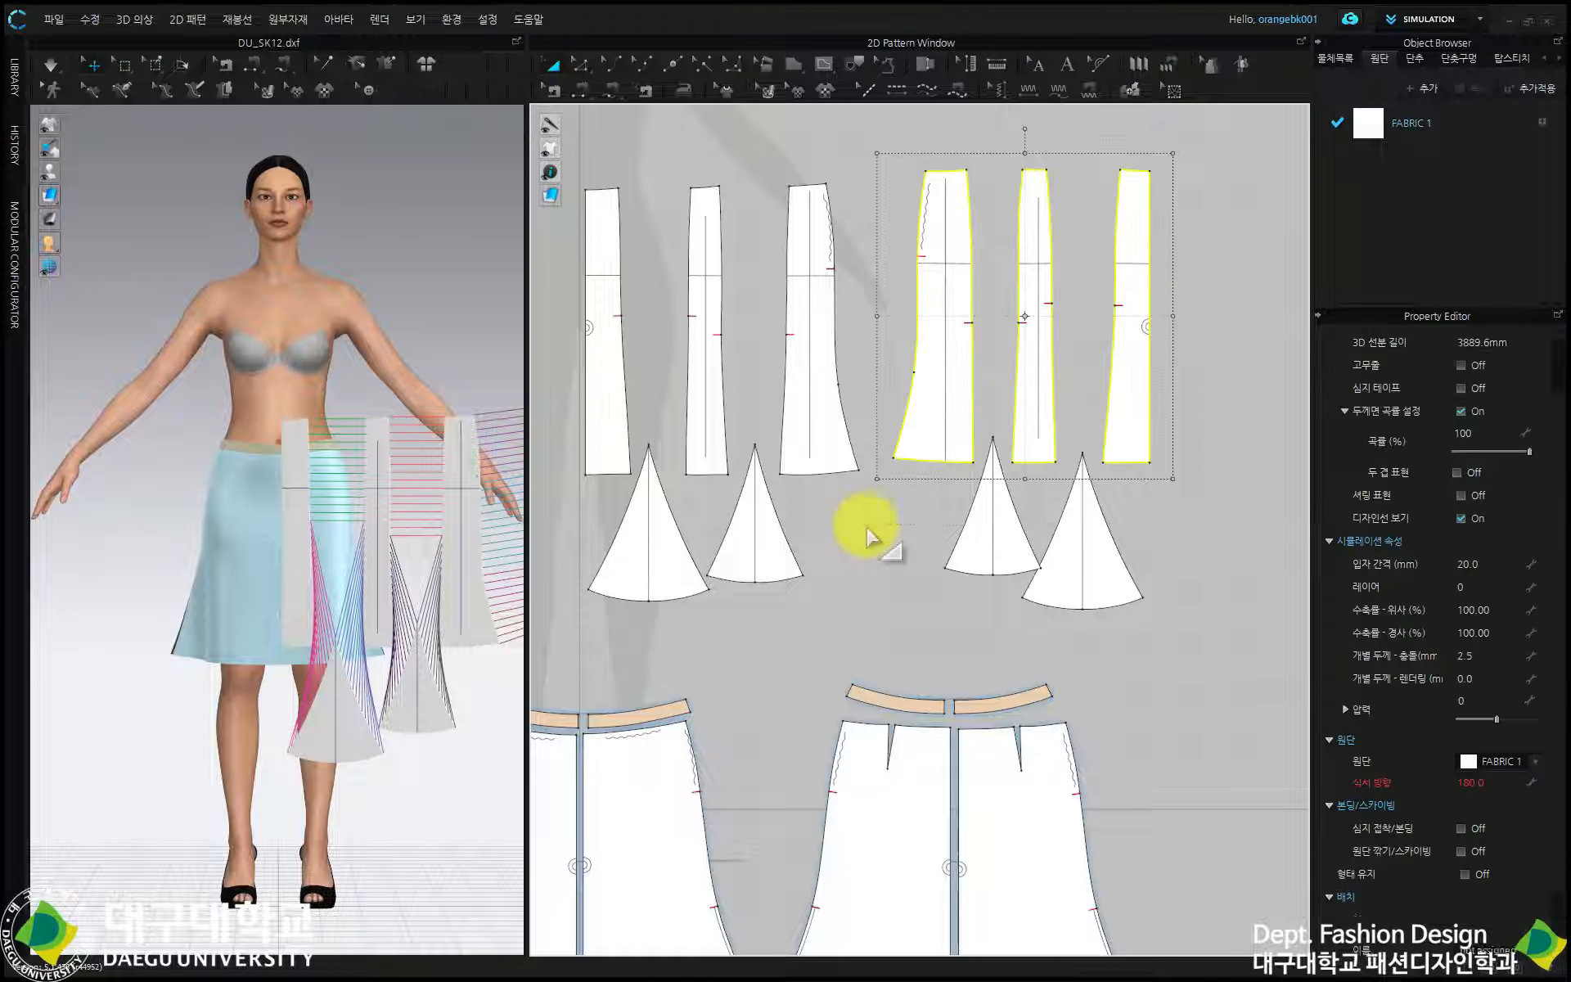
left_click_drag(1129, 414, 1131, 420)
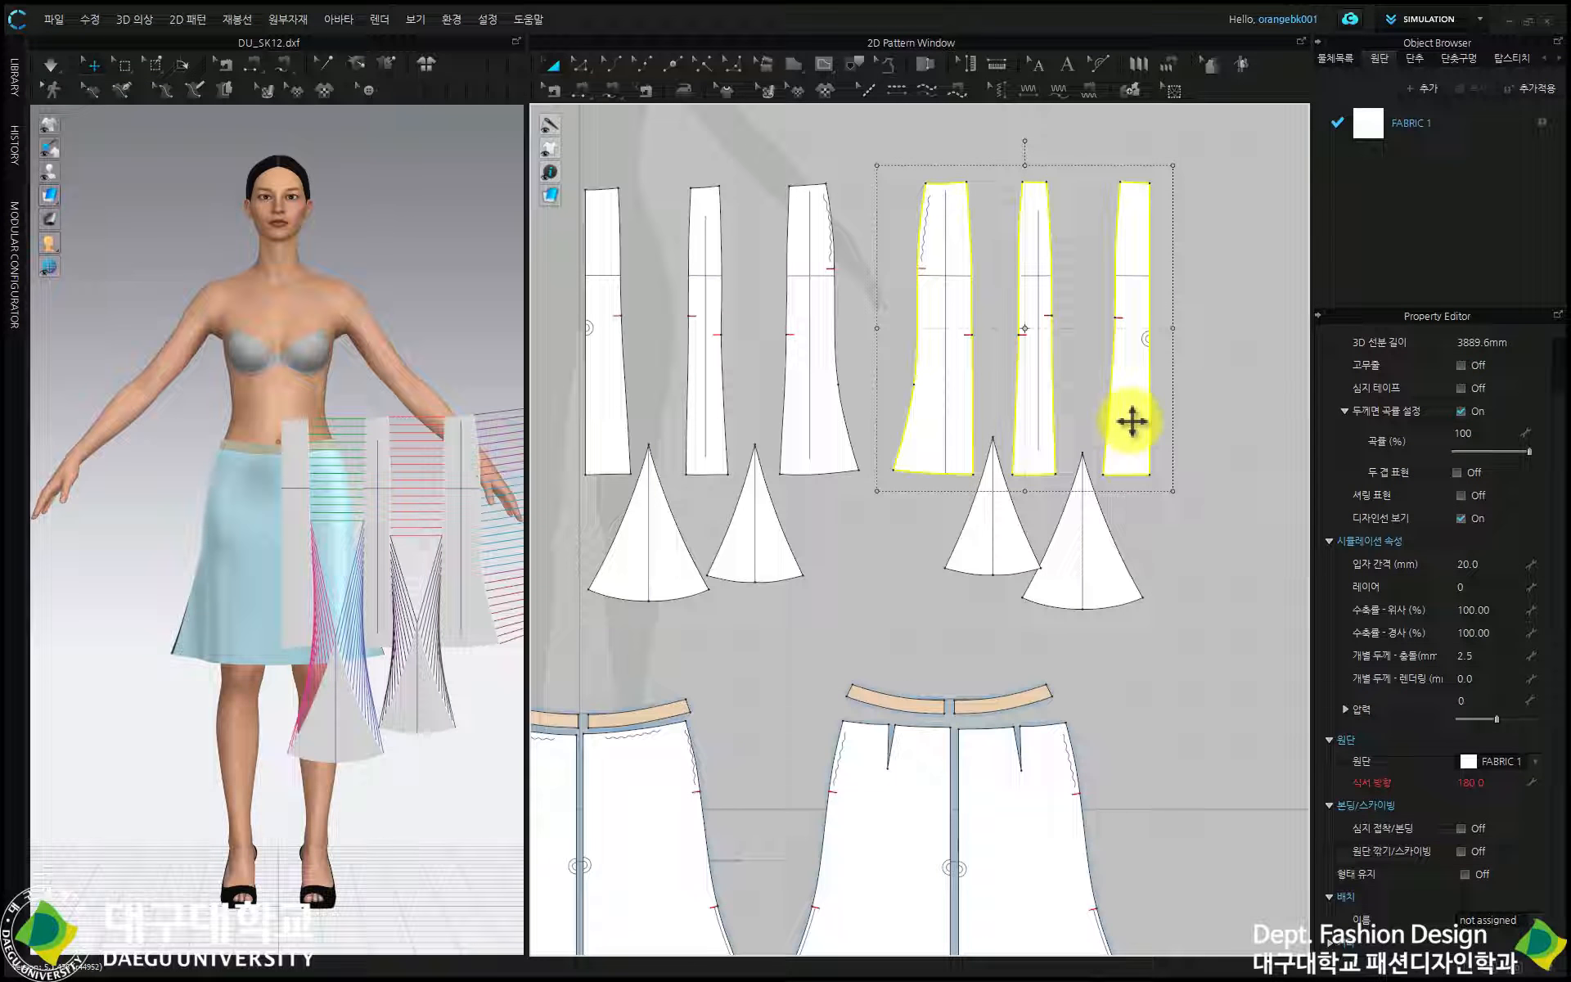
Show the pattern annotations in the 2D pattern window
mouse_move(544, 170)
left_click(596, 171)
scroll(1197, 397, "down", 5)
scroll(1187, 394, "up", 4)
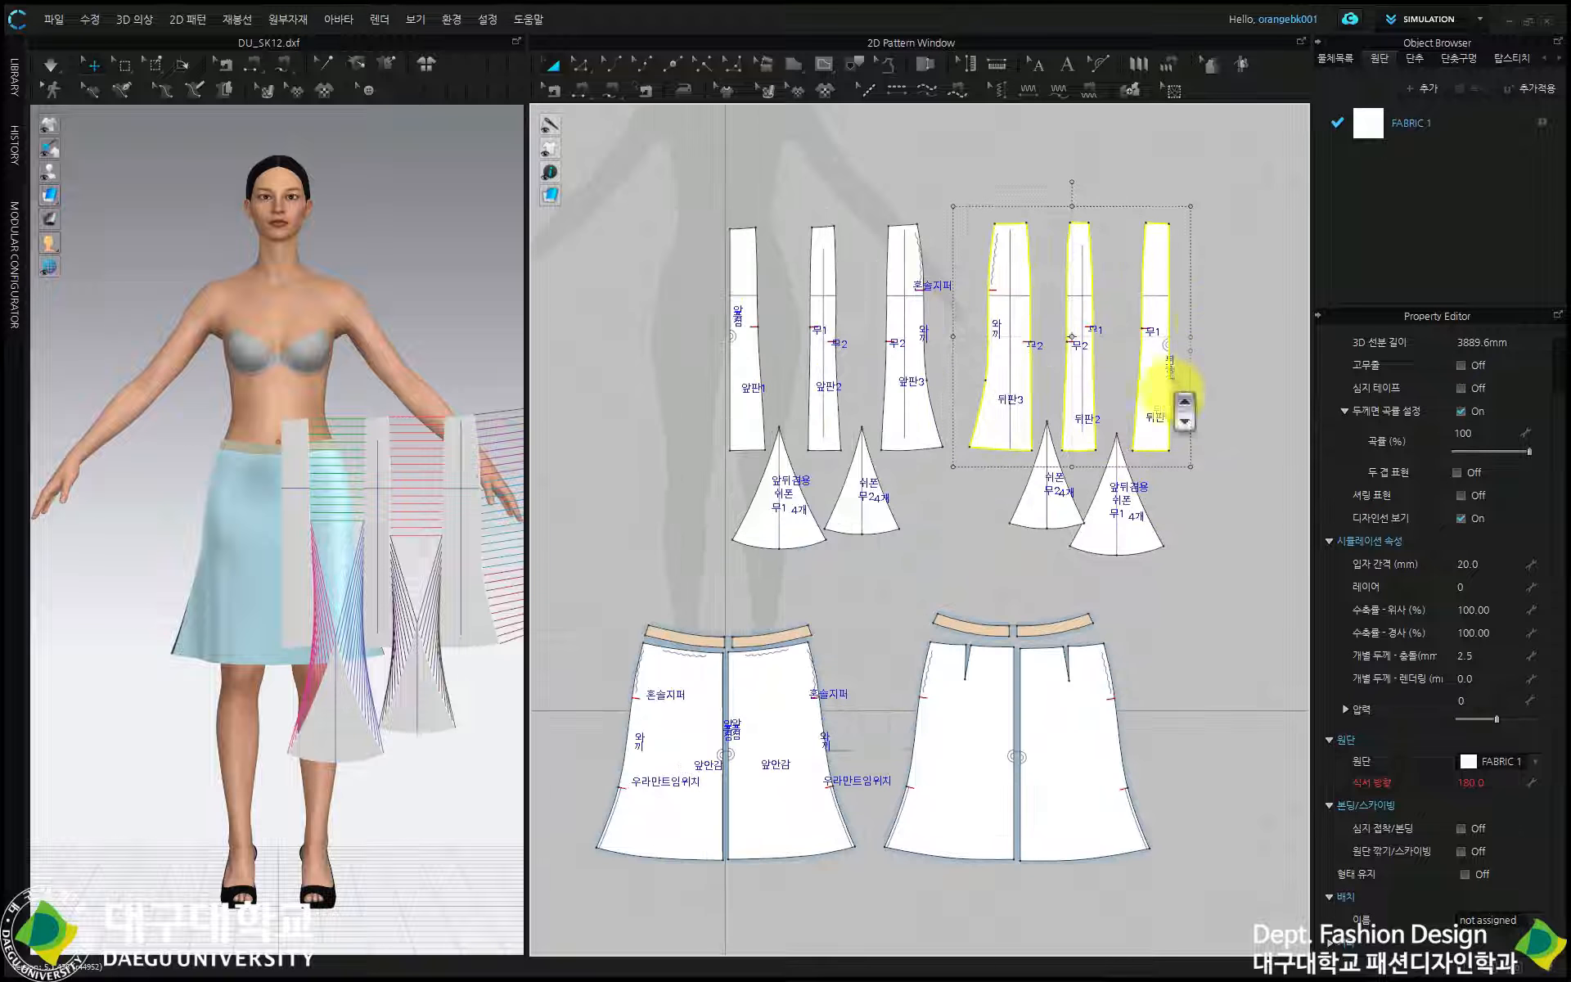
Create a symmetric copy, with sewing, of all upper skirt panels and gores, and place it beside the centre front panel
left_click_drag(1256, 167, 666, 591)
right_click(917, 426)
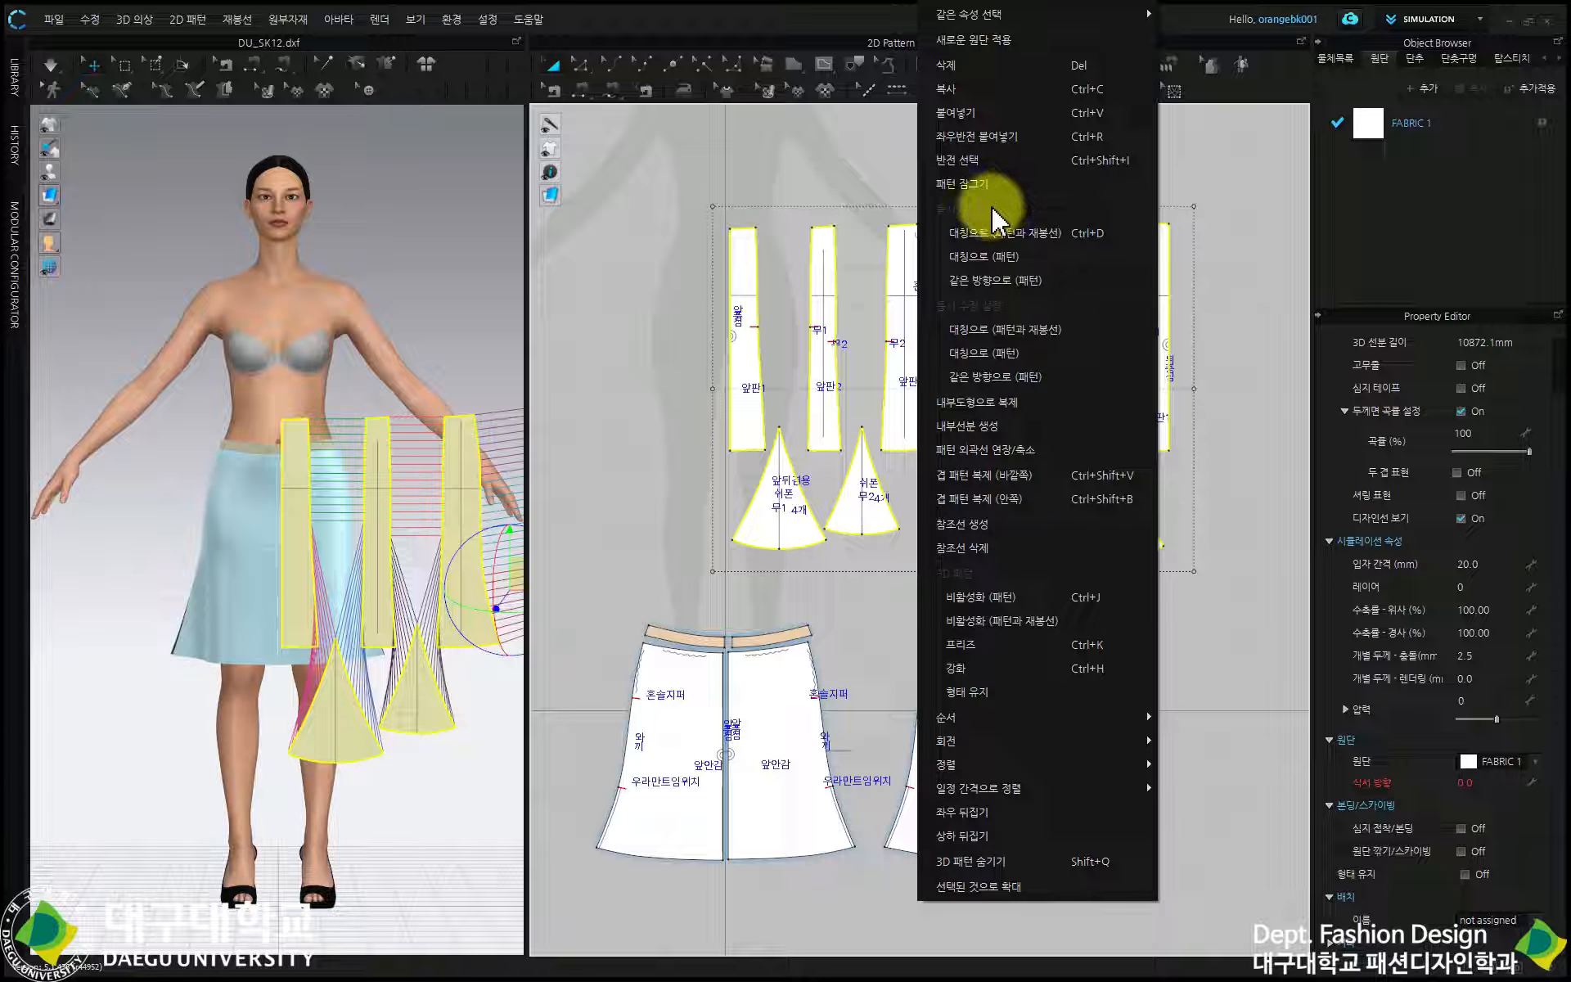
left_click(993, 234)
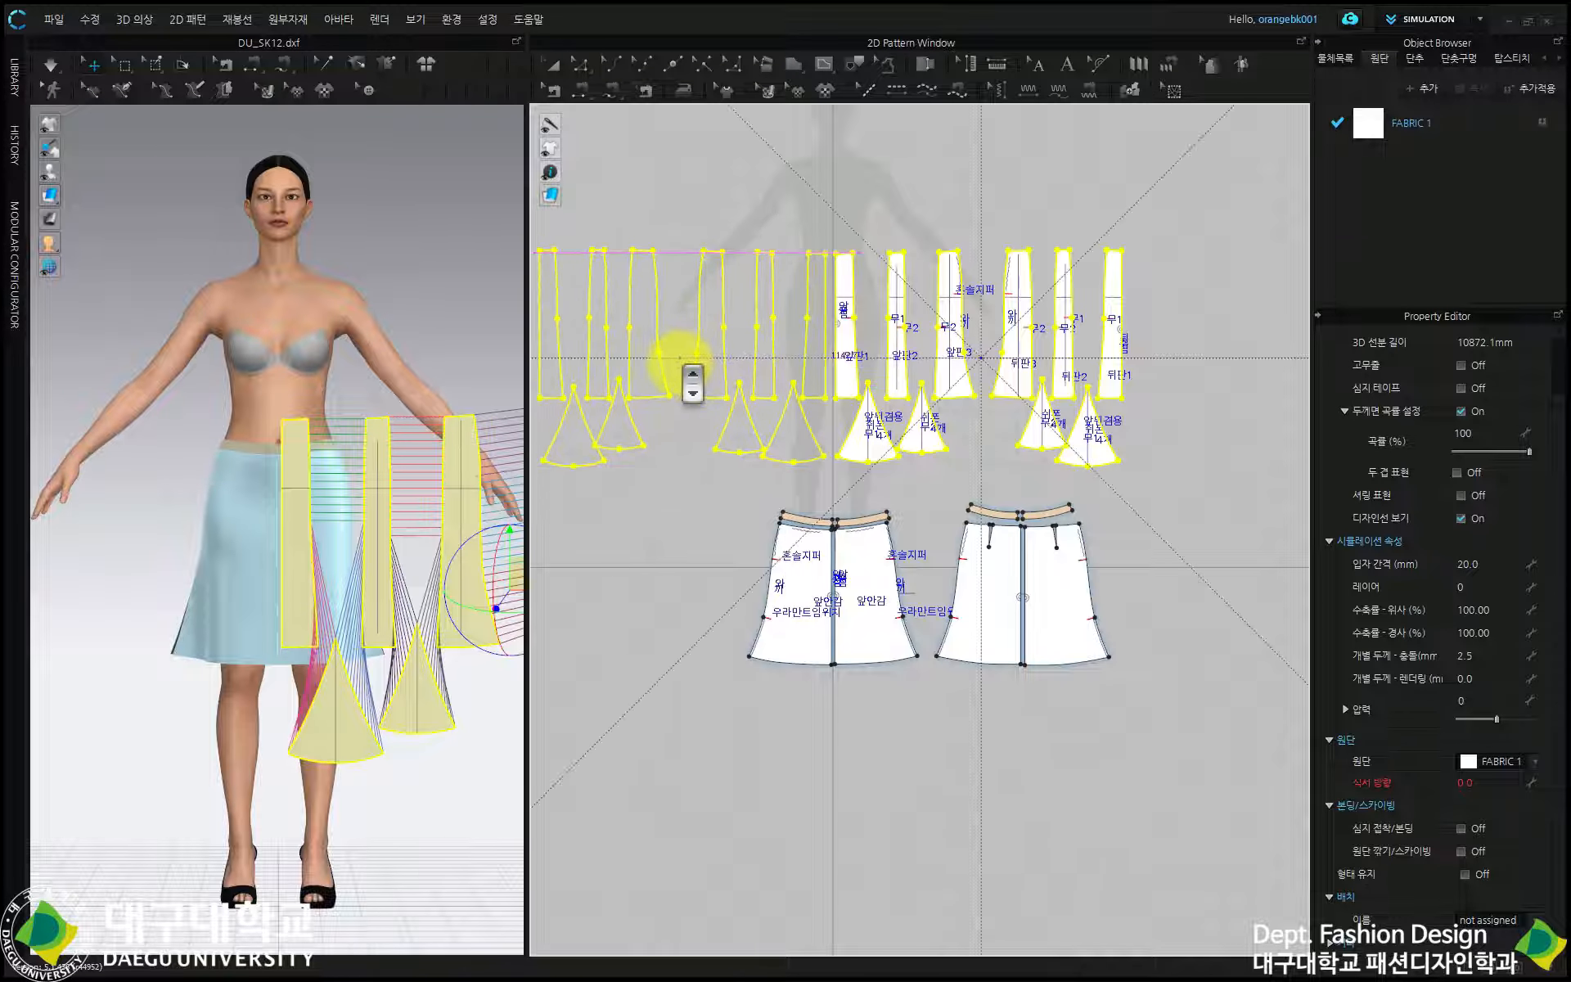
left_click(681, 366)
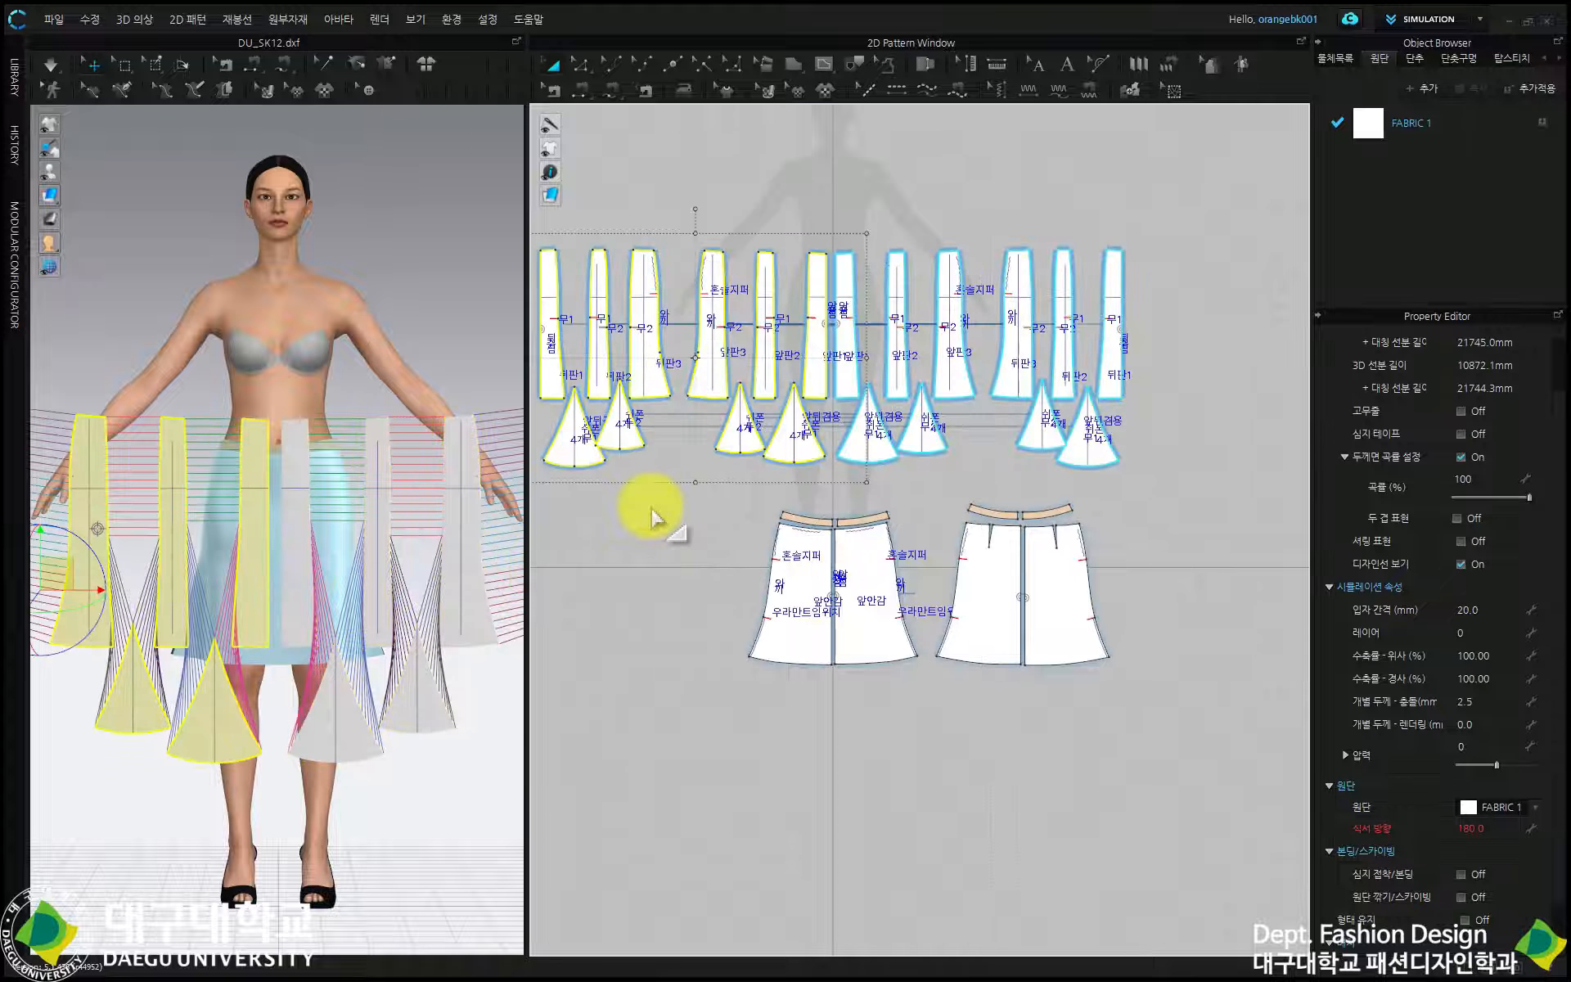
Move the mirrored back panels and their gores next to the original centre back panel
left_click_drag(686, 175, 518, 532)
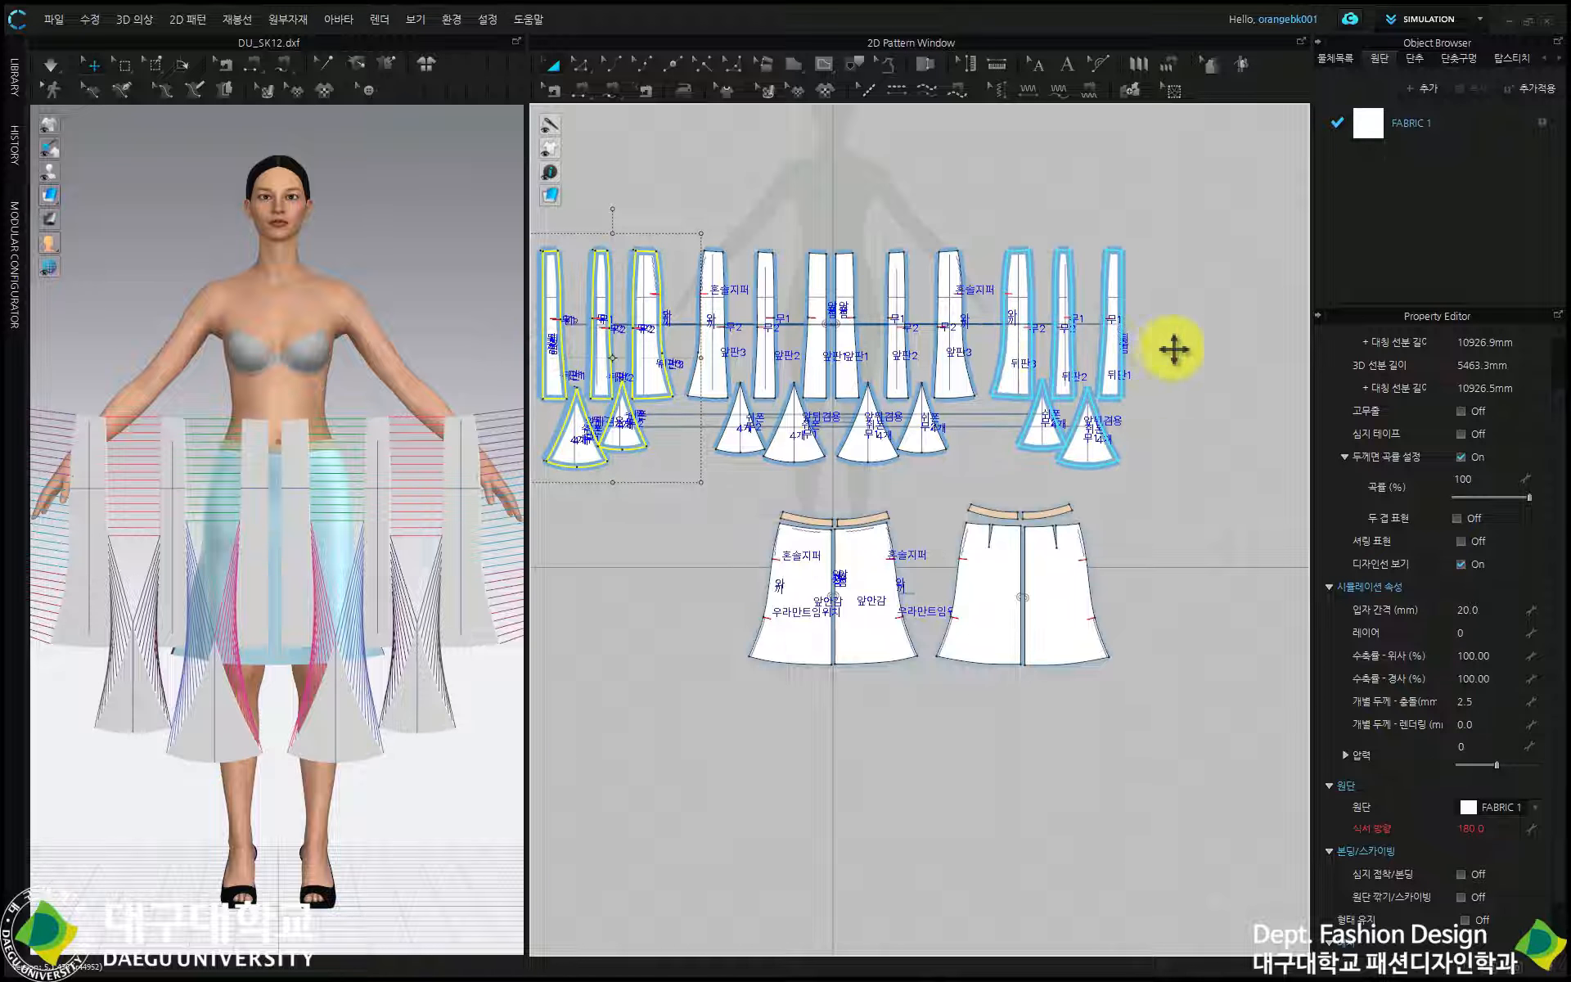
key("ctrl+c")
key("ctrl+v")
left_click(1142, 352)
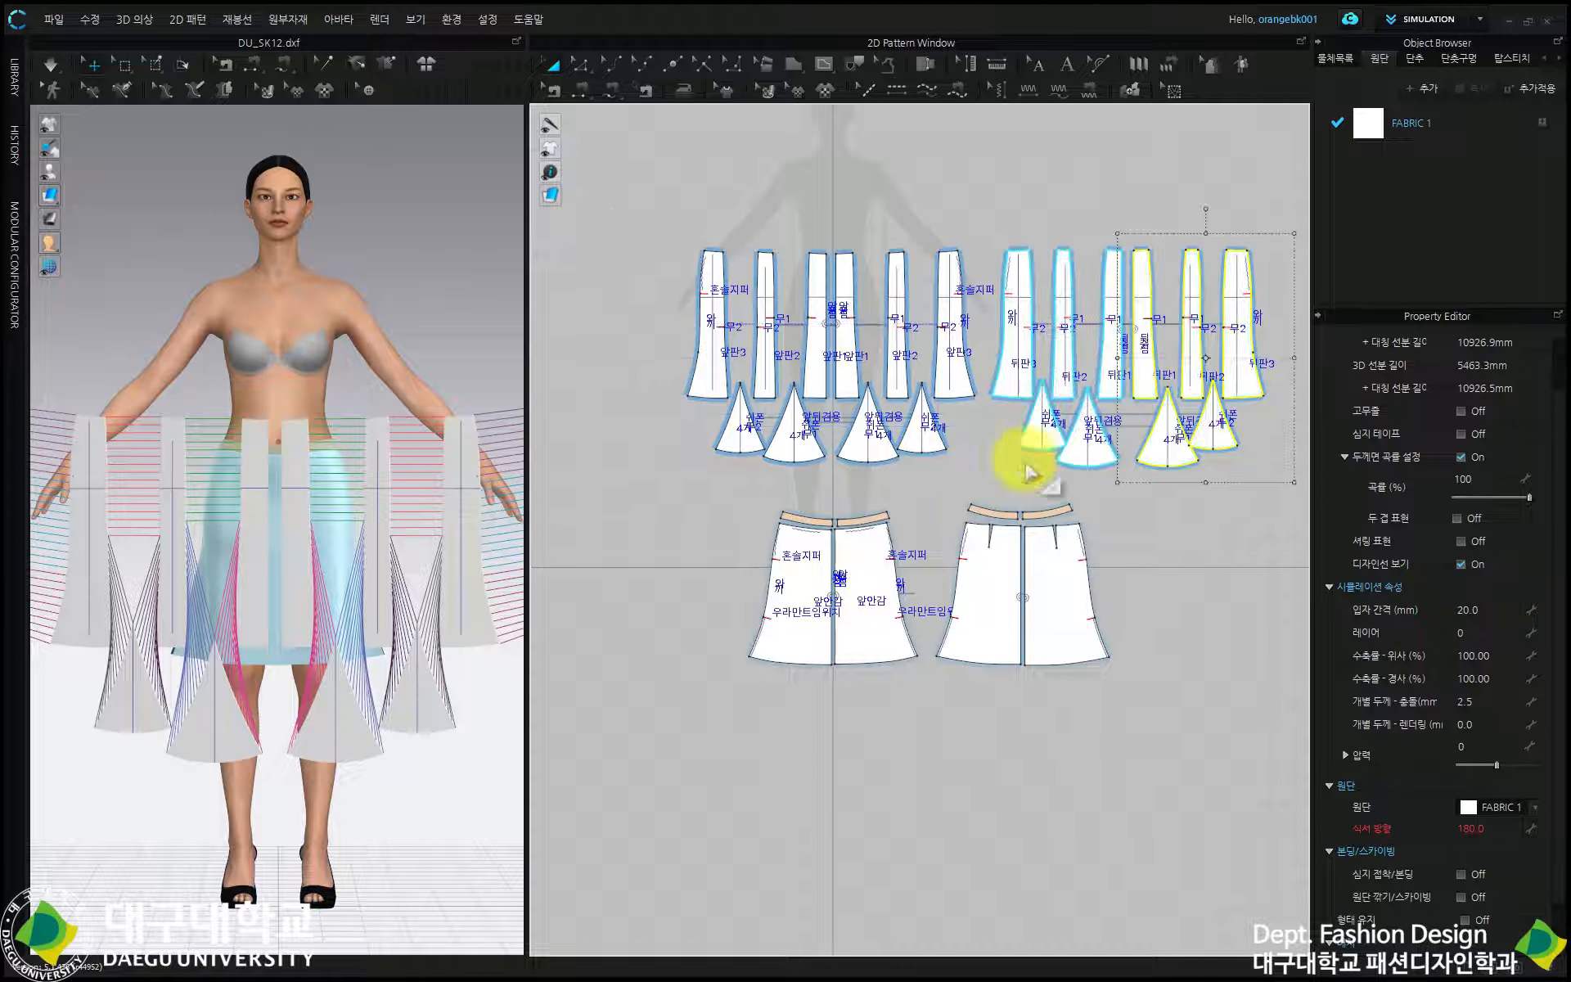
Sew the centre front edges of the two 앞판1 panels together with segment sewing
scroll(1156, 273, "up", 3)
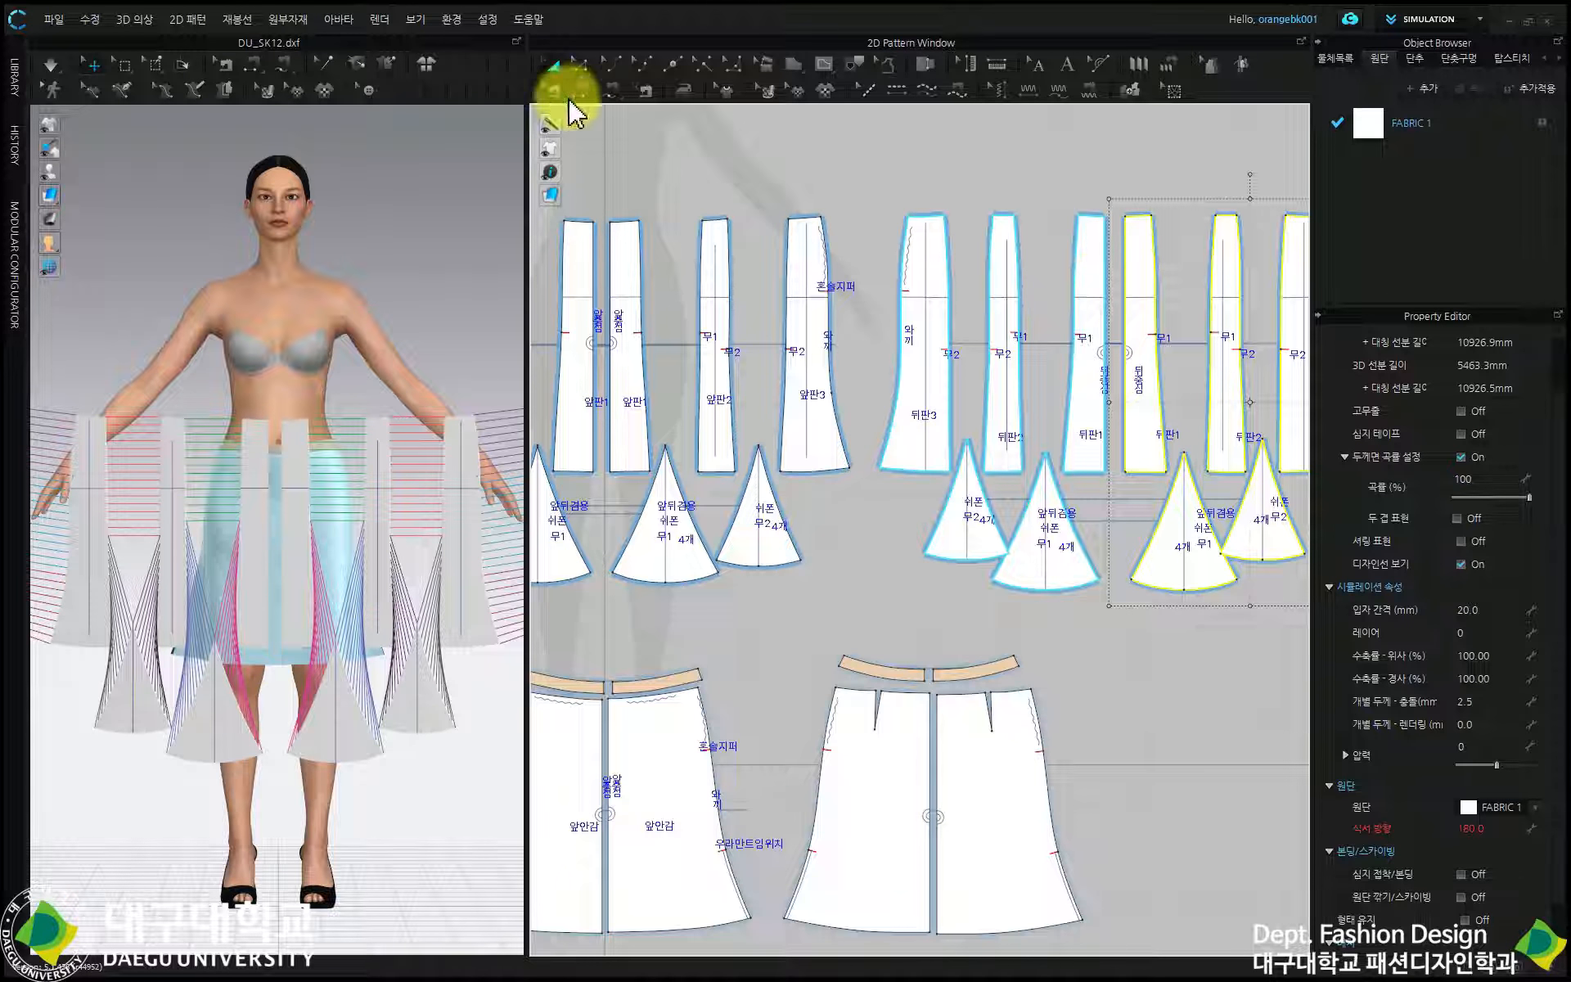
left_click(580, 90)
scroll(561, 298, "up", 4)
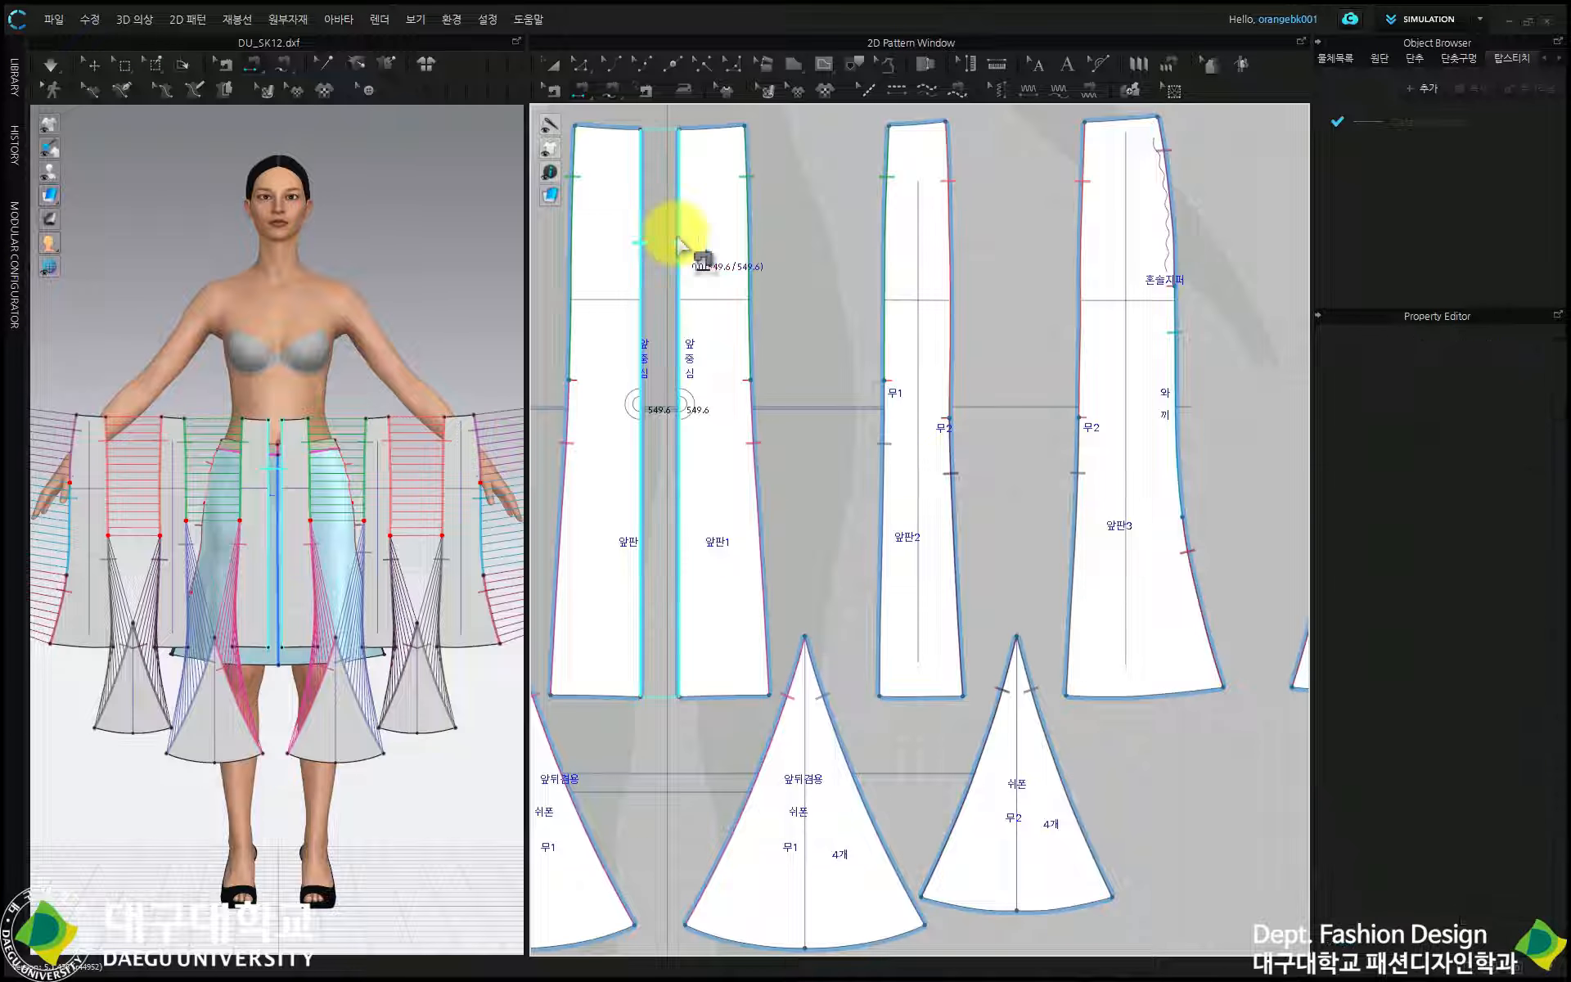
left_click(677, 232)
Sew the centre back edges of the two 뒤판1 panels together with segment sewing
scroll(642, 294, "down", 5)
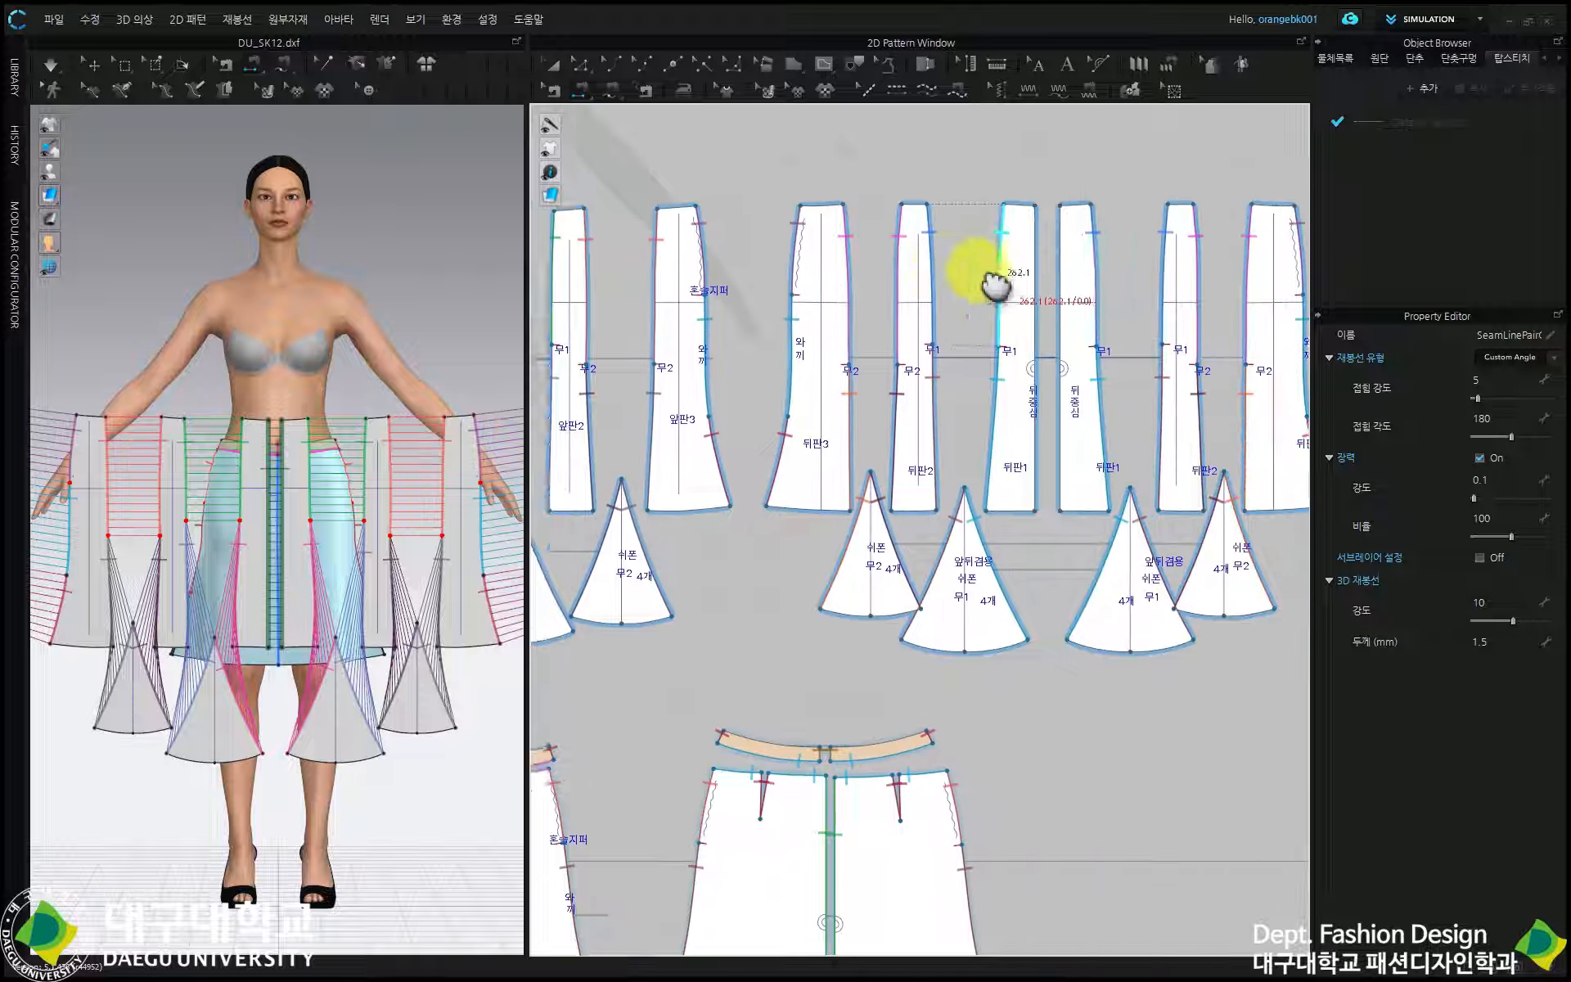
scroll(992, 280, "up", 2)
left_click(1010, 262)
left_click(1030, 280)
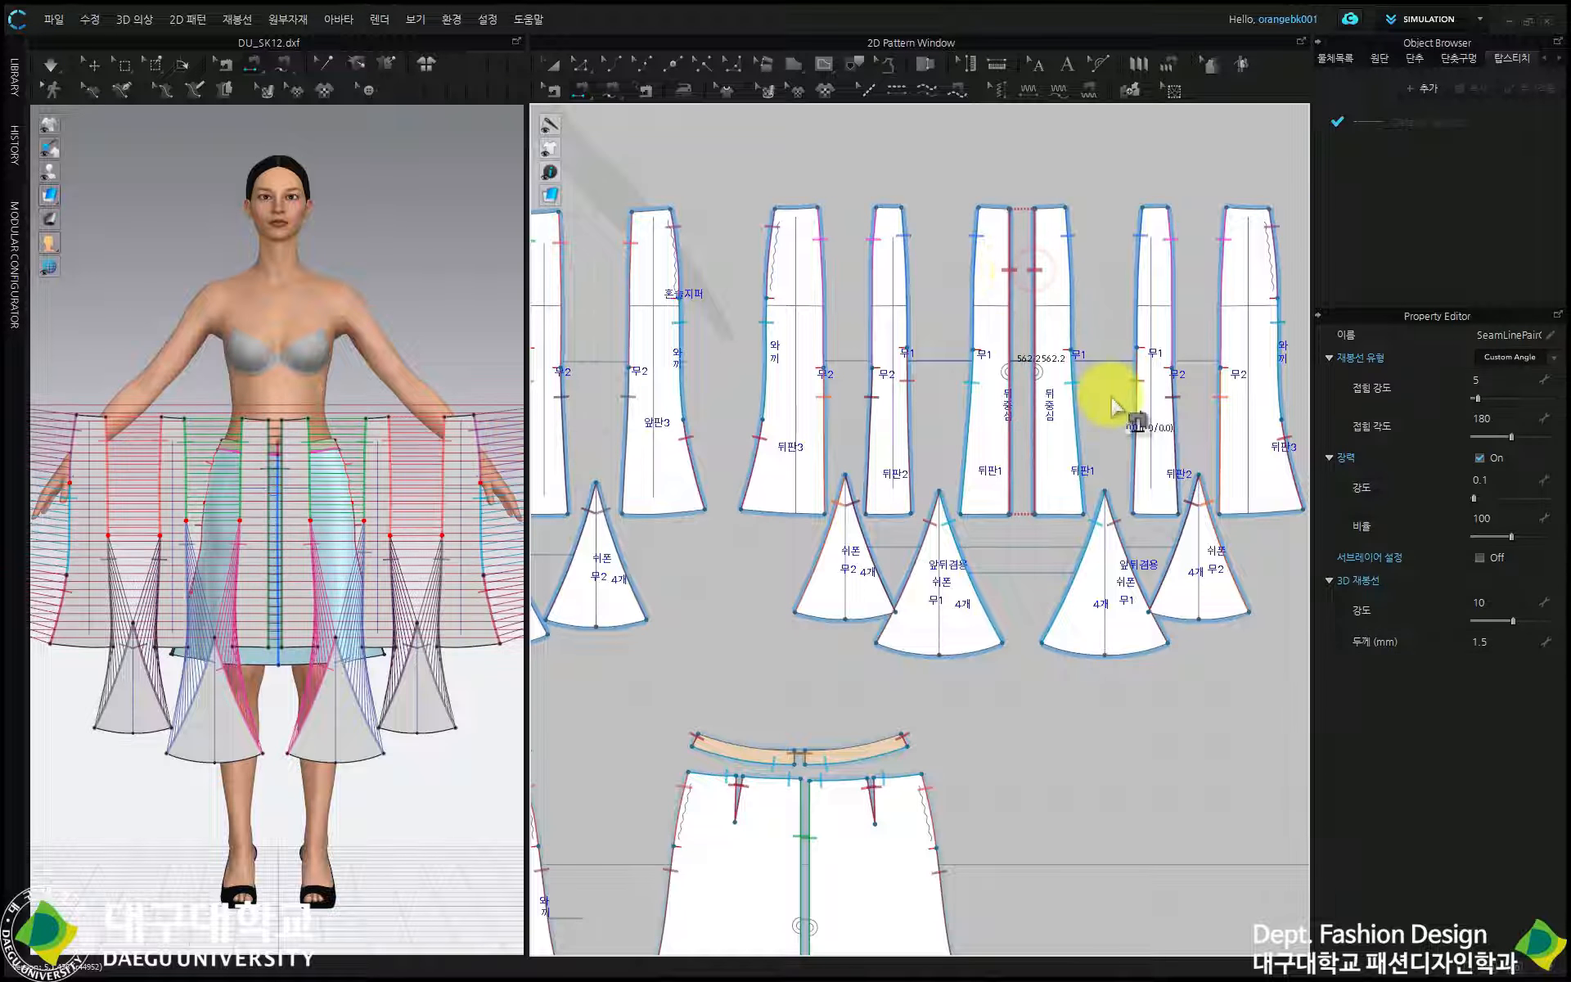
Examine how the upper skirt panels relate to the waistband, highlighting the centre front panel and the front waistband piece
left_click(555, 64)
scroll(999, 325, "down", 5)
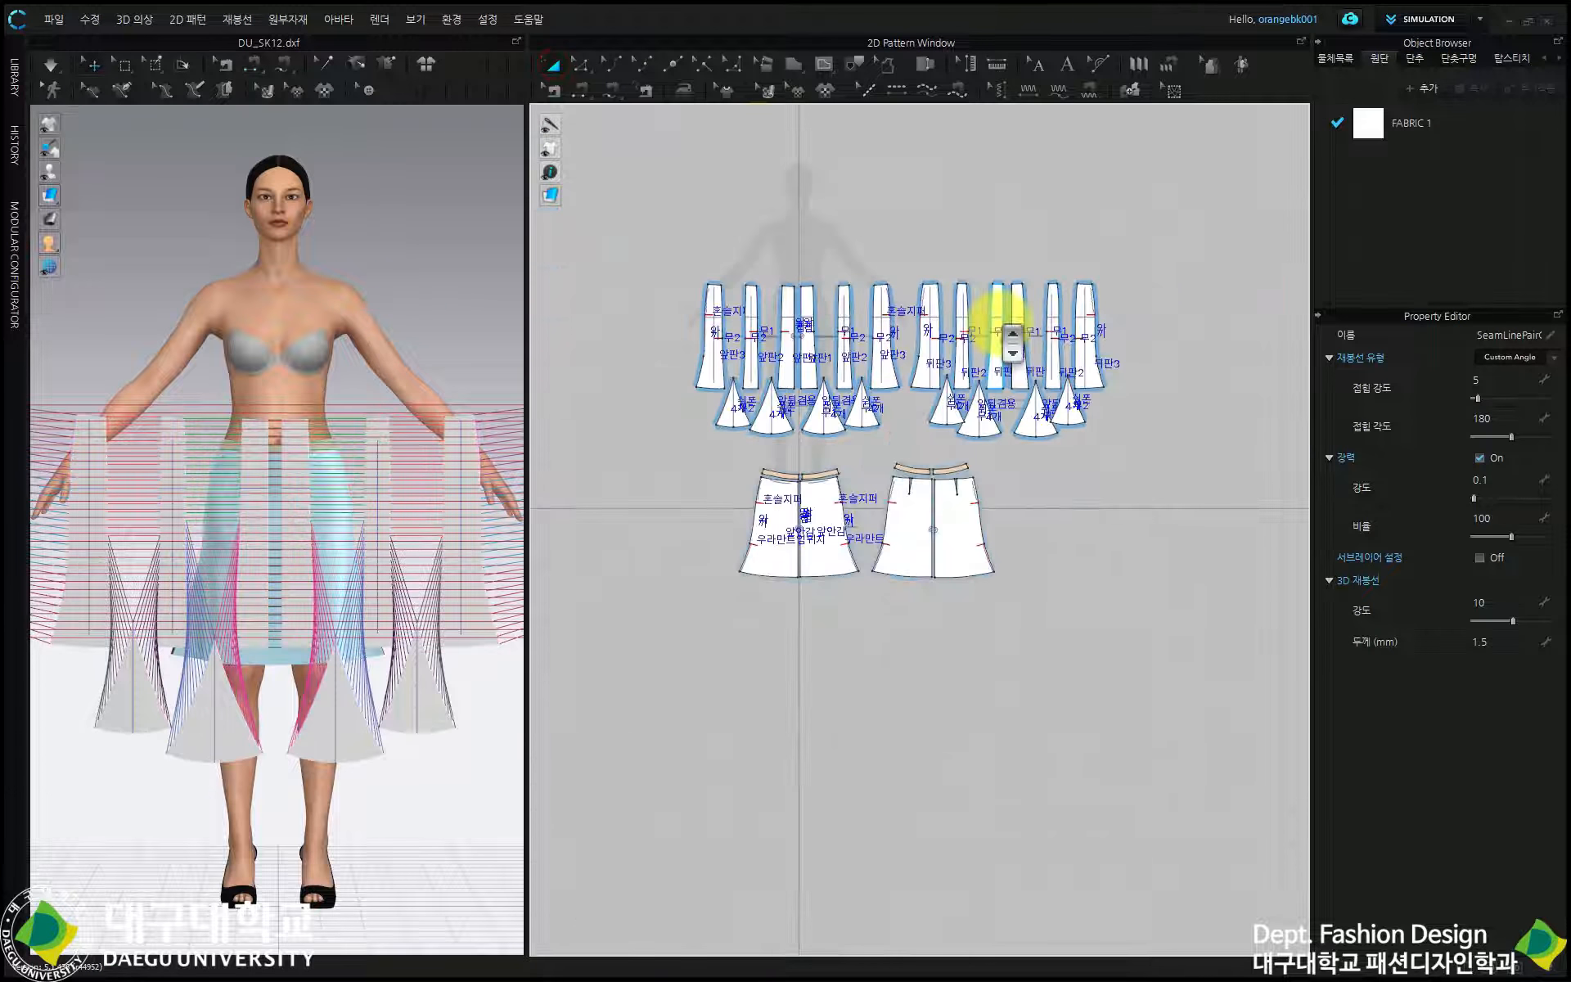
scroll(919, 373, "up", 2)
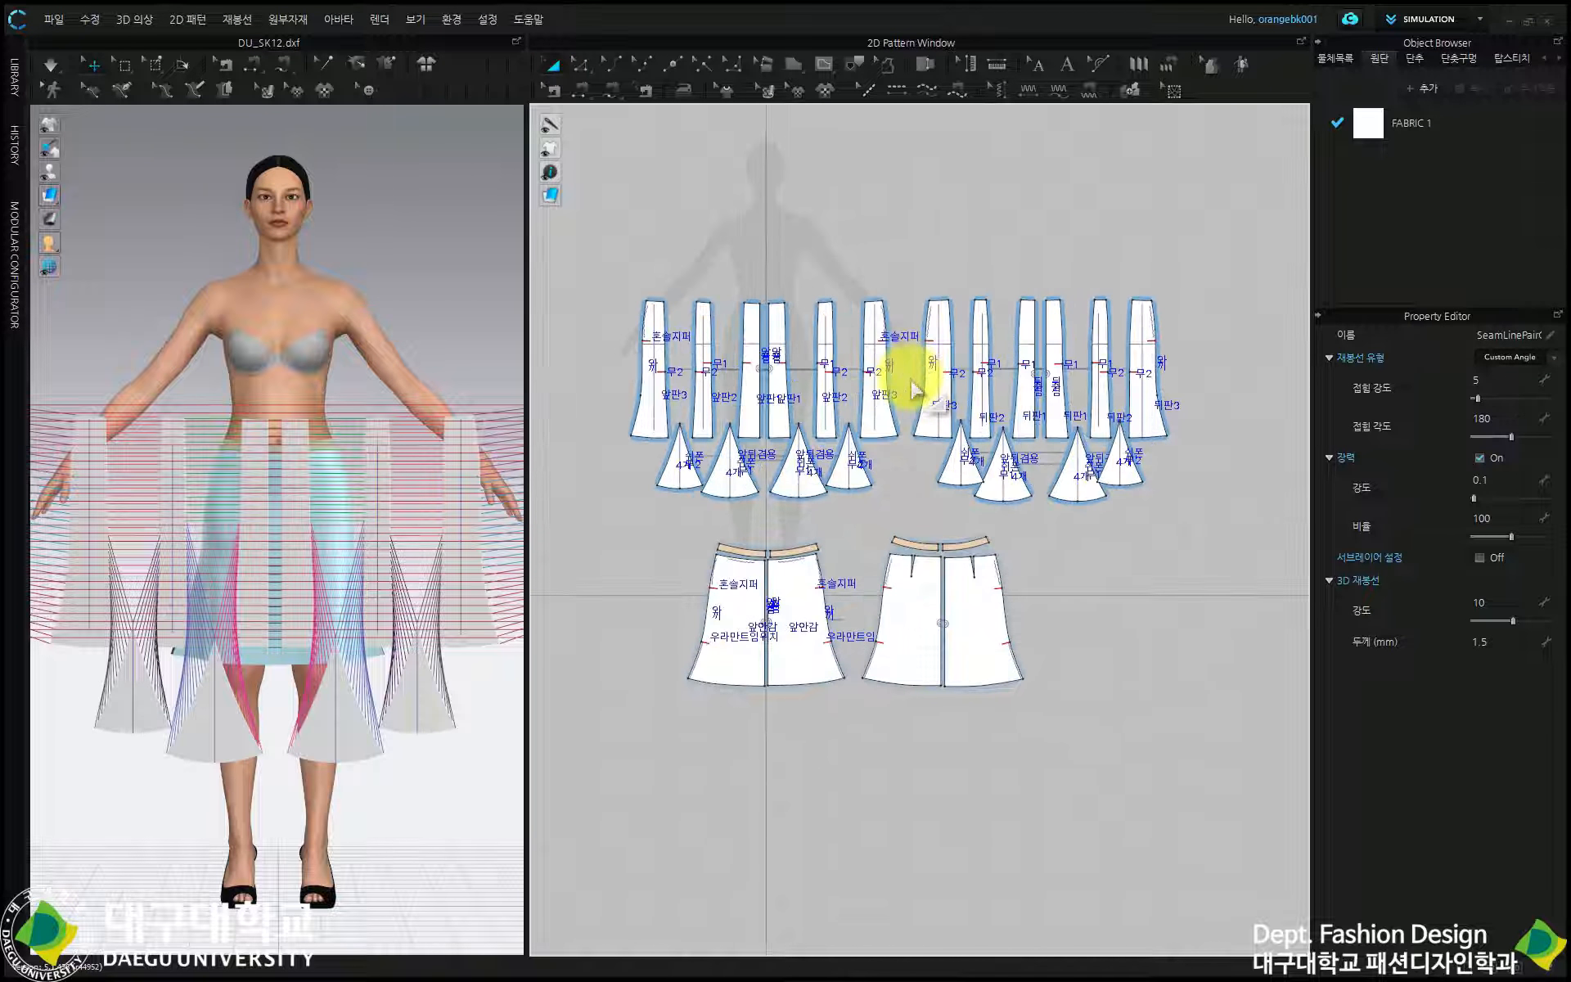
scroll(913, 390, "up", 1)
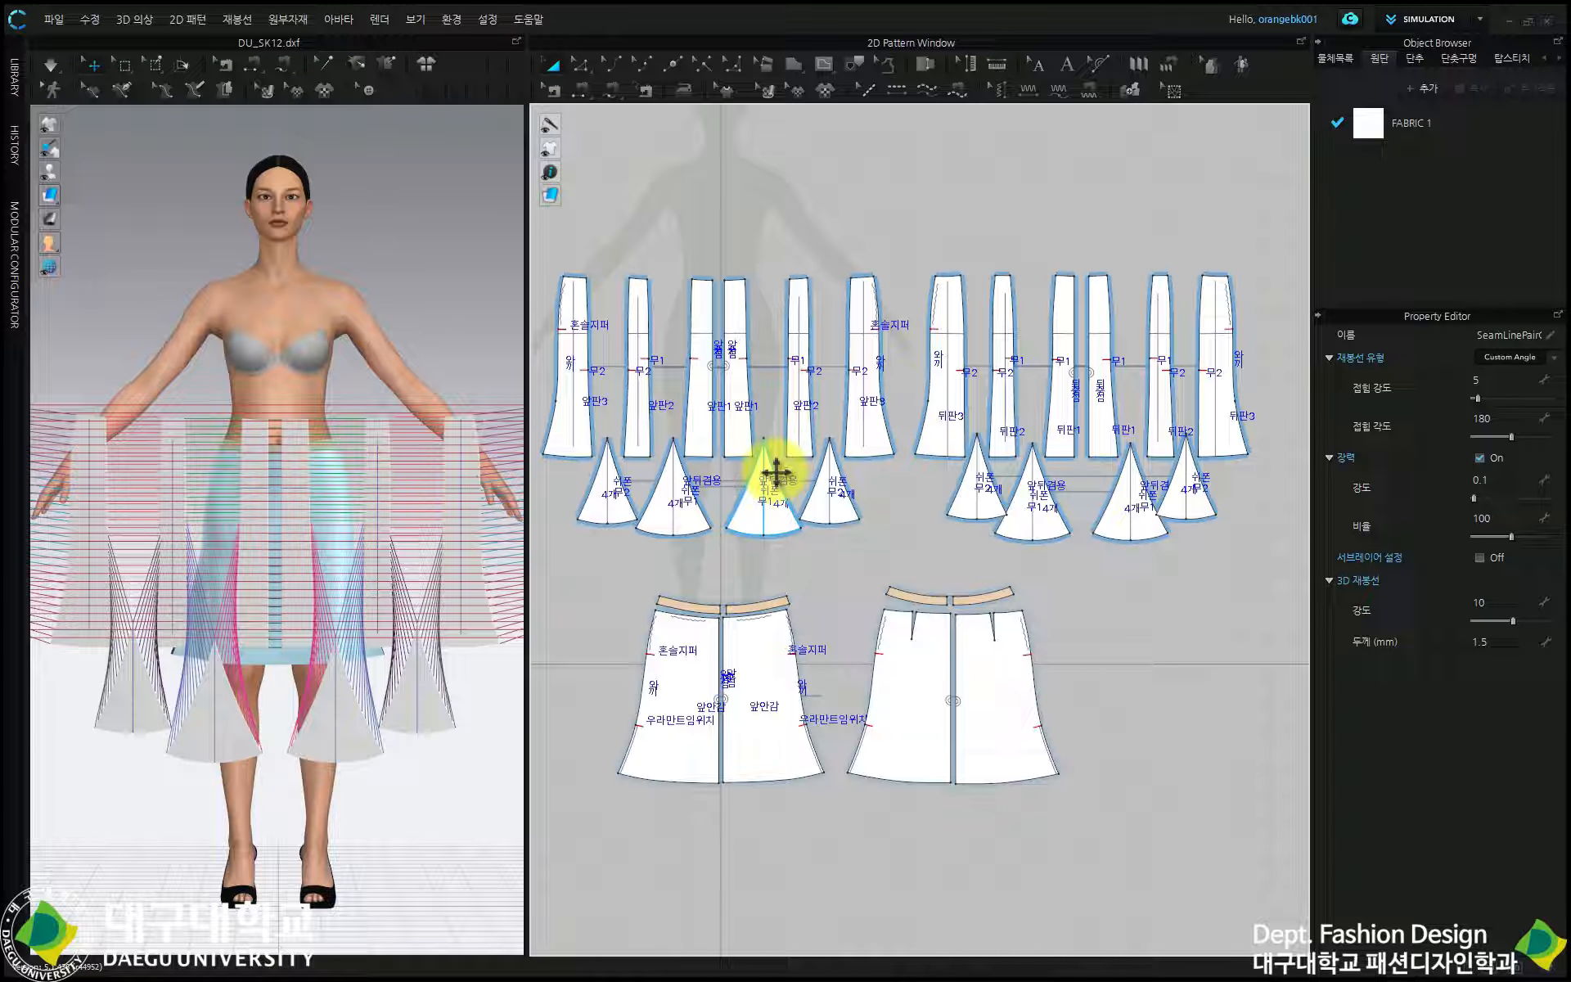
left_click(742, 384)
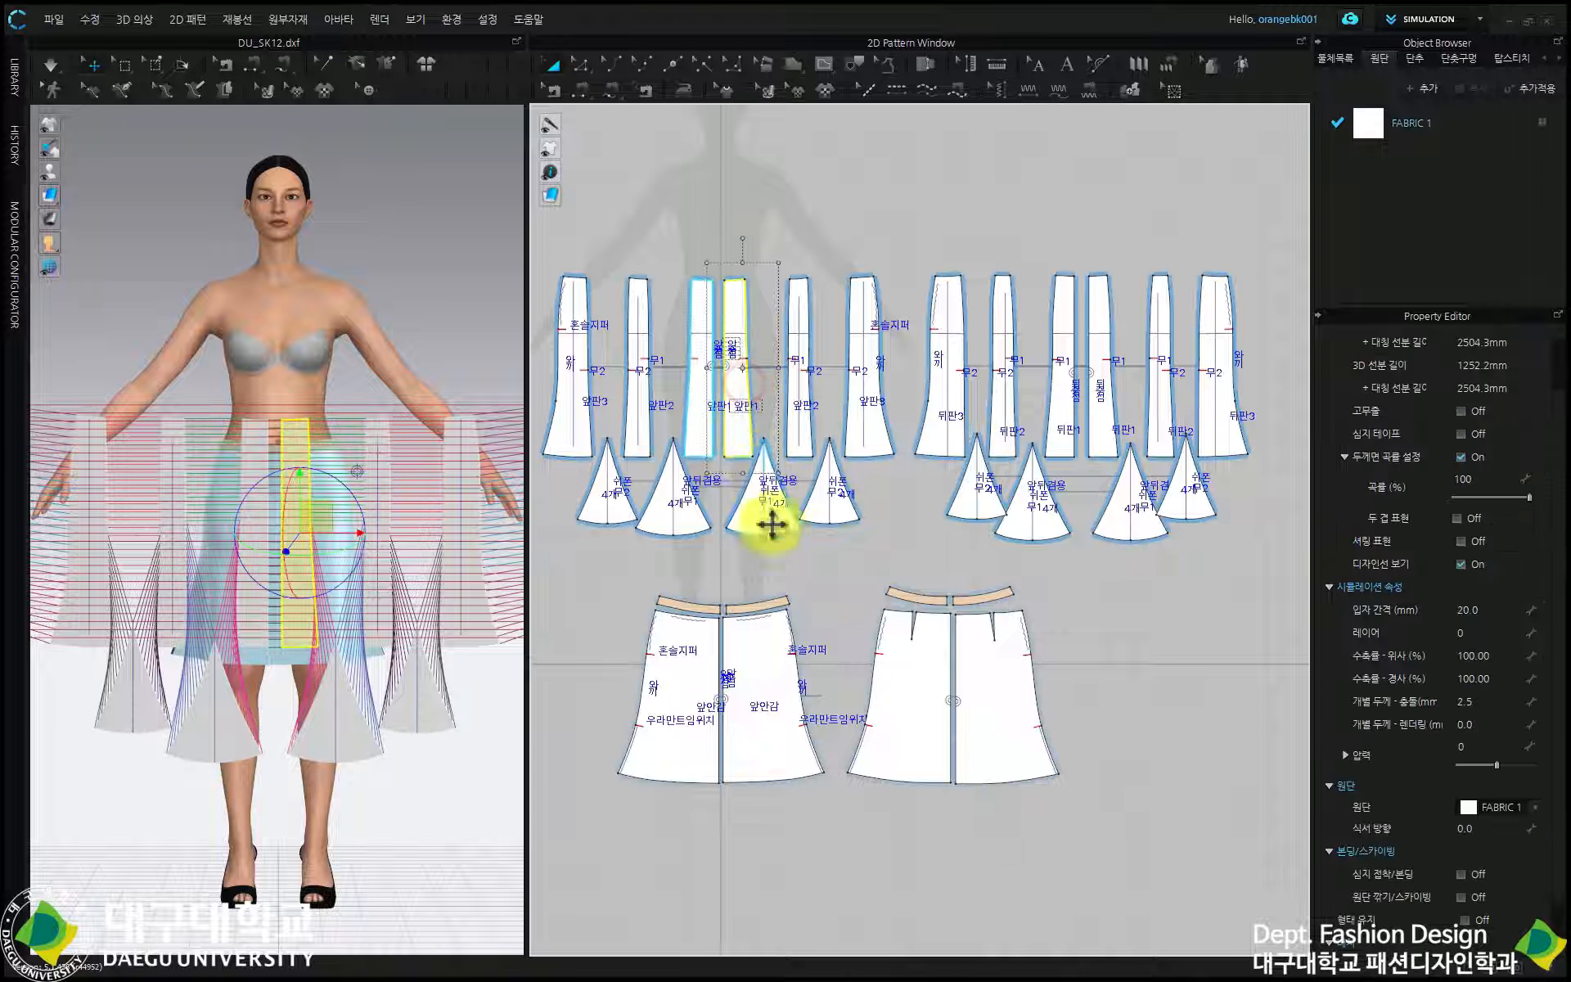
left_click(746, 609, "shift")
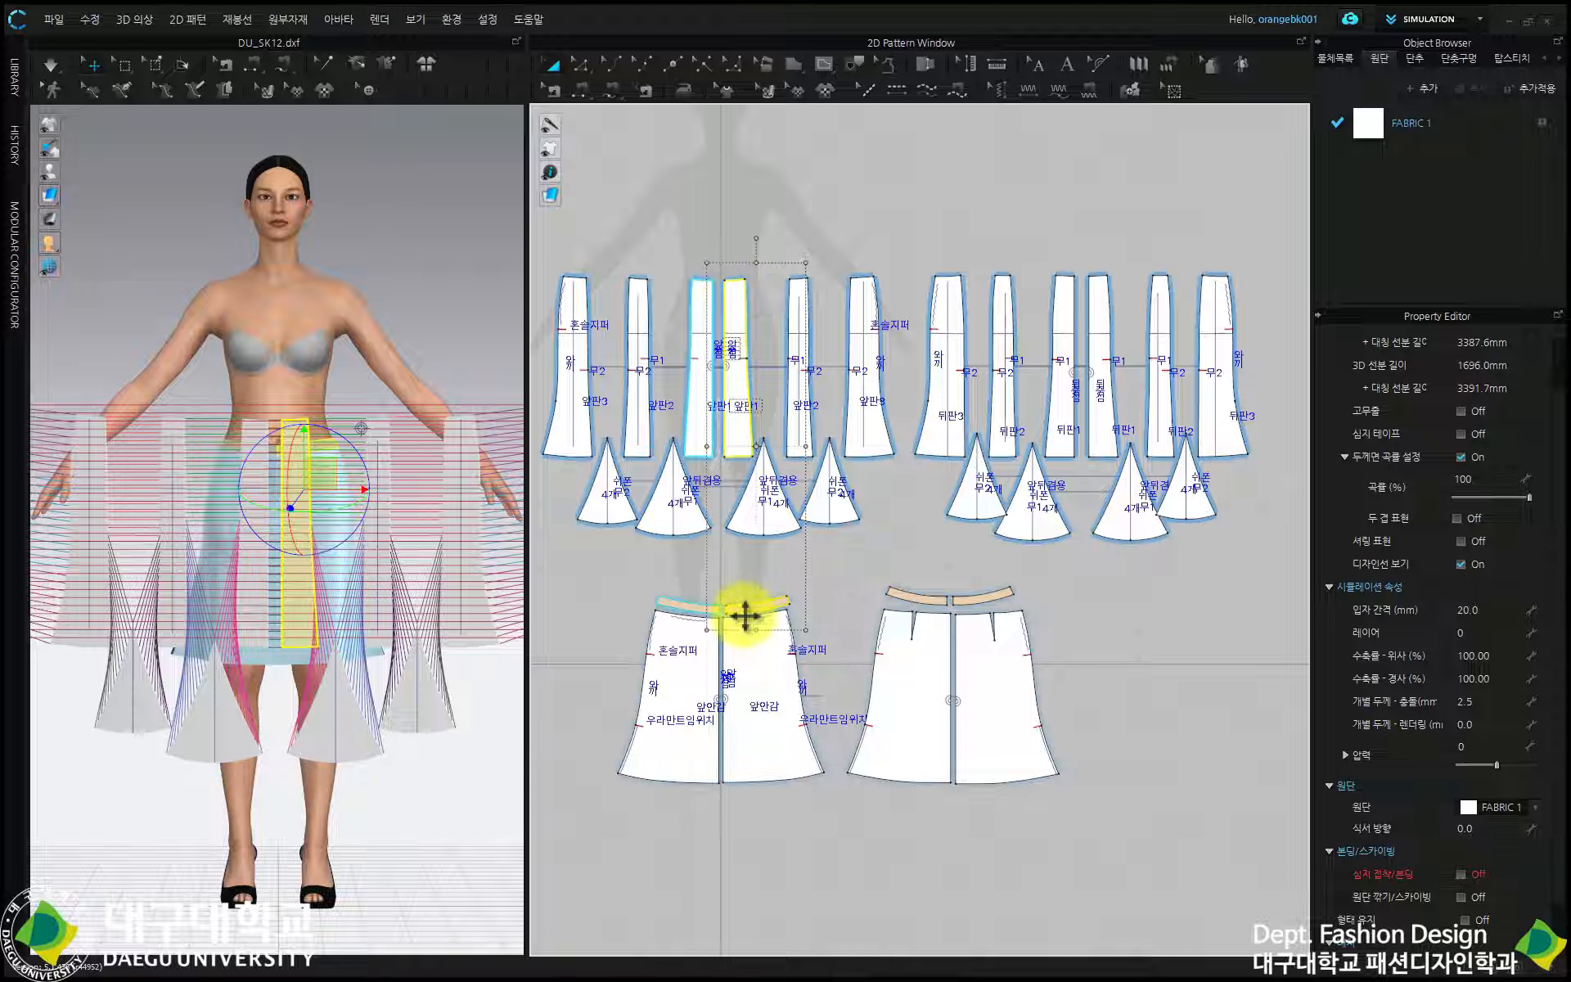
Sew the upper edge of the right-hand front waistband piece to the waist edges of 앞판1, 앞판2 and 앞판3 as one-to-many sewing
left_click(578, 93)
scroll(726, 602, "up", 5)
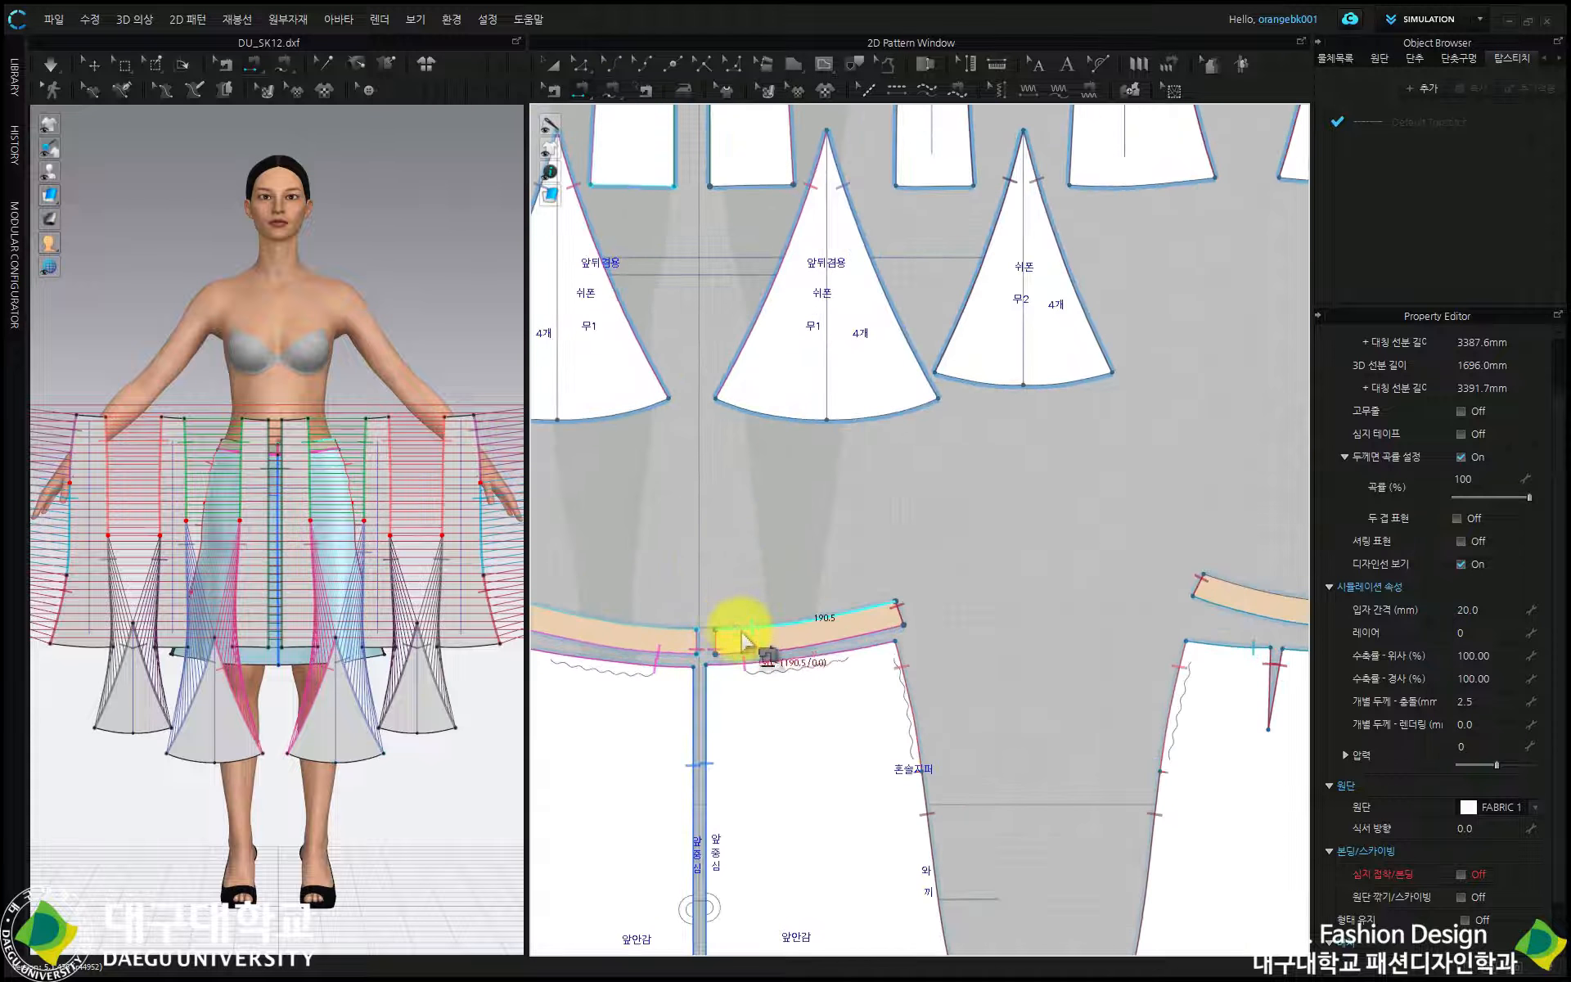
scroll(746, 635, "down", 5)
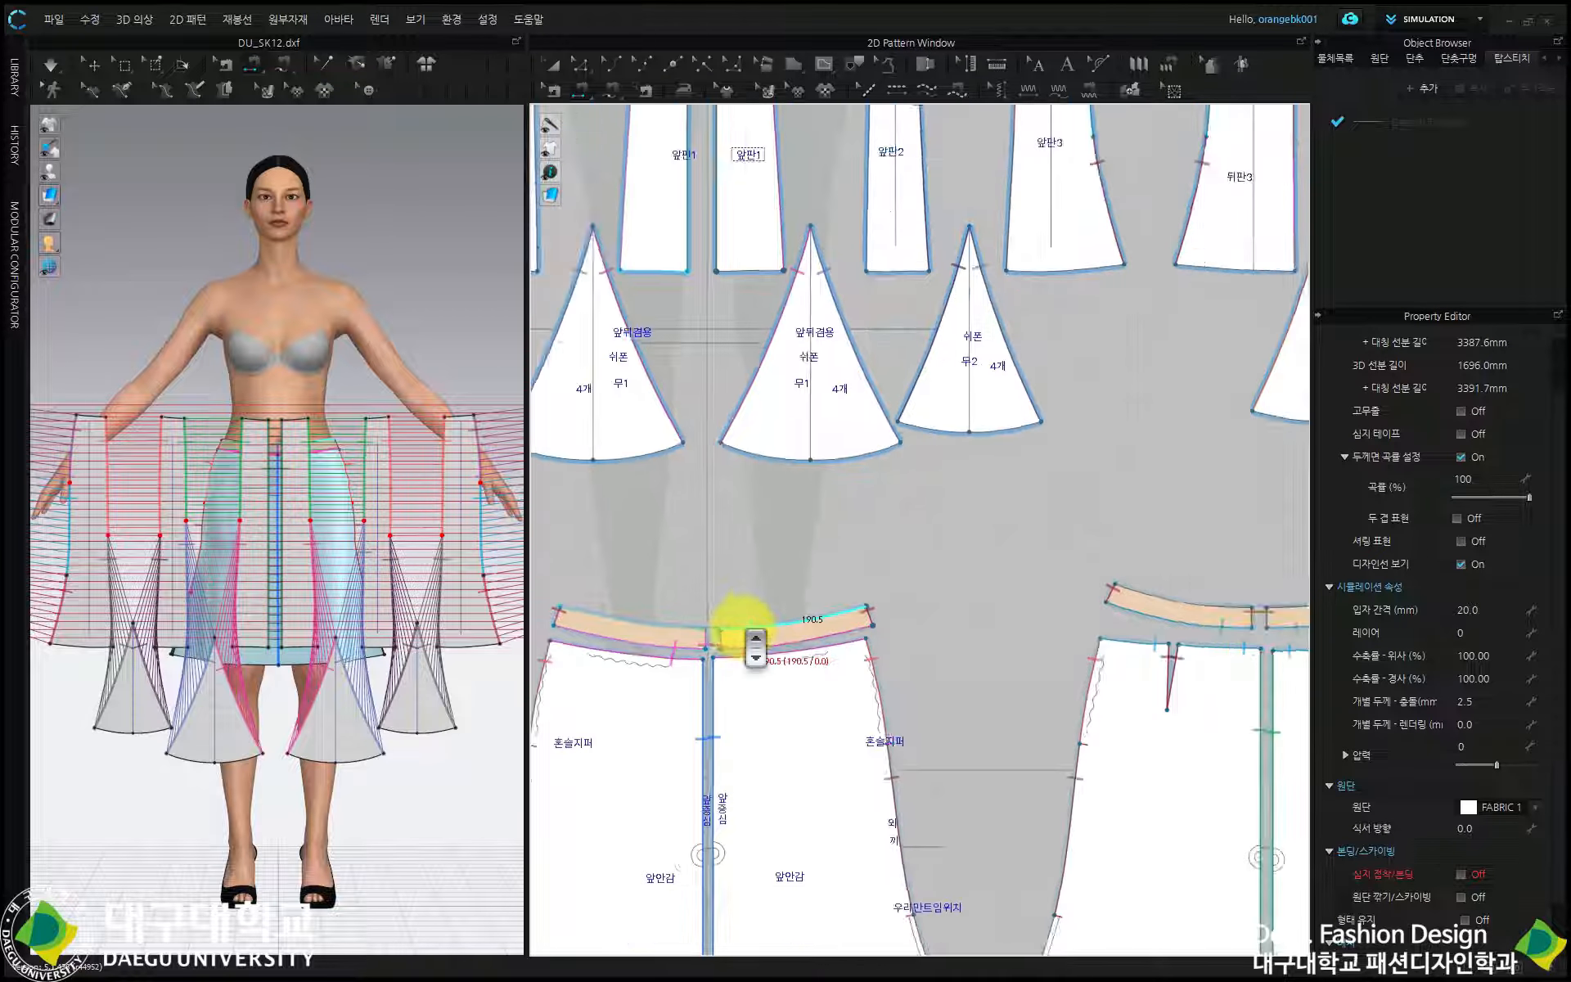
scroll(754, 635, "up", 4)
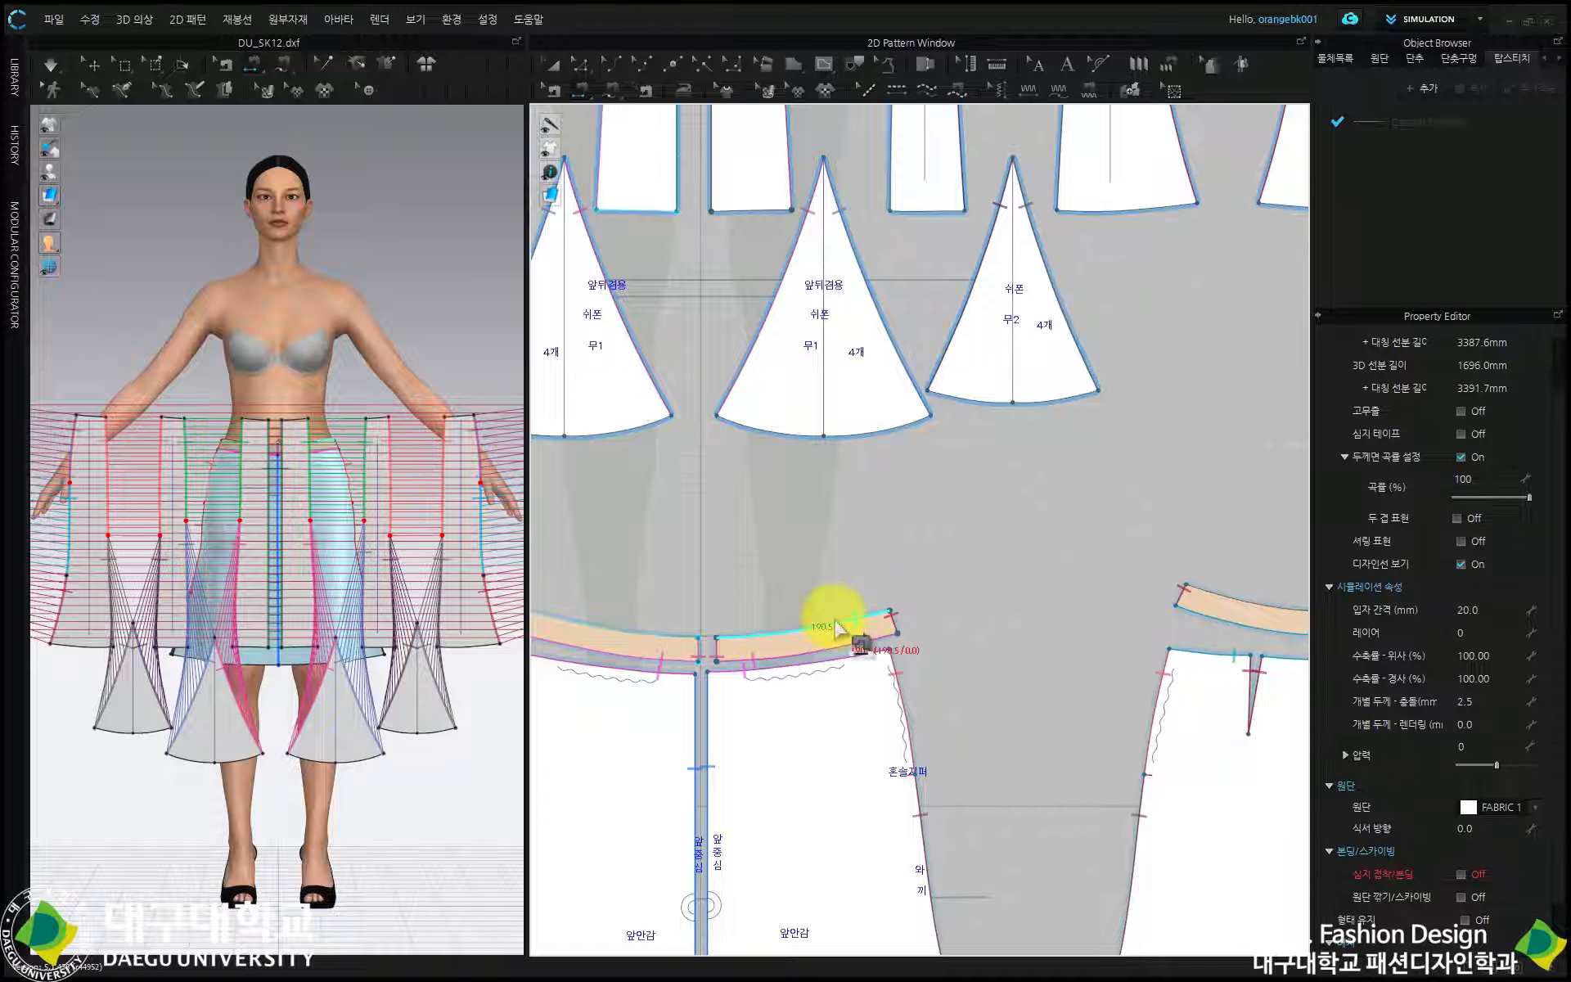
scroll(838, 631, "down", 3)
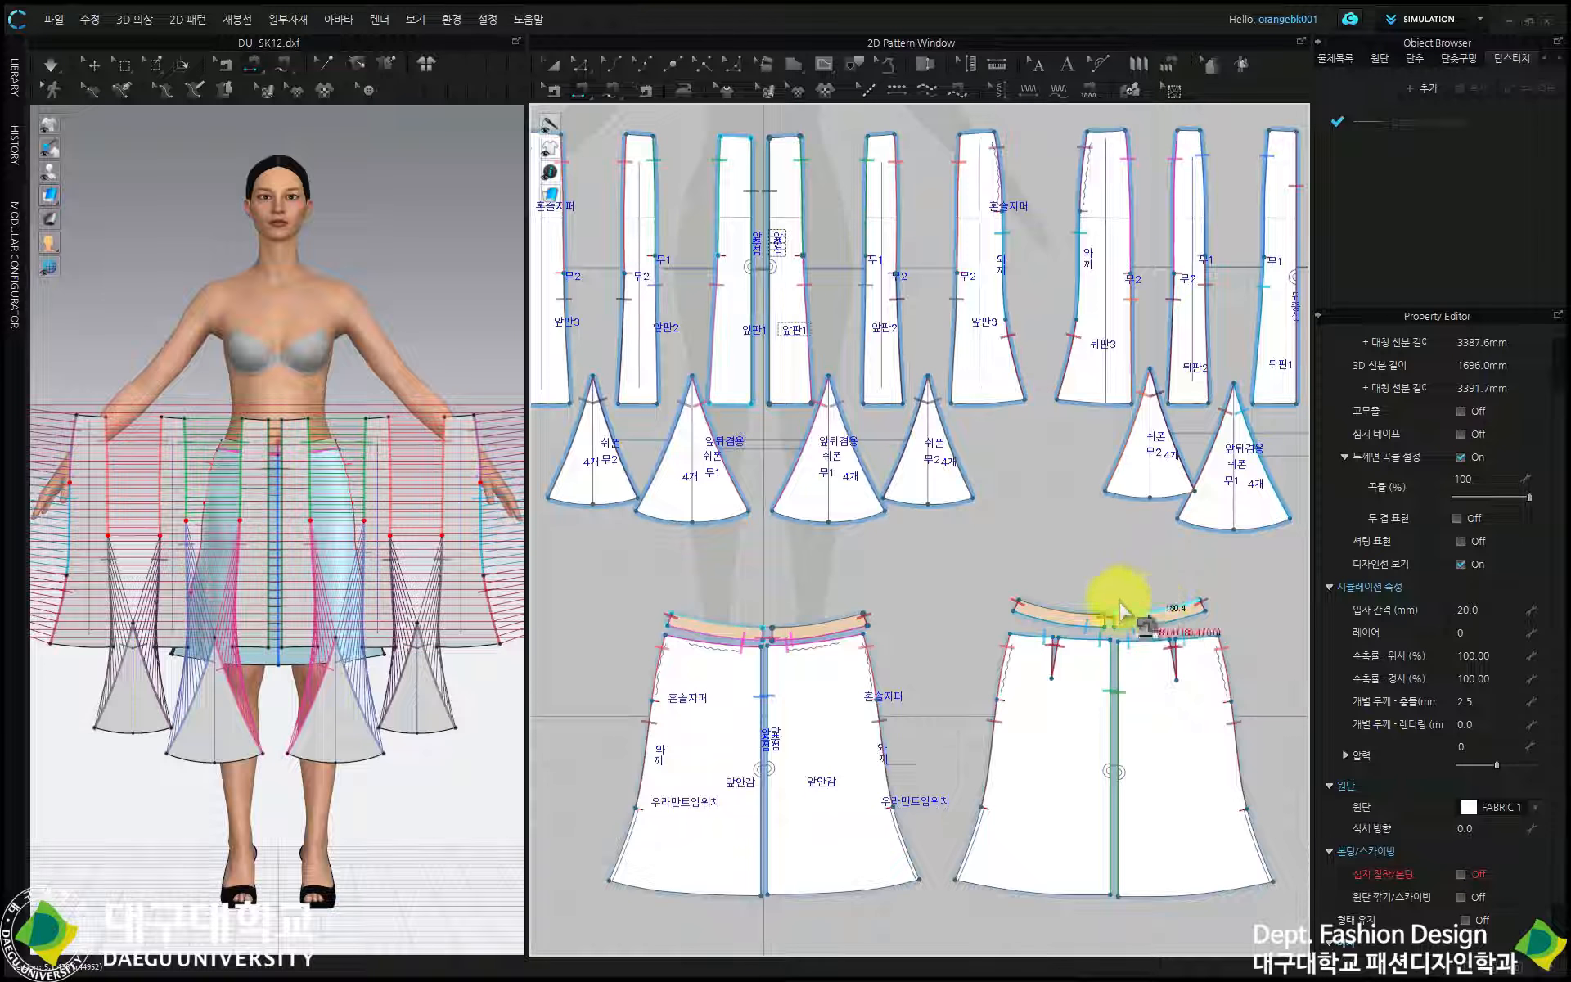
middle_click_drag(844, 334, 824, 447)
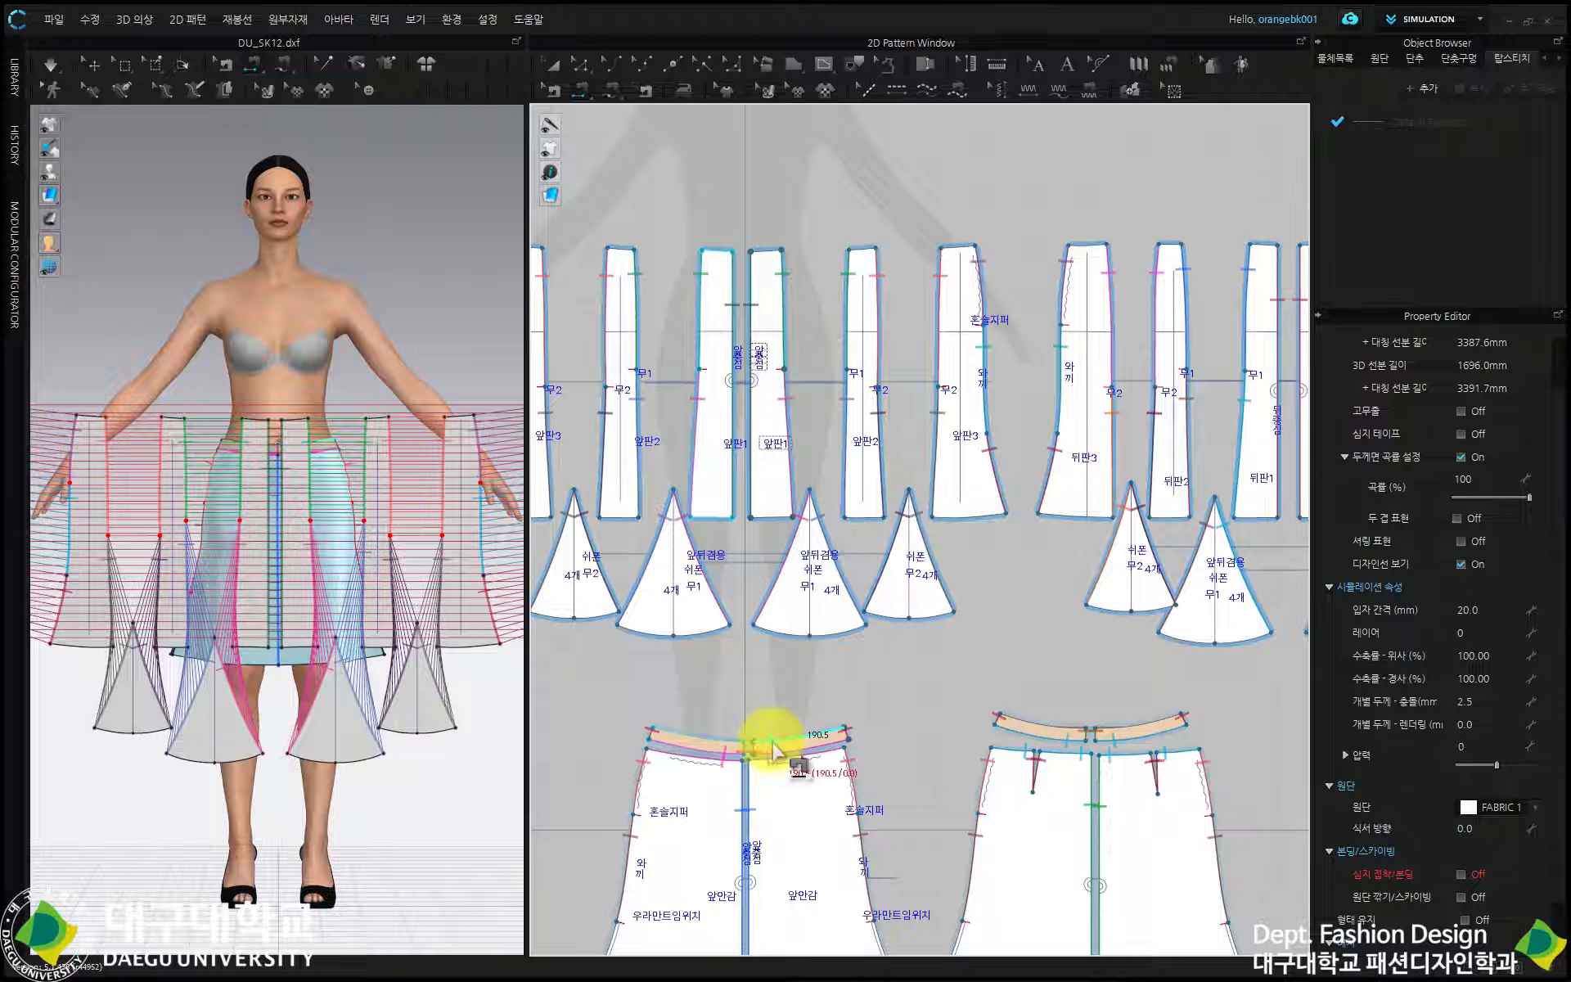
scroll(775, 747, "up", 2)
left_click(775, 747)
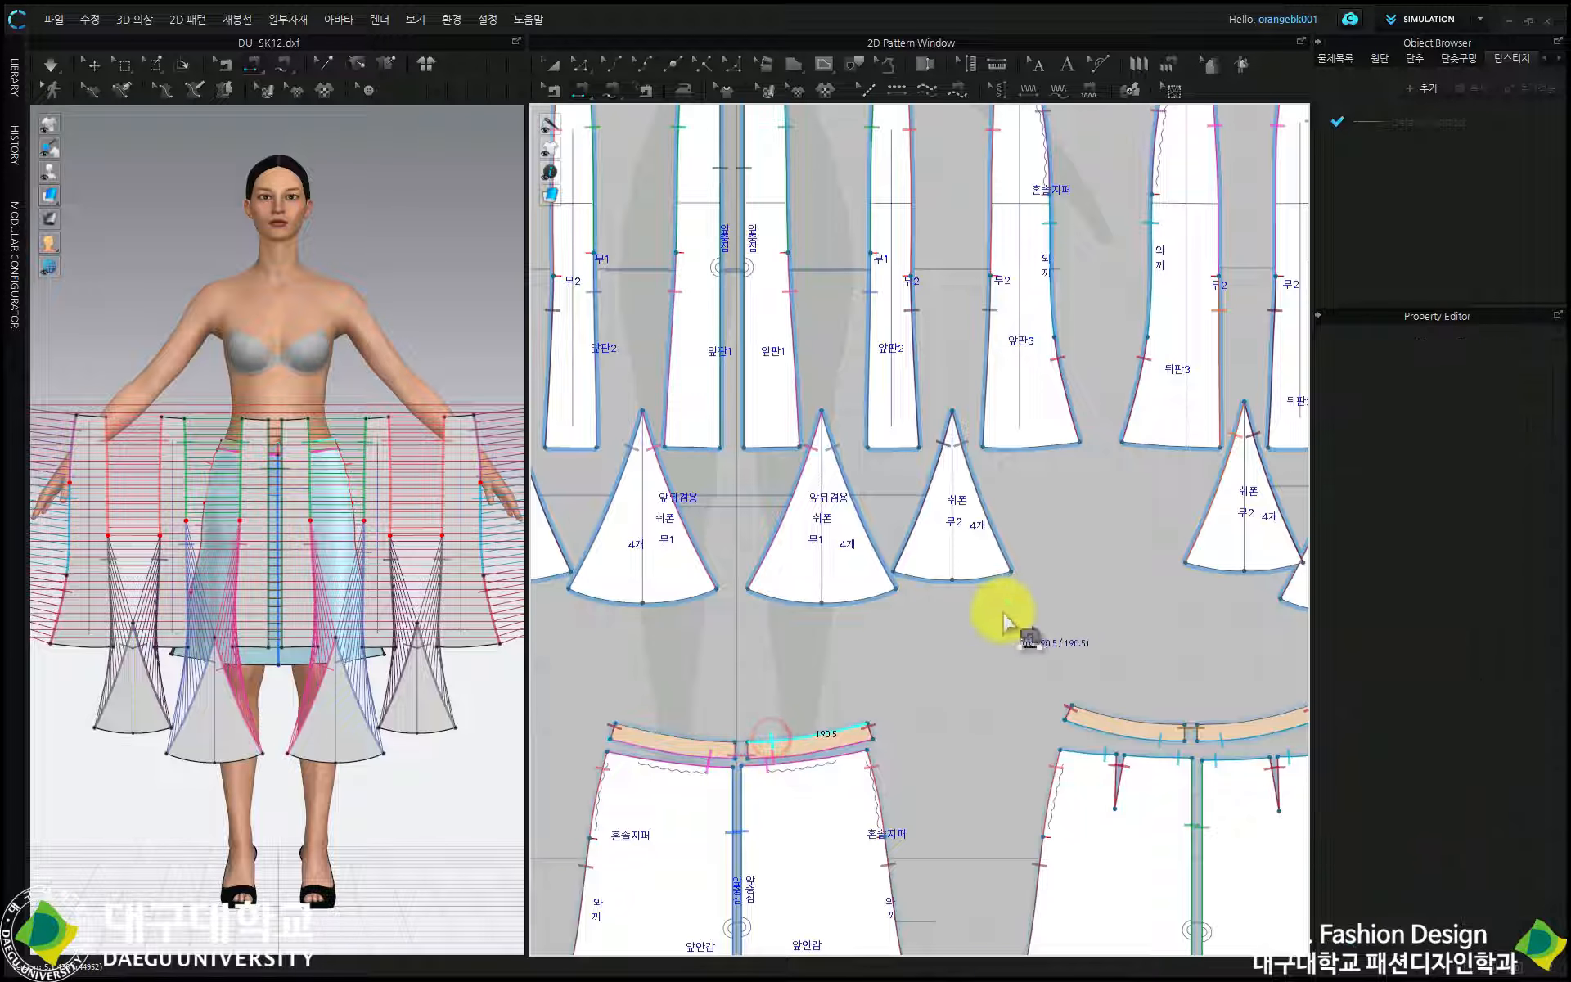
scroll(884, 616, "down", 2)
scroll(818, 268, "up", 2)
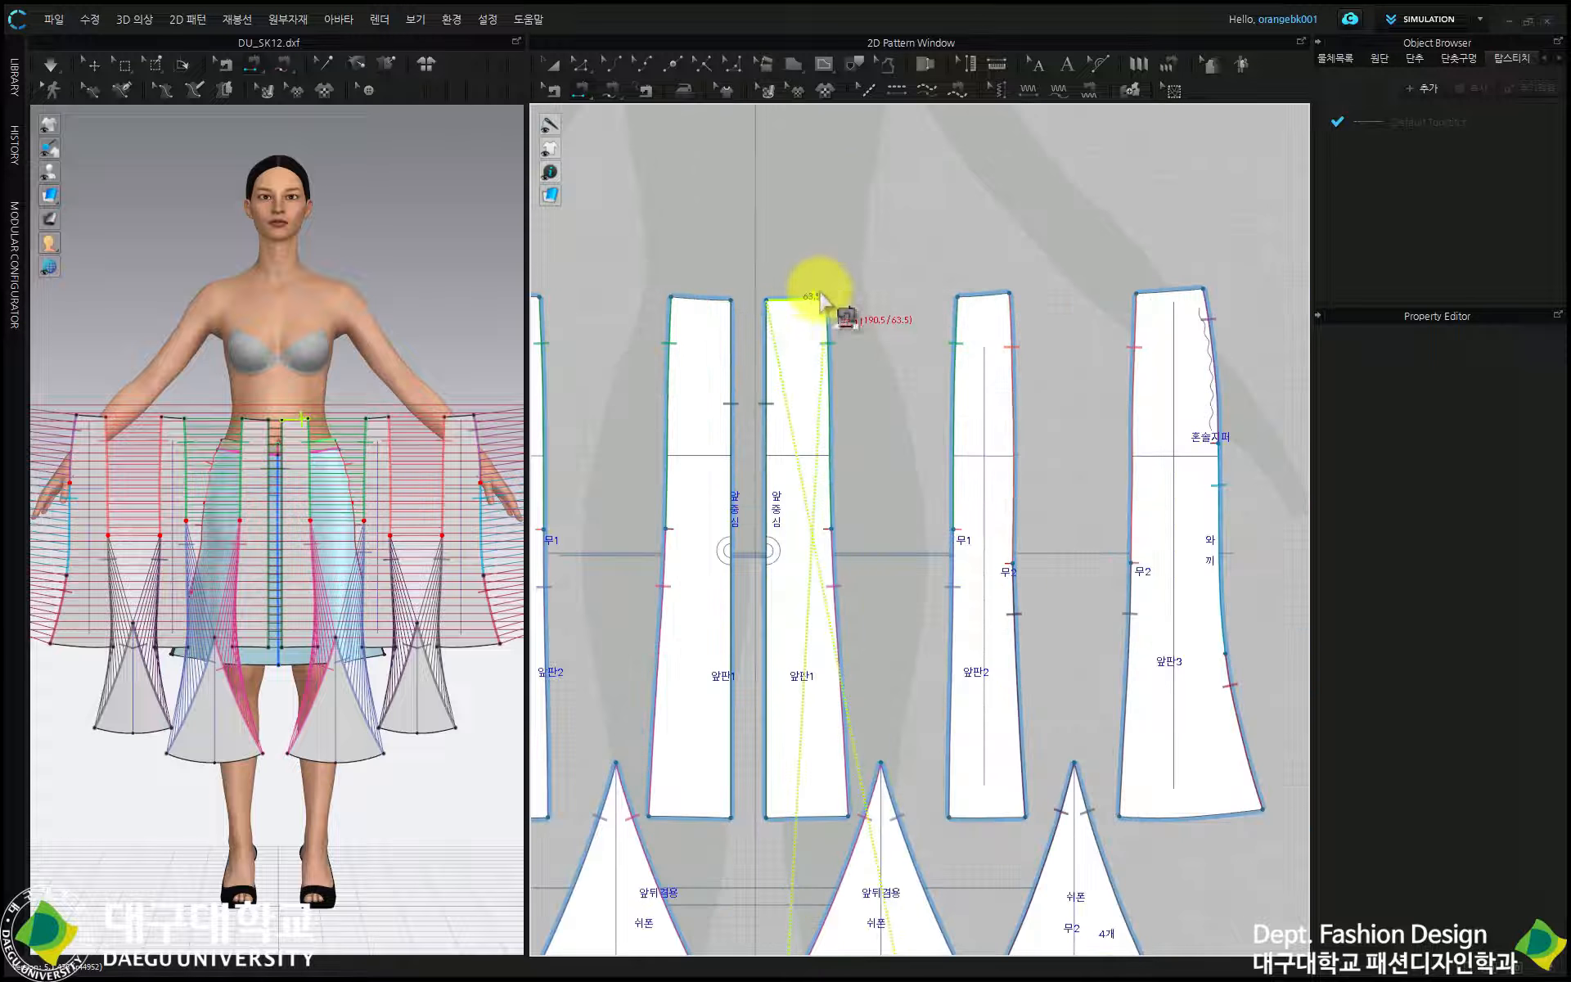
left_click(780, 299)
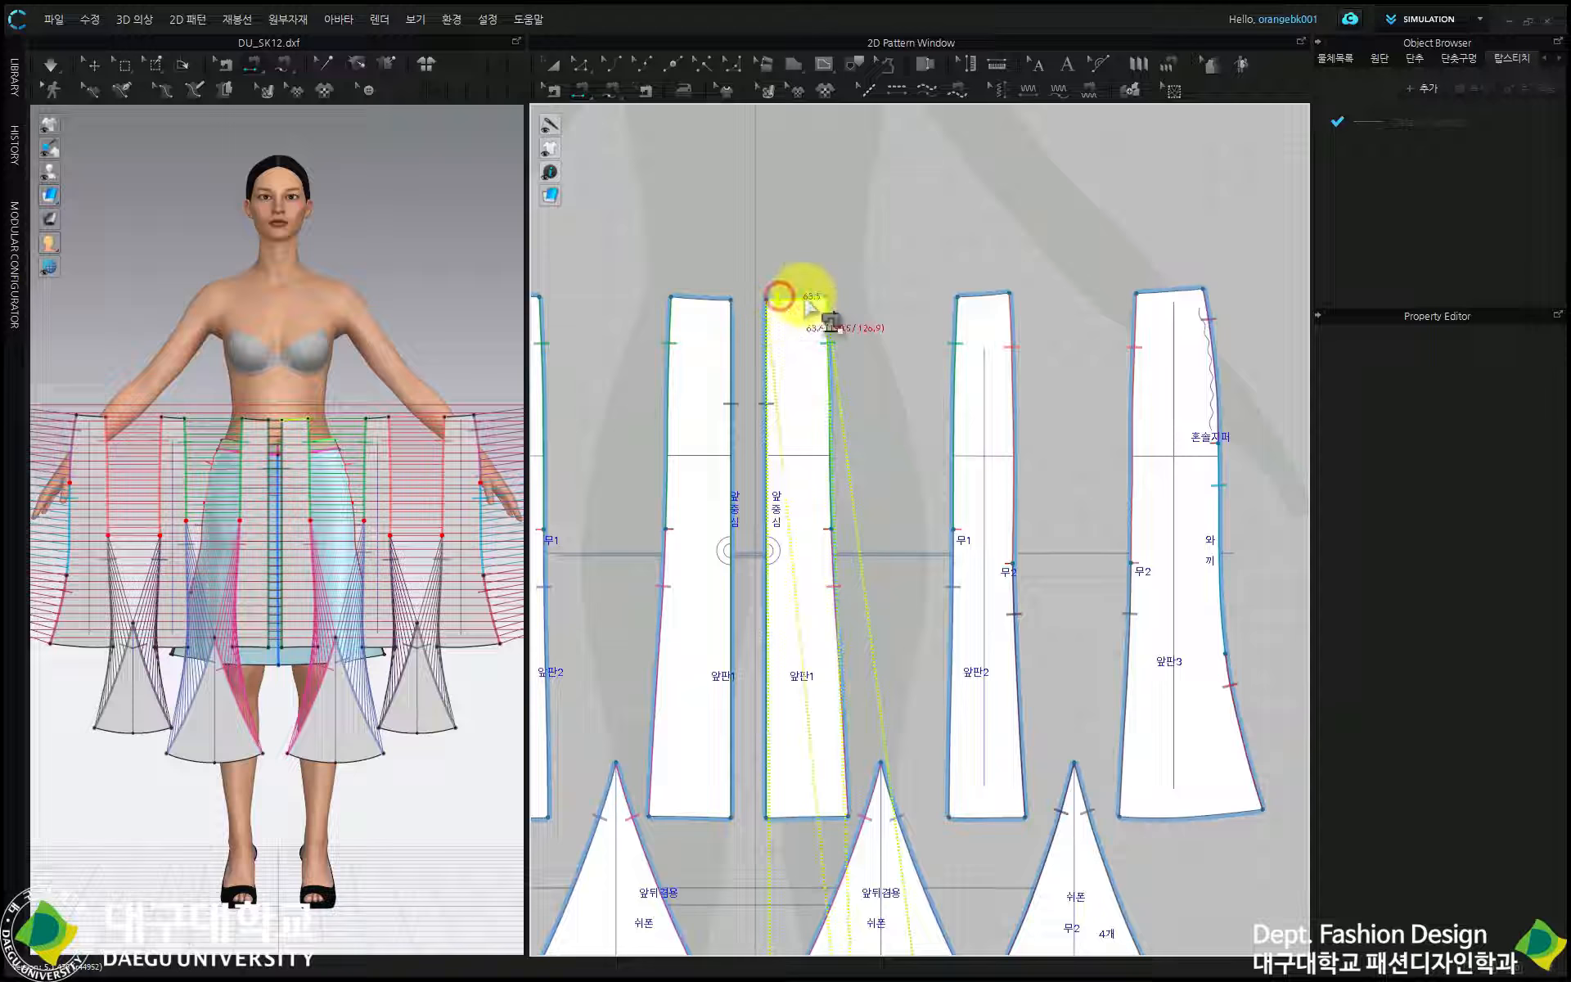
left_click(969, 297)
left_click(1149, 301)
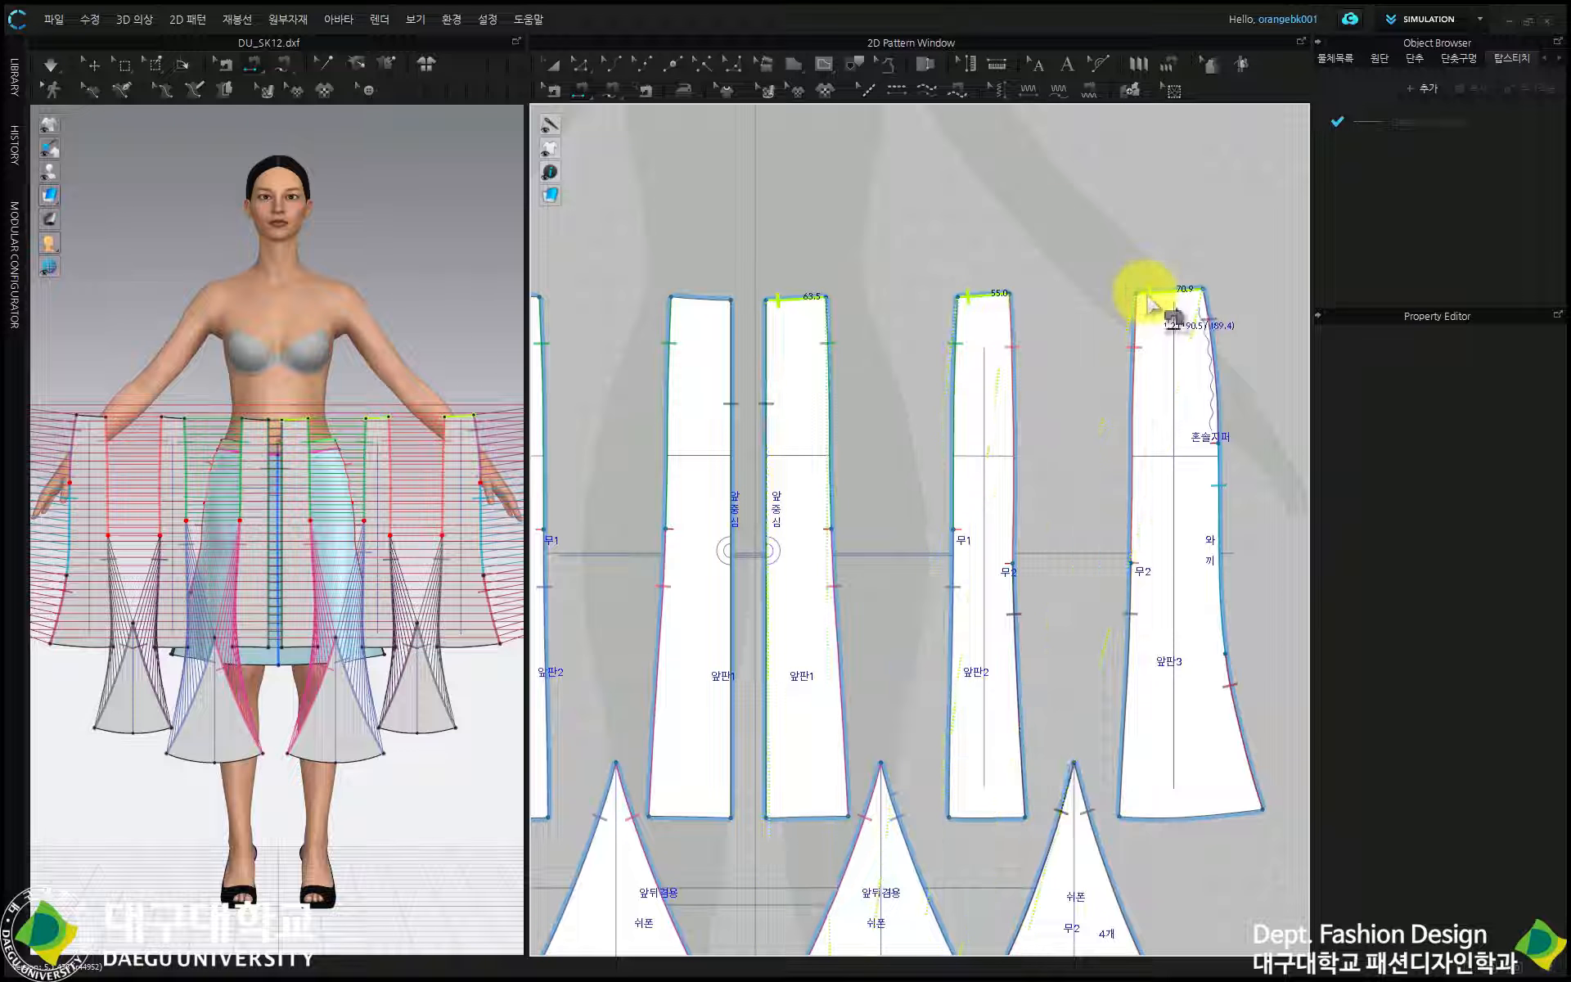
scroll(1146, 301, "down", 5)
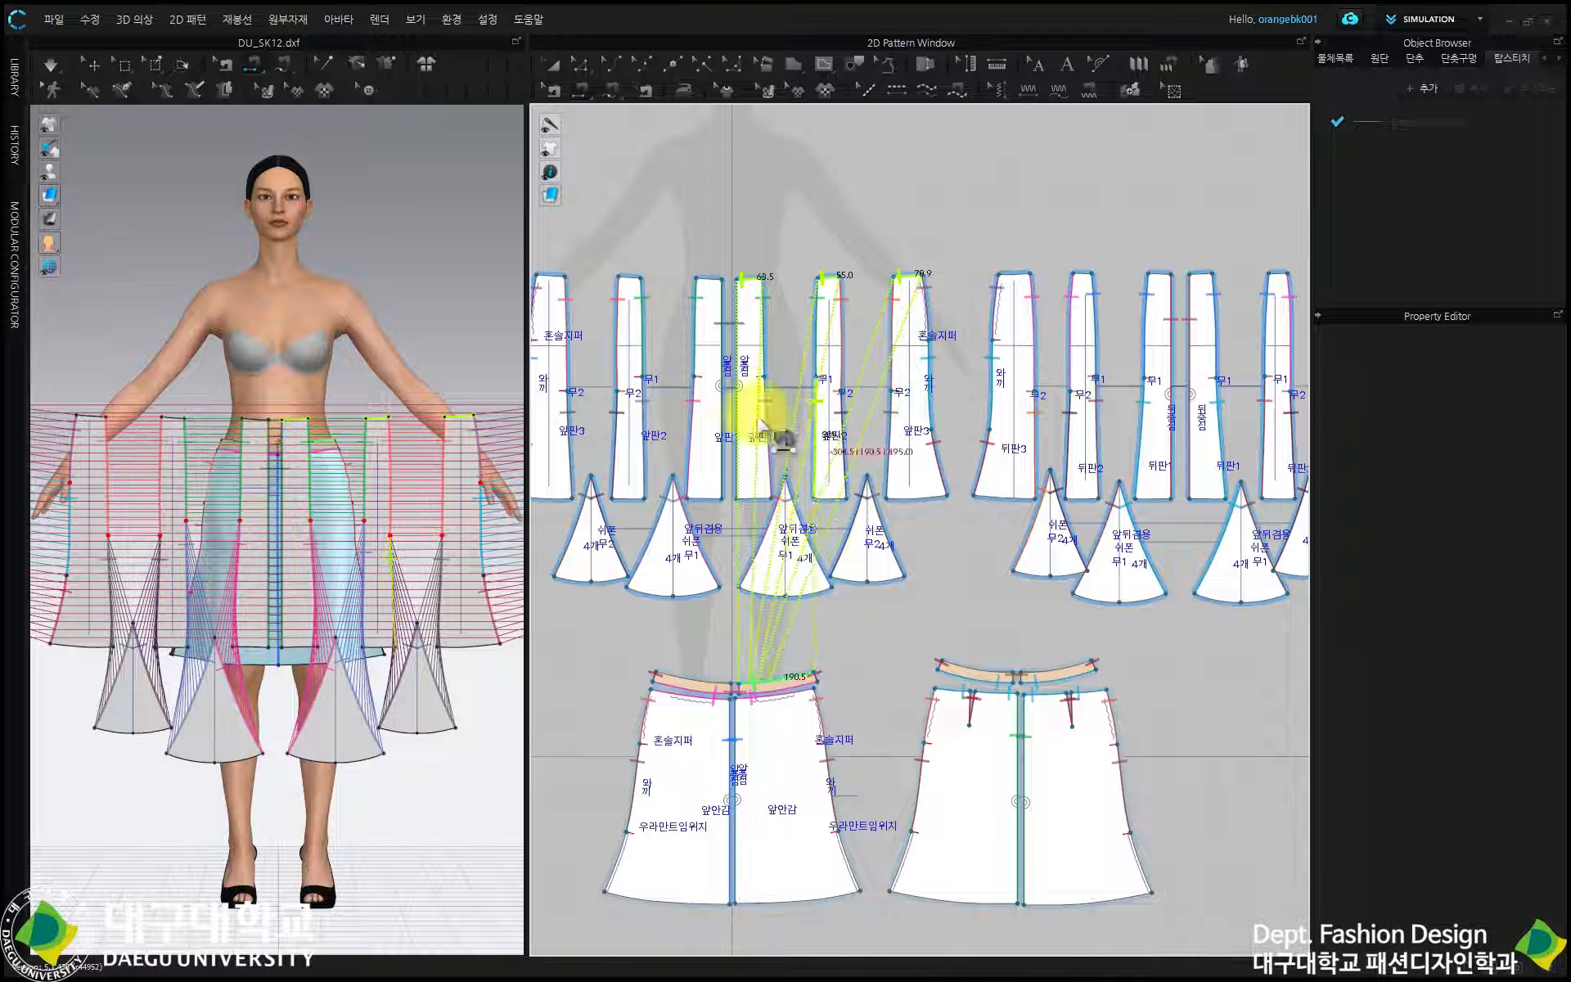
left_click(908, 275)
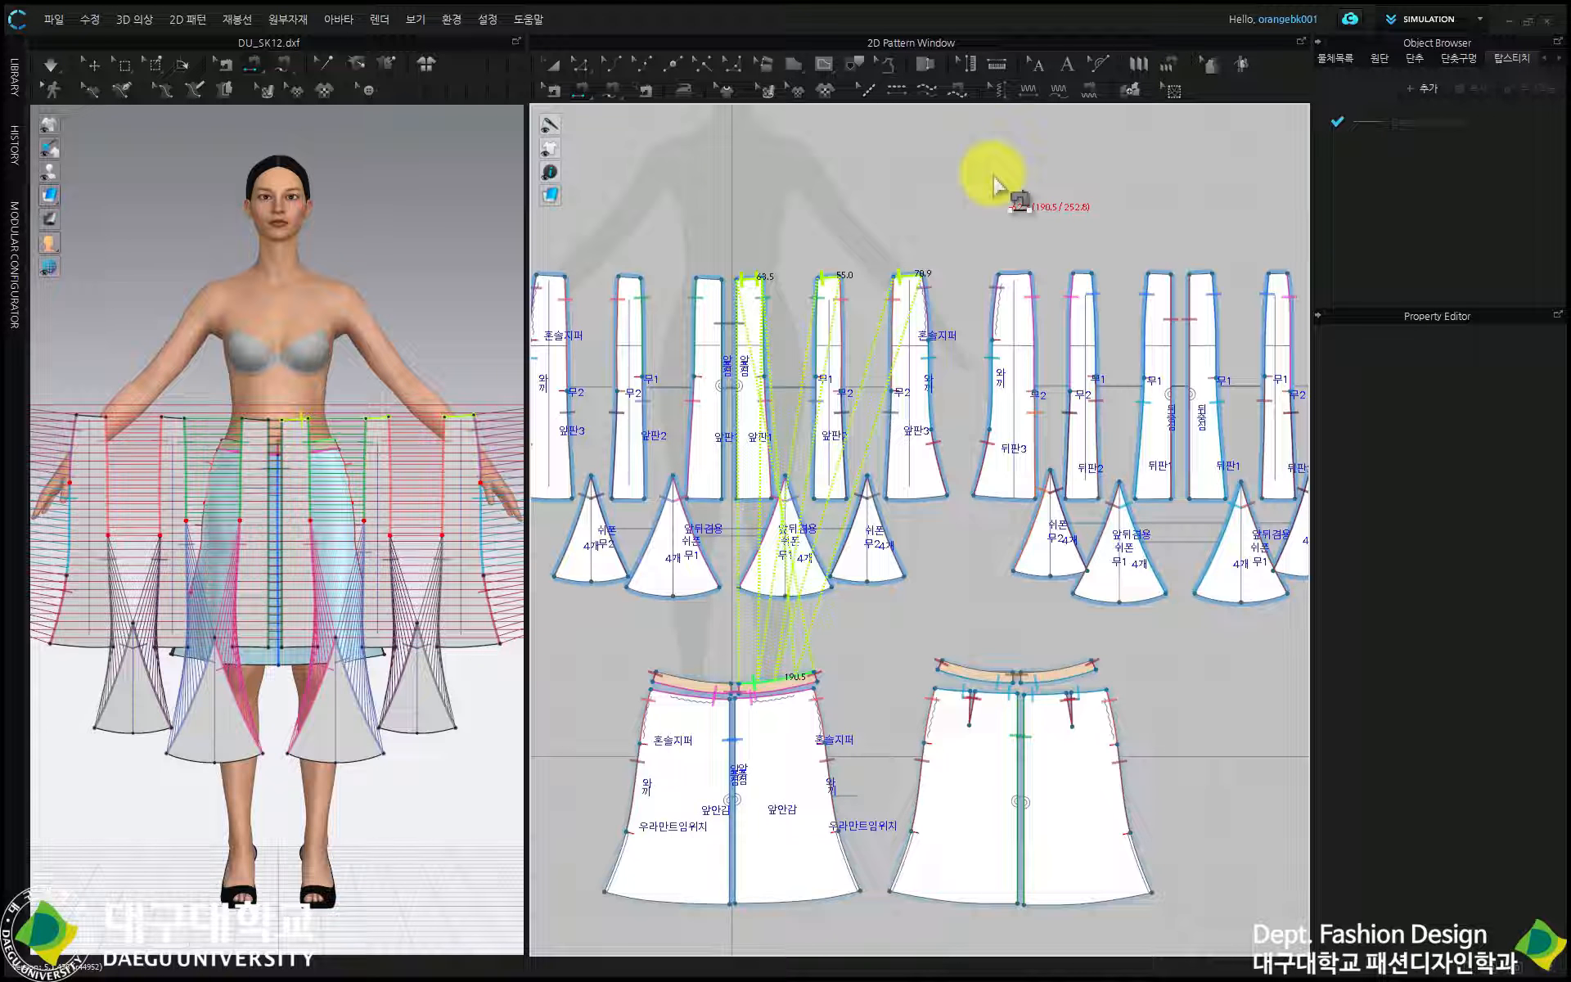
key("Return")
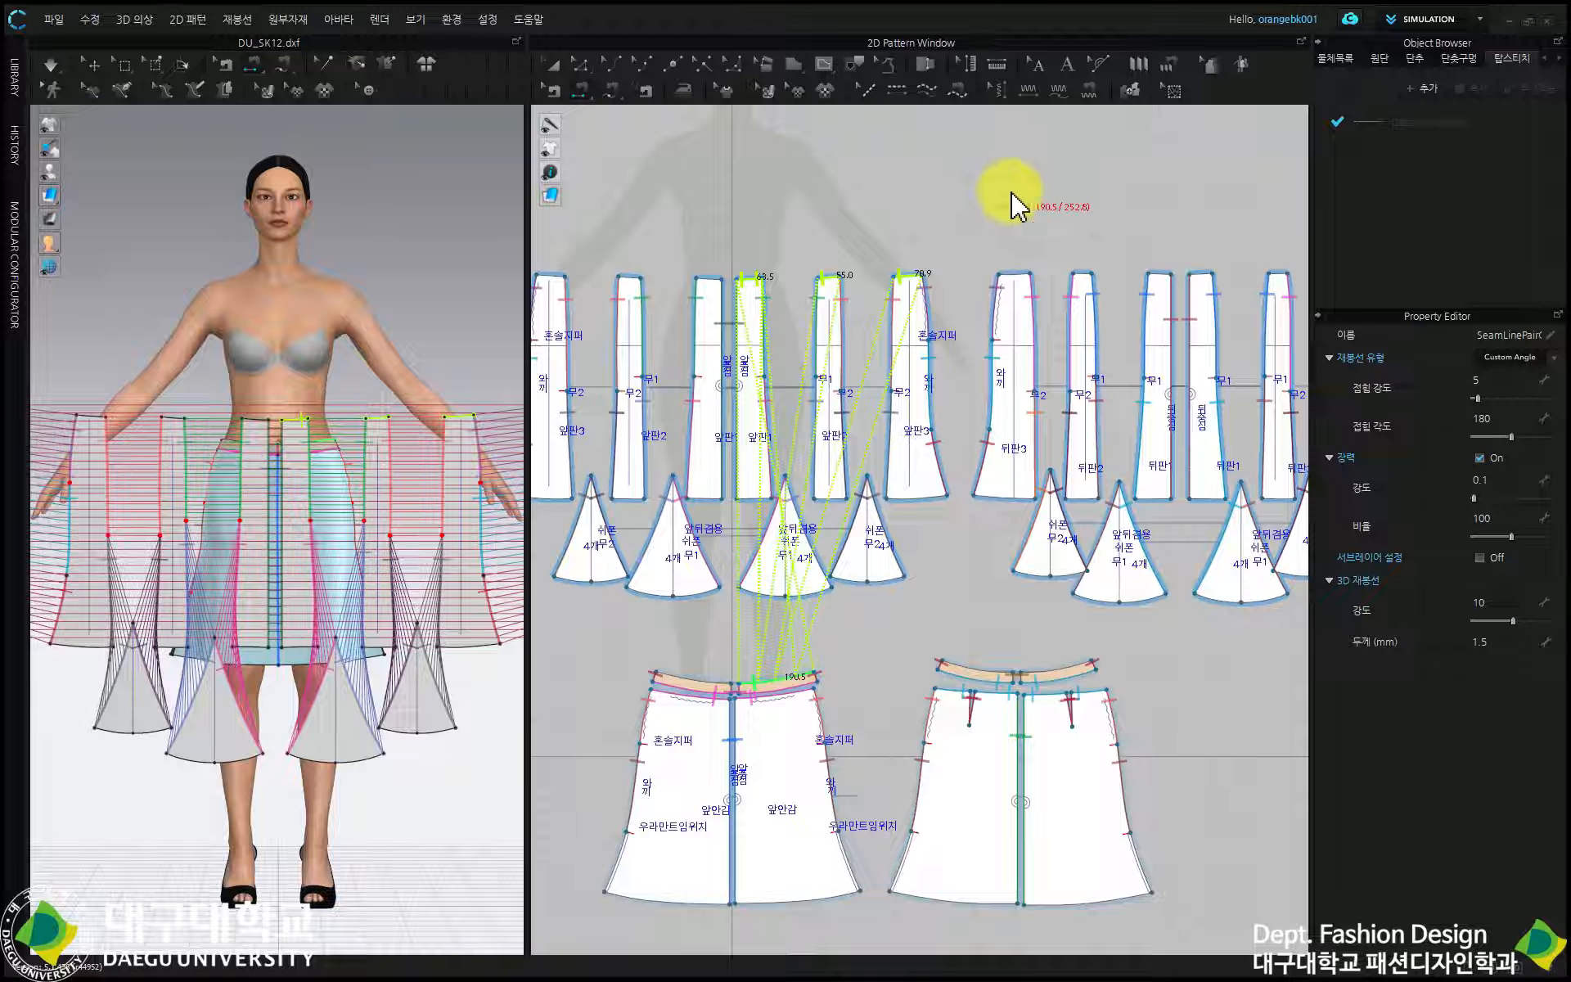
left_click(1013, 206)
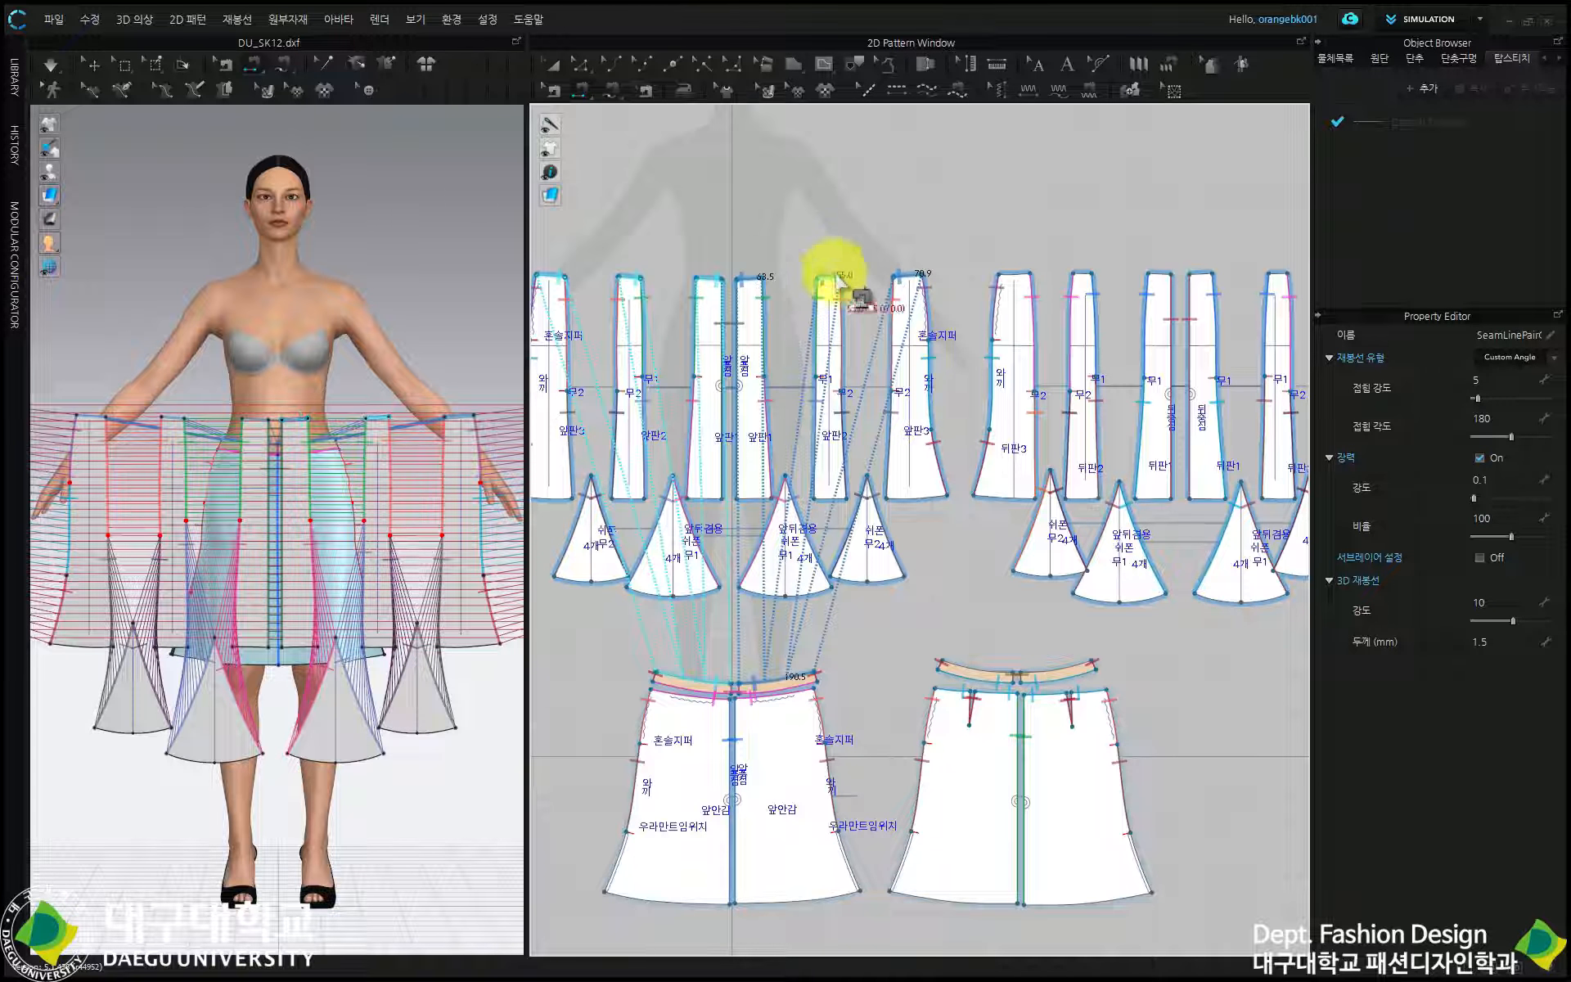
left_click(914, 276)
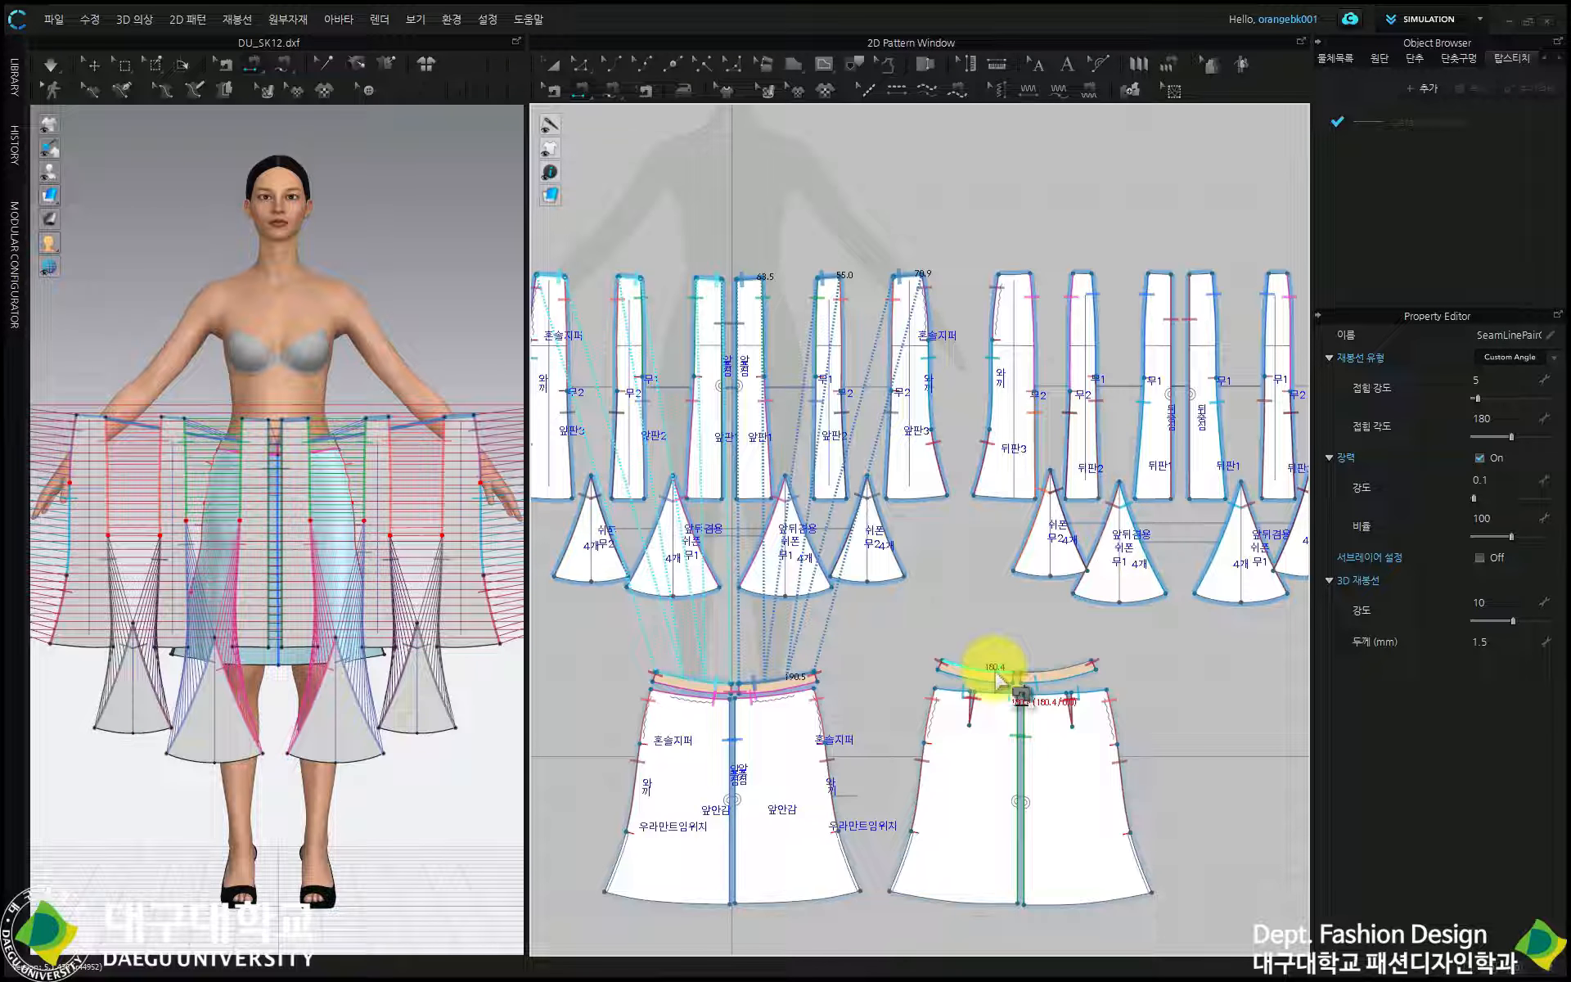
Sew the upper edge of the left-hand back waistband piece to the waist edges of 뒤판1, 뒤판2 and 뒤판3 as one-to-many sewing
left_click(1003, 672)
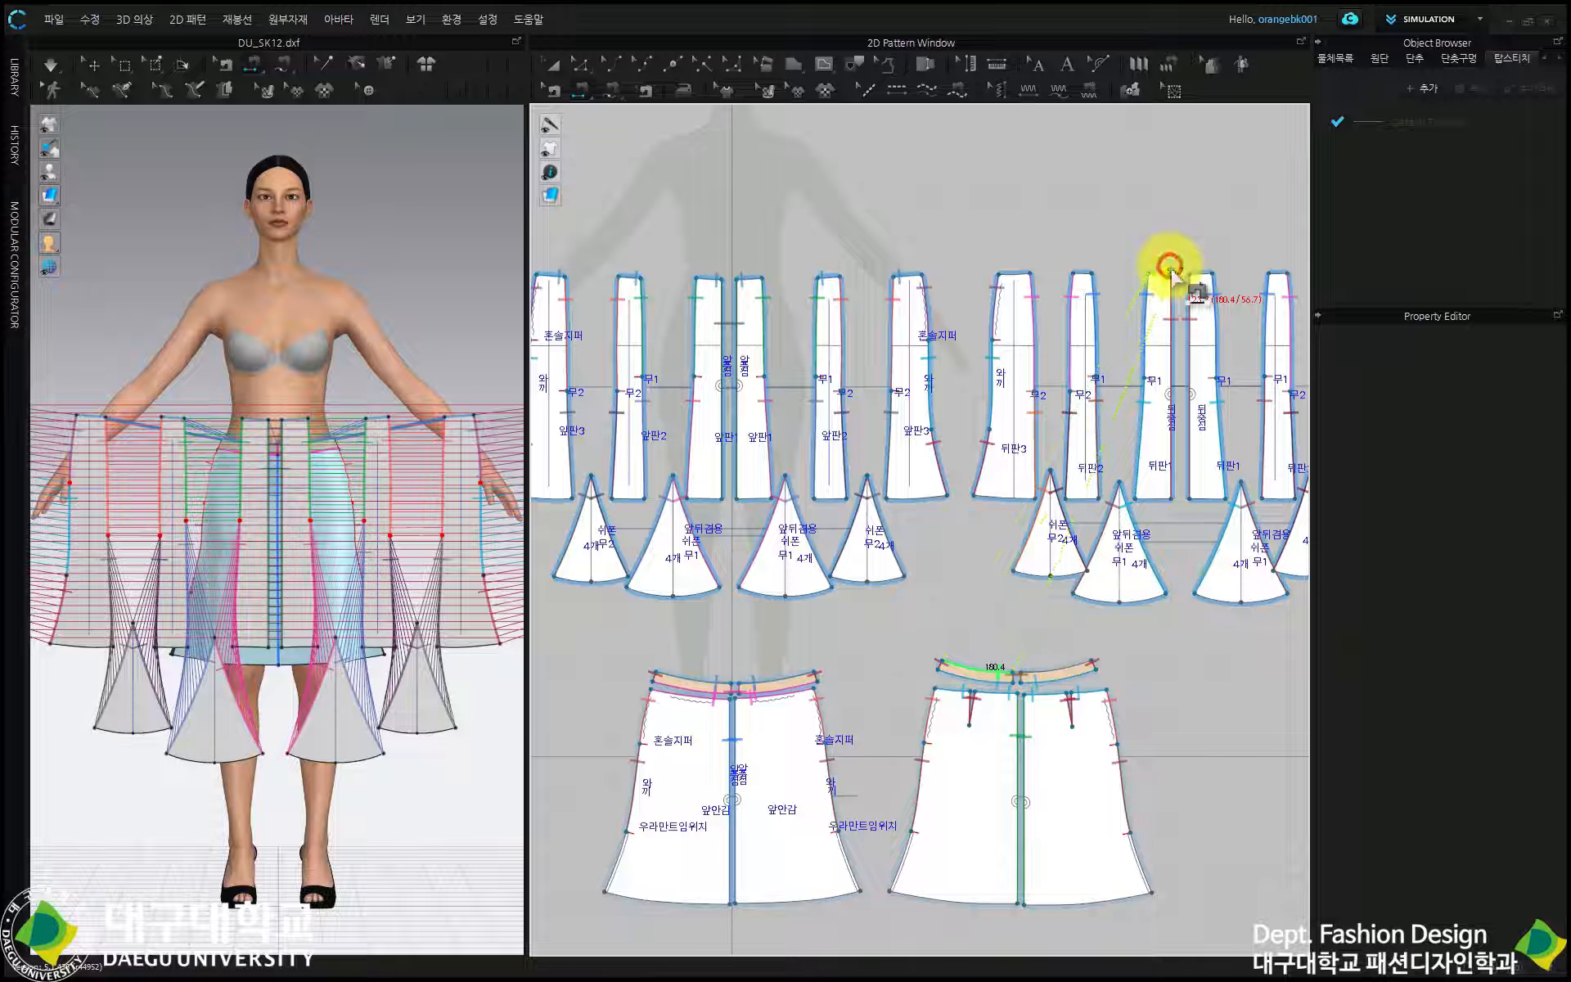
left_click(1170, 267)
left_click(1093, 271)
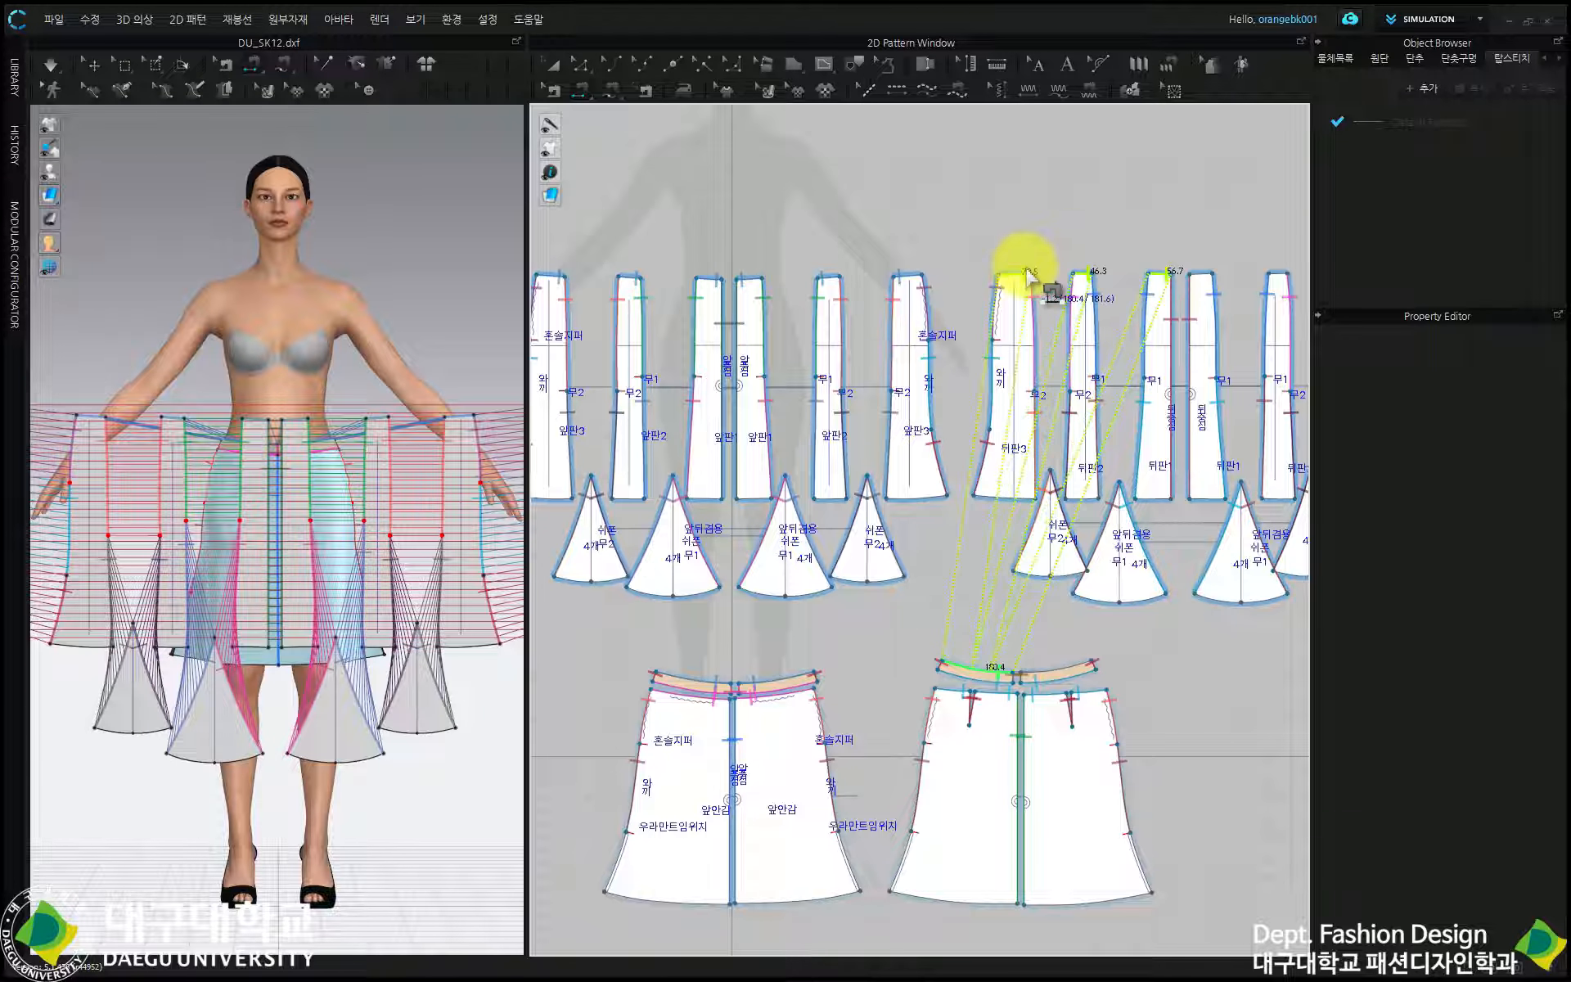
left_click(1026, 270)
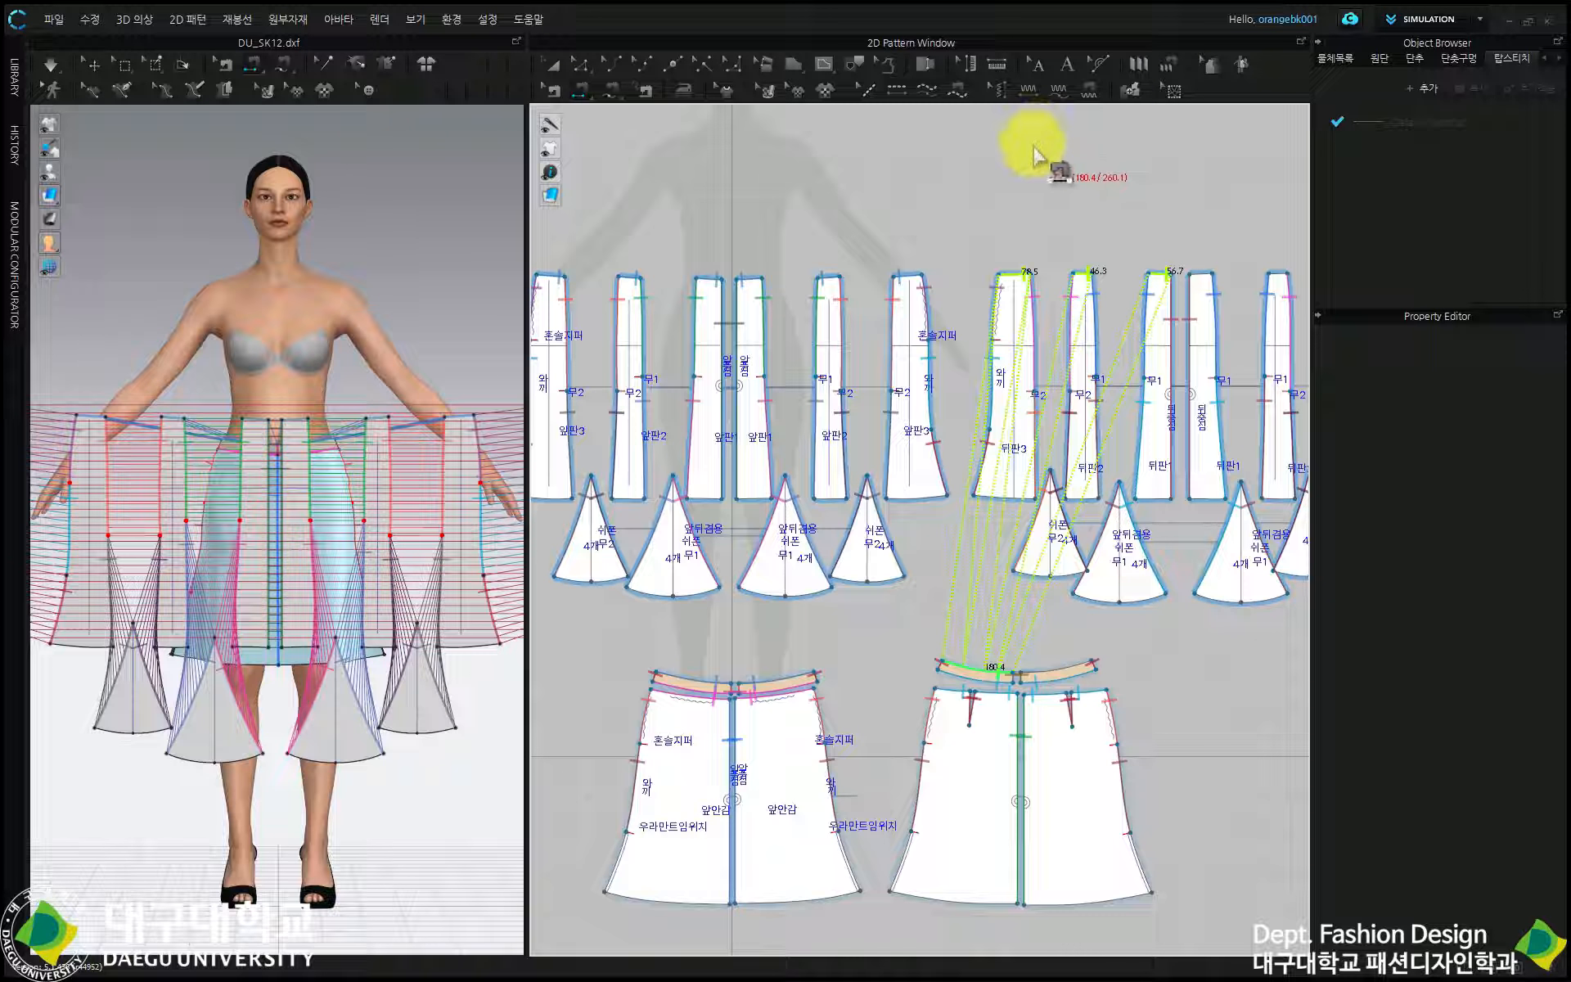
key("Return")
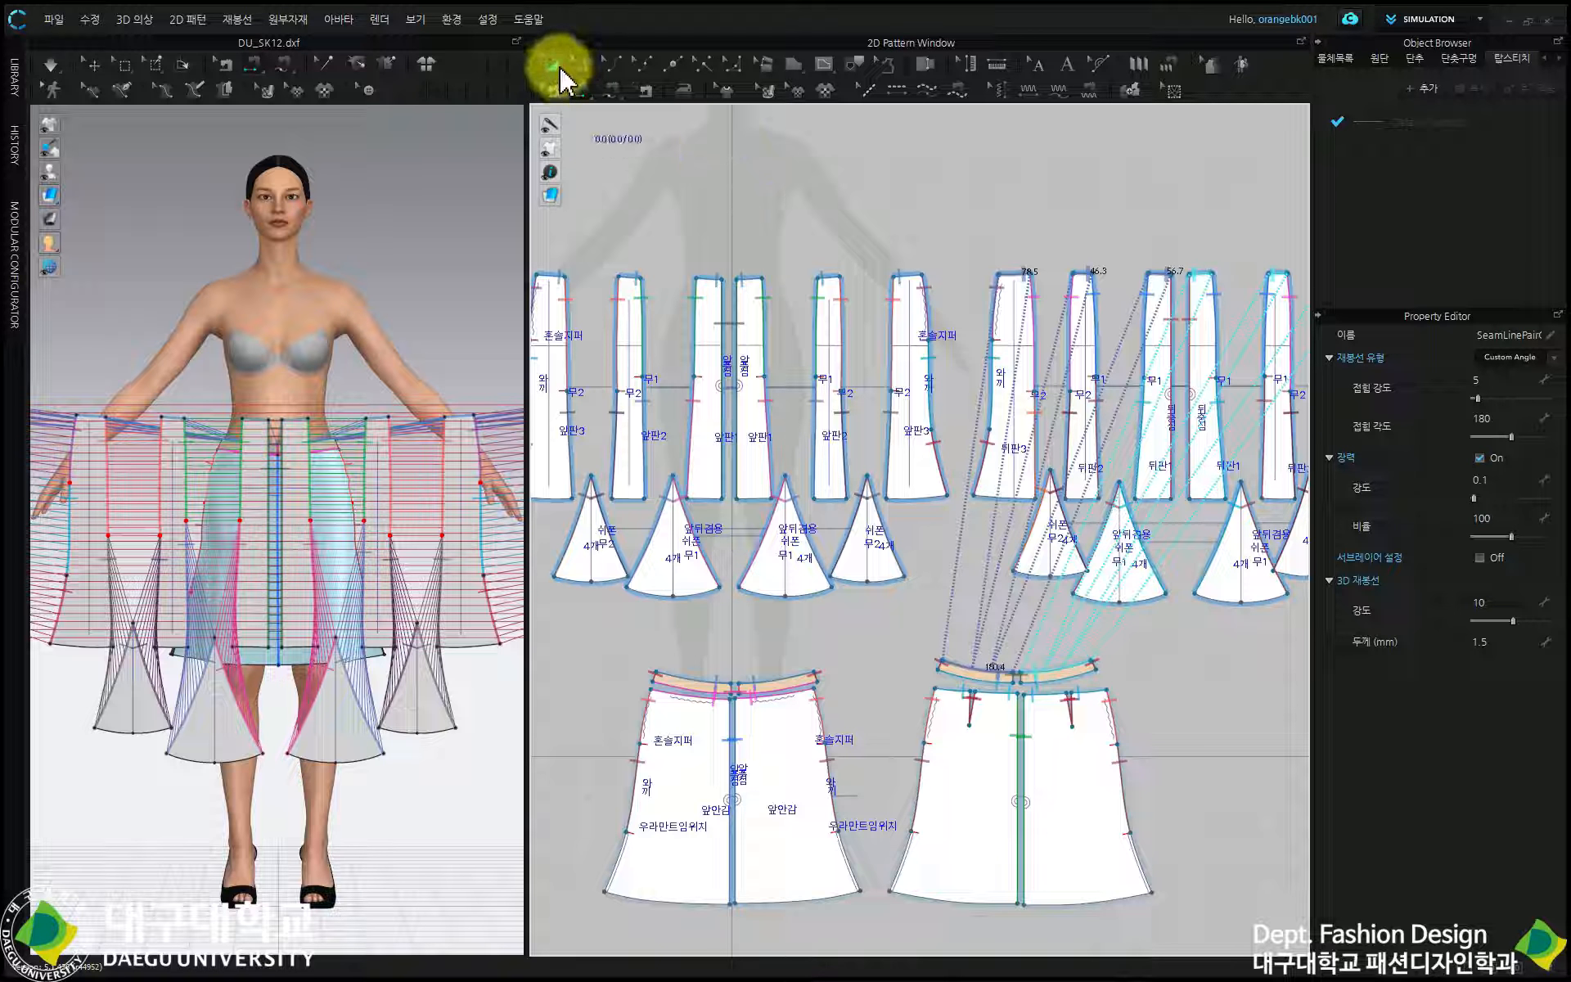
Return to pattern selection and widen the 3D window, keeping all pattern pieces in view in the 2D window
left_click(561, 70)
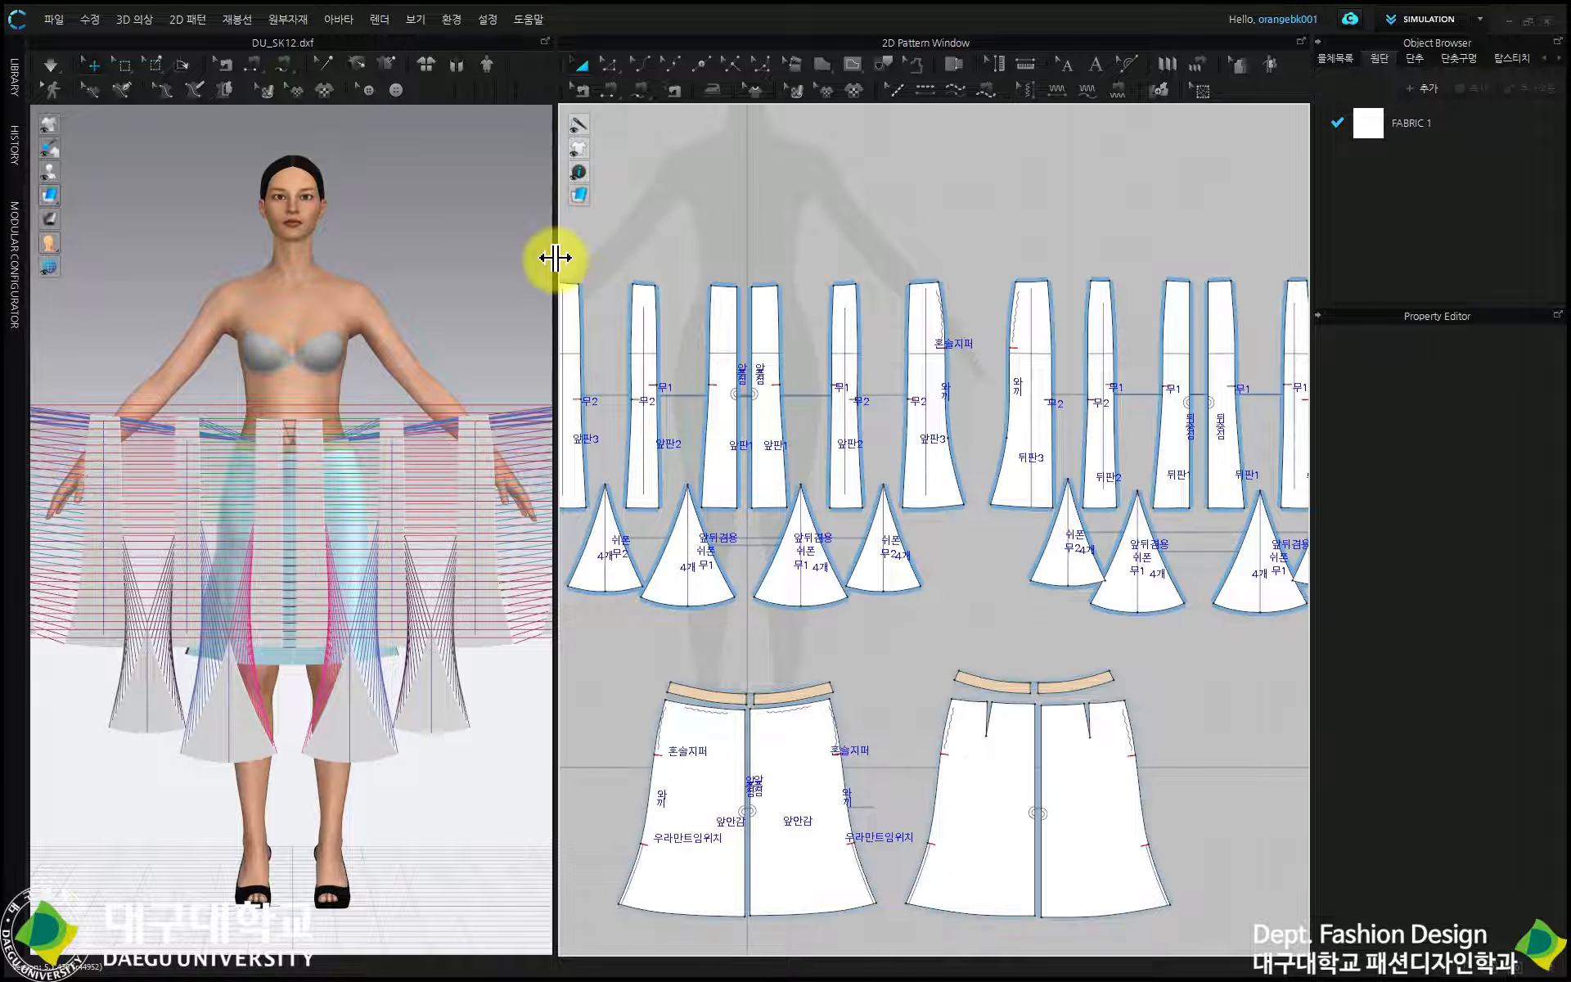
left_click_drag(555, 257, 810, 253)
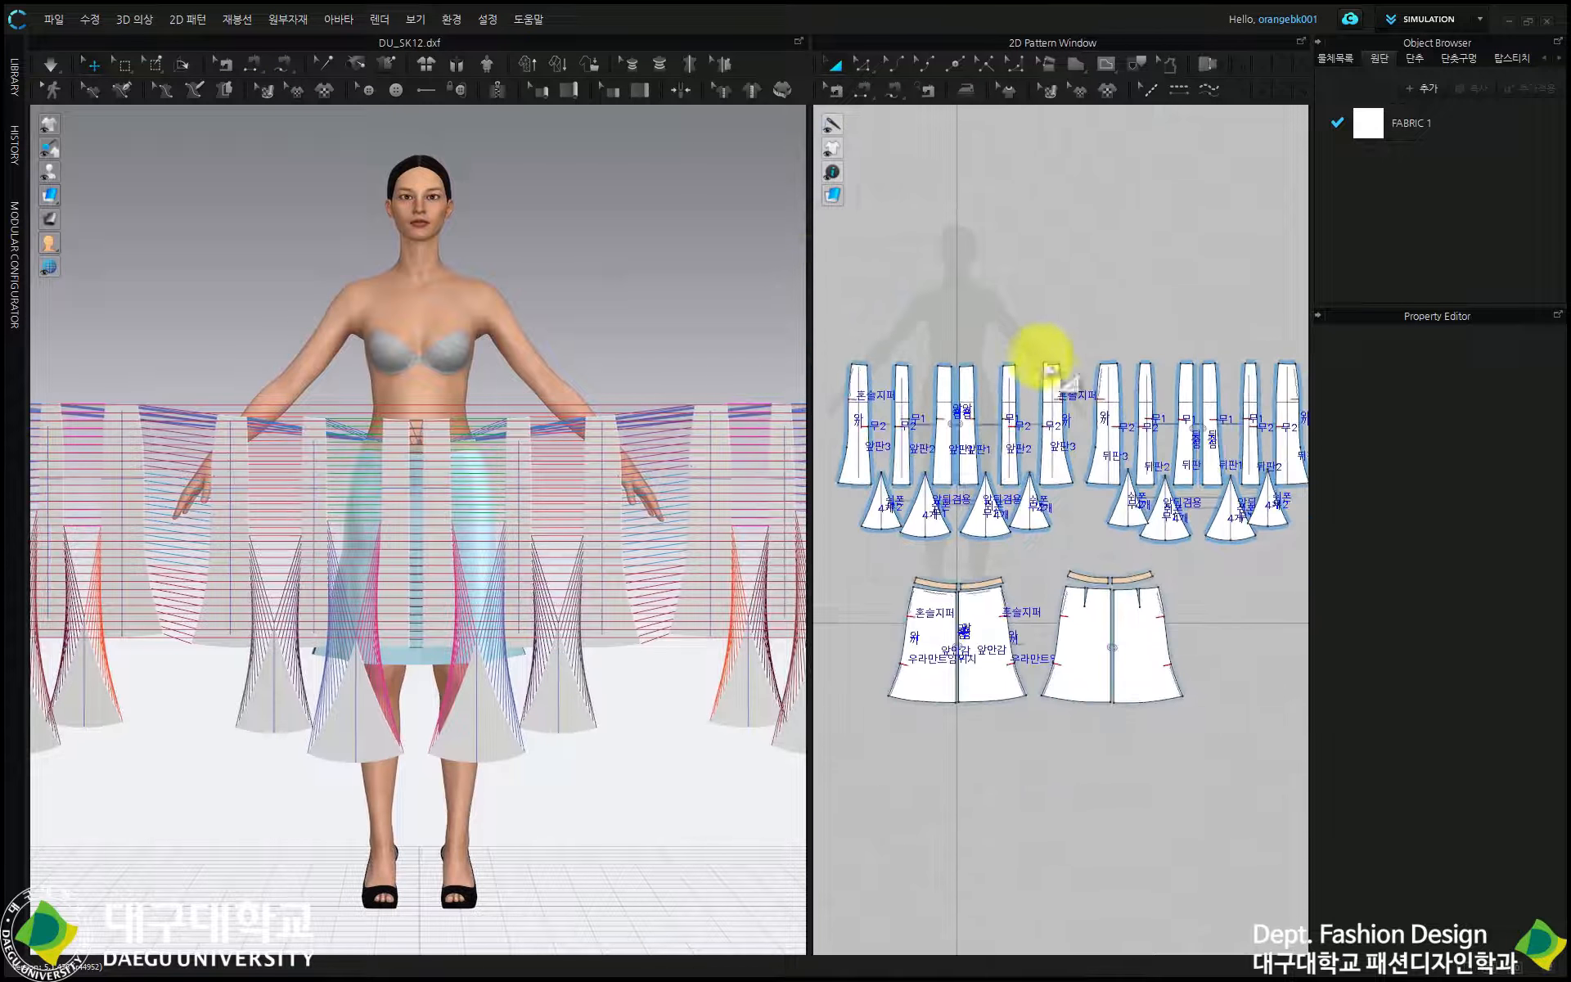
scroll(1055, 364, "down", 2)
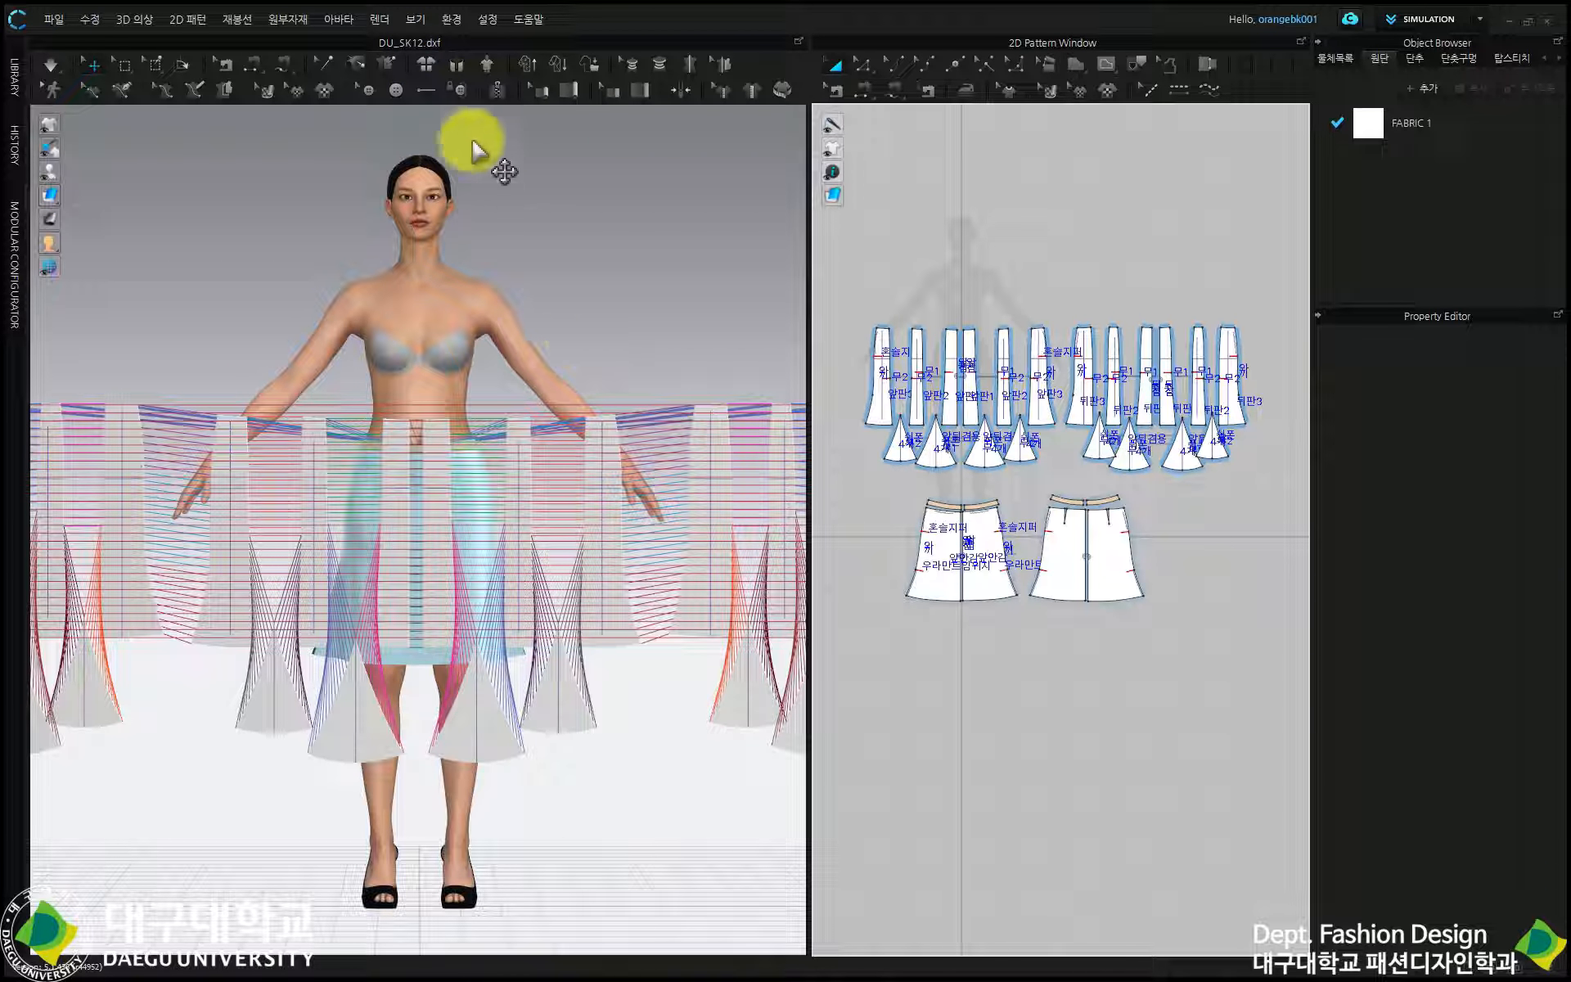
left_click(432, 66)
left_click_drag(874, 669, 1104, 684)
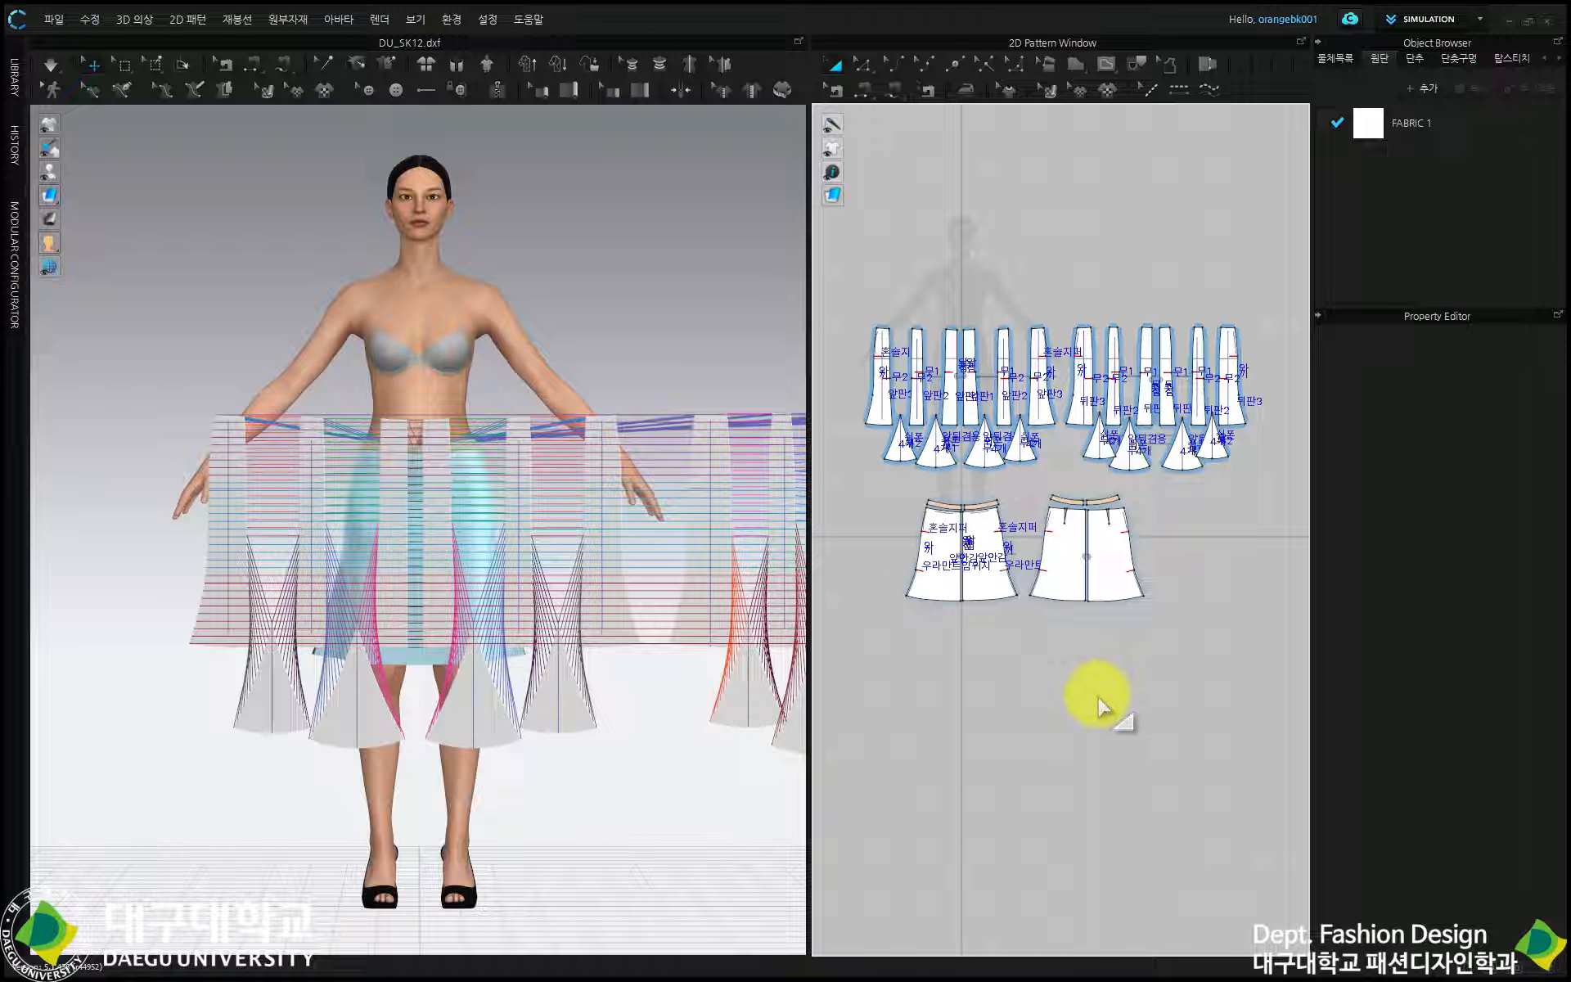
left_click_drag(874, 649, 1162, 542)
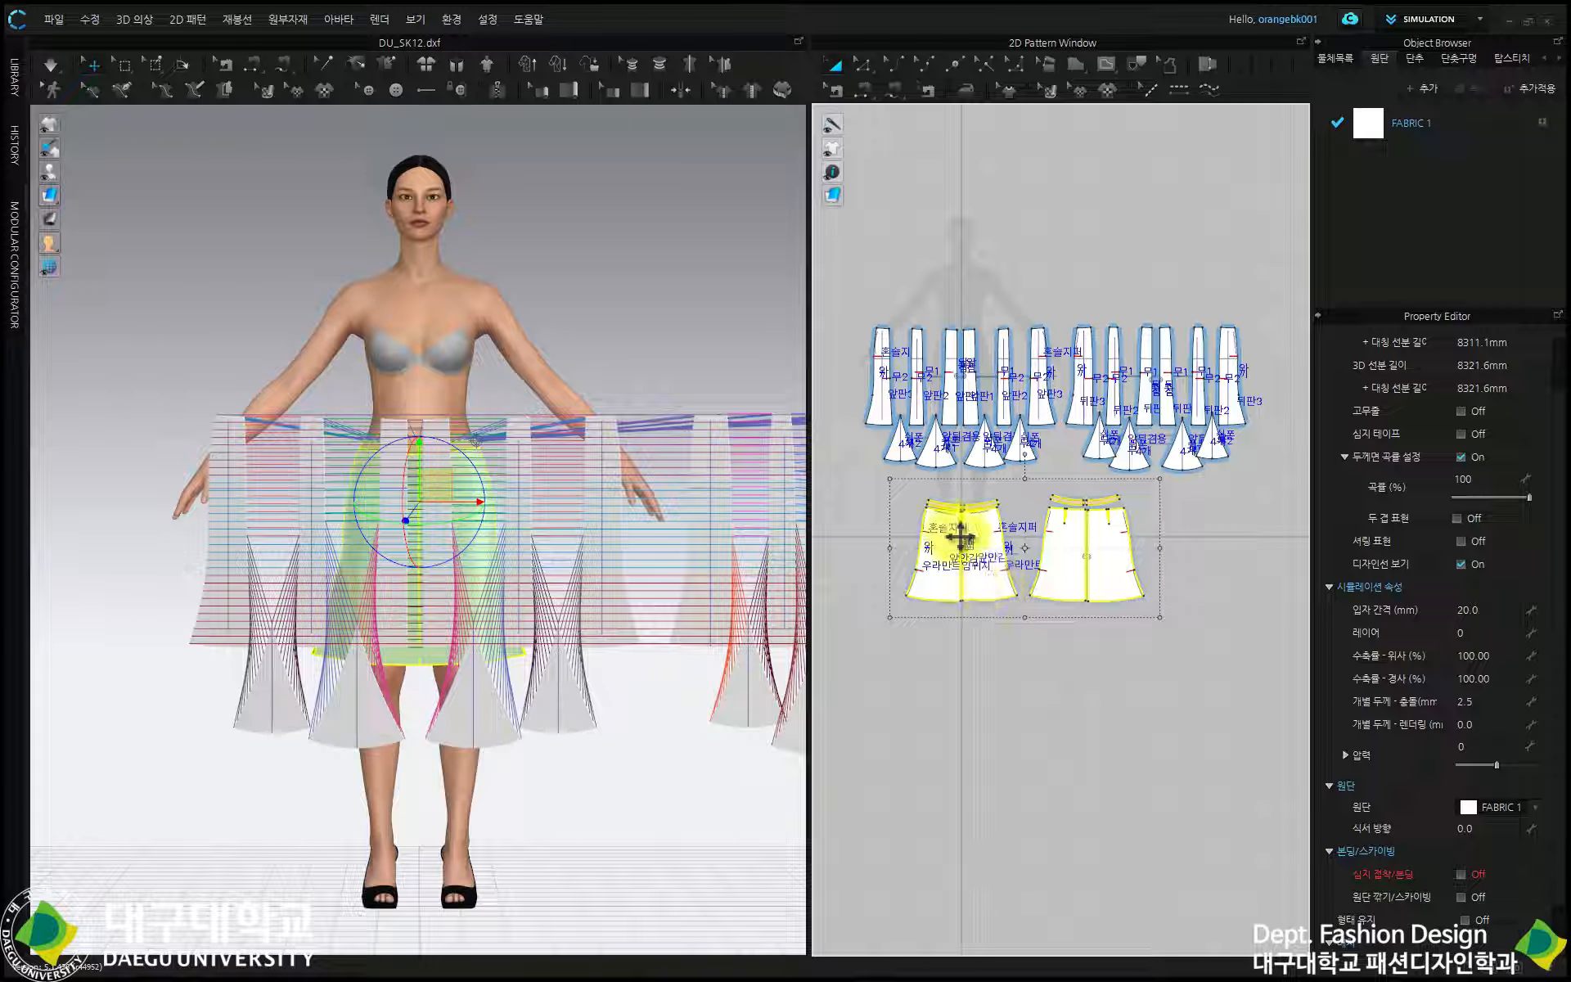
left_click(689, 358)
key("ctrl+z")
key("ctrl+z")
key("ctrl+z")
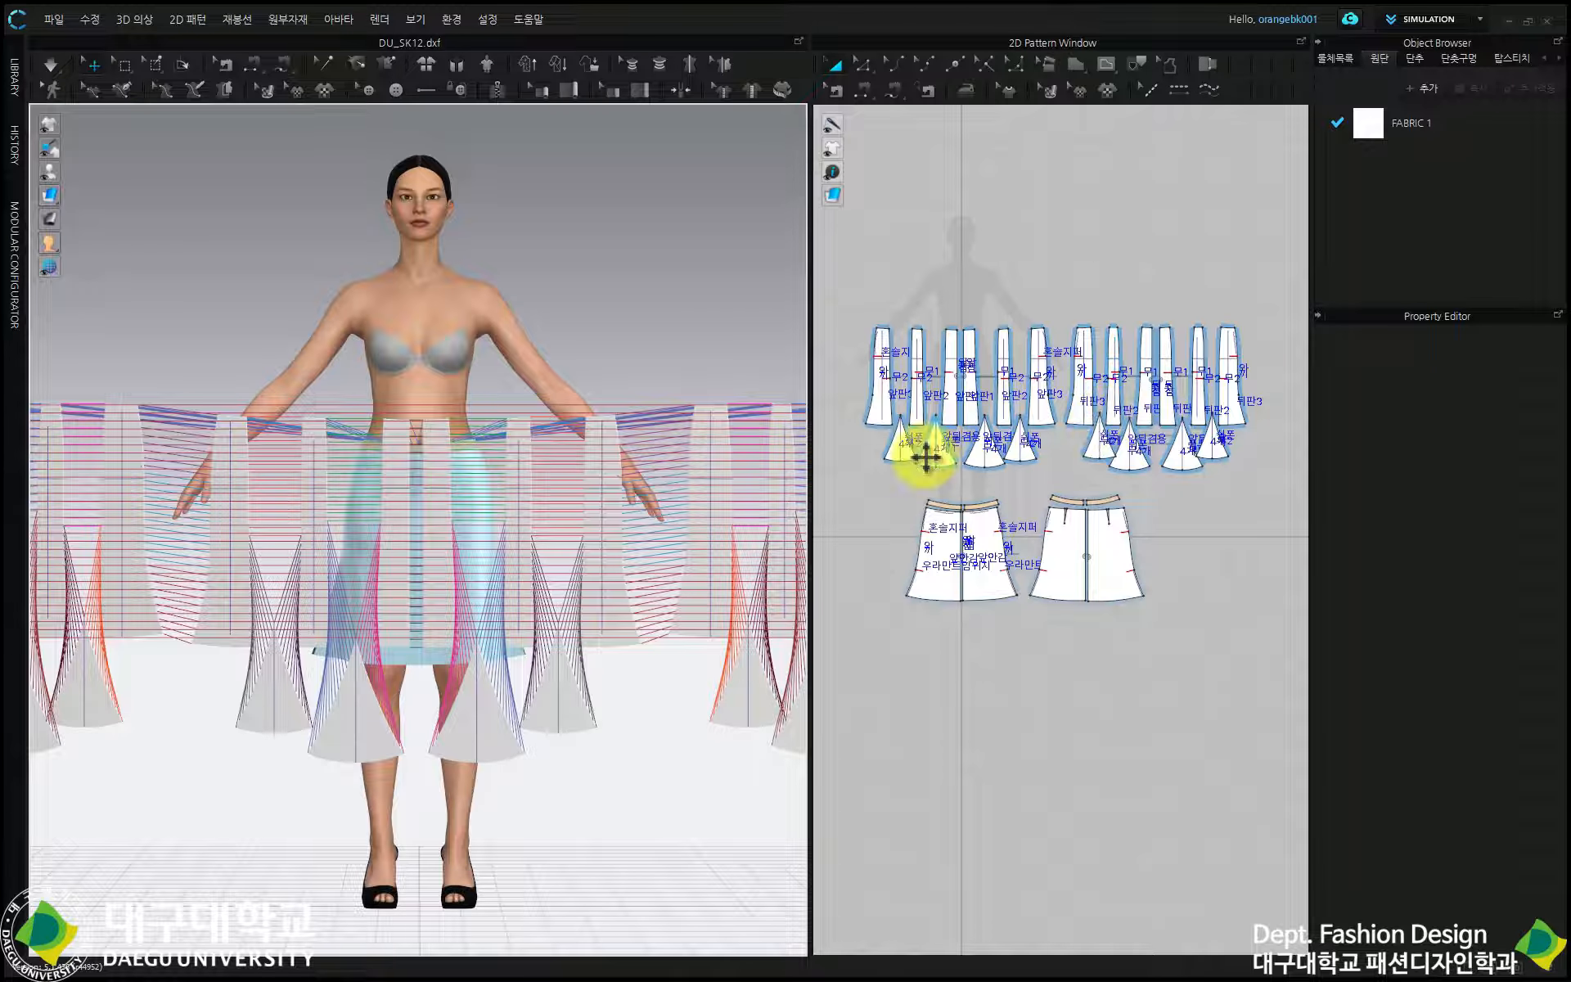
Reset the 3D arrangement of all outer skirt panels and gores to match their 2D pattern layout, leaving out the lining and waistband
left_click(923, 452)
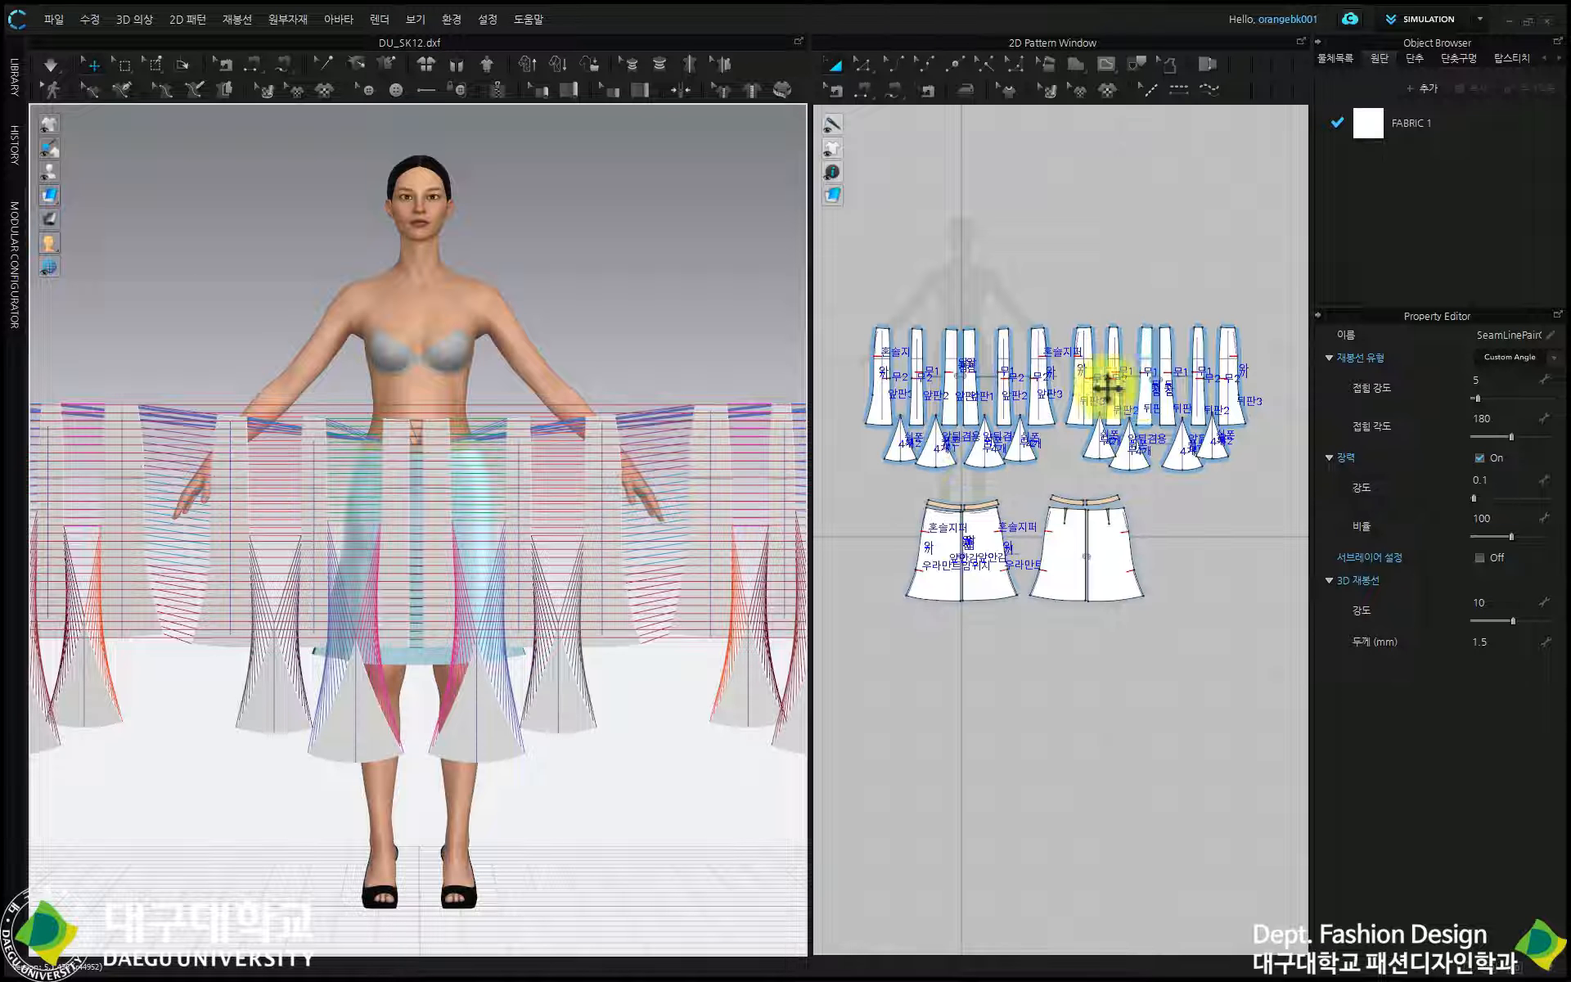
left_click_drag(841, 266, 1227, 516)
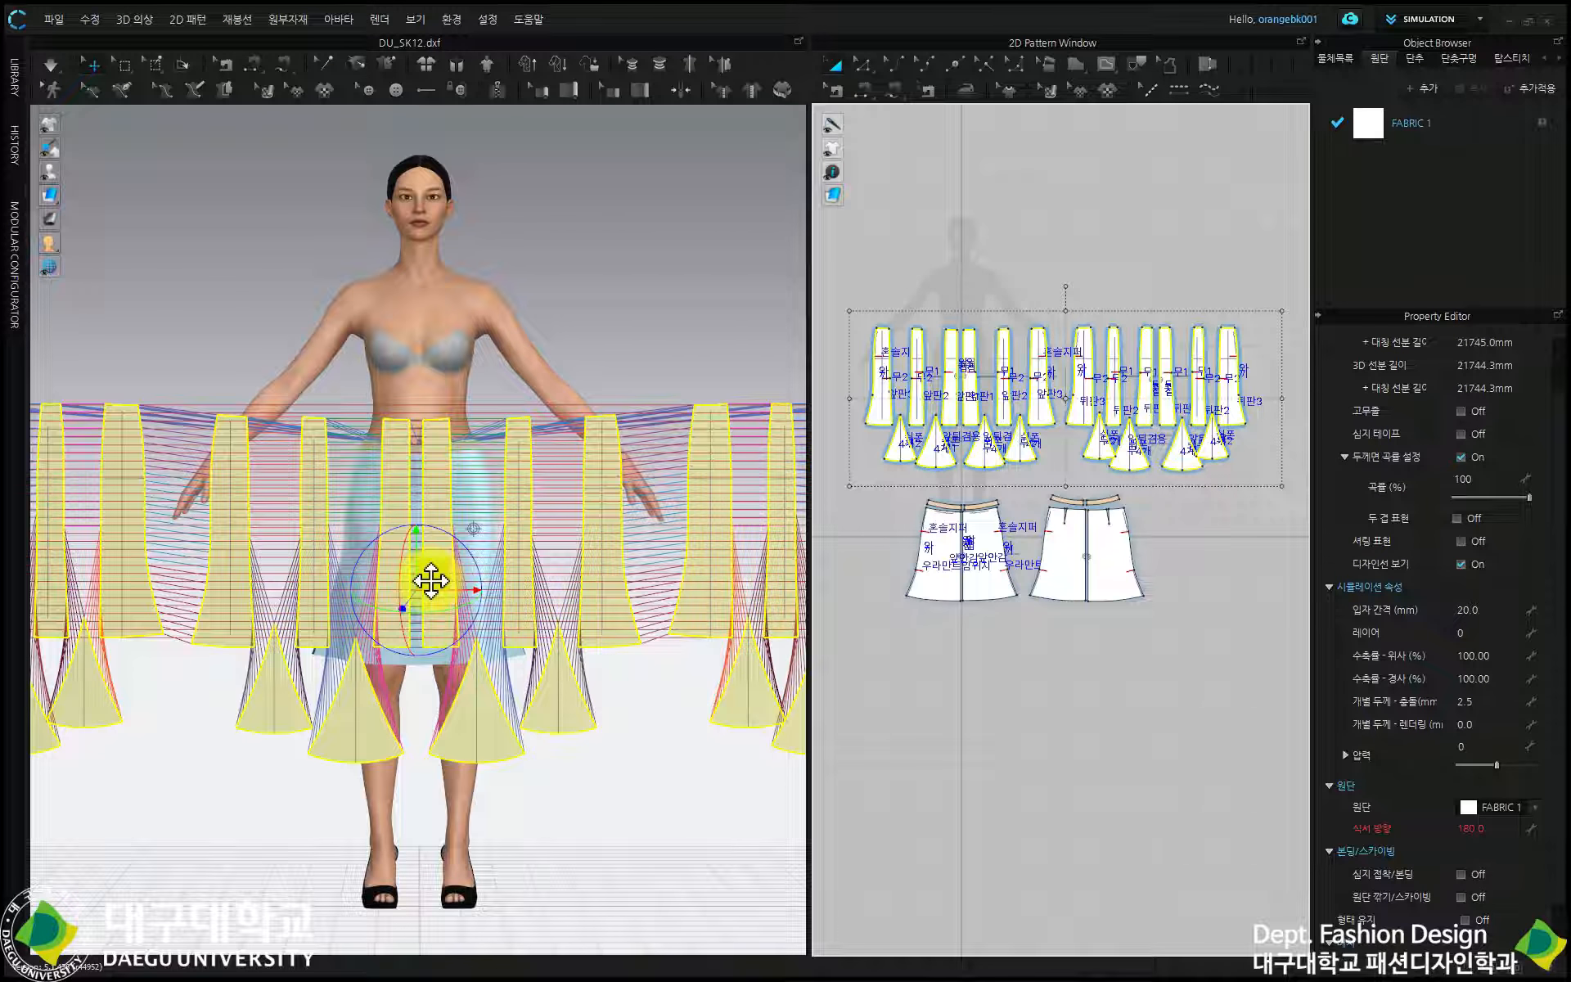
right_click(431, 583)
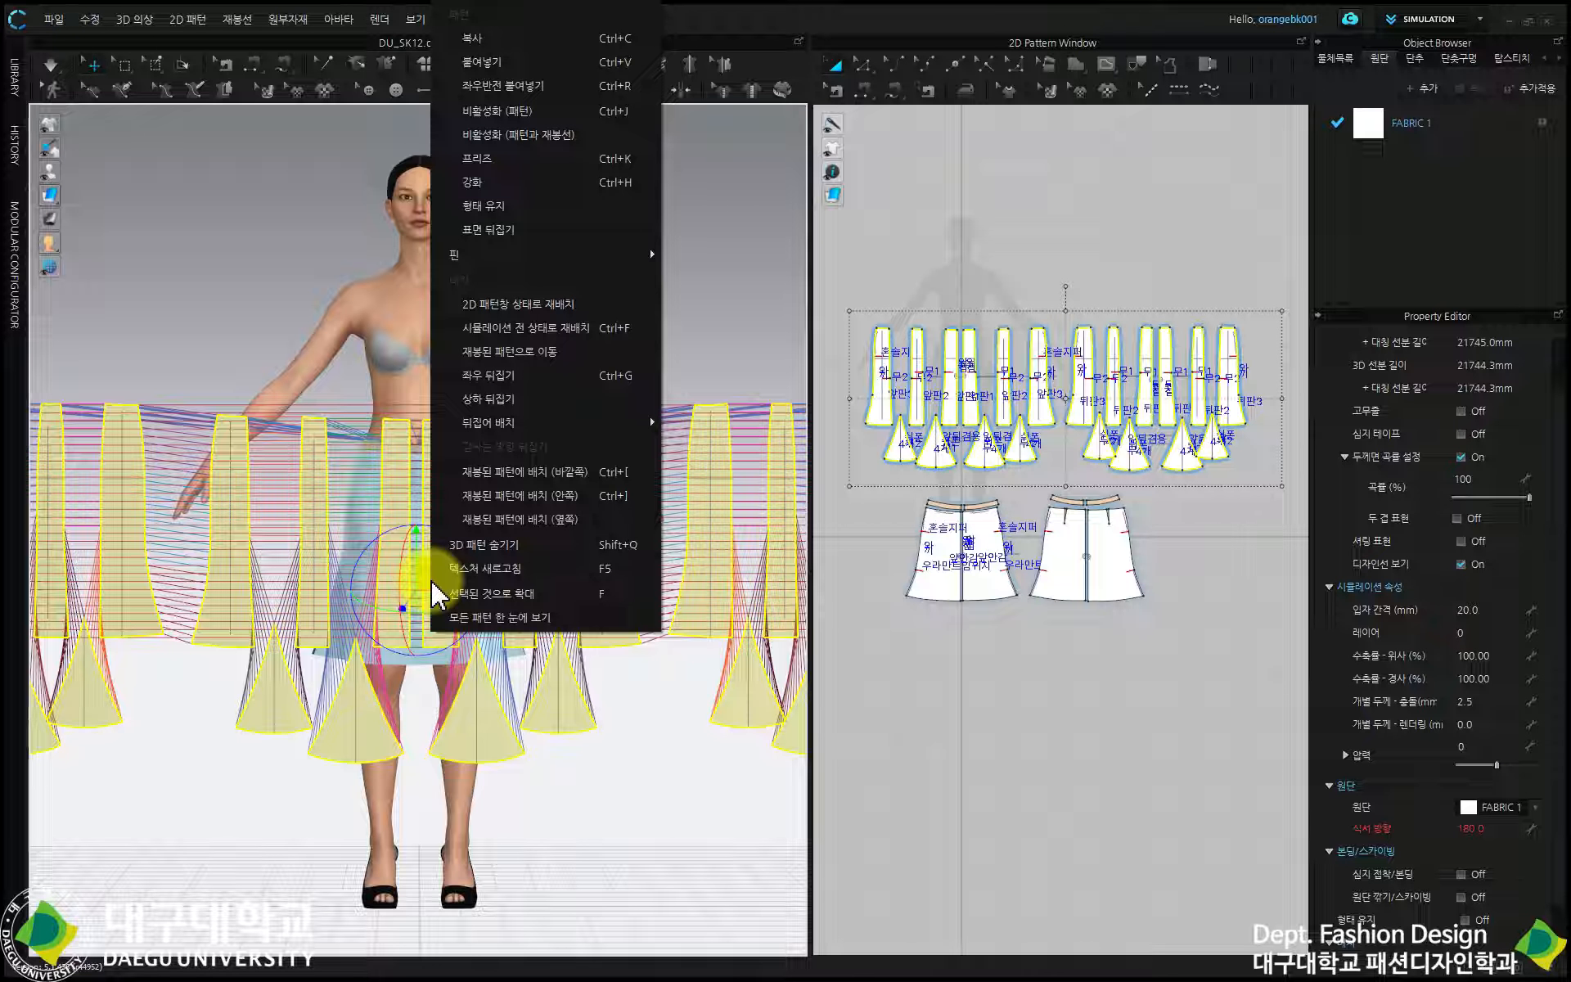
left_click(565, 307)
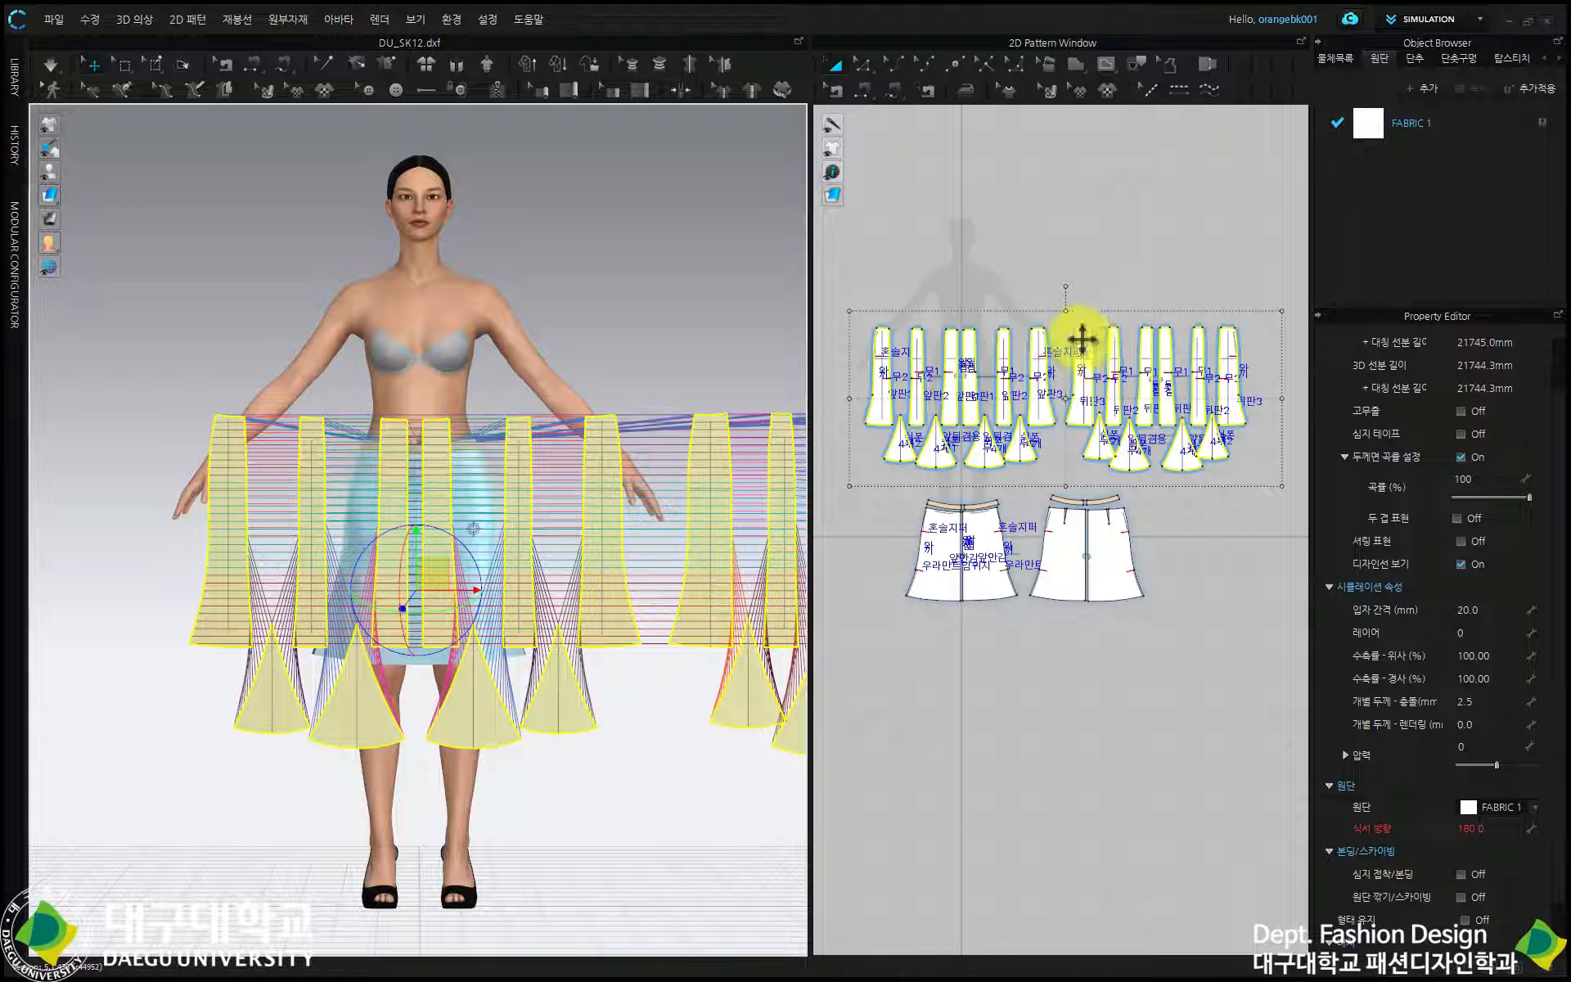
Flip the back panels and gores horizontally in 3D and move them as a group behind the avatar
left_click_drag(1063, 243, 1288, 482)
right_click(700, 476)
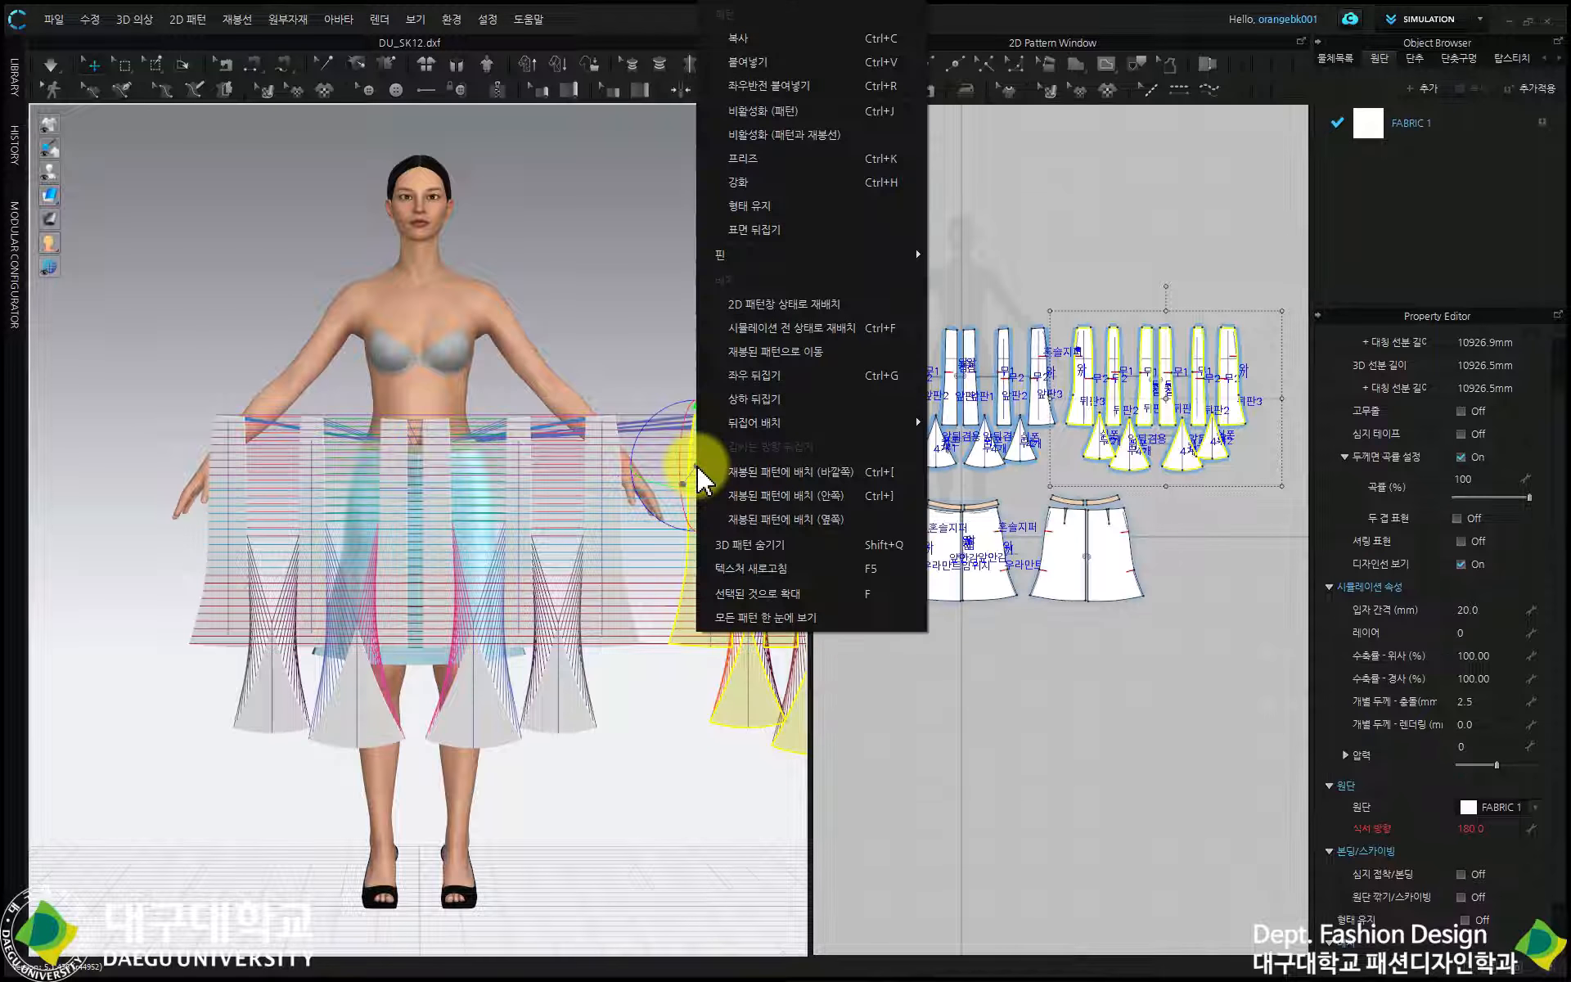
left_click(751, 375)
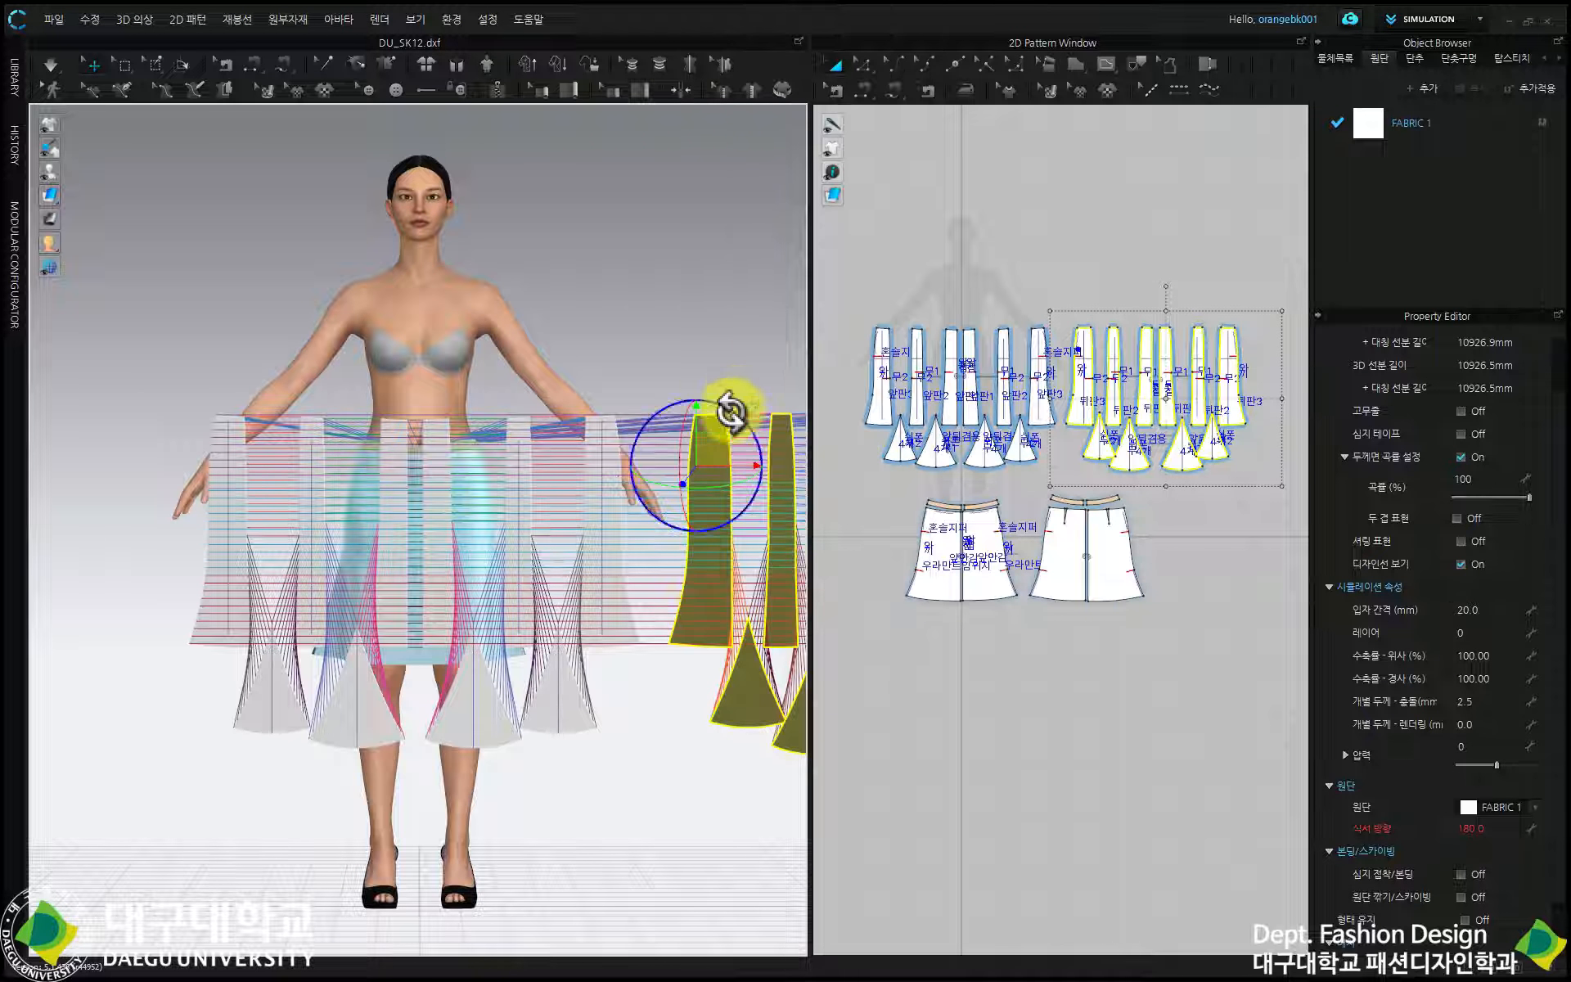
key("4")
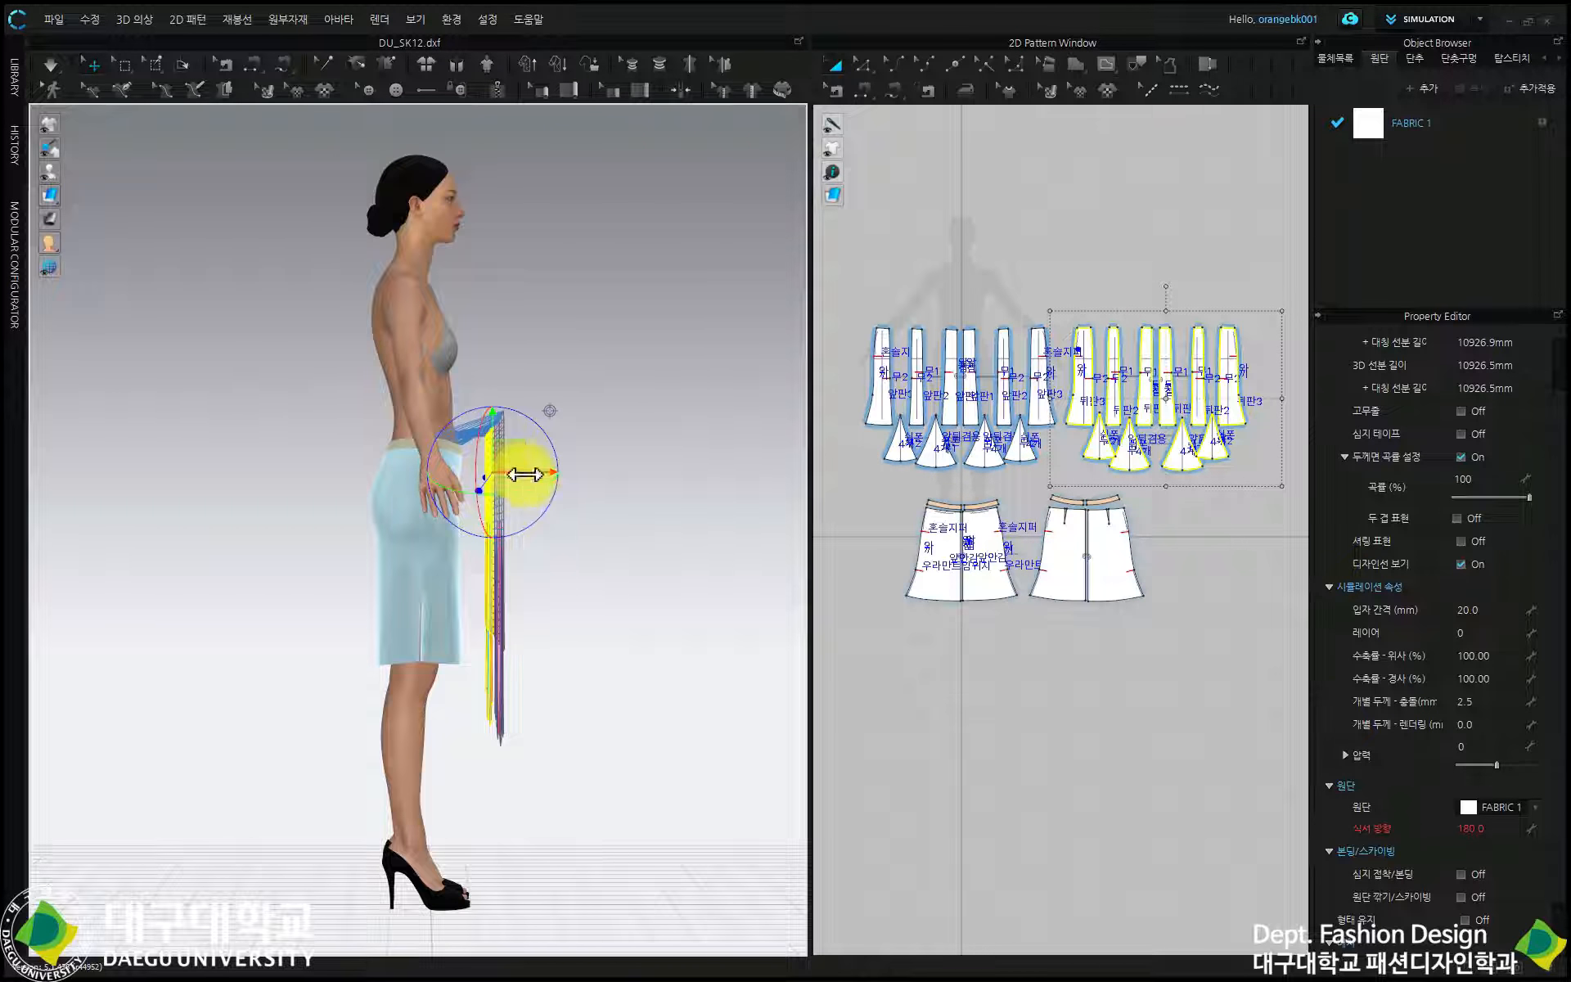
left_click_drag(522, 472, 394, 496)
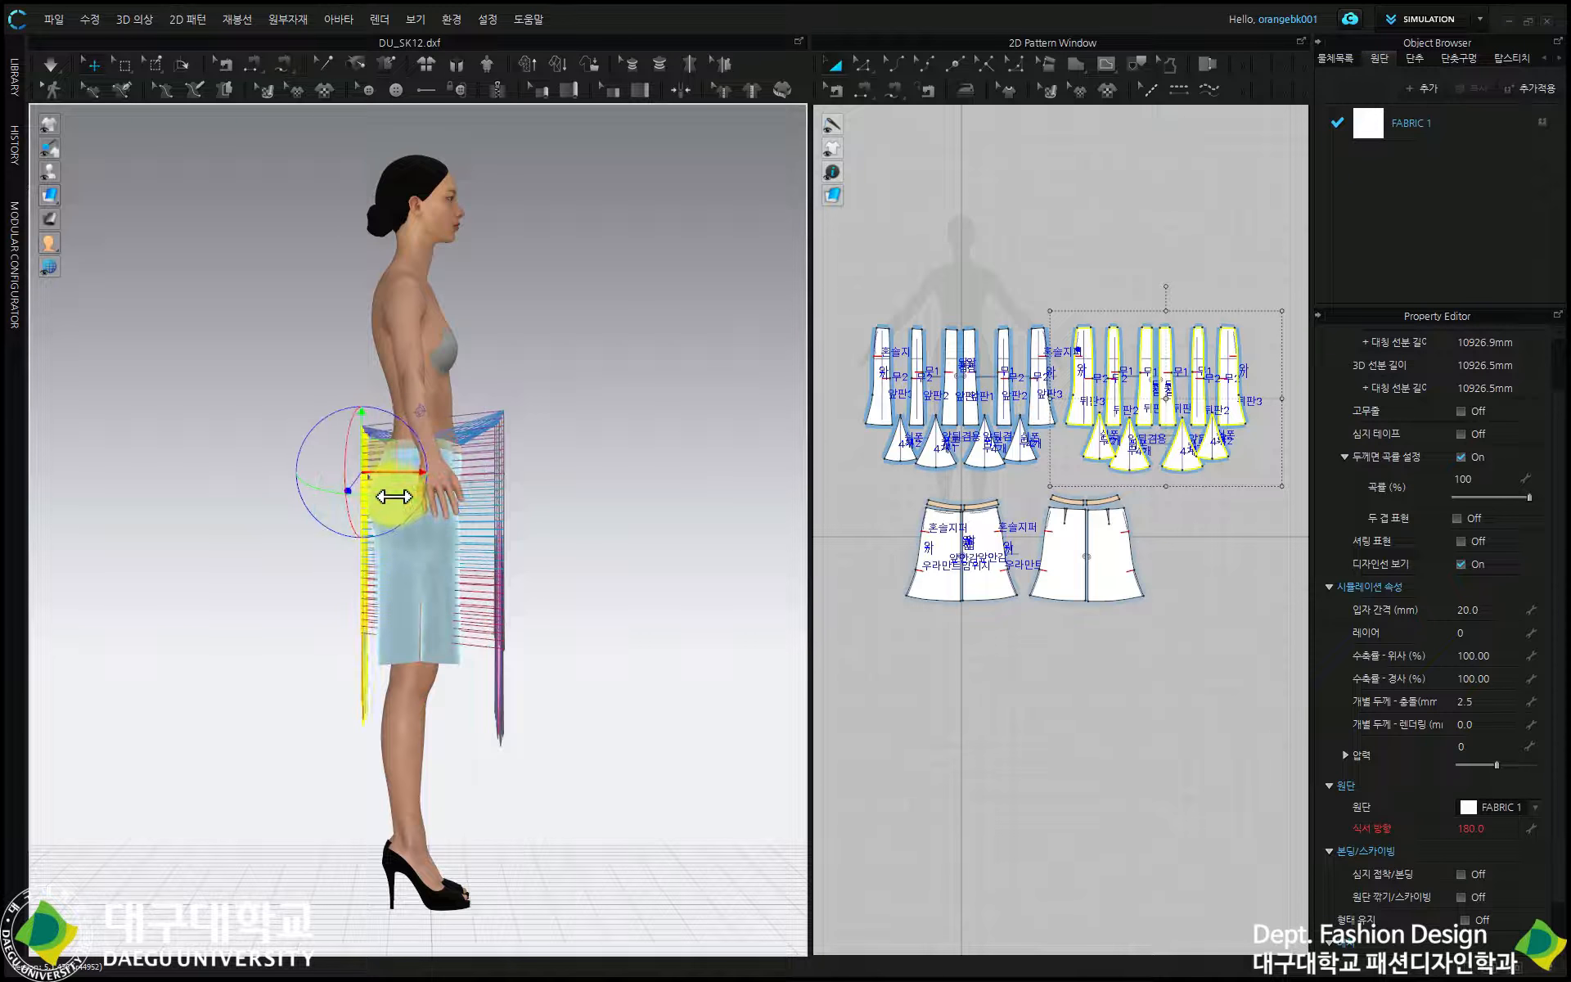
Centre the group of back panels and gores behind the avatar and lower it slightly to waist level
key("8")
left_click_drag(147, 456, 610, 458)
scroll(610, 458, "up", 3)
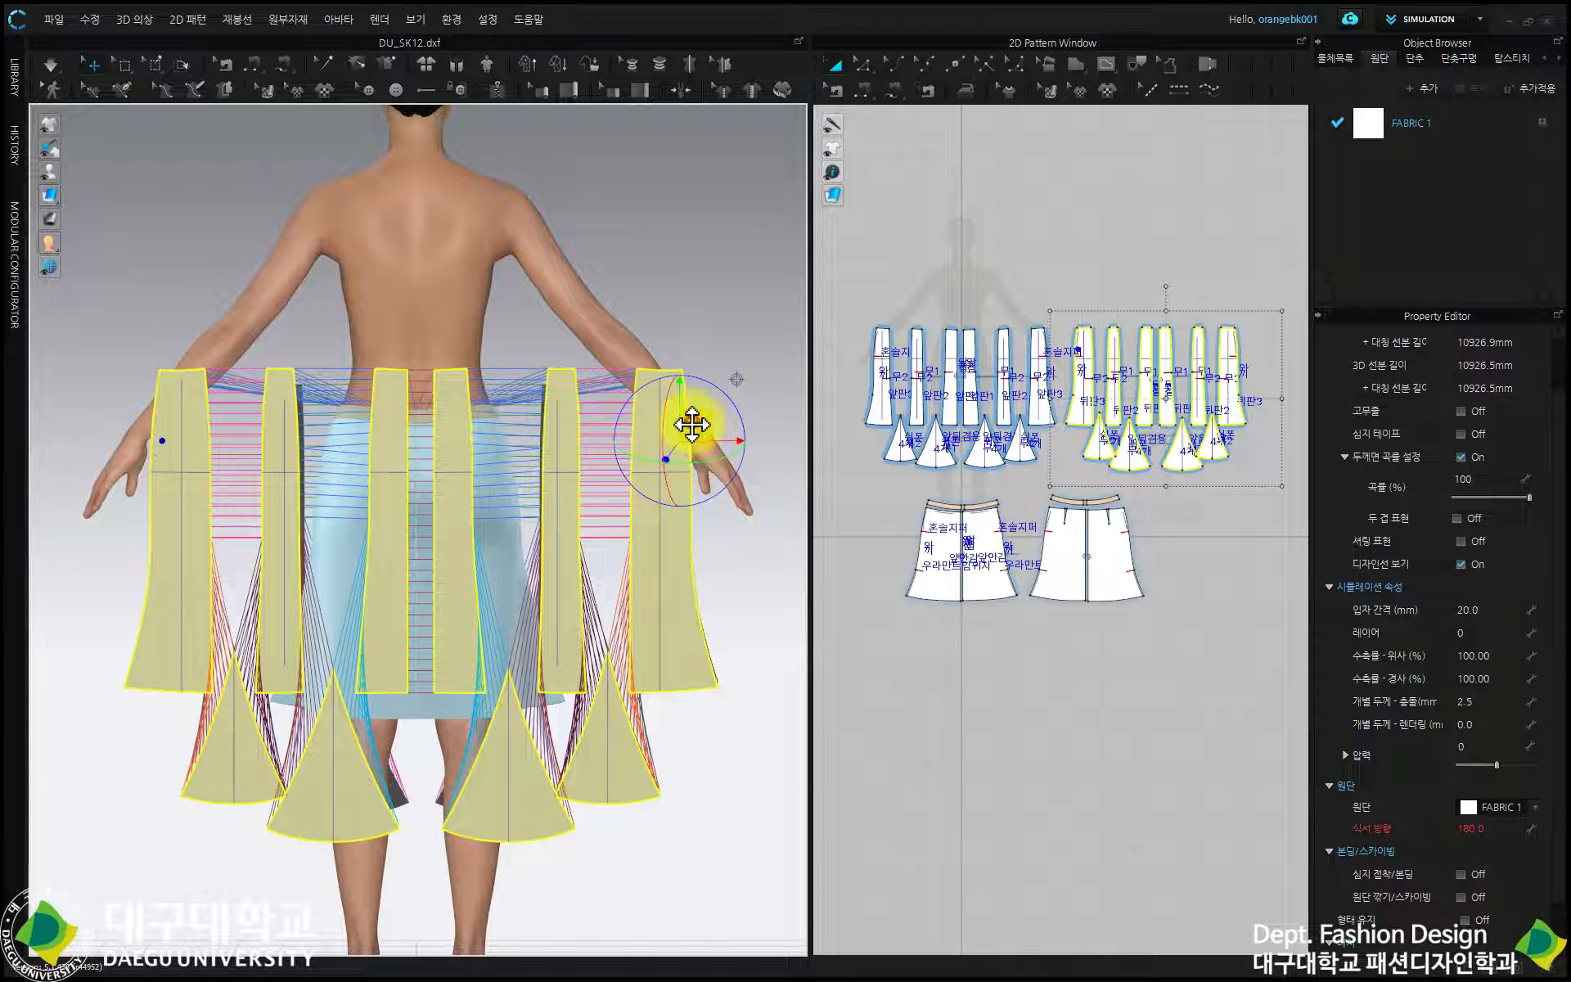
left_click_drag(691, 424, 689, 454)
Move the individual back panels toward the centre back to narrow the gaps between them across the avatar's hips
left_click(439, 536)
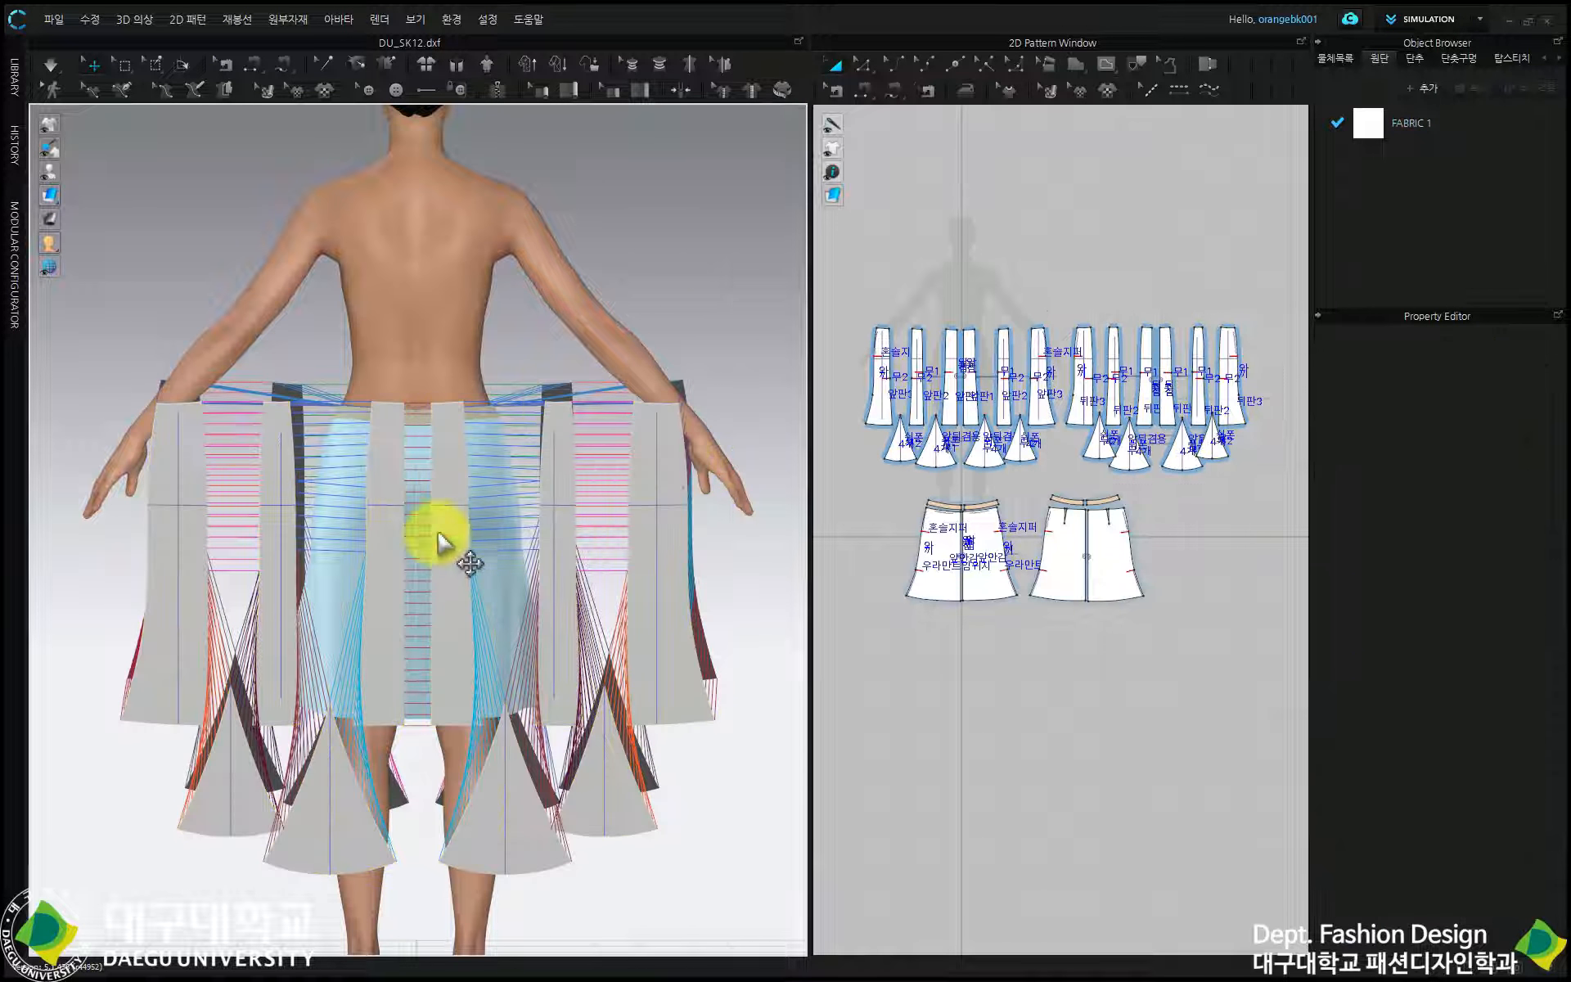
left_click(440, 523)
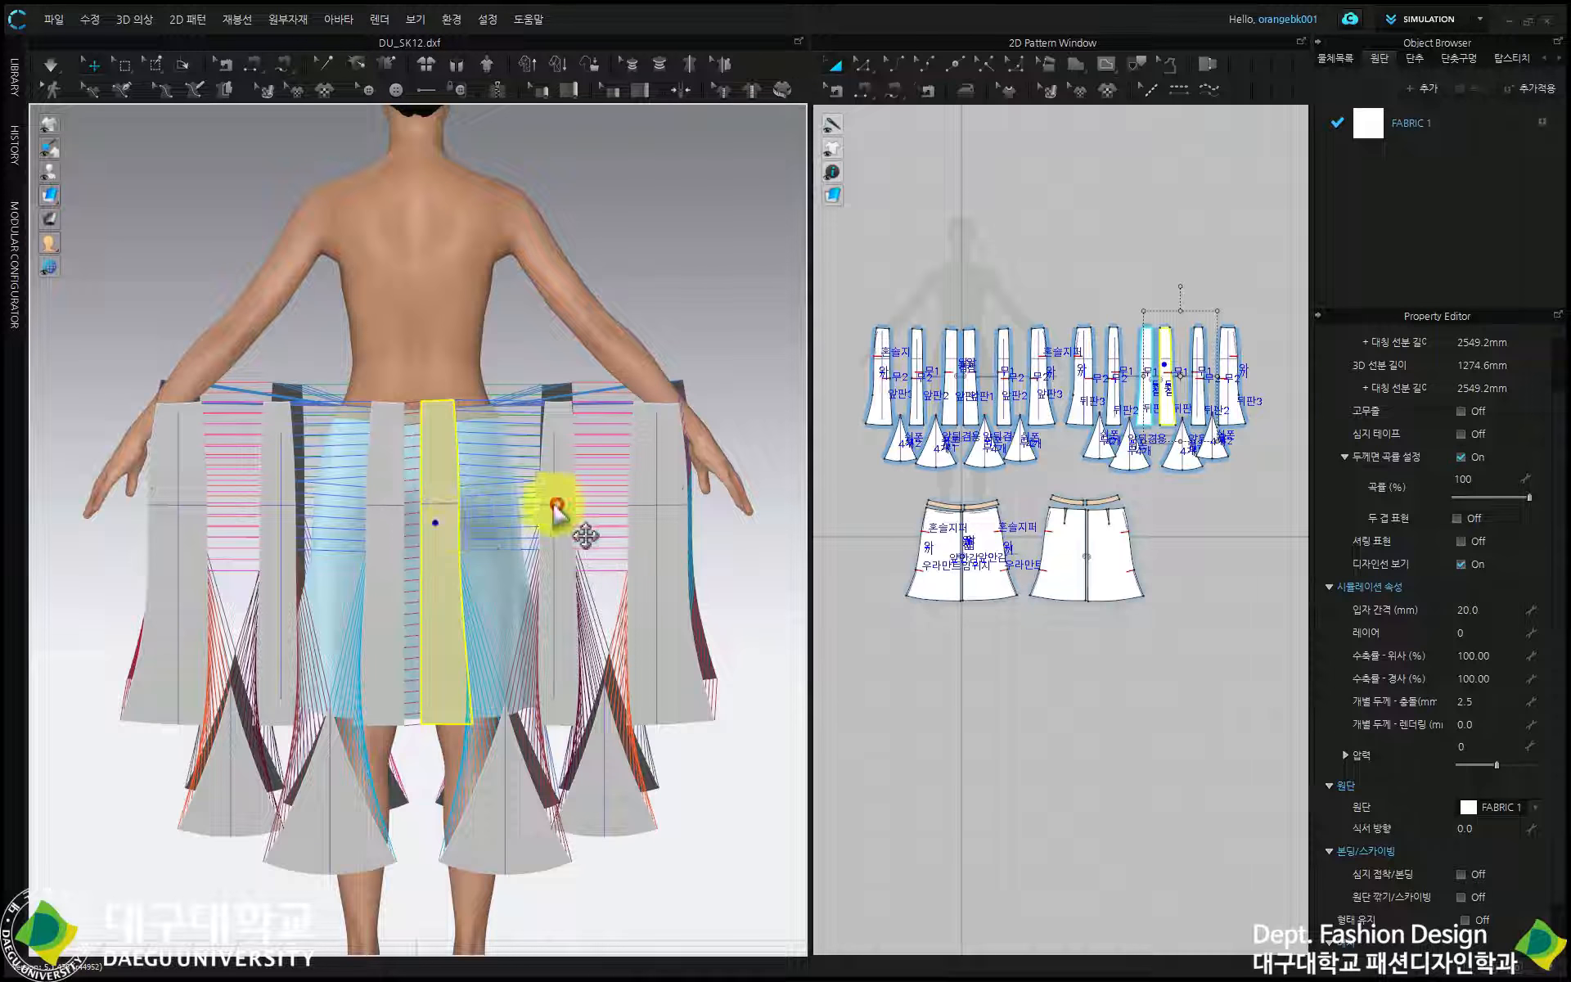
left_click(491, 501)
left_click(549, 511)
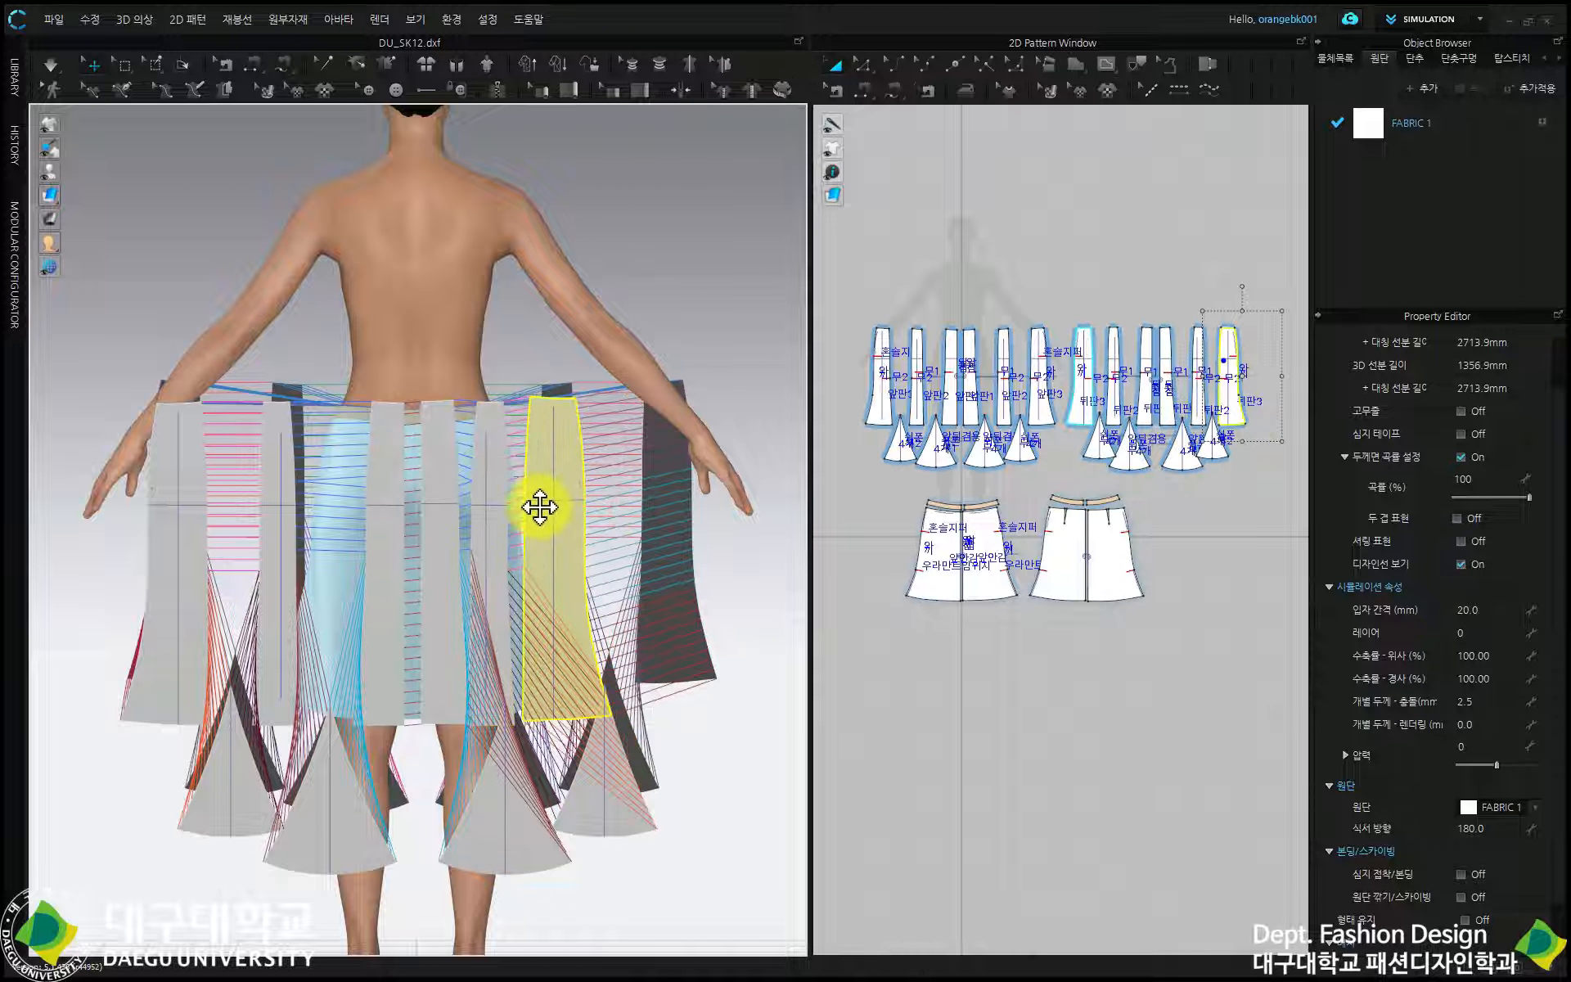
left_click(336, 525)
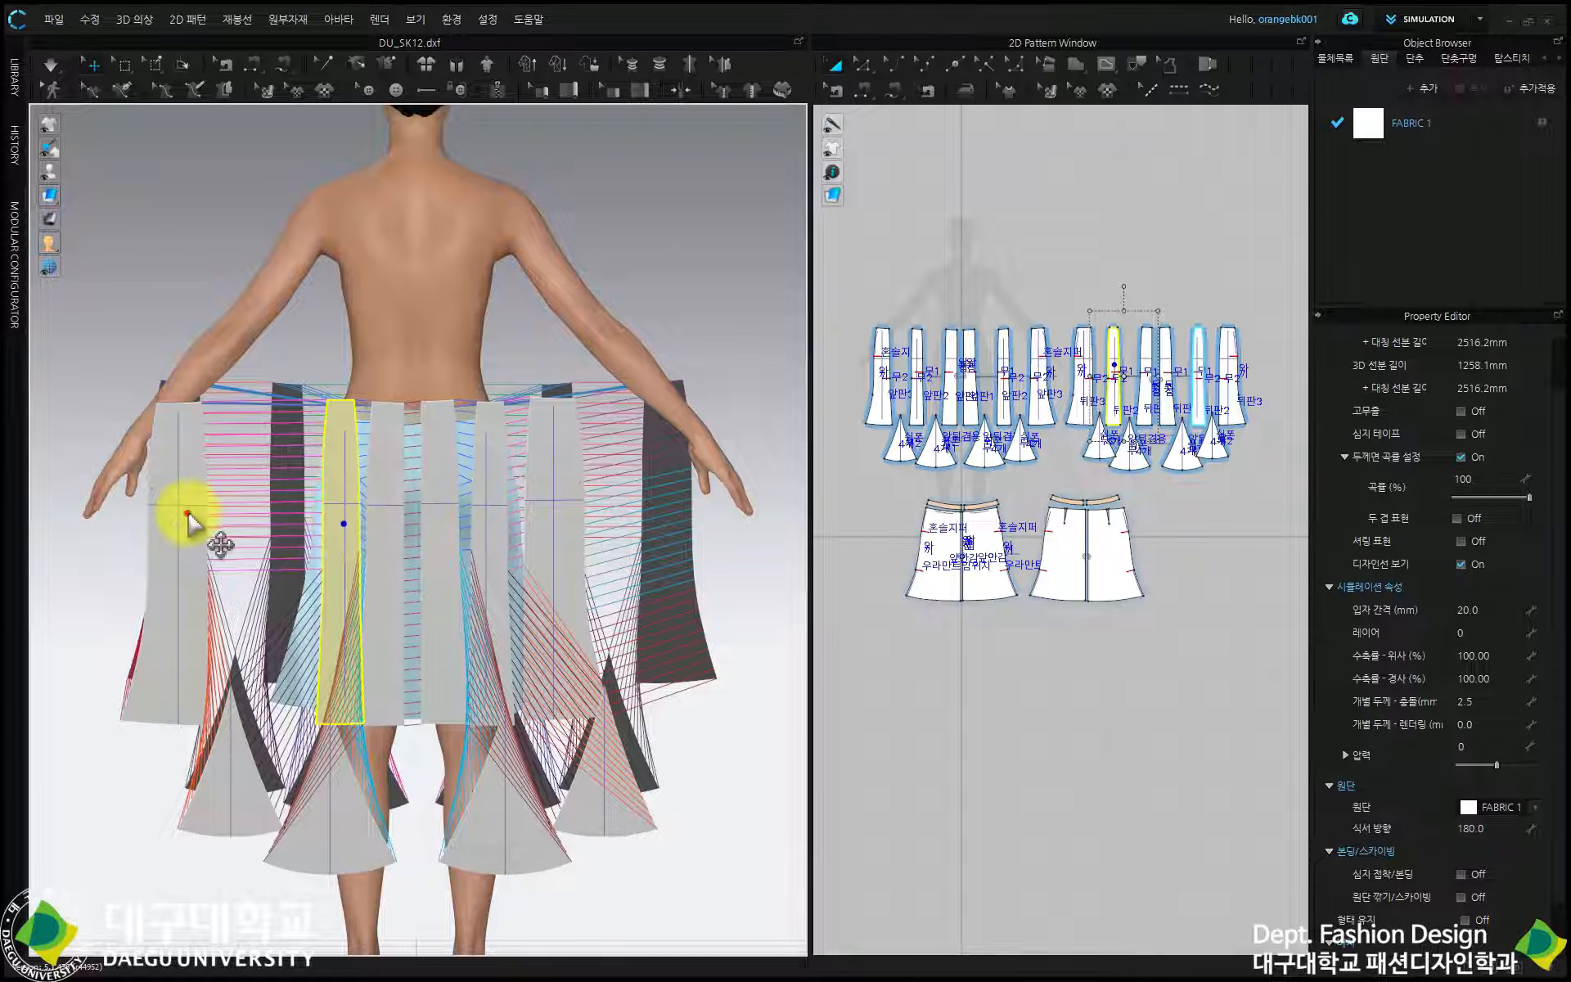
left_click(281, 508)
Raise the four back gores and shift them inward over the gaps between the back panels, aligning their hems with the panel hems
left_click(350, 820)
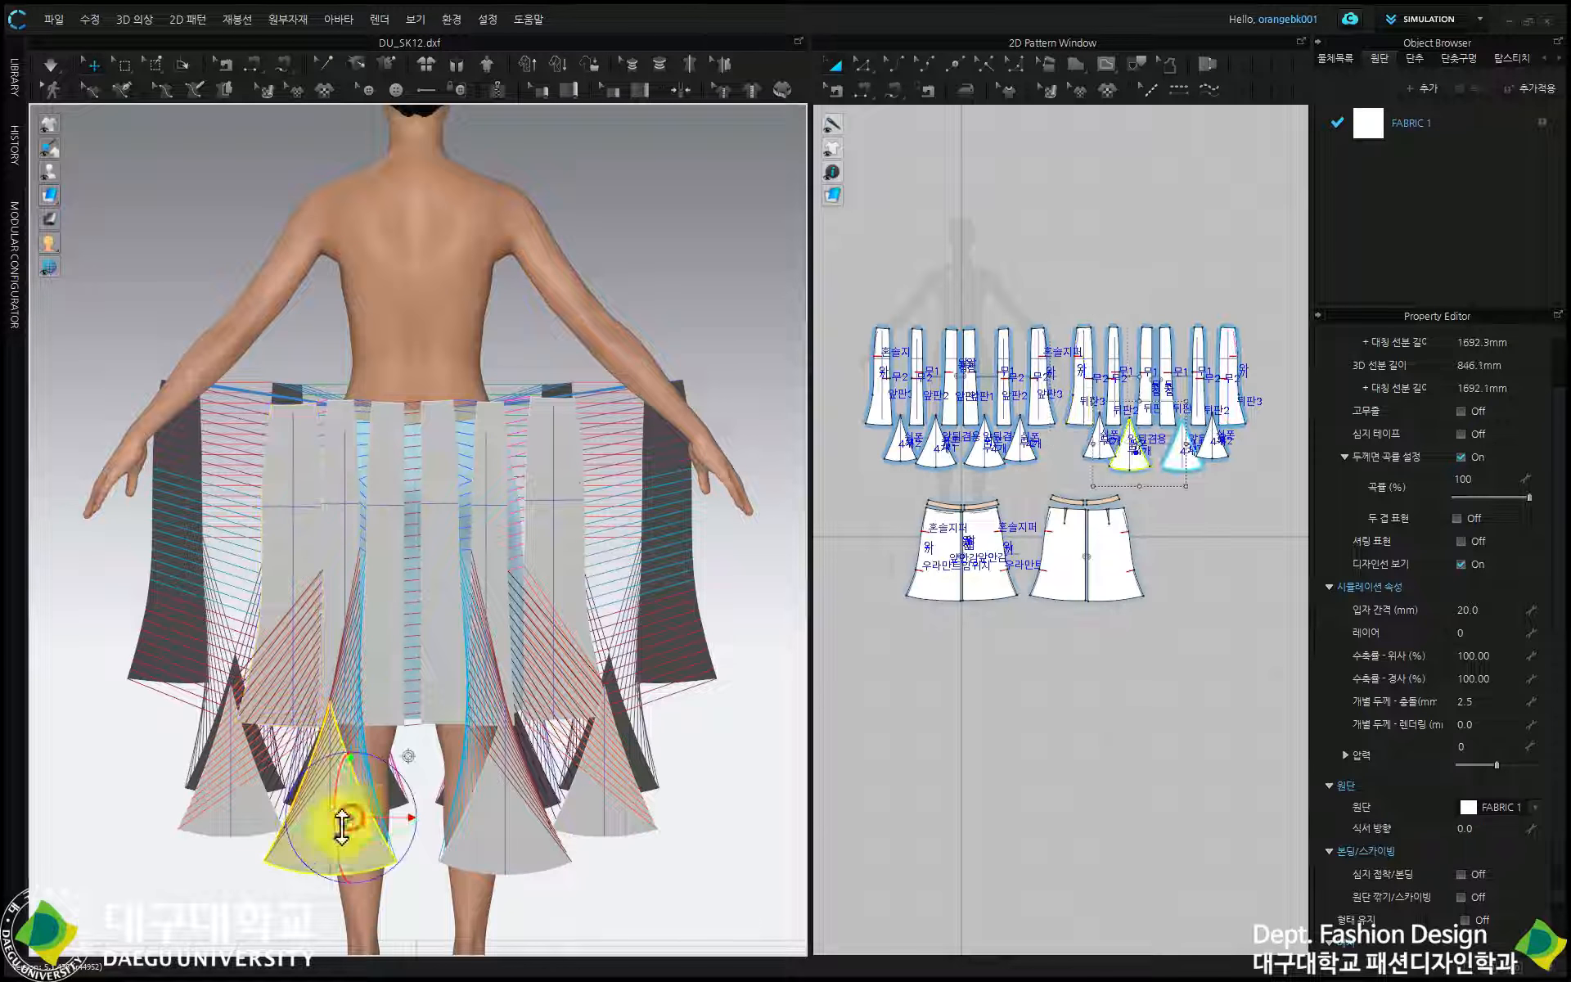
left_click_drag(347, 826, 414, 638)
left_click(229, 800)
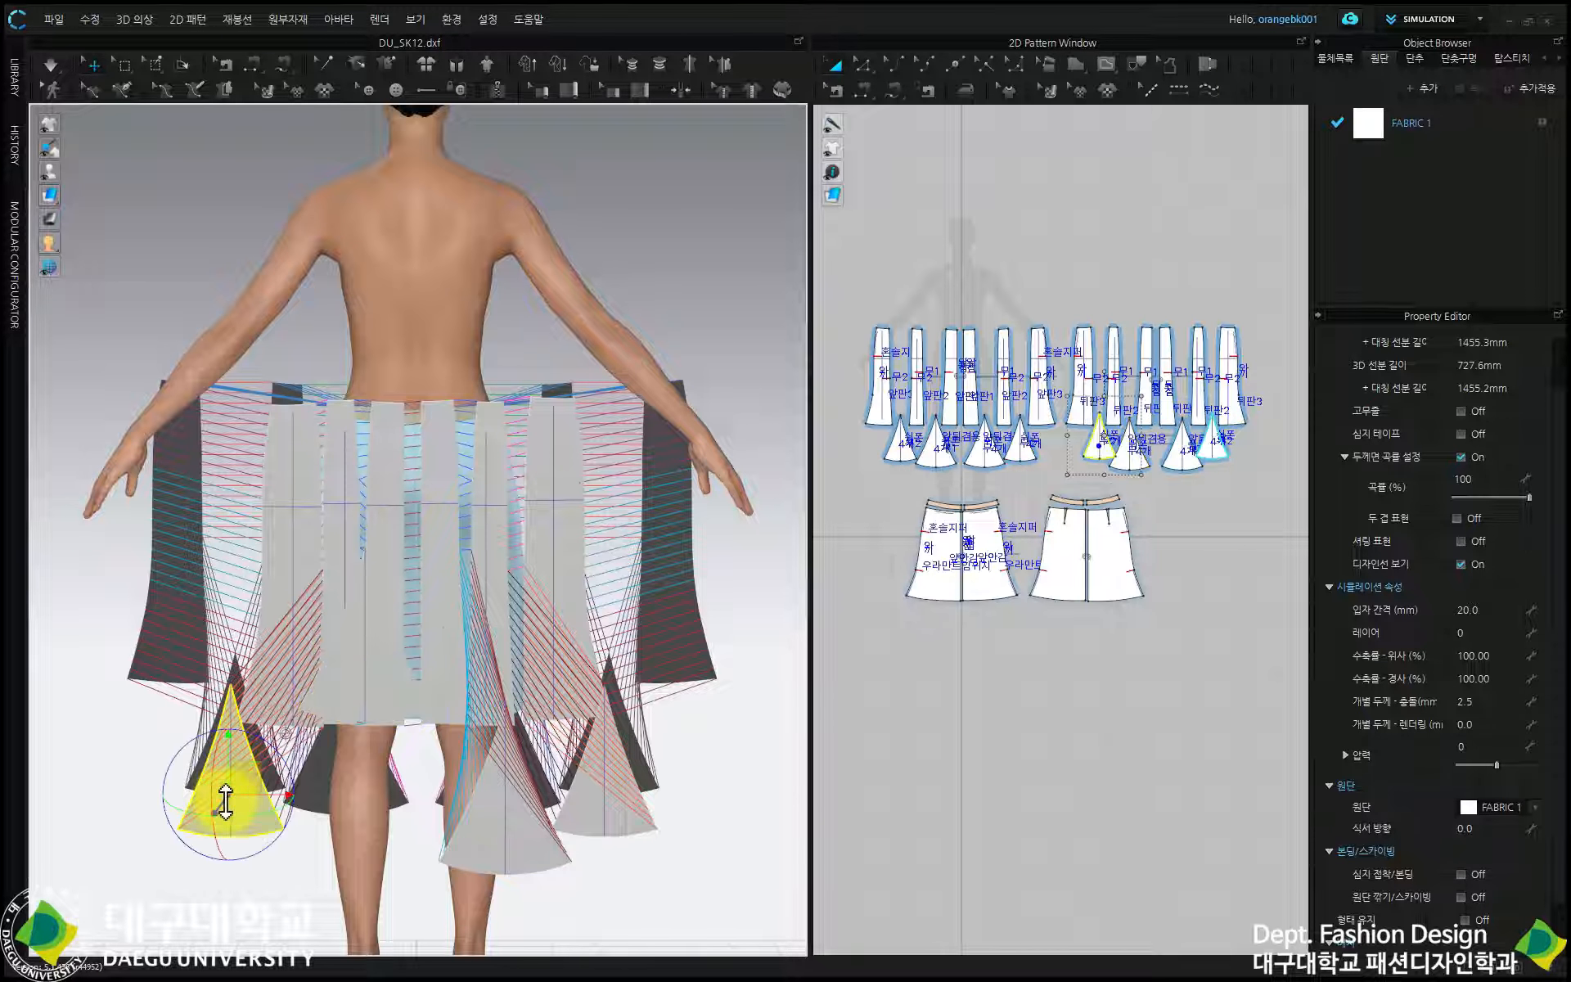
left_click_drag(230, 800, 330, 678)
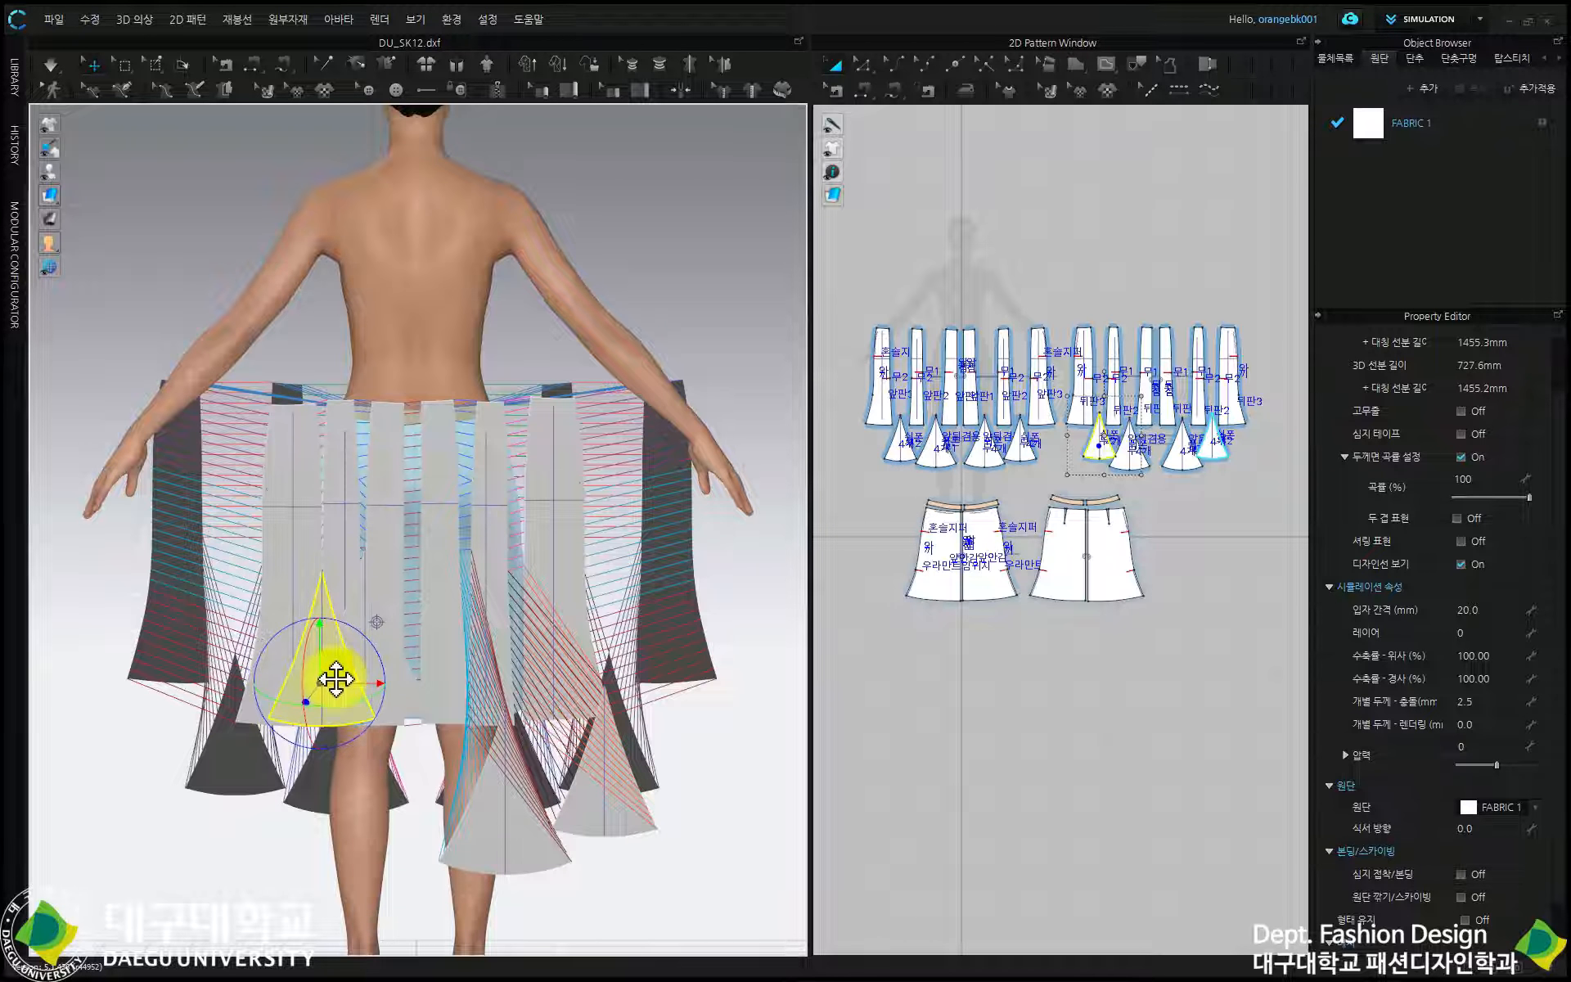
left_click(490, 813)
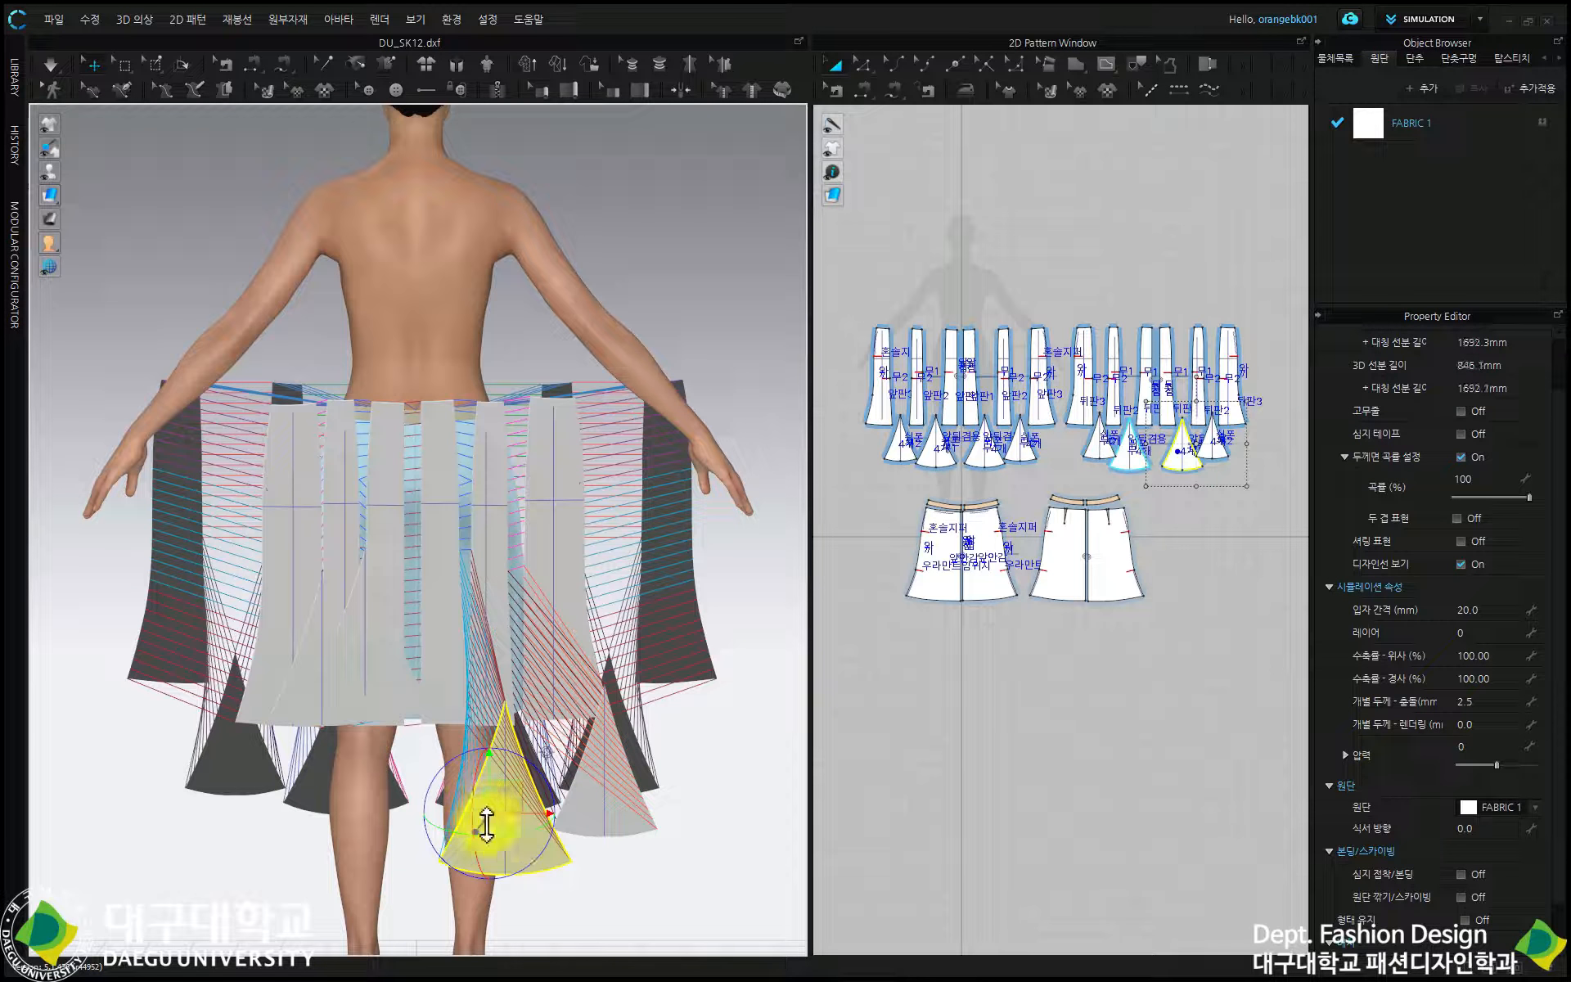
left_click_drag(487, 825, 470, 644)
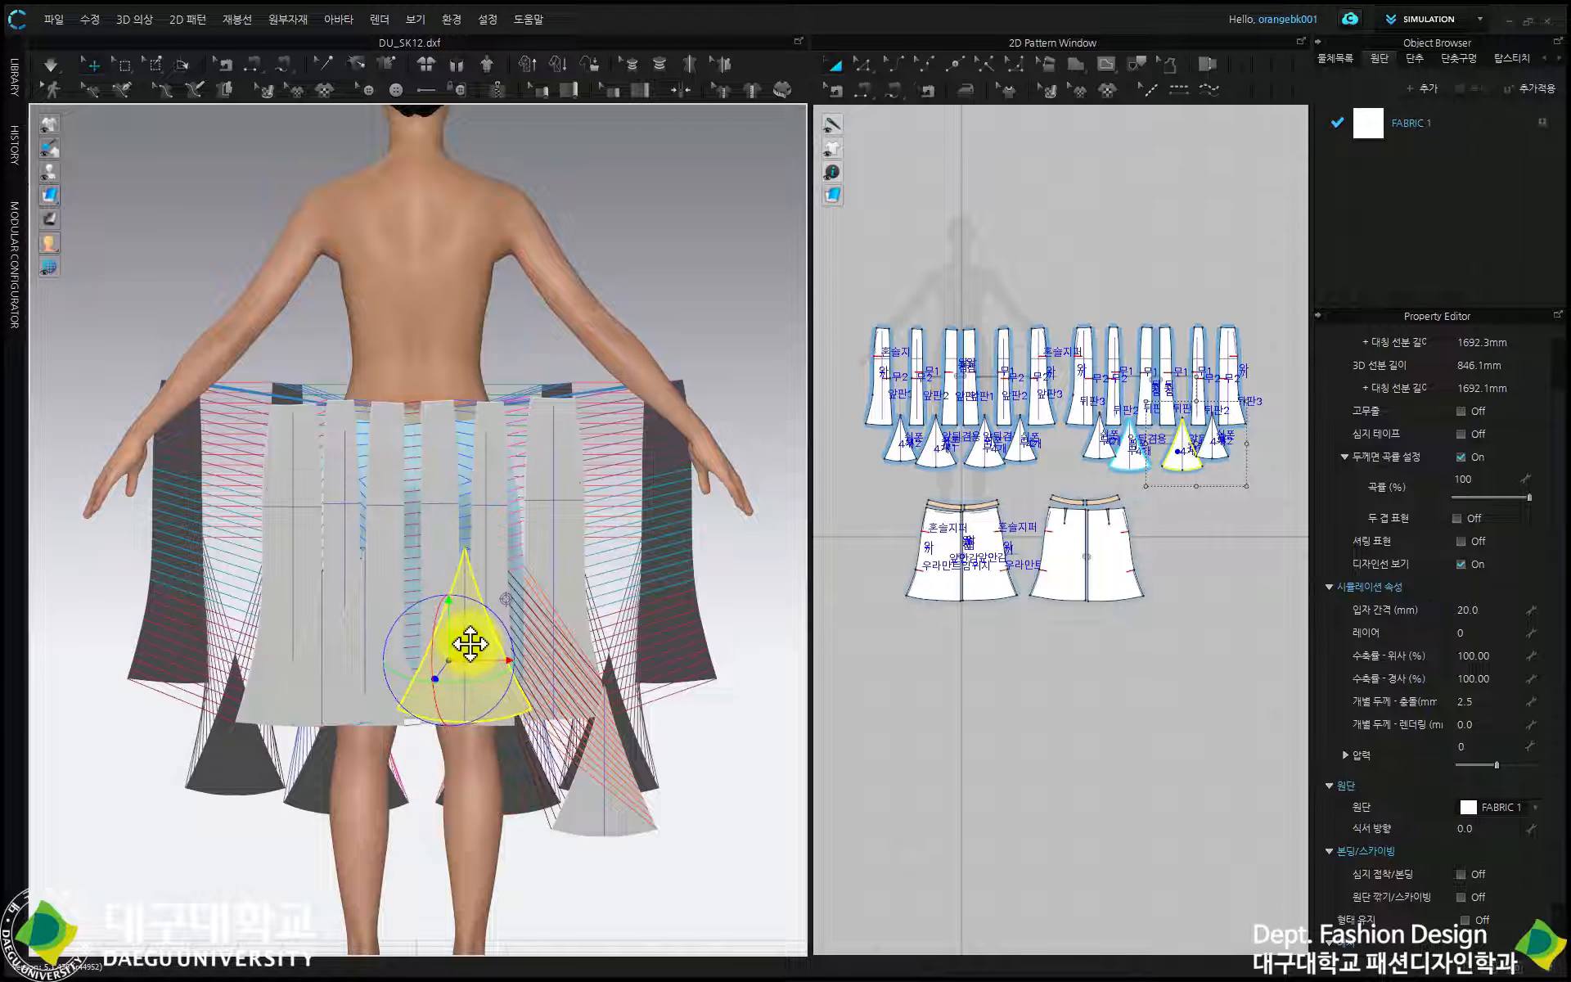
left_click(595, 787)
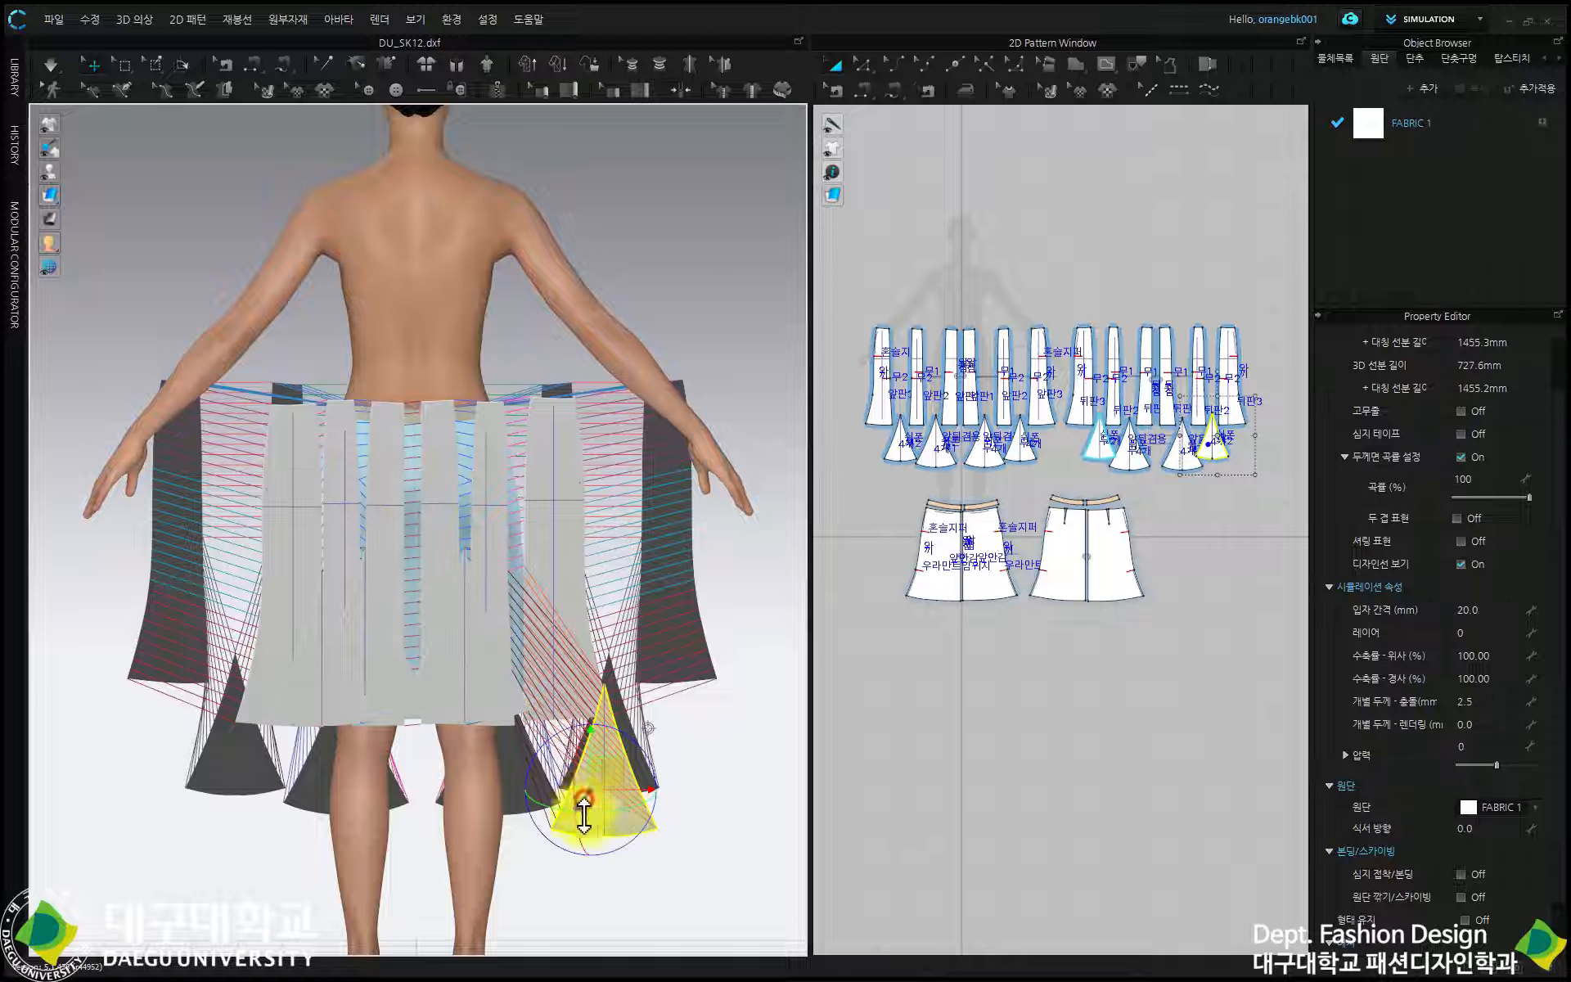
left_click_drag(583, 814, 512, 726)
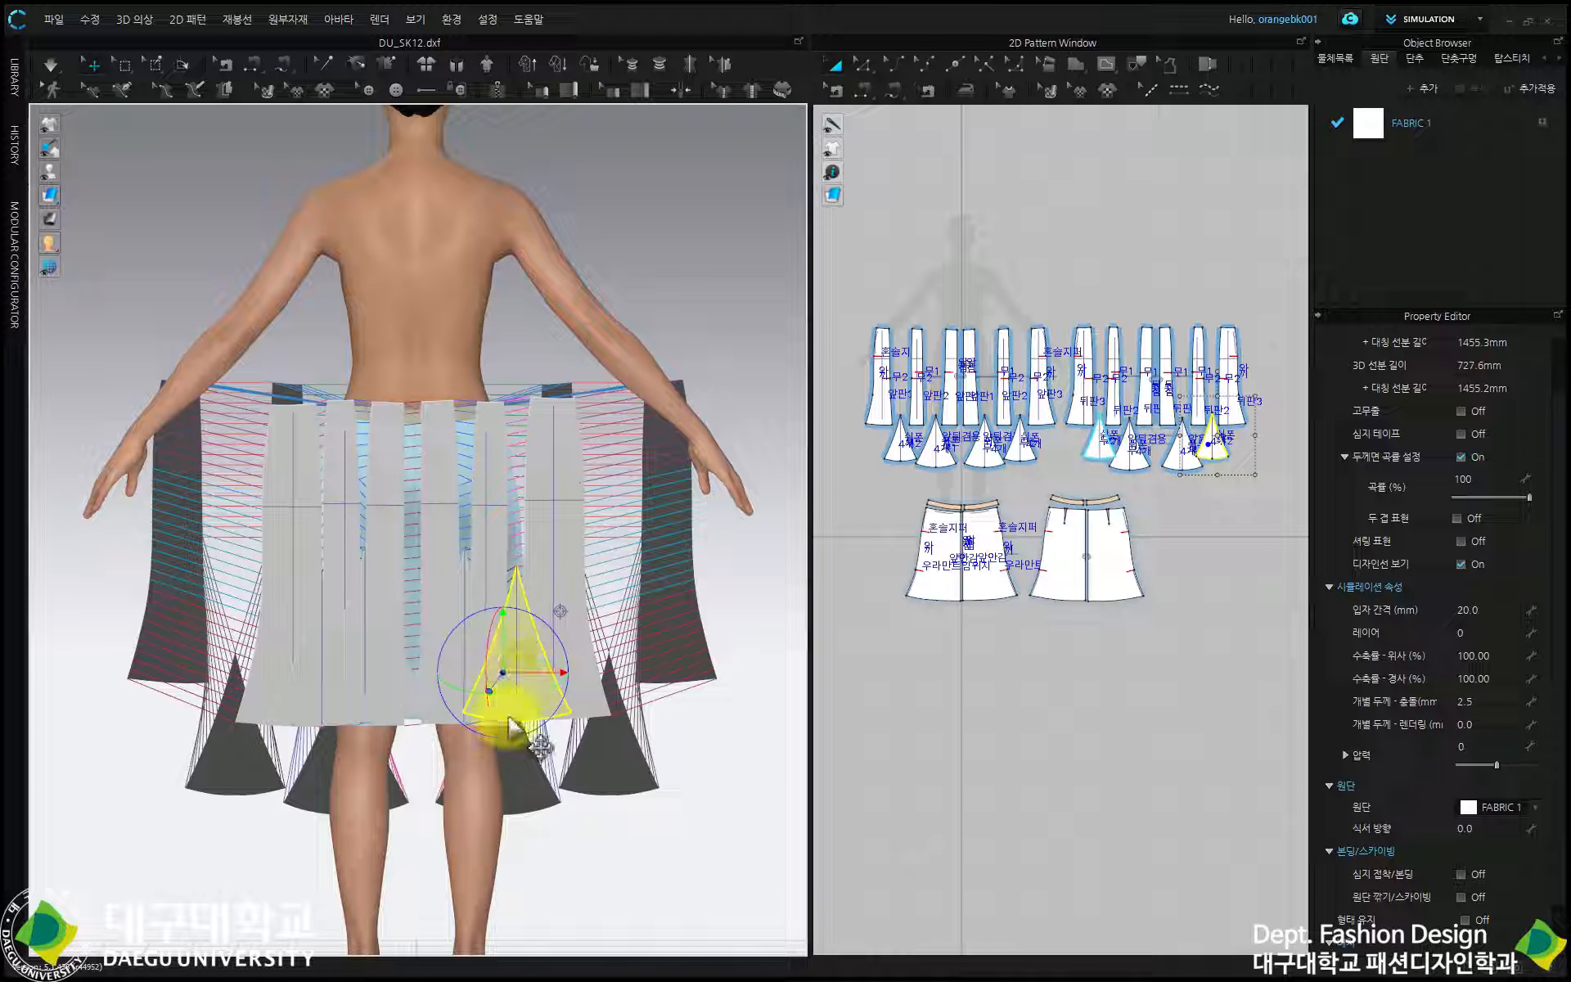
Move the outer back panels further inward, tightening the back skirt arrangement
left_click(552, 539)
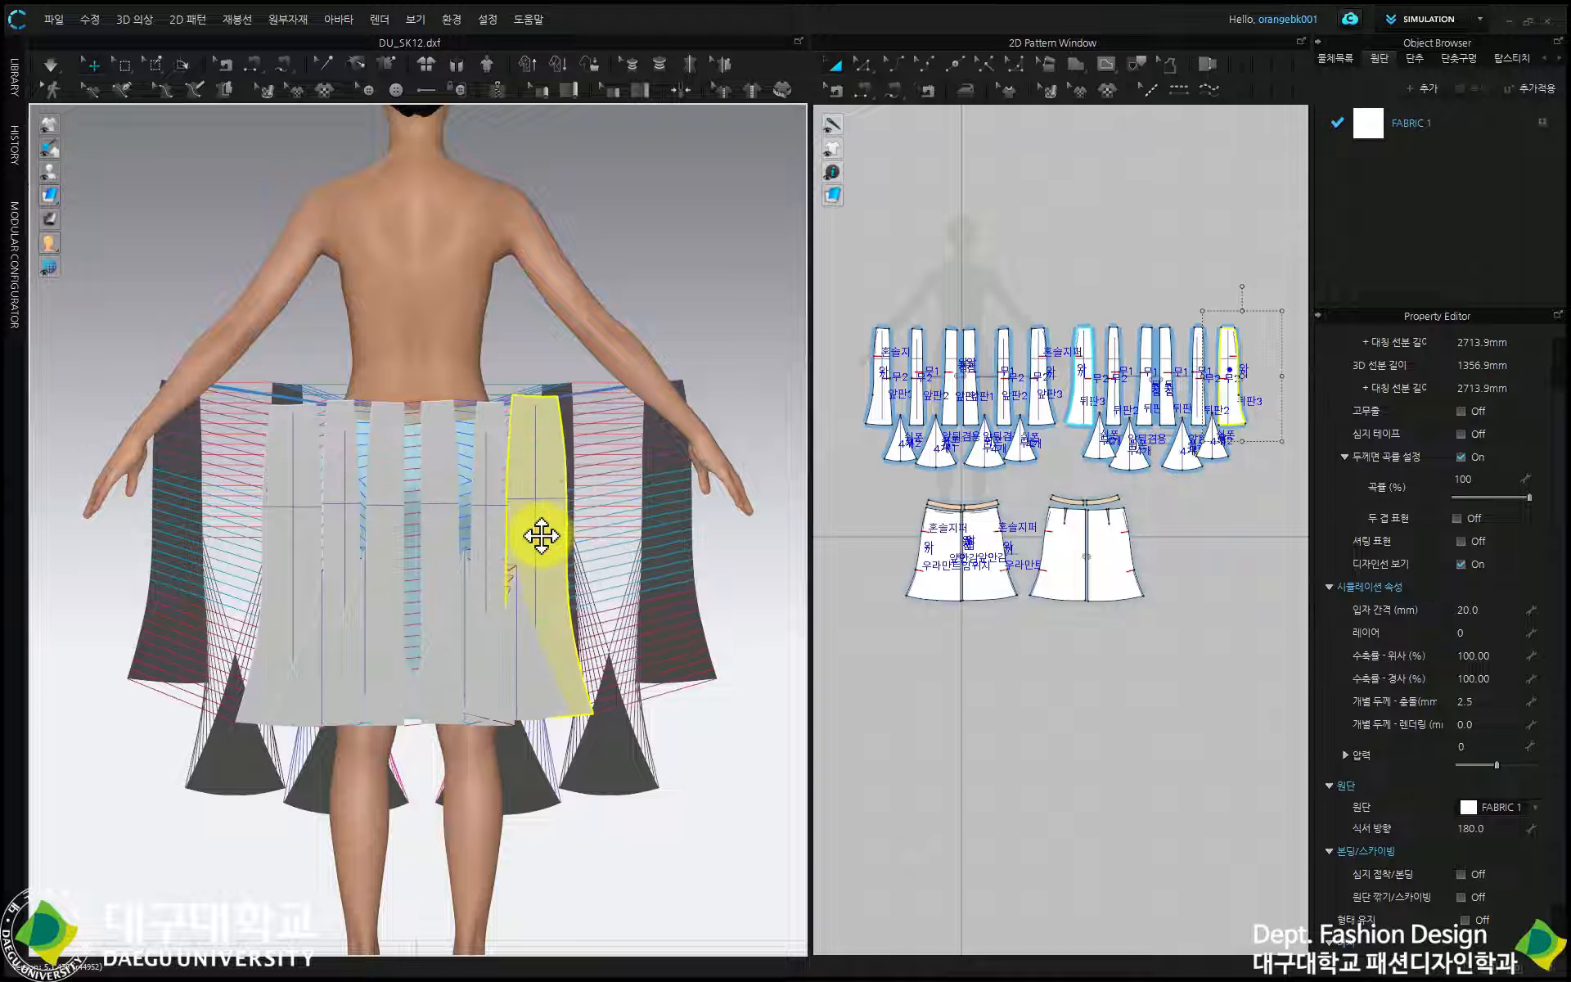
left_click(483, 508)
left_click(526, 514)
left_click(288, 517)
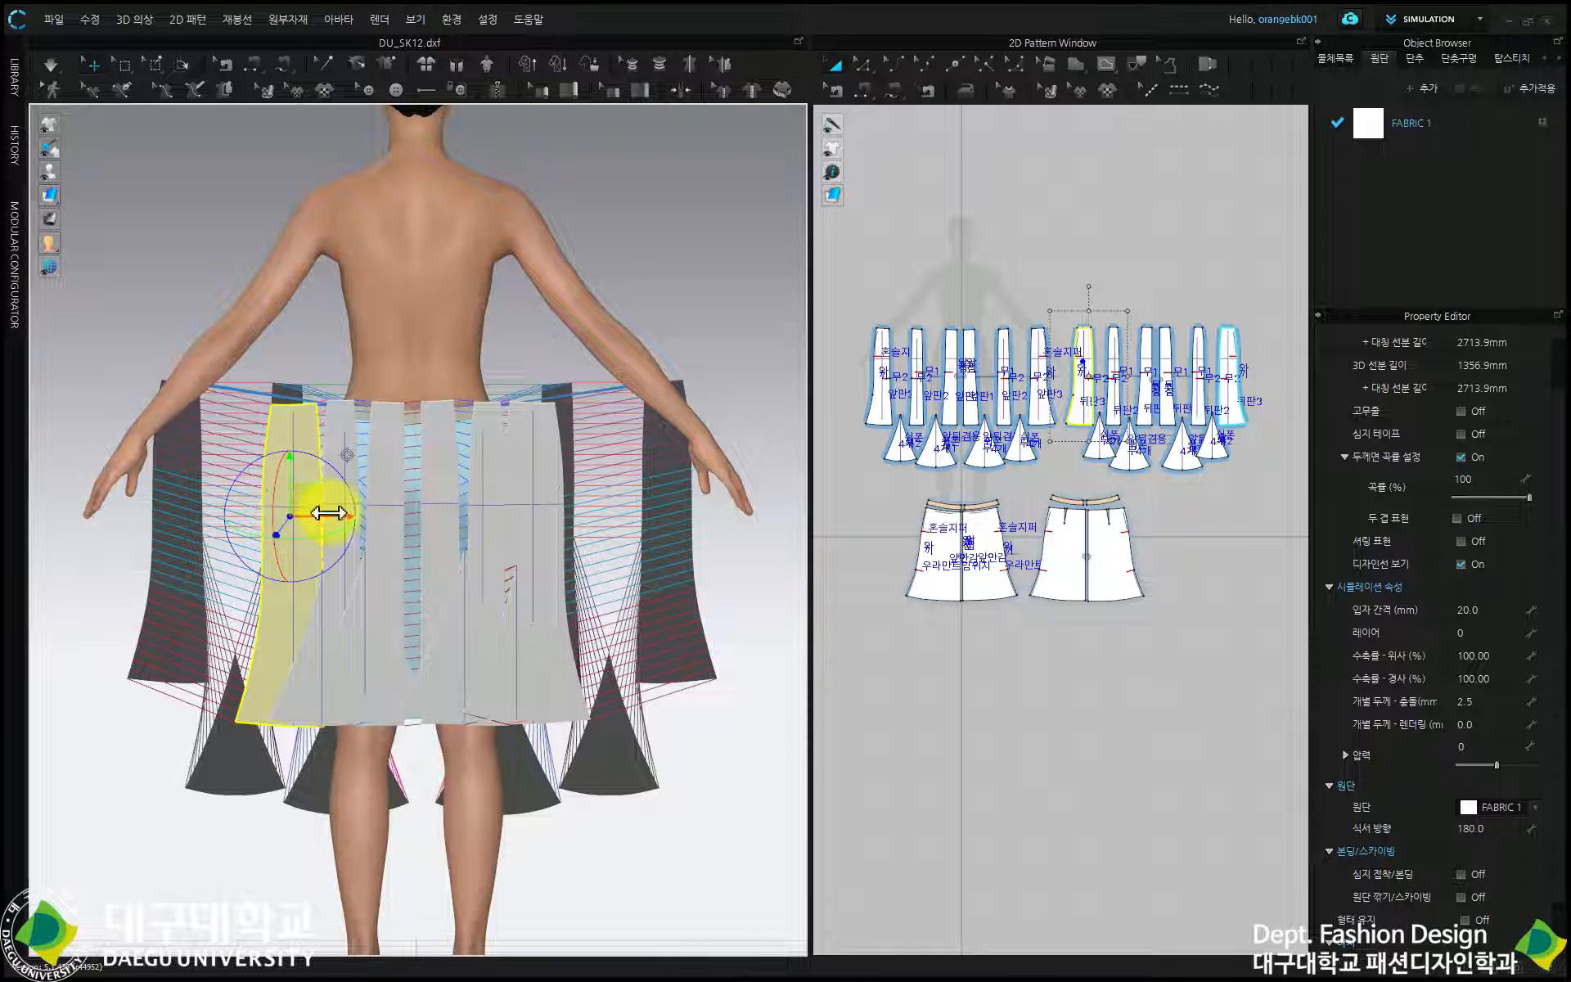
Move the front panels inward one by one from the front view, closing the gaps between them over the lining
right_click_drag(526, 536, 280, 561)
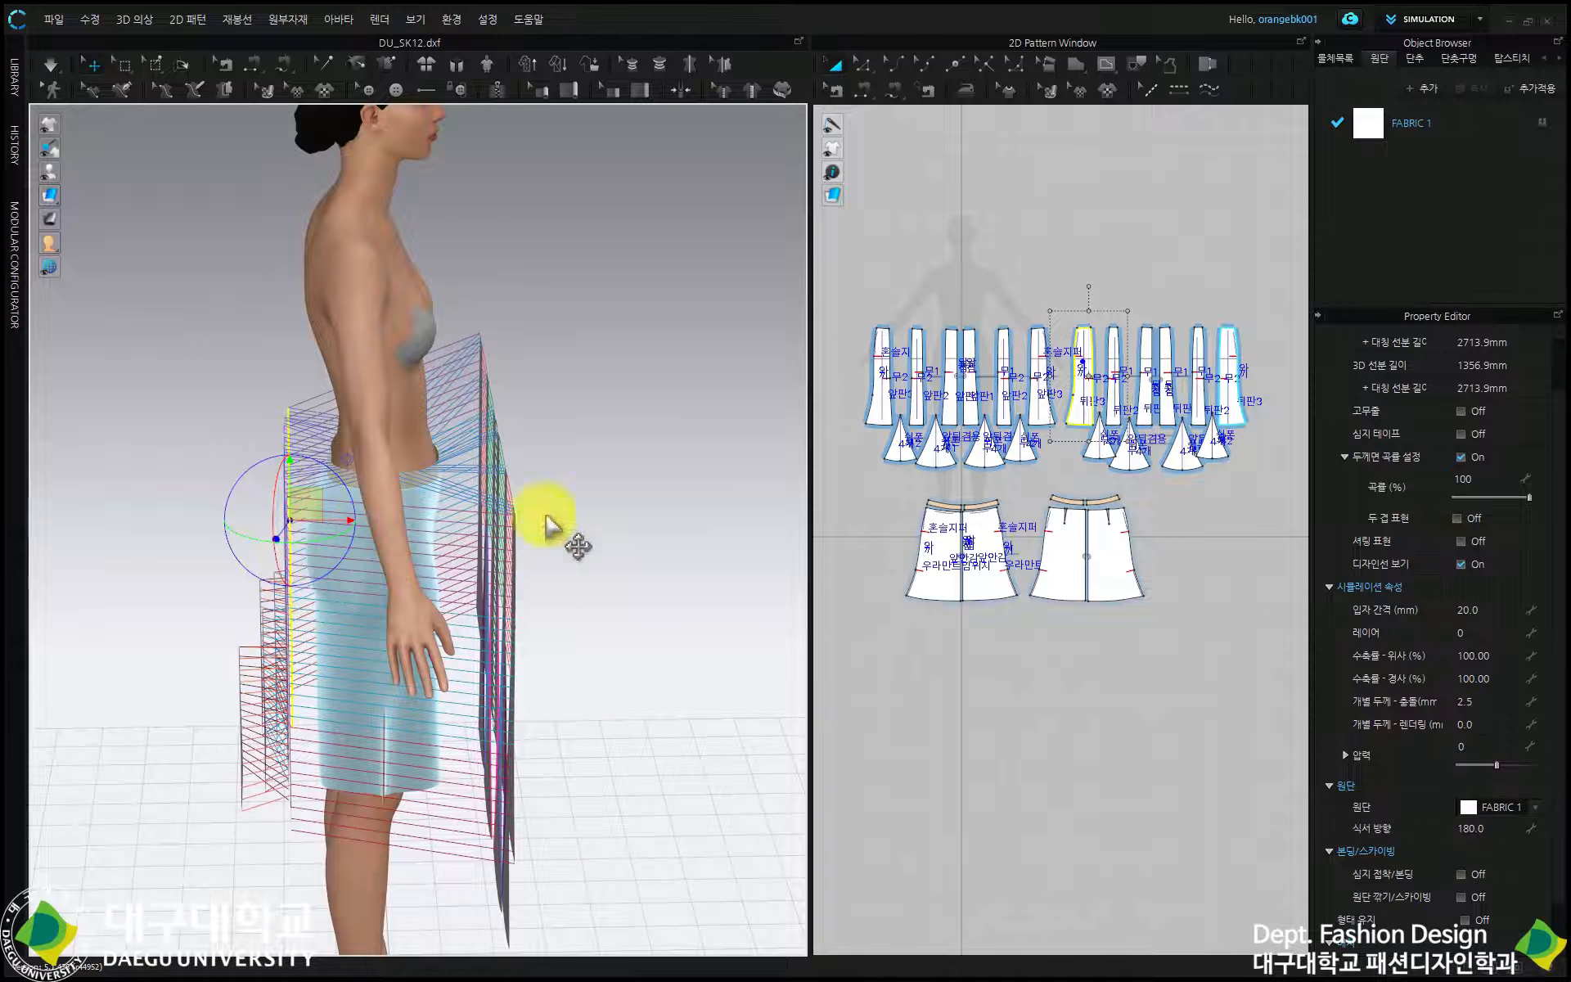
right_click_drag(551, 526, 470, 638)
key("2")
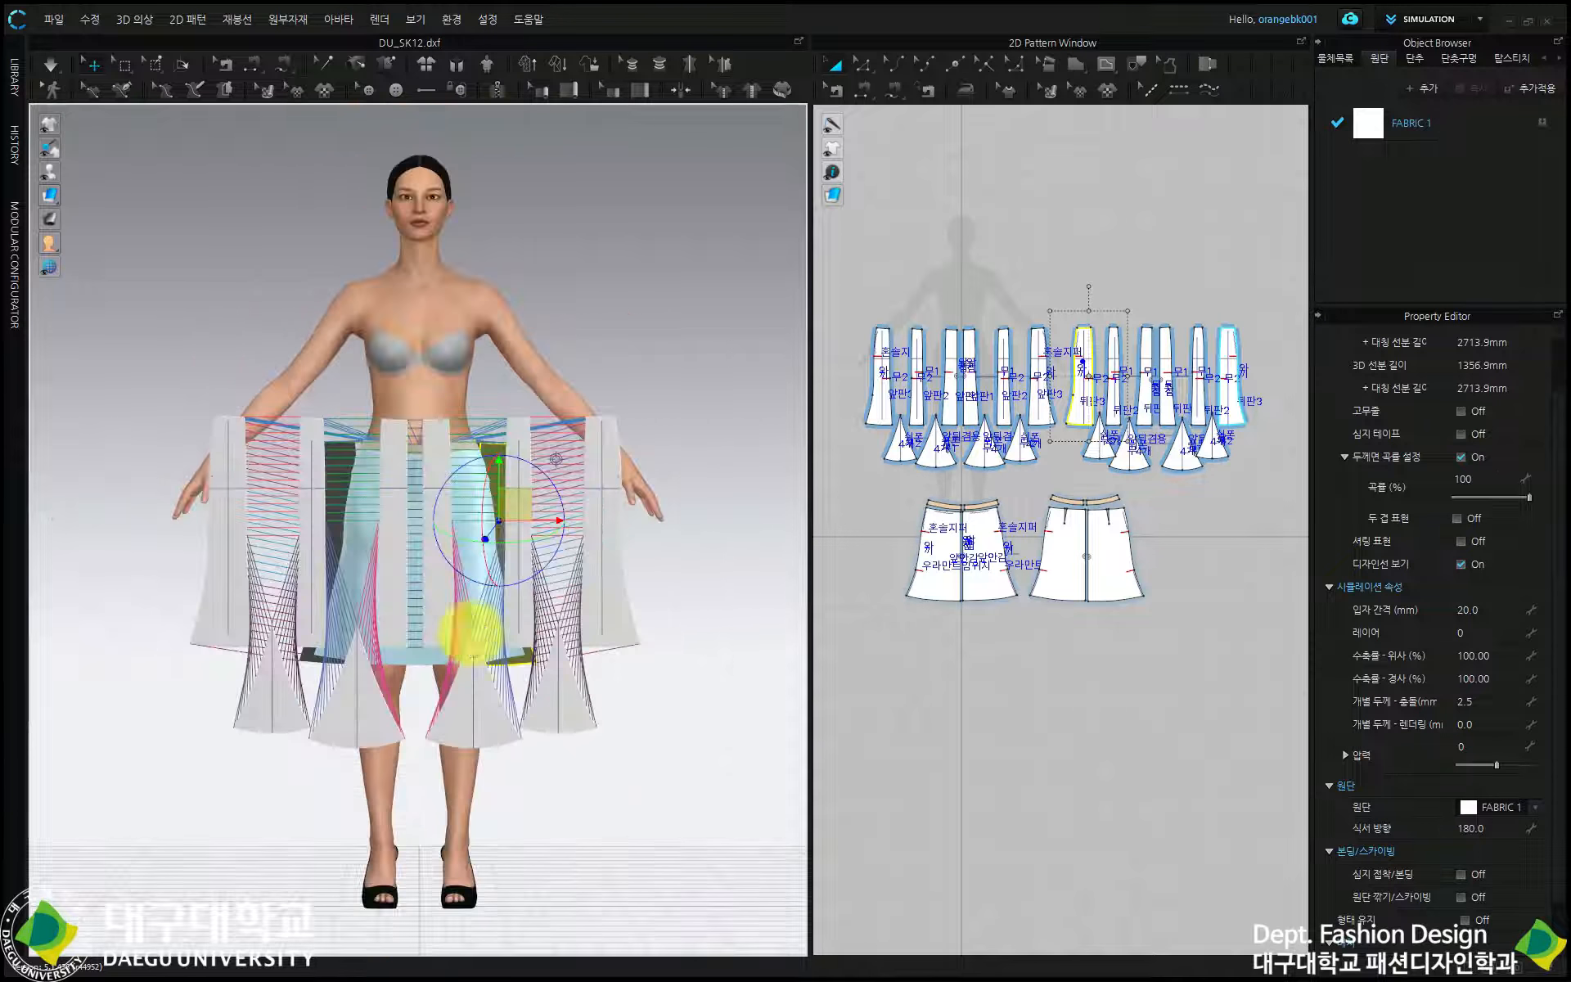
scroll(396, 491, "down", 3)
left_click_drag(387, 499, 444, 492)
left_click_drag(579, 439, 527, 478)
left_click_drag(718, 454, 557, 526)
left_click(561, 524)
left_click_drag(256, 521, 358, 553)
left_click_drag(129, 508, 305, 531)
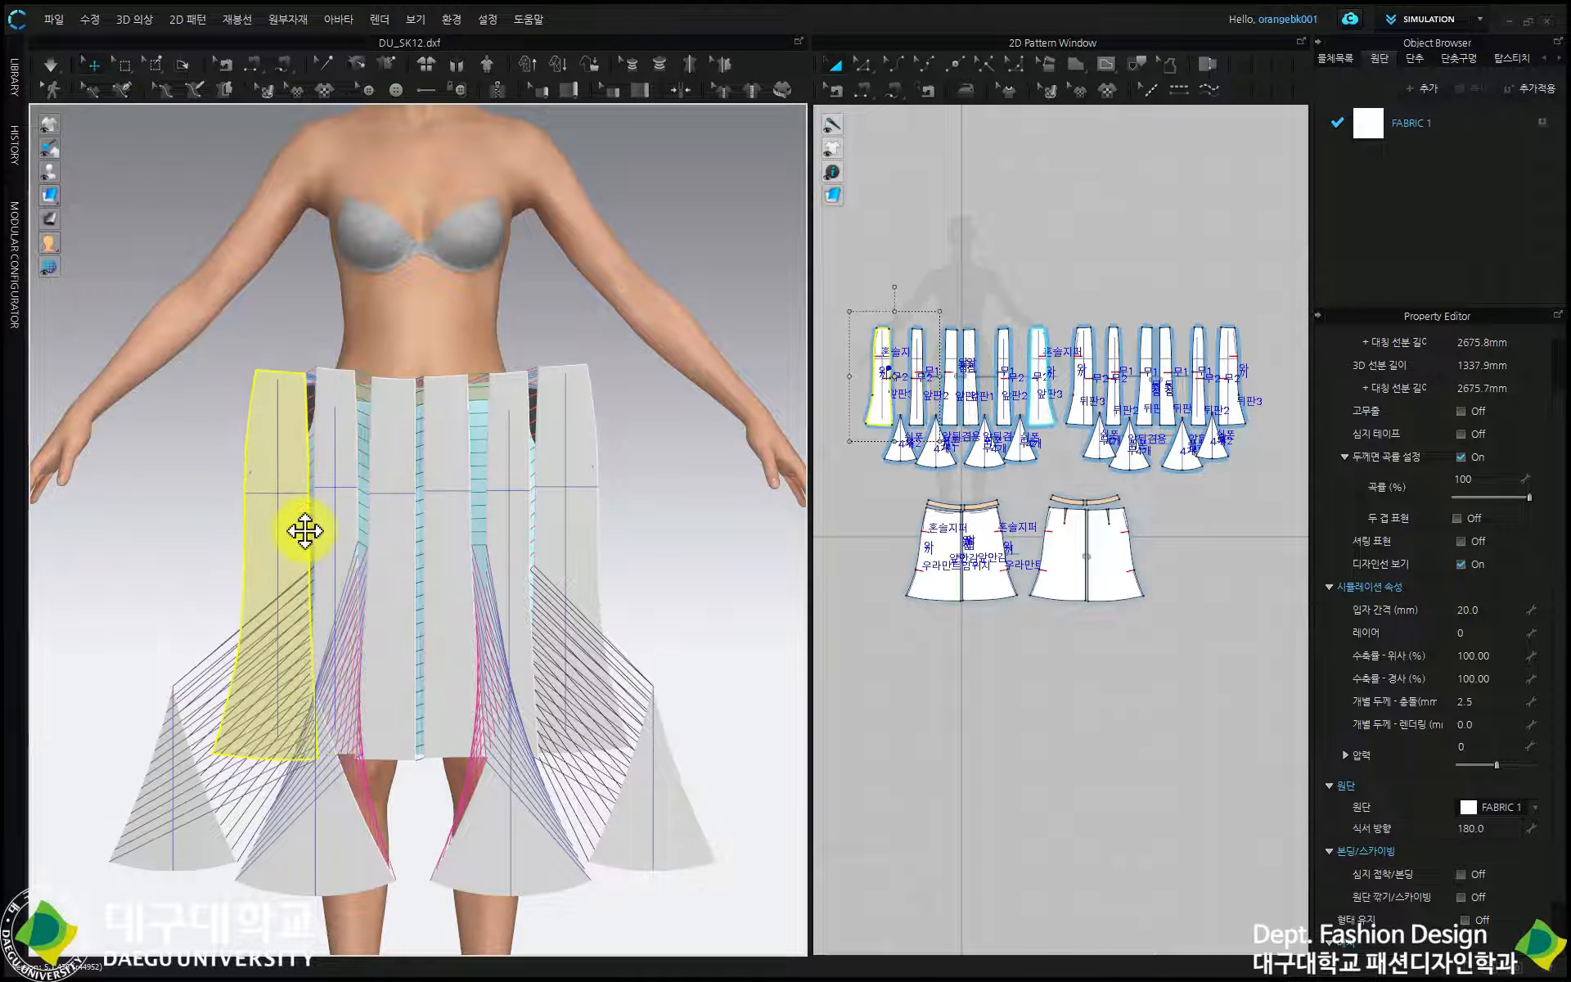
left_click(279, 567)
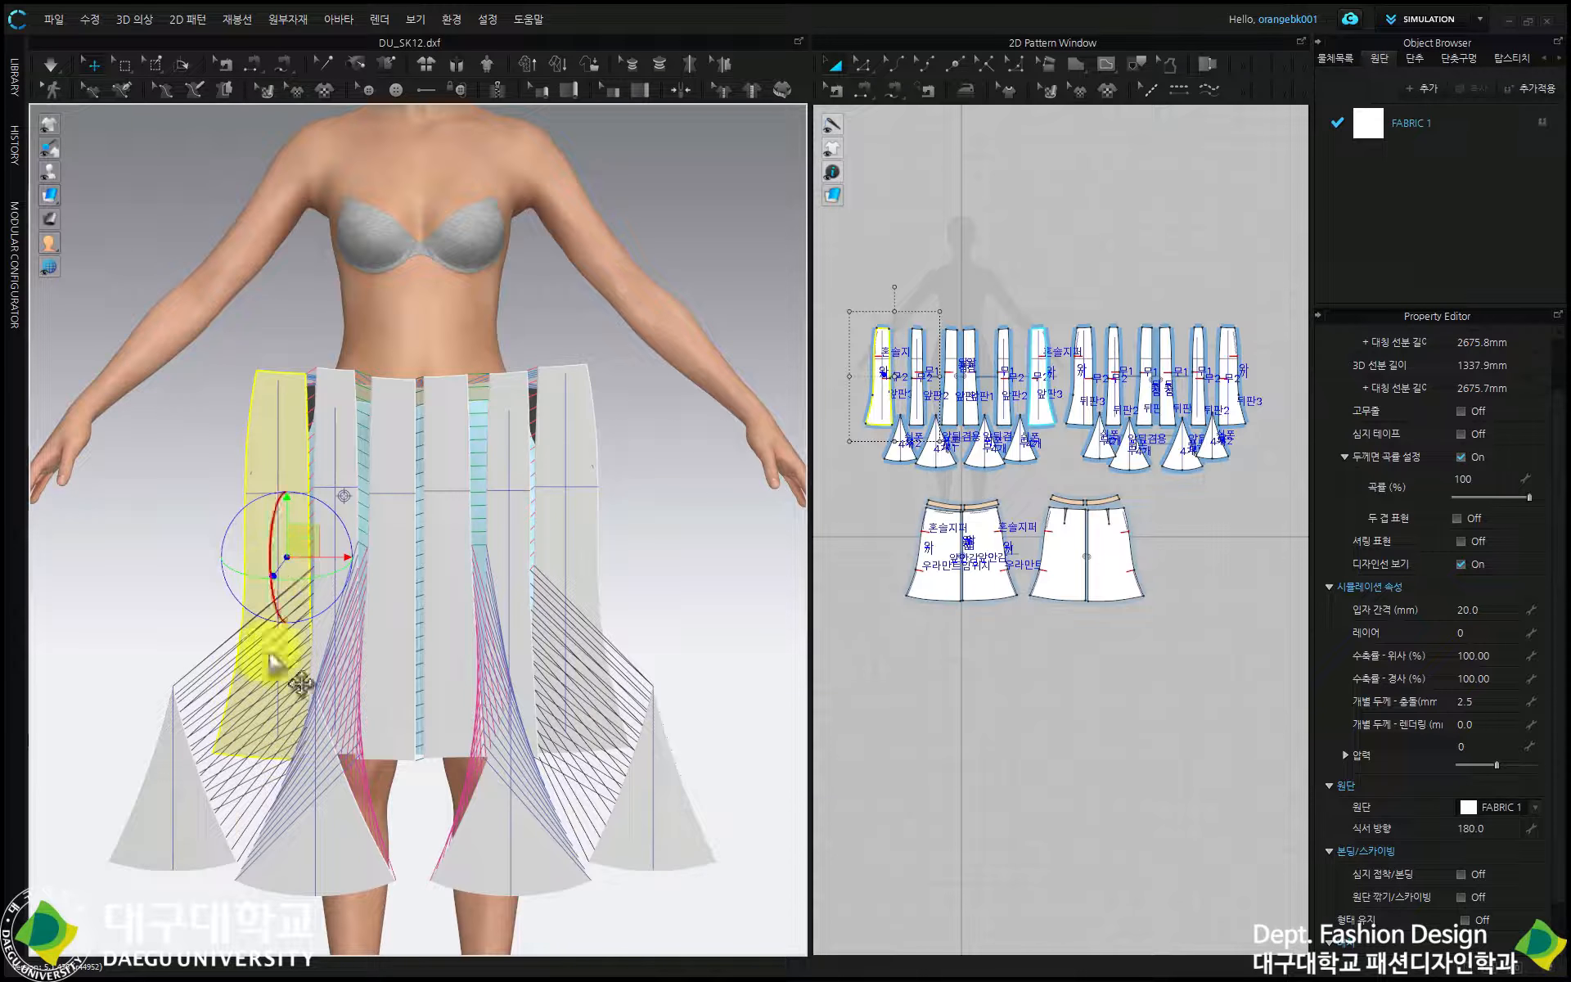
Raise the four front gores and shift them inward over the gaps between the front panels, aligning their hems with the panel hems
left_click(310, 843)
left_click_drag(311, 842, 374, 699)
left_click(205, 830)
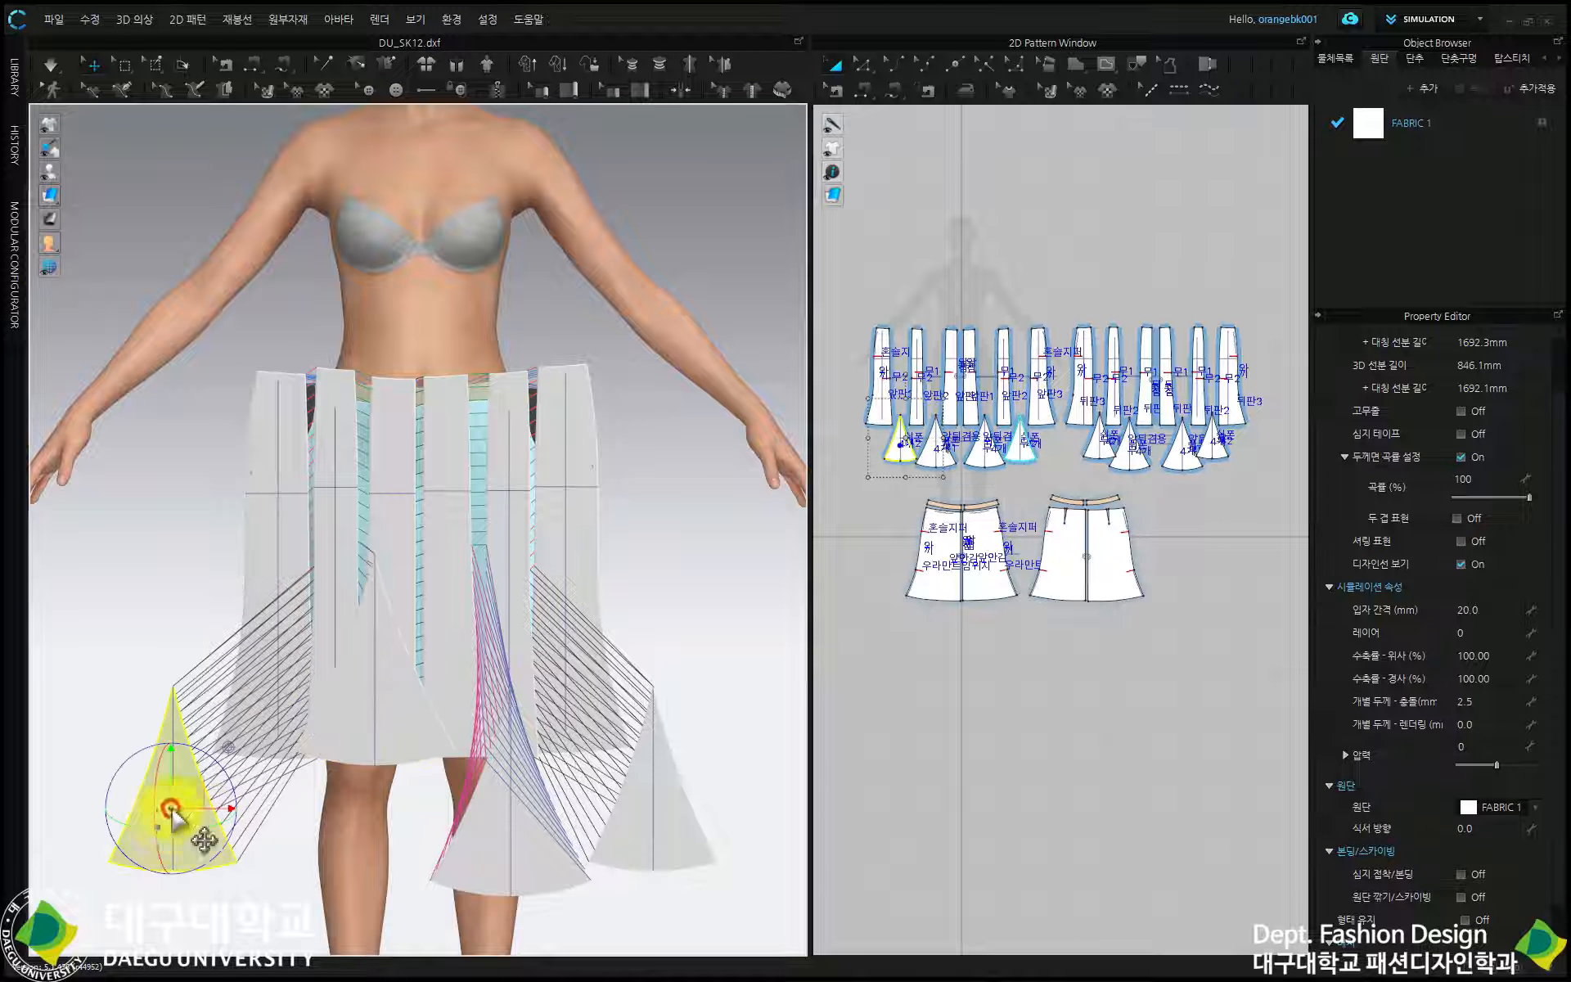
left_click_drag(160, 830, 277, 720)
left_click(495, 834)
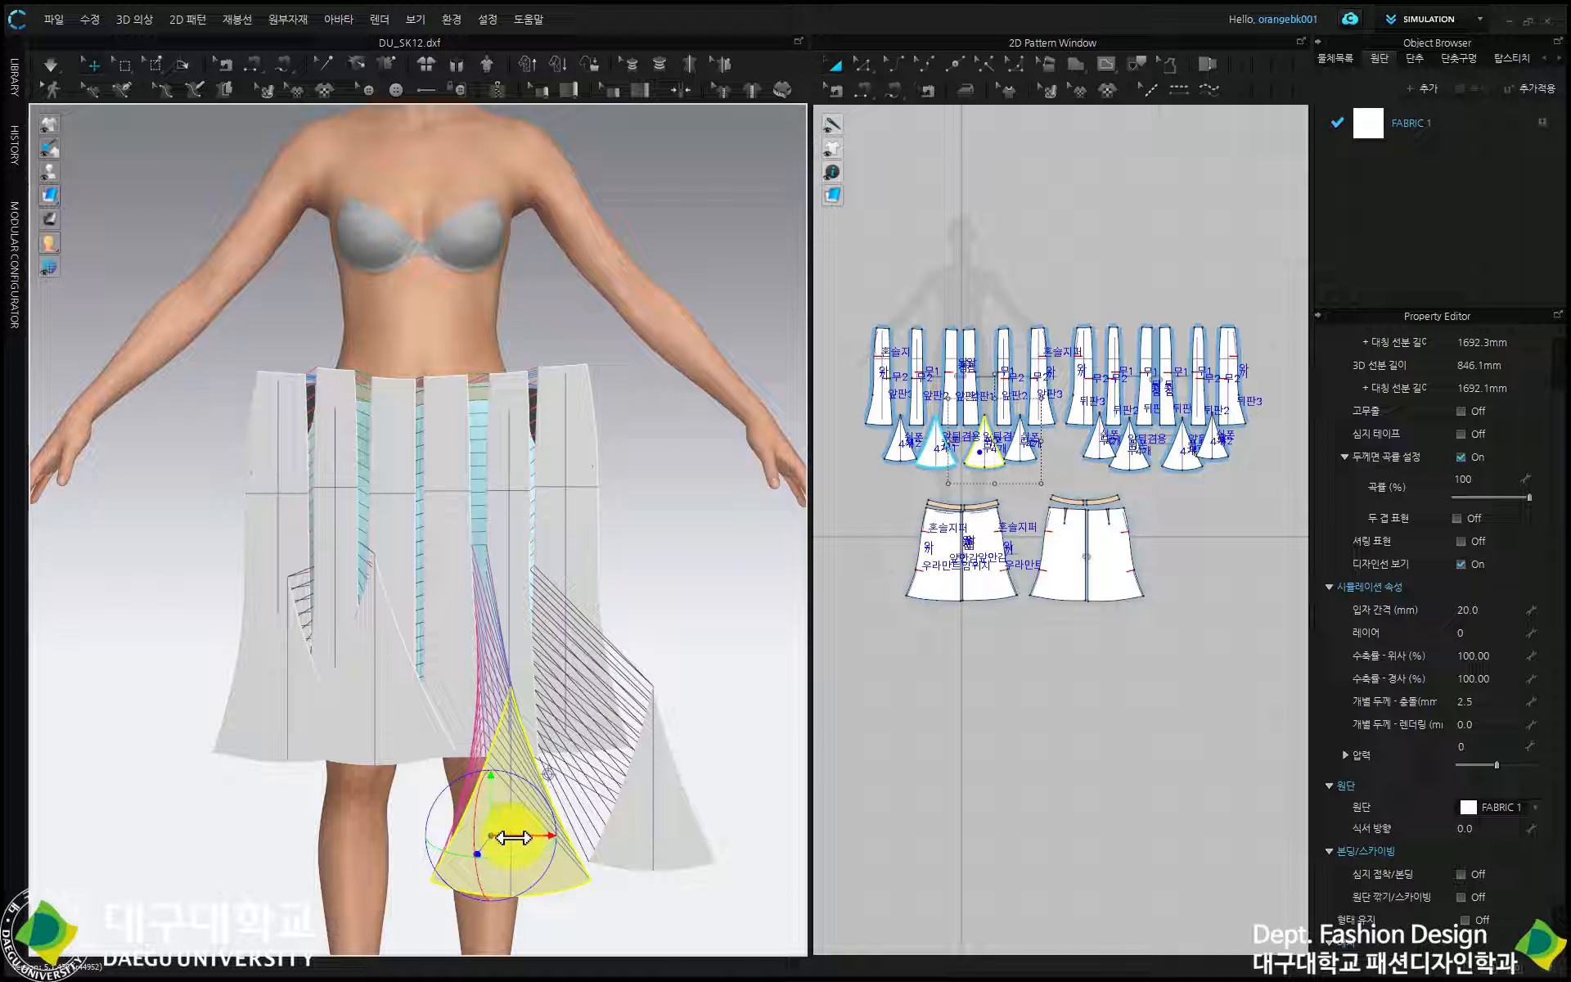
scroll(514, 835, "down", 3)
scroll(458, 622, "up", 4)
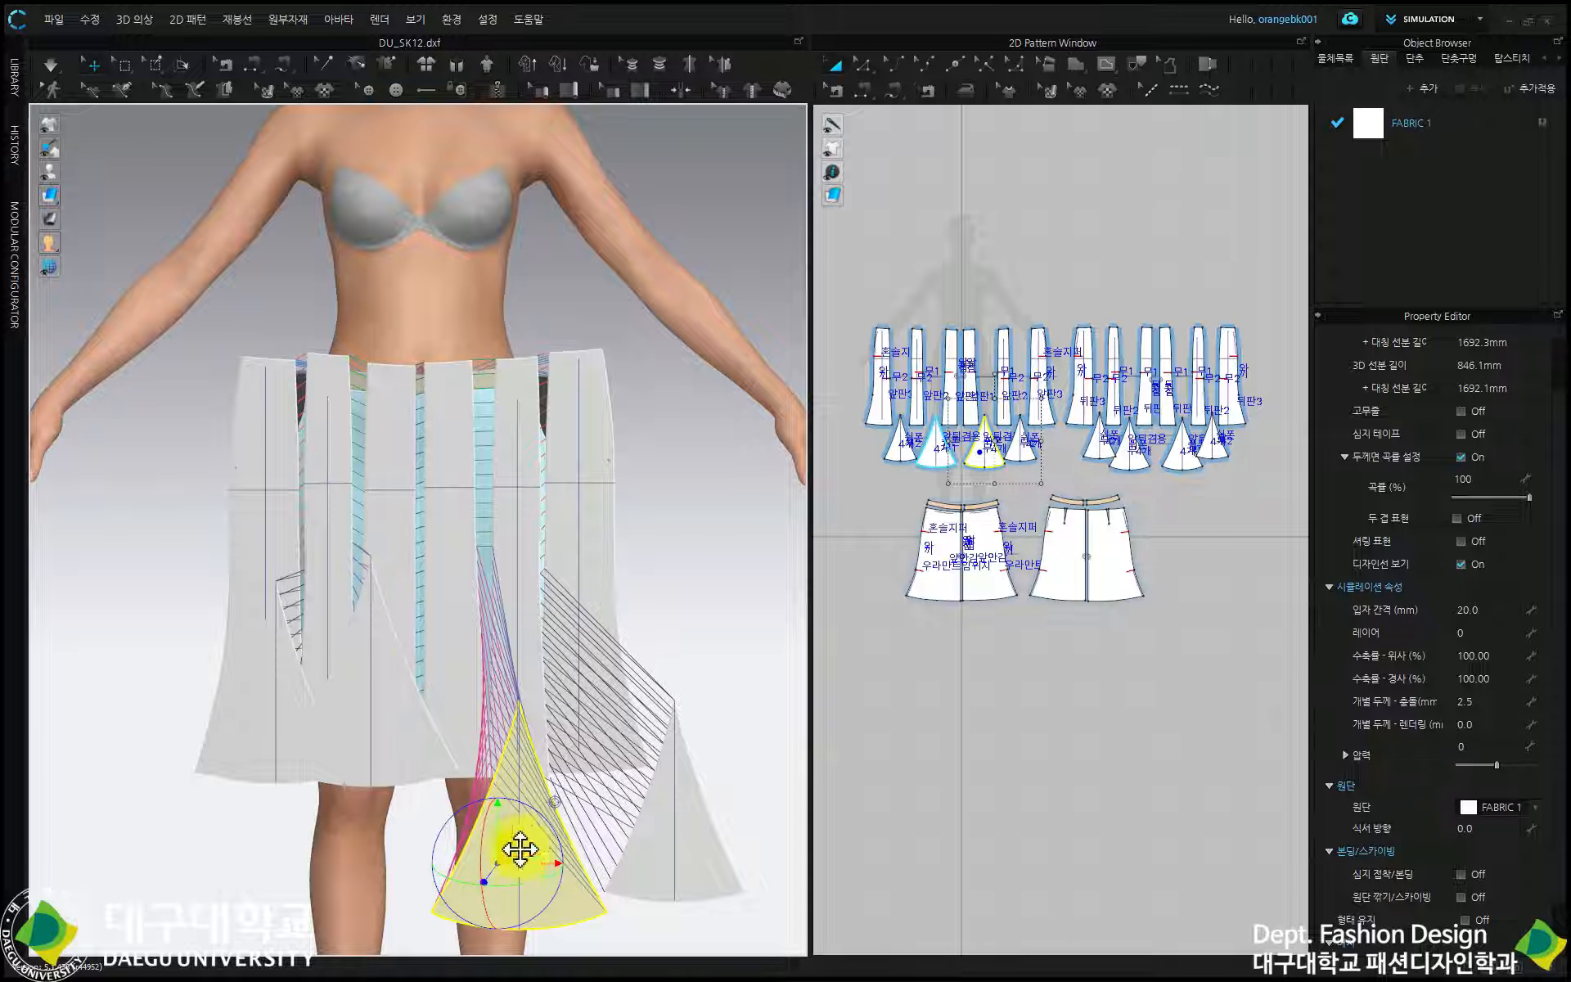
left_click_drag(519, 851, 491, 707)
mouse_move(469, 736)
left_mouse_down()
mouse_move(469, 753)
mouse_move(495, 709)
mouse_move(695, 849)
left_mouse_up()
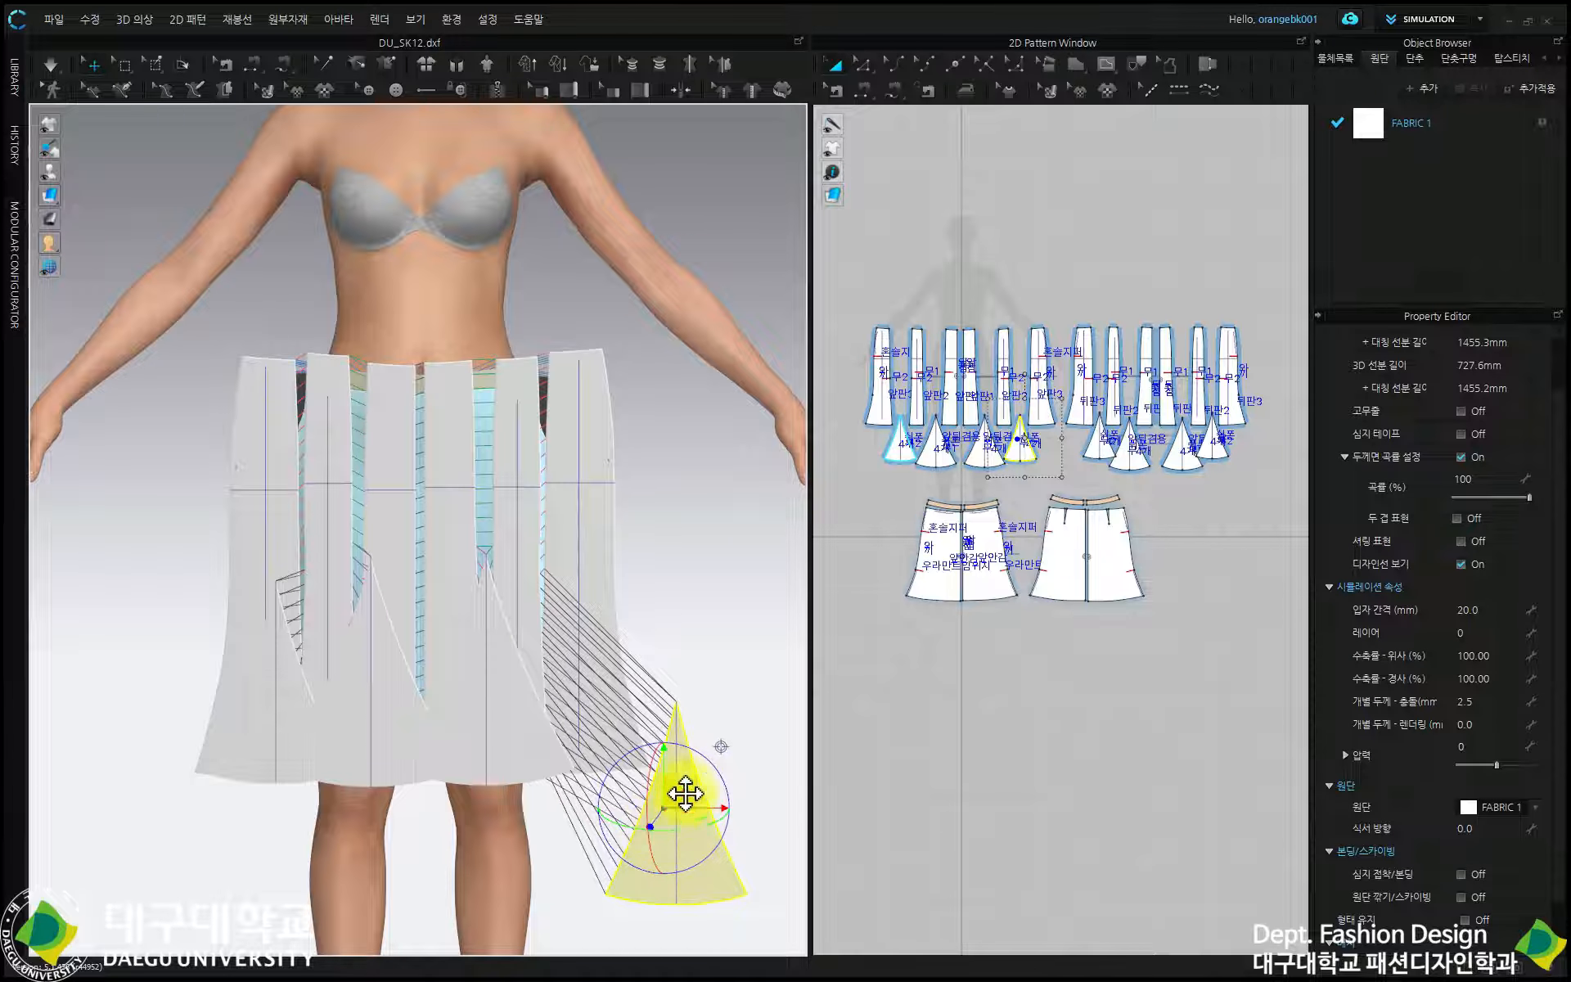
left_click_drag(671, 789, 553, 663)
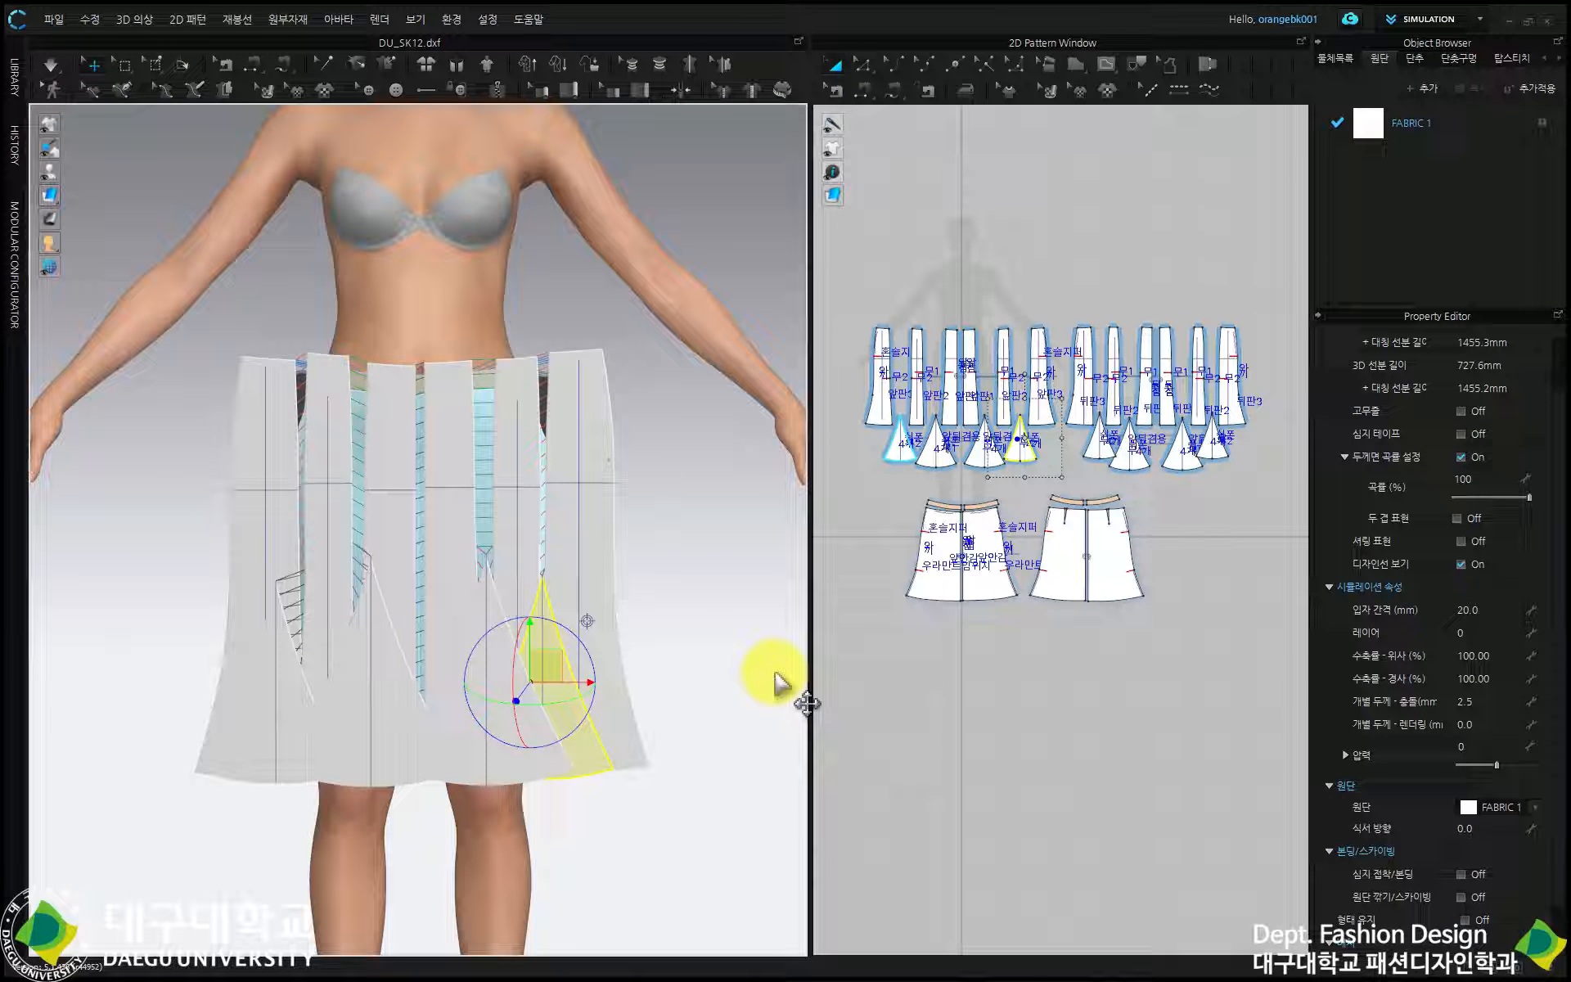
From the side view, move all front shell panels and gores closer to the body, and shift the outer front panels further in
key("6")
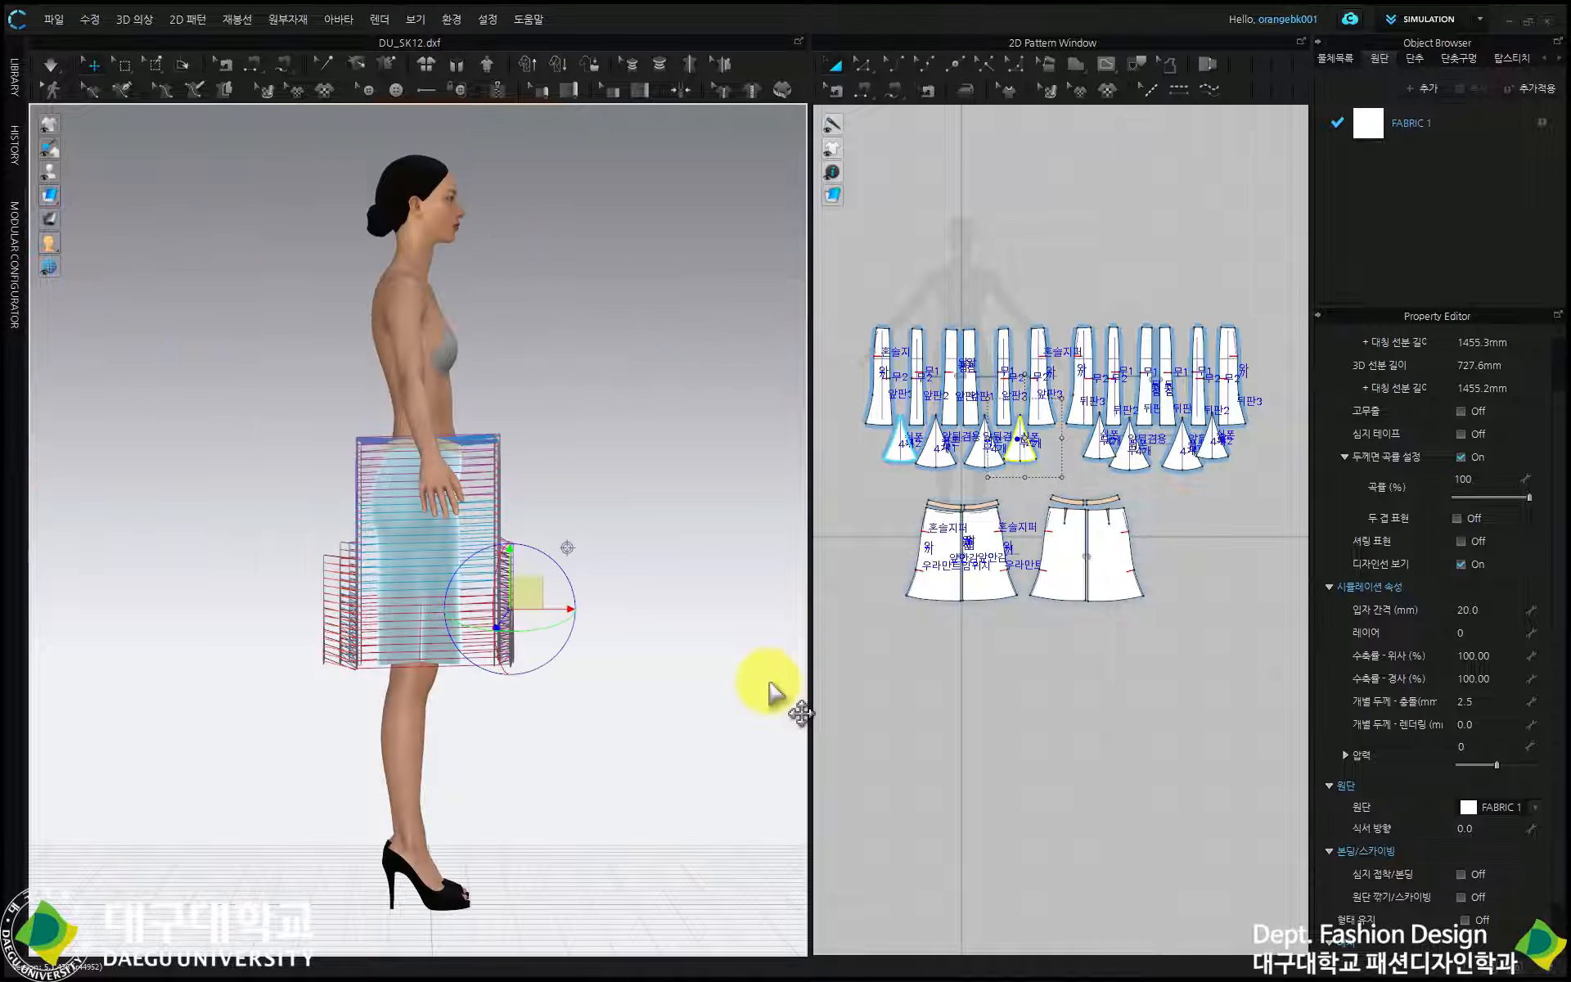
left_click_drag(847, 303, 1062, 484)
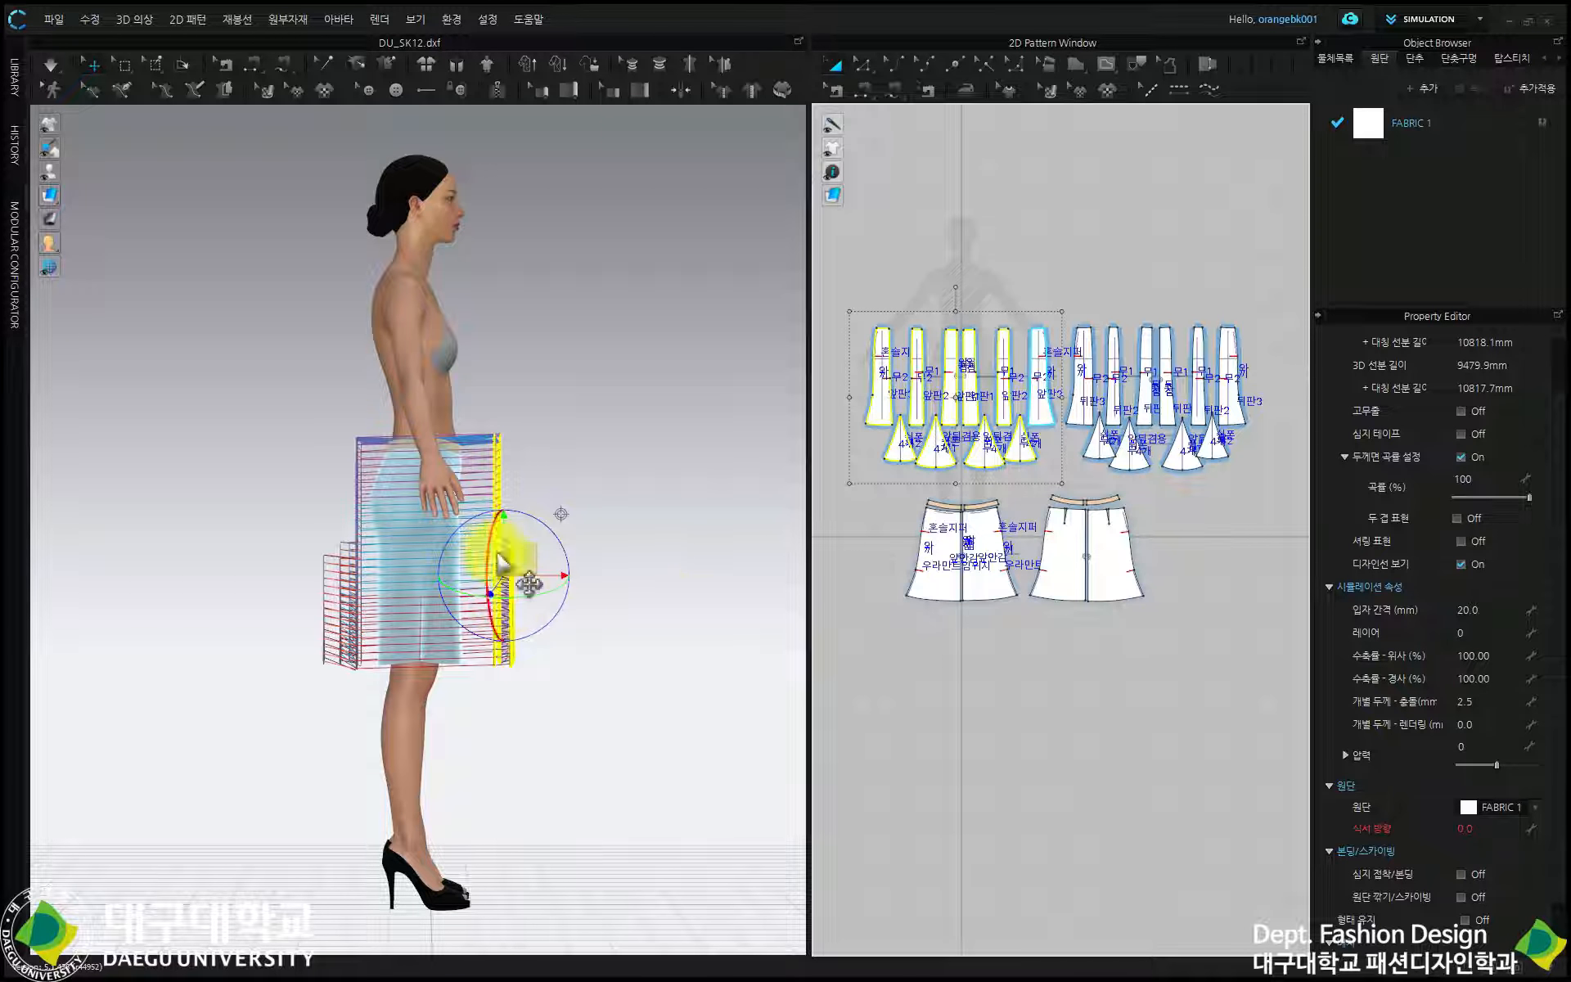
left_click_drag(545, 577, 524, 583)
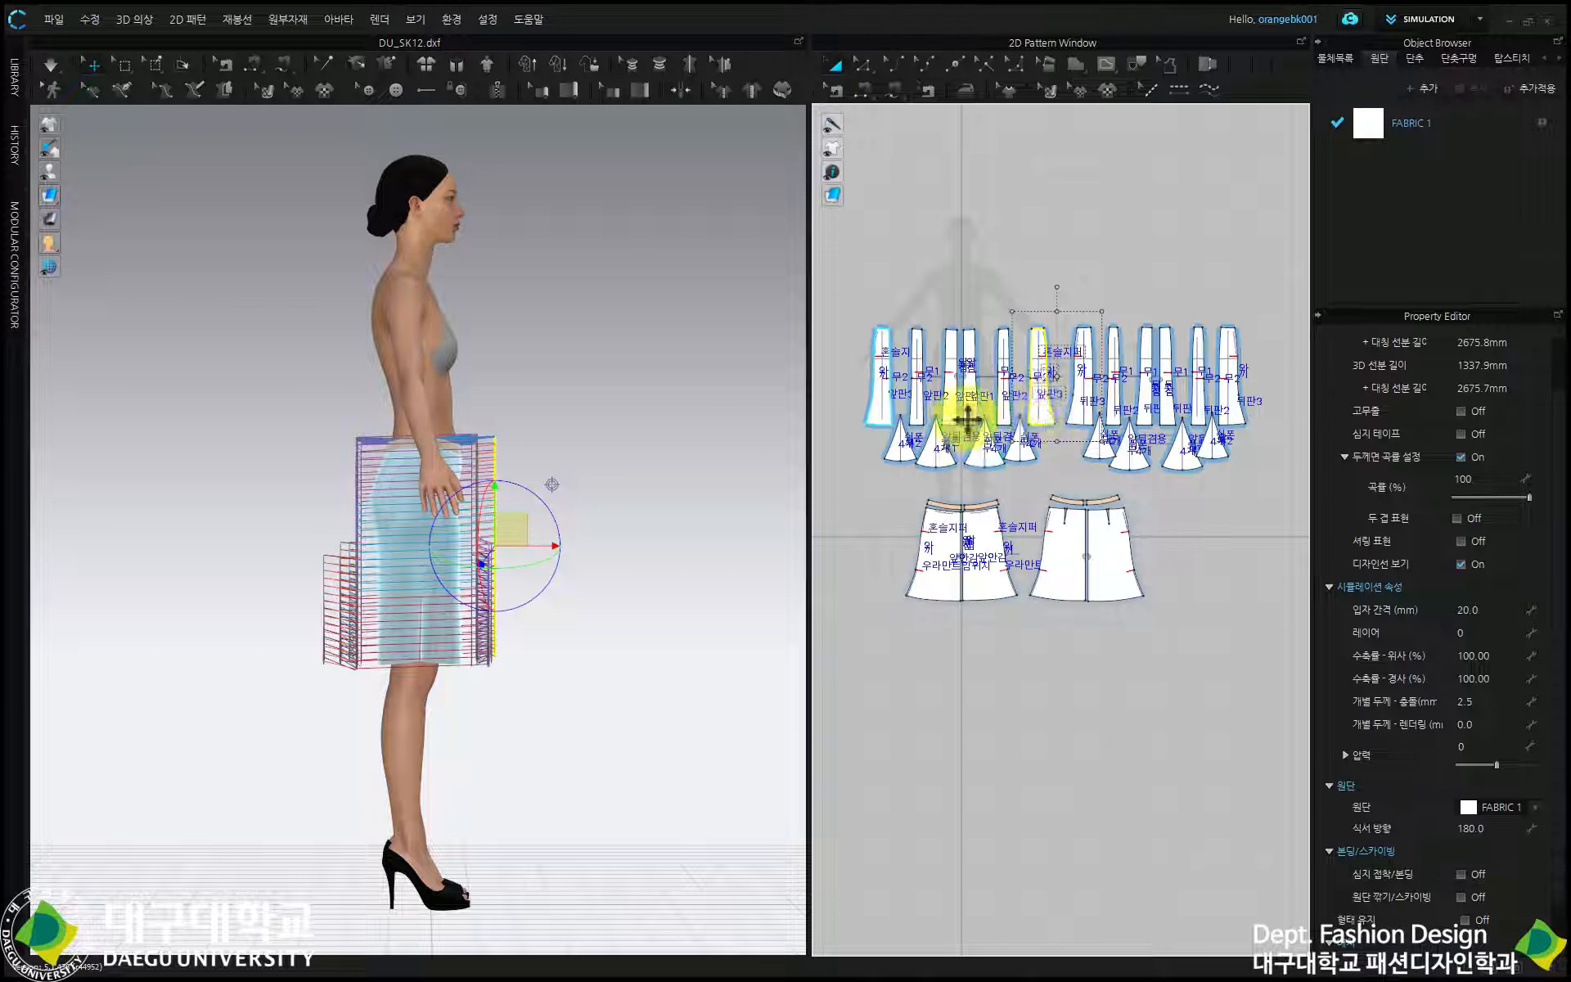
left_click(1041, 389)
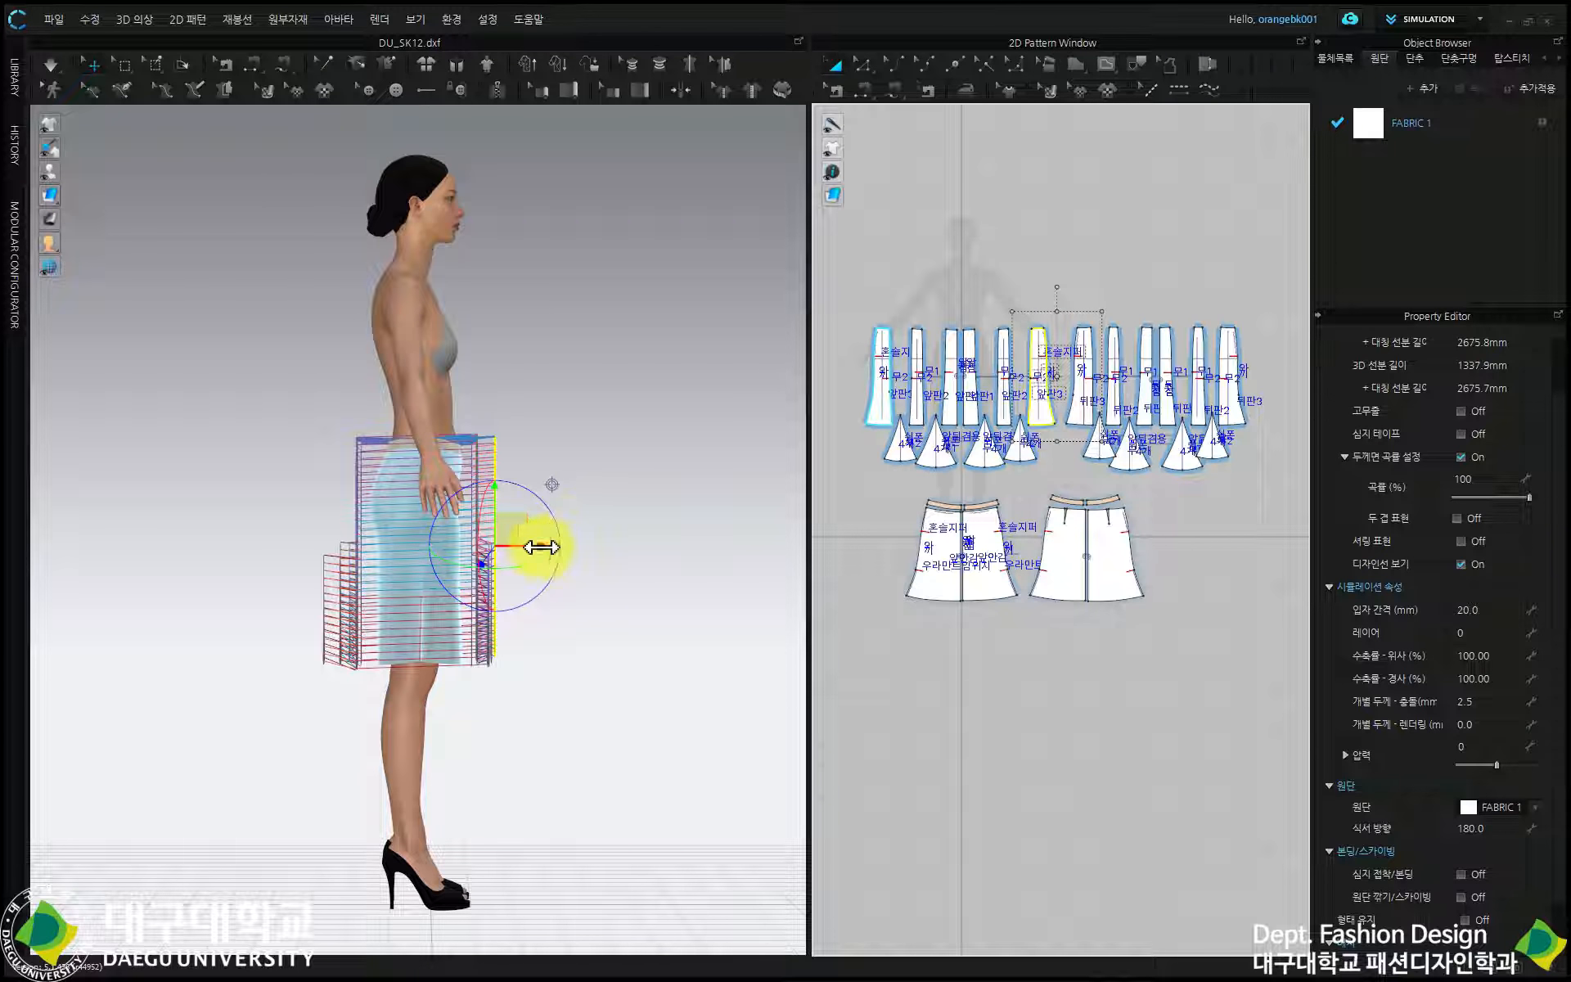
left_click_drag(541, 547, 529, 550)
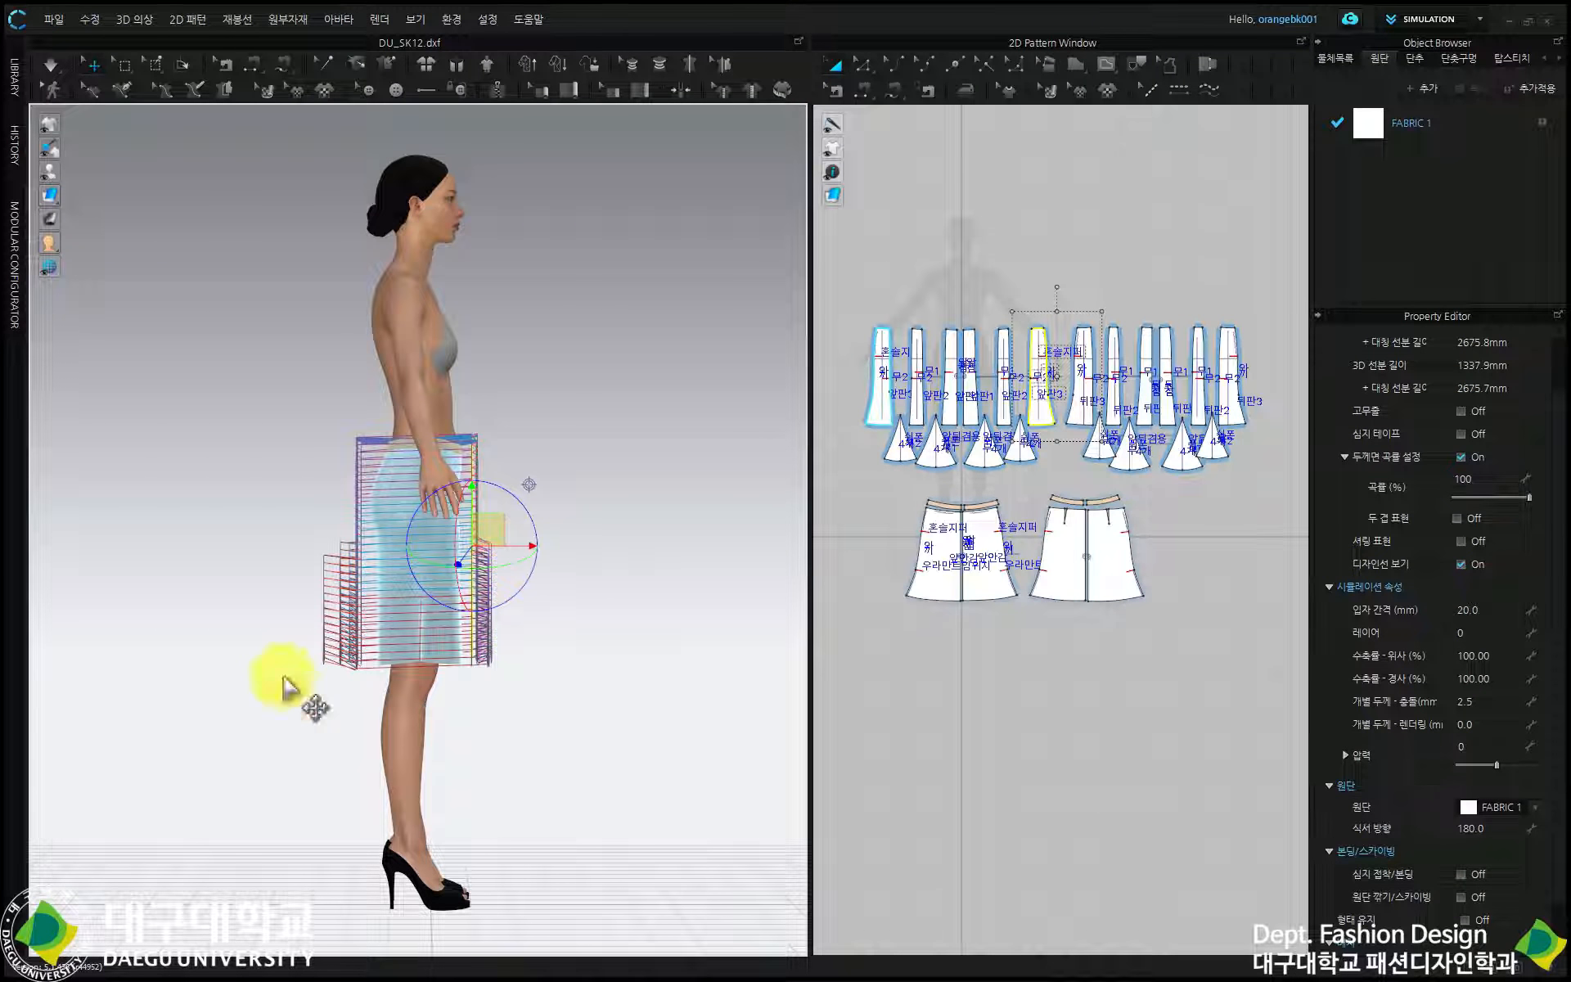
Simulate the skirt to drape the sewn shell over the lining, tug the cloth at the front waist, and stop the simulation
key("2")
scroll(573, 465, "down", 4)
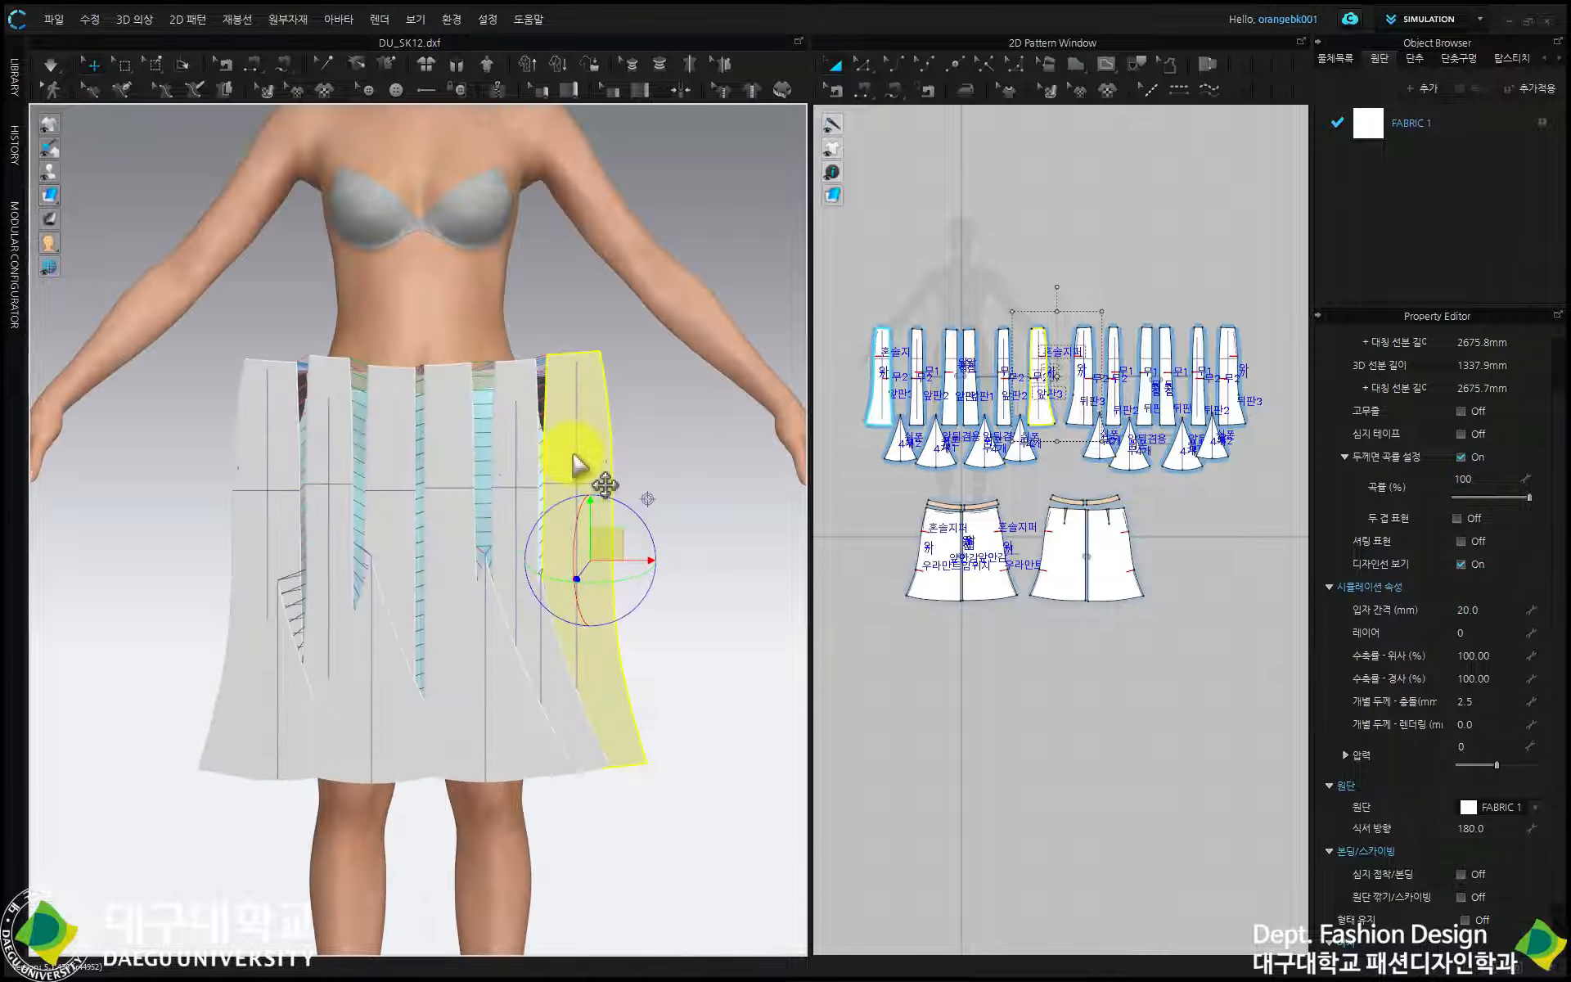
right_click_drag(498, 401, 372, 434)
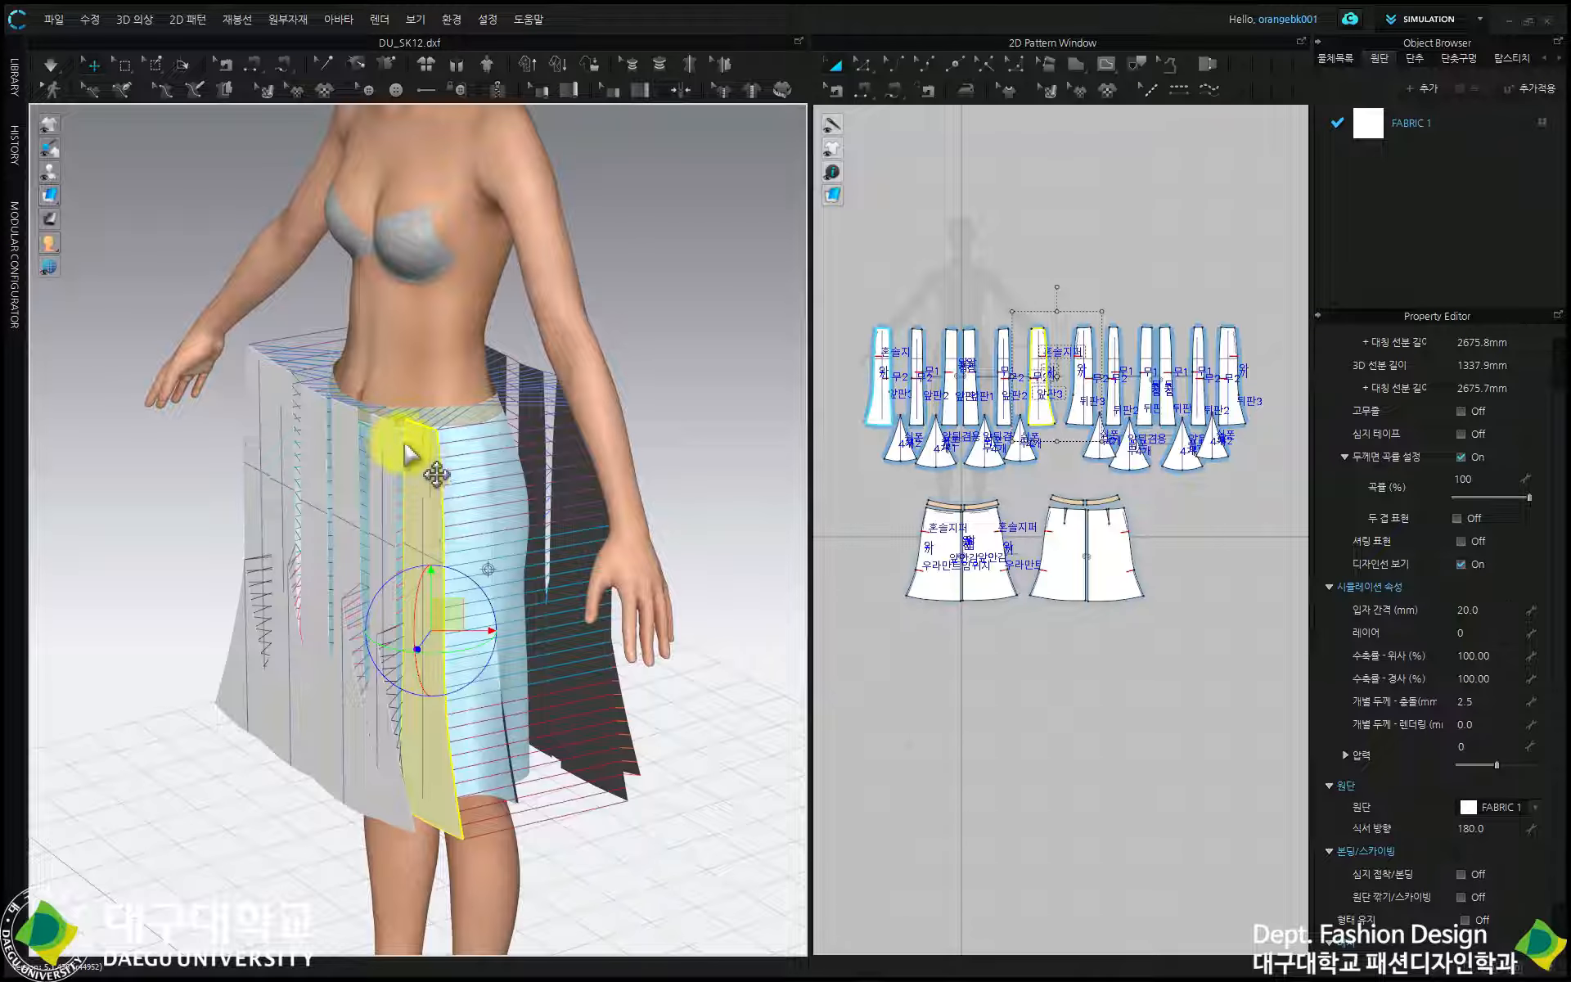
right_click_drag(399, 559, 491, 379)
right_click_drag(622, 536, 543, 561)
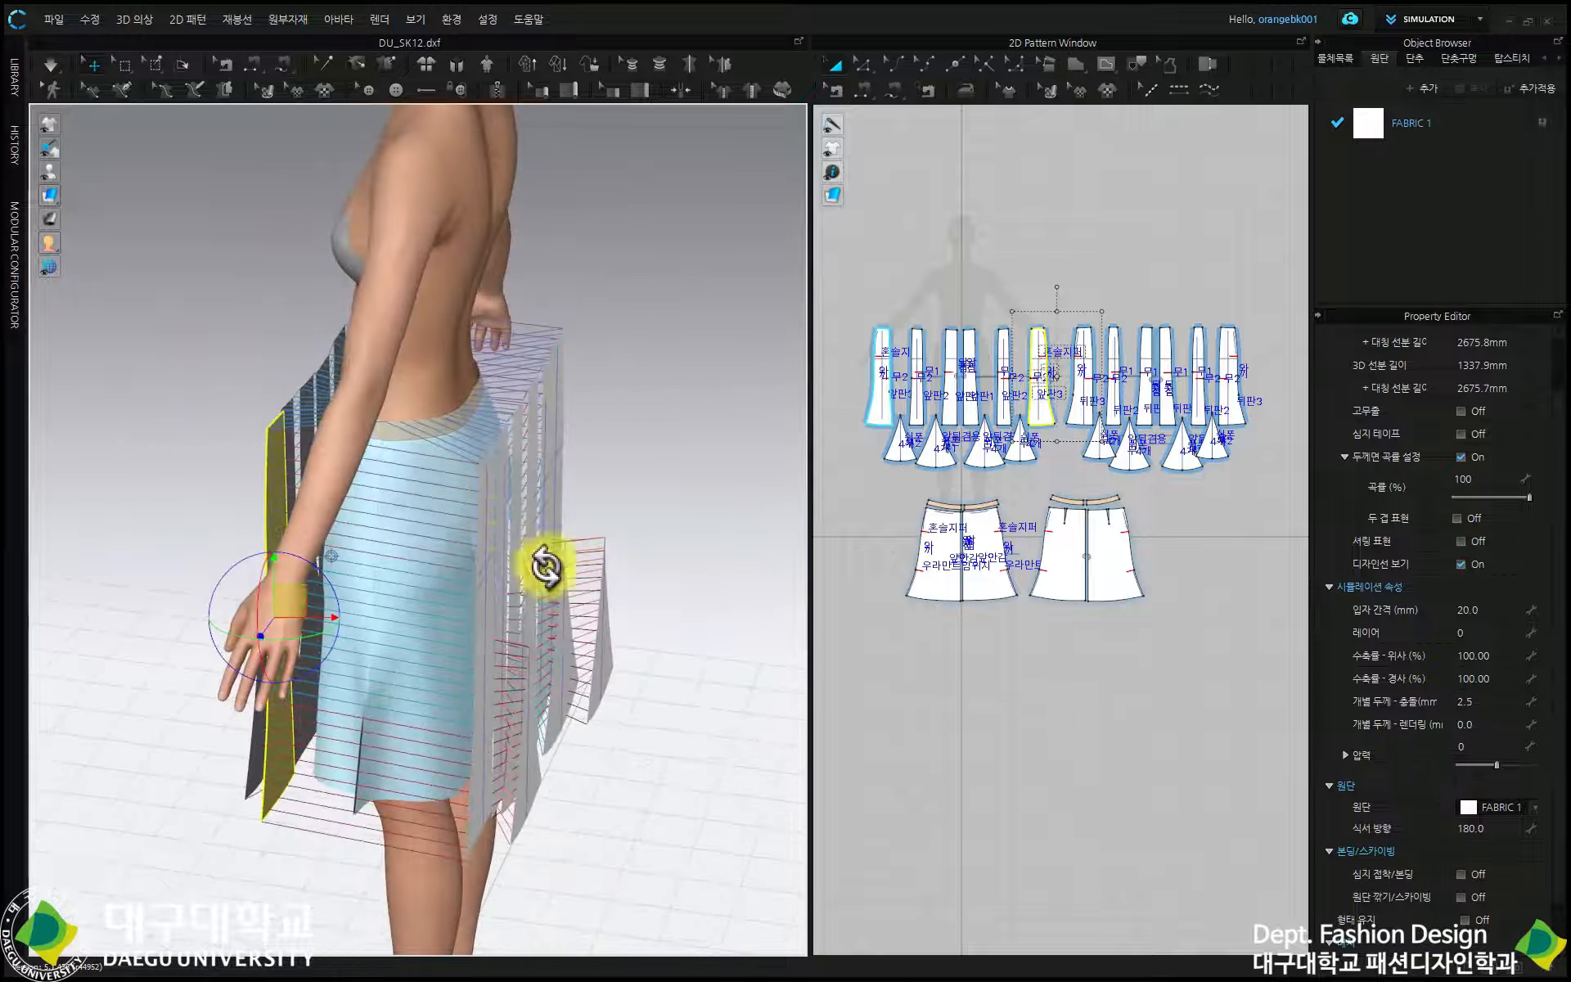
left_click(50, 65)
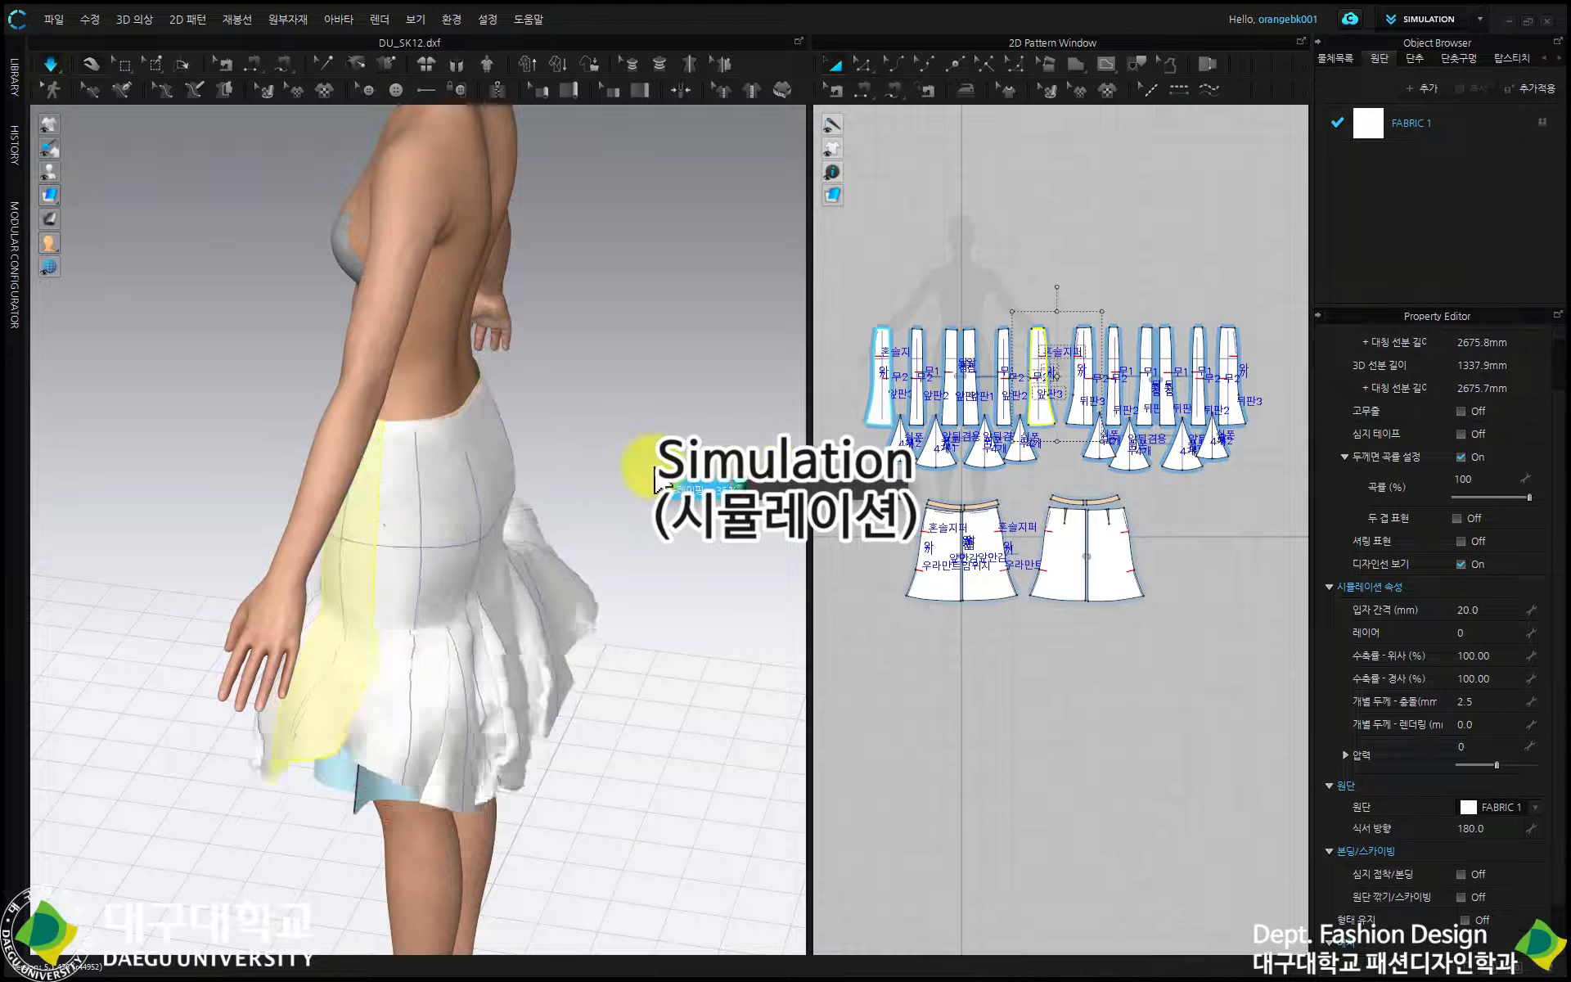
right_click_drag(603, 516, 803, 466)
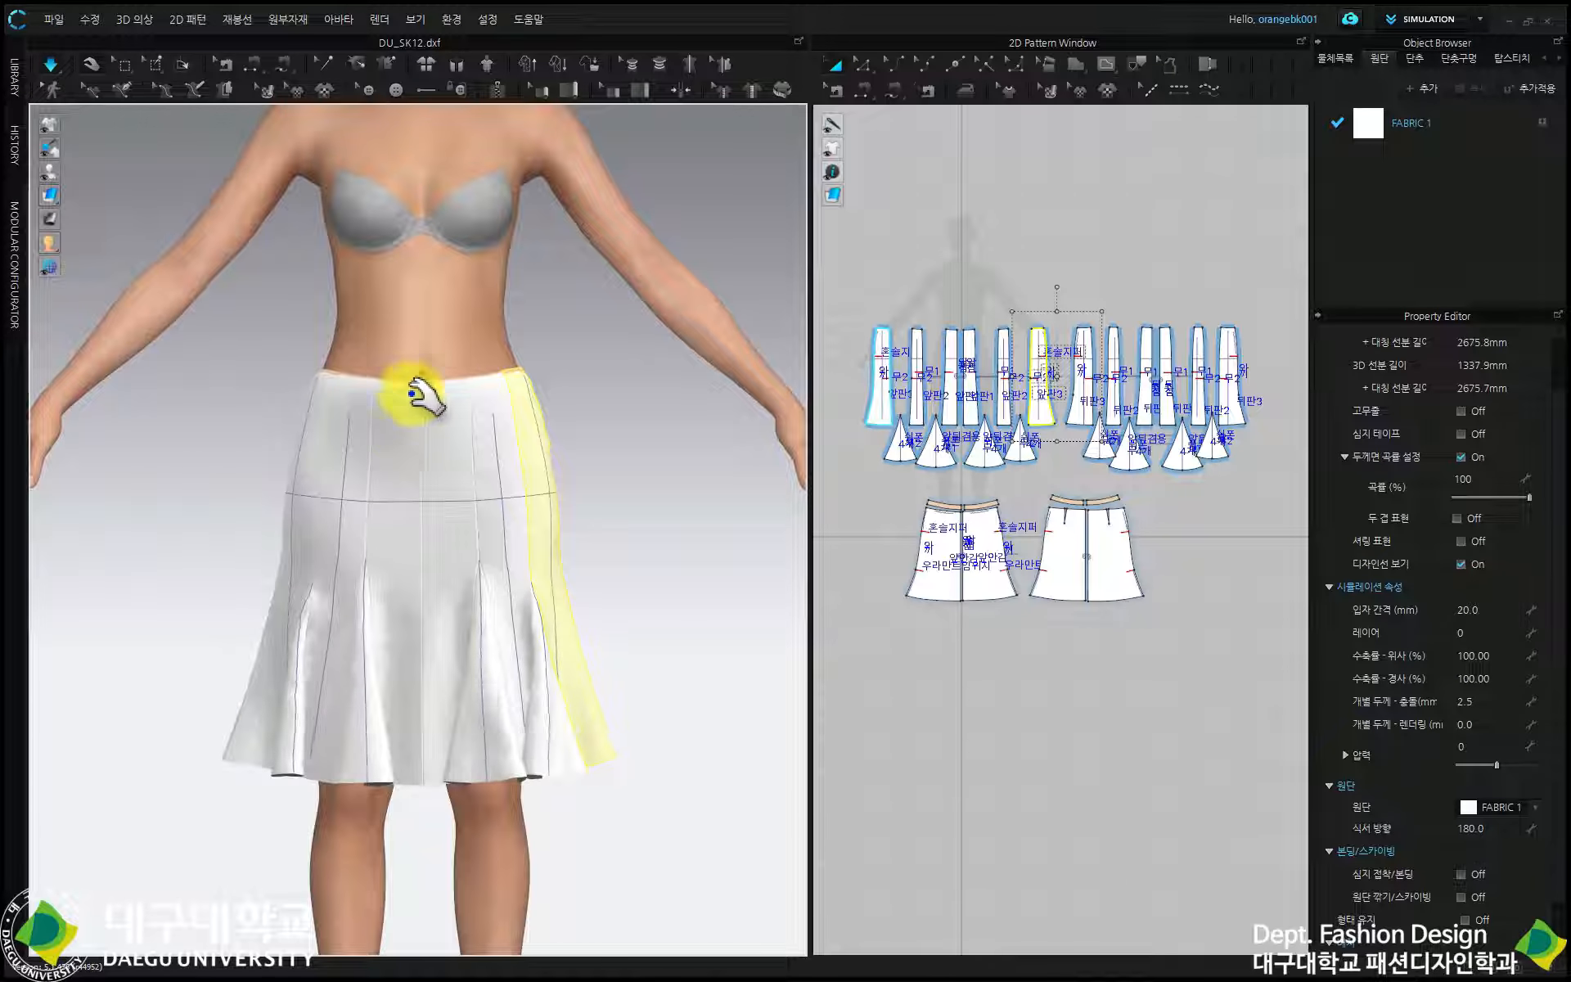
left_click_drag(417, 395, 459, 433)
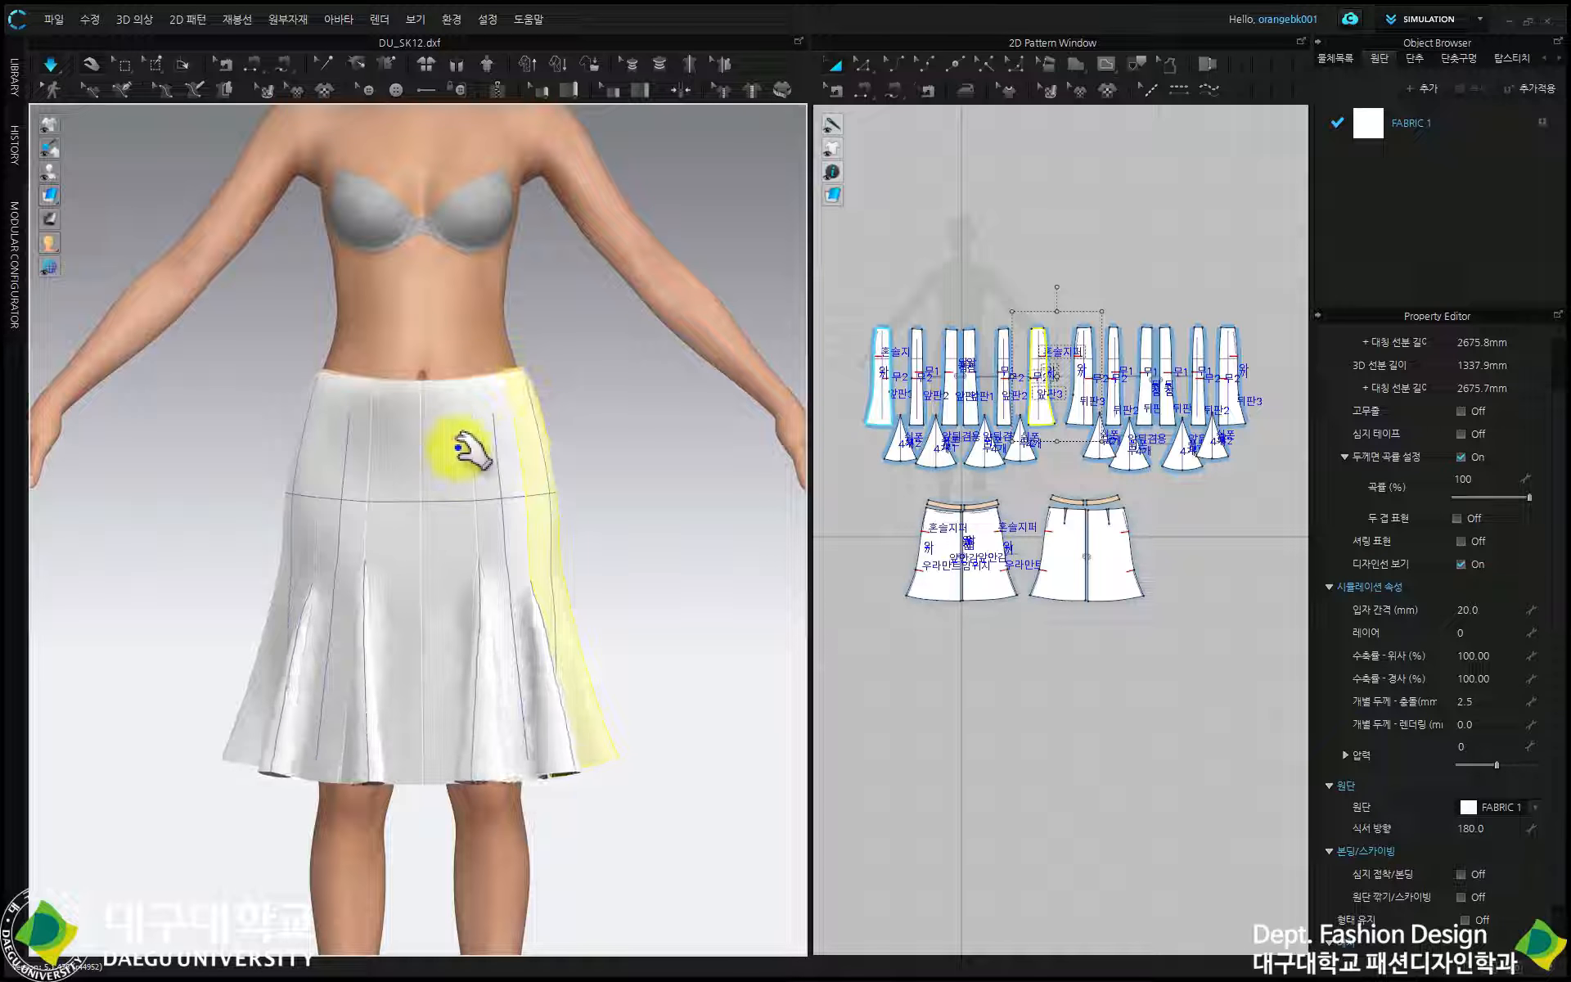
scroll(454, 434, "up", 5)
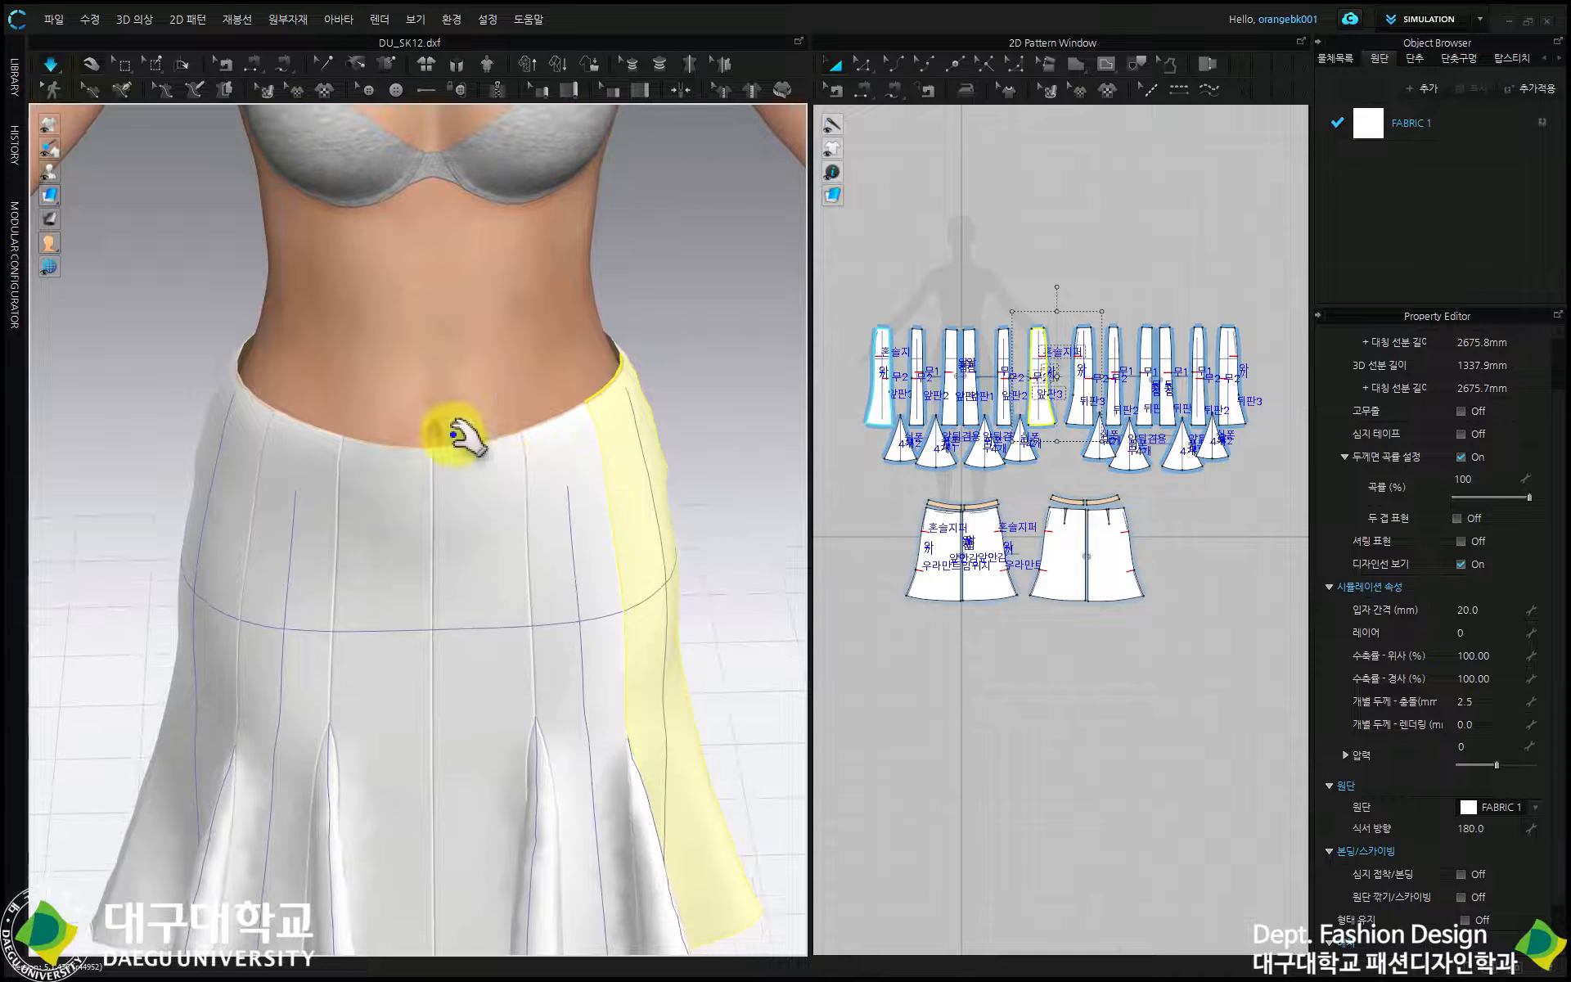
scroll(445, 435, "up", 2)
left_click(54, 62)
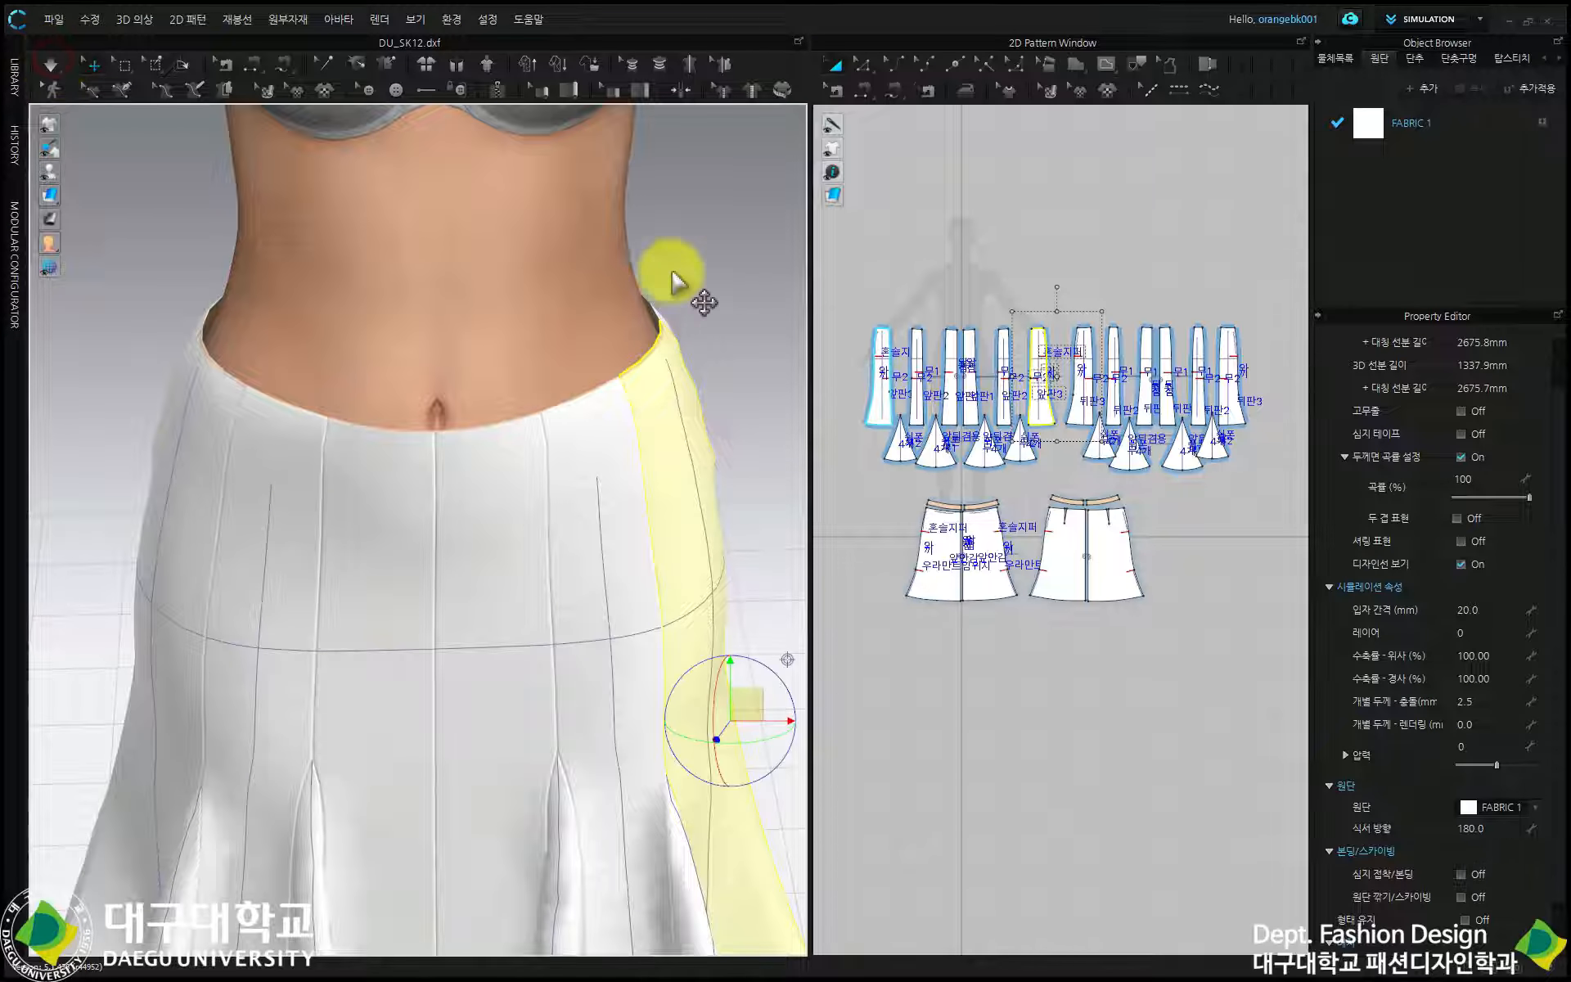
left_click(704, 238)
Change the seam joining the front shell panels to the front waistband to the Turned type
left_click(832, 90)
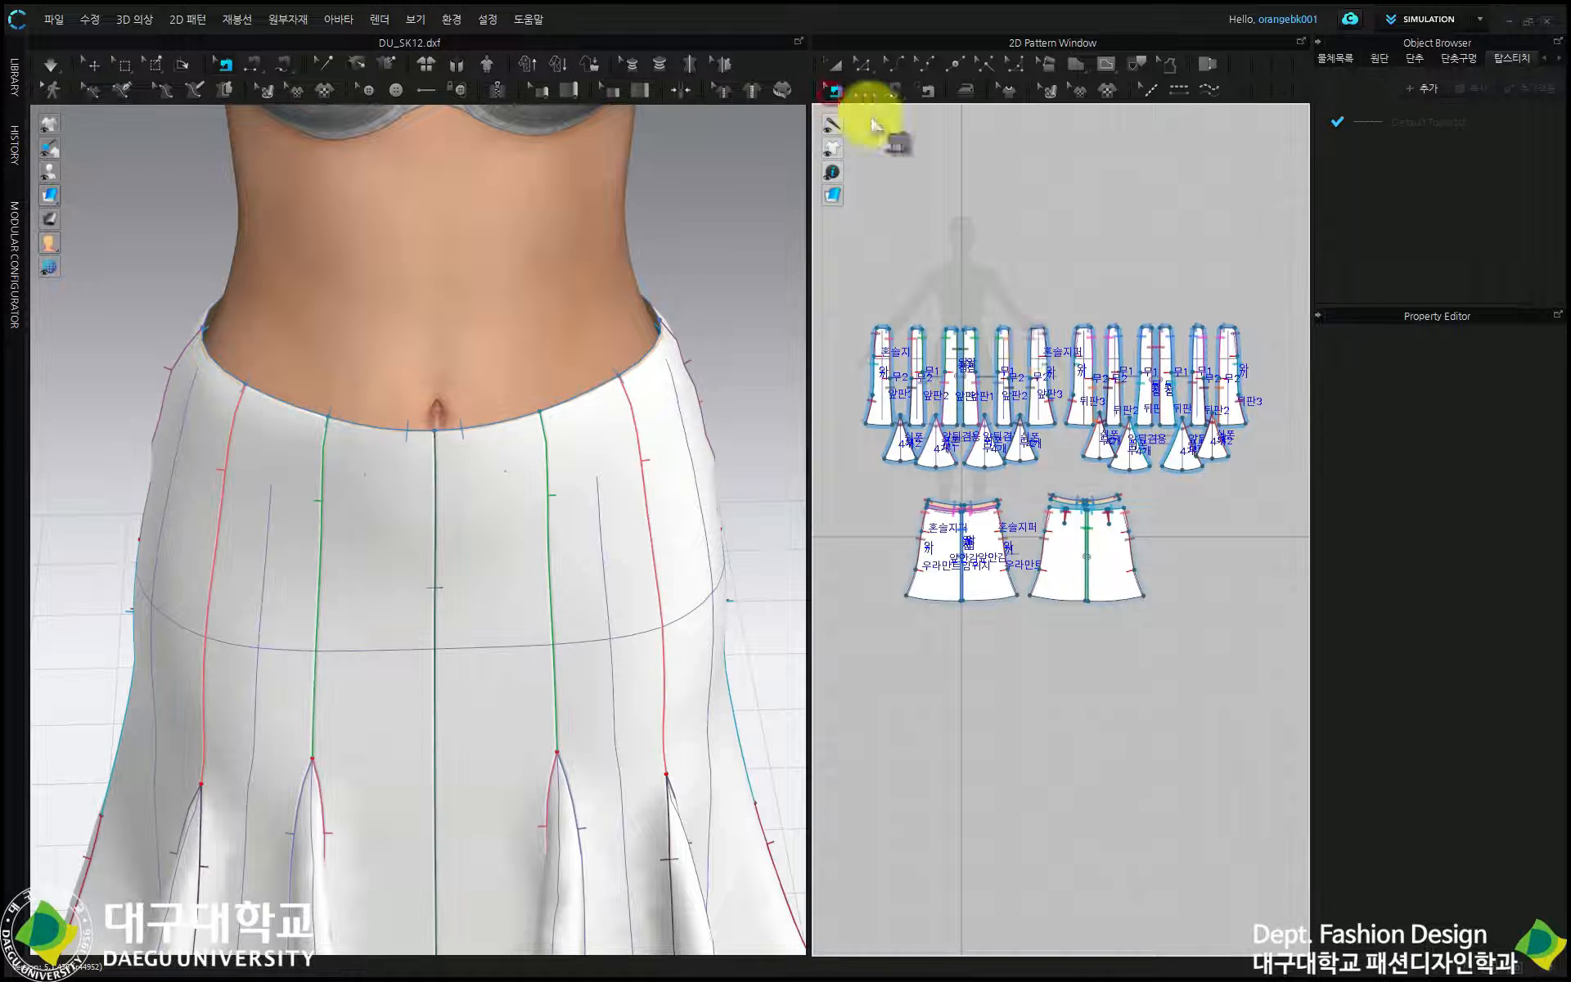
scroll(1014, 332, "up", 5)
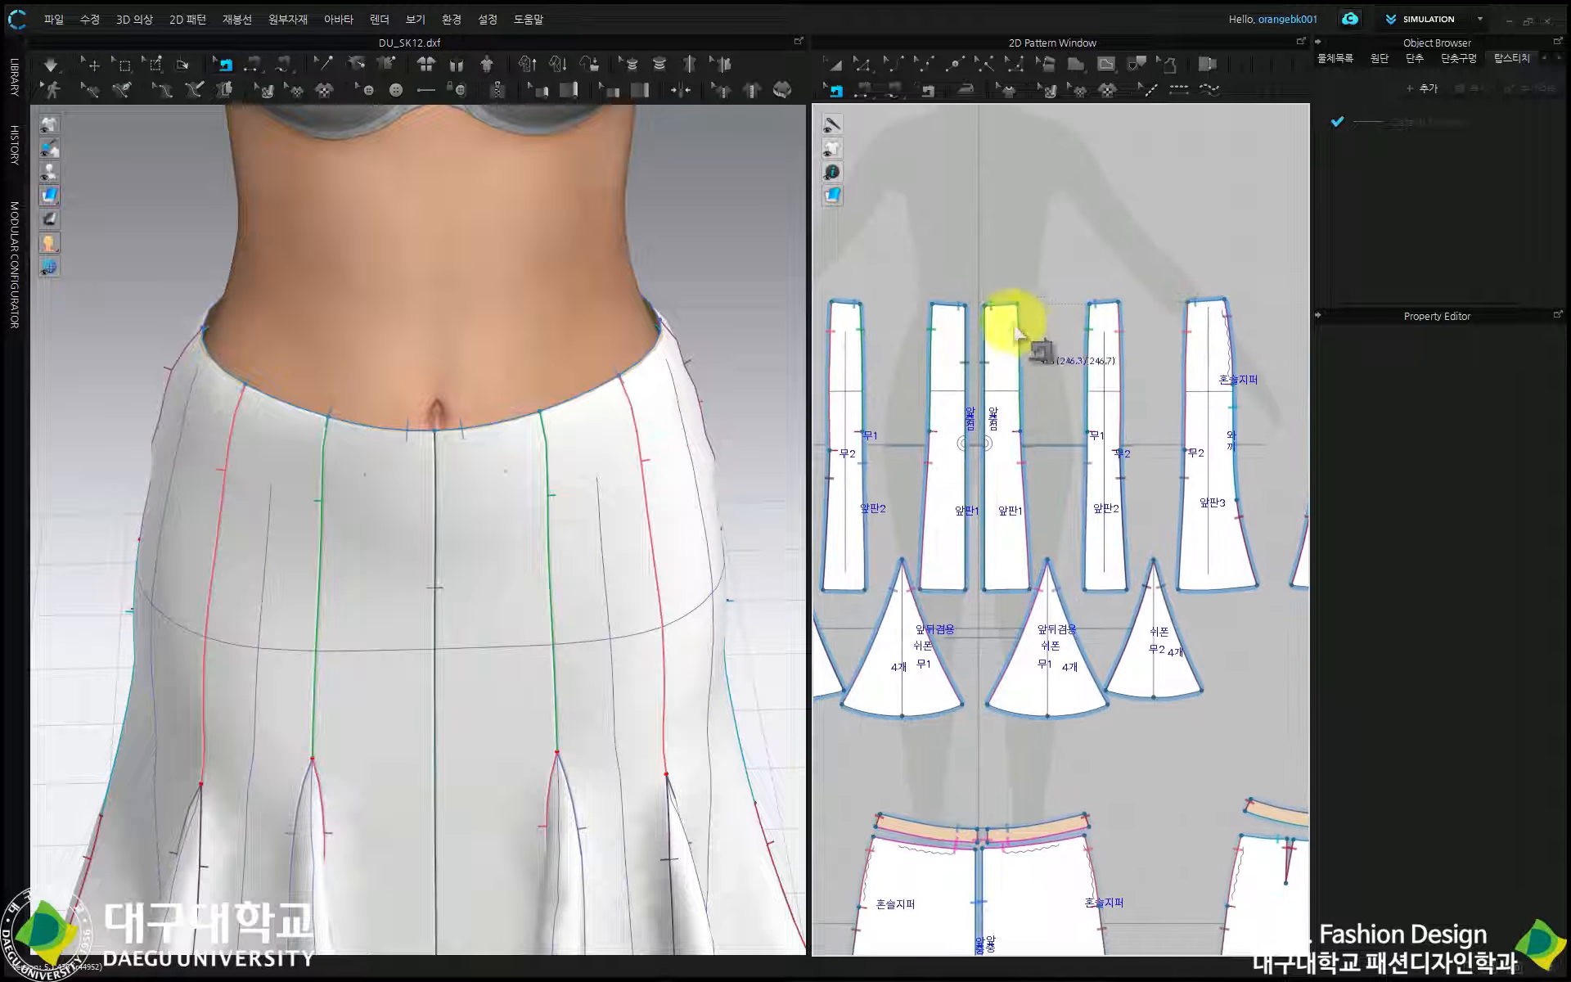
left_click(1003, 311)
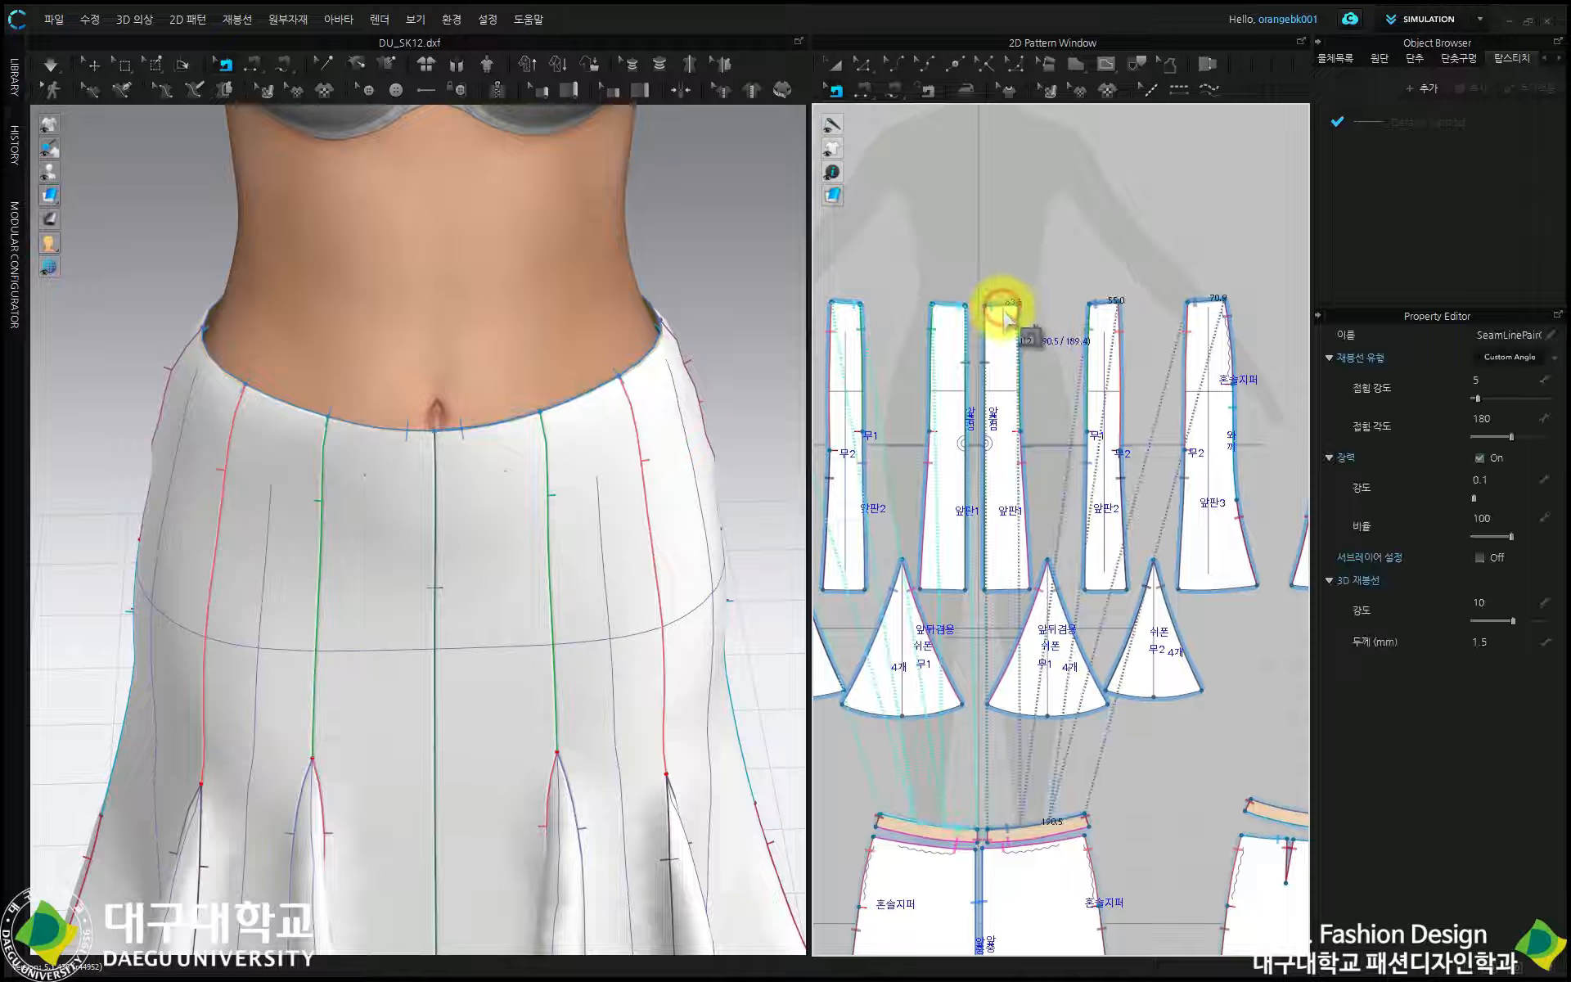
left_click(840, 94)
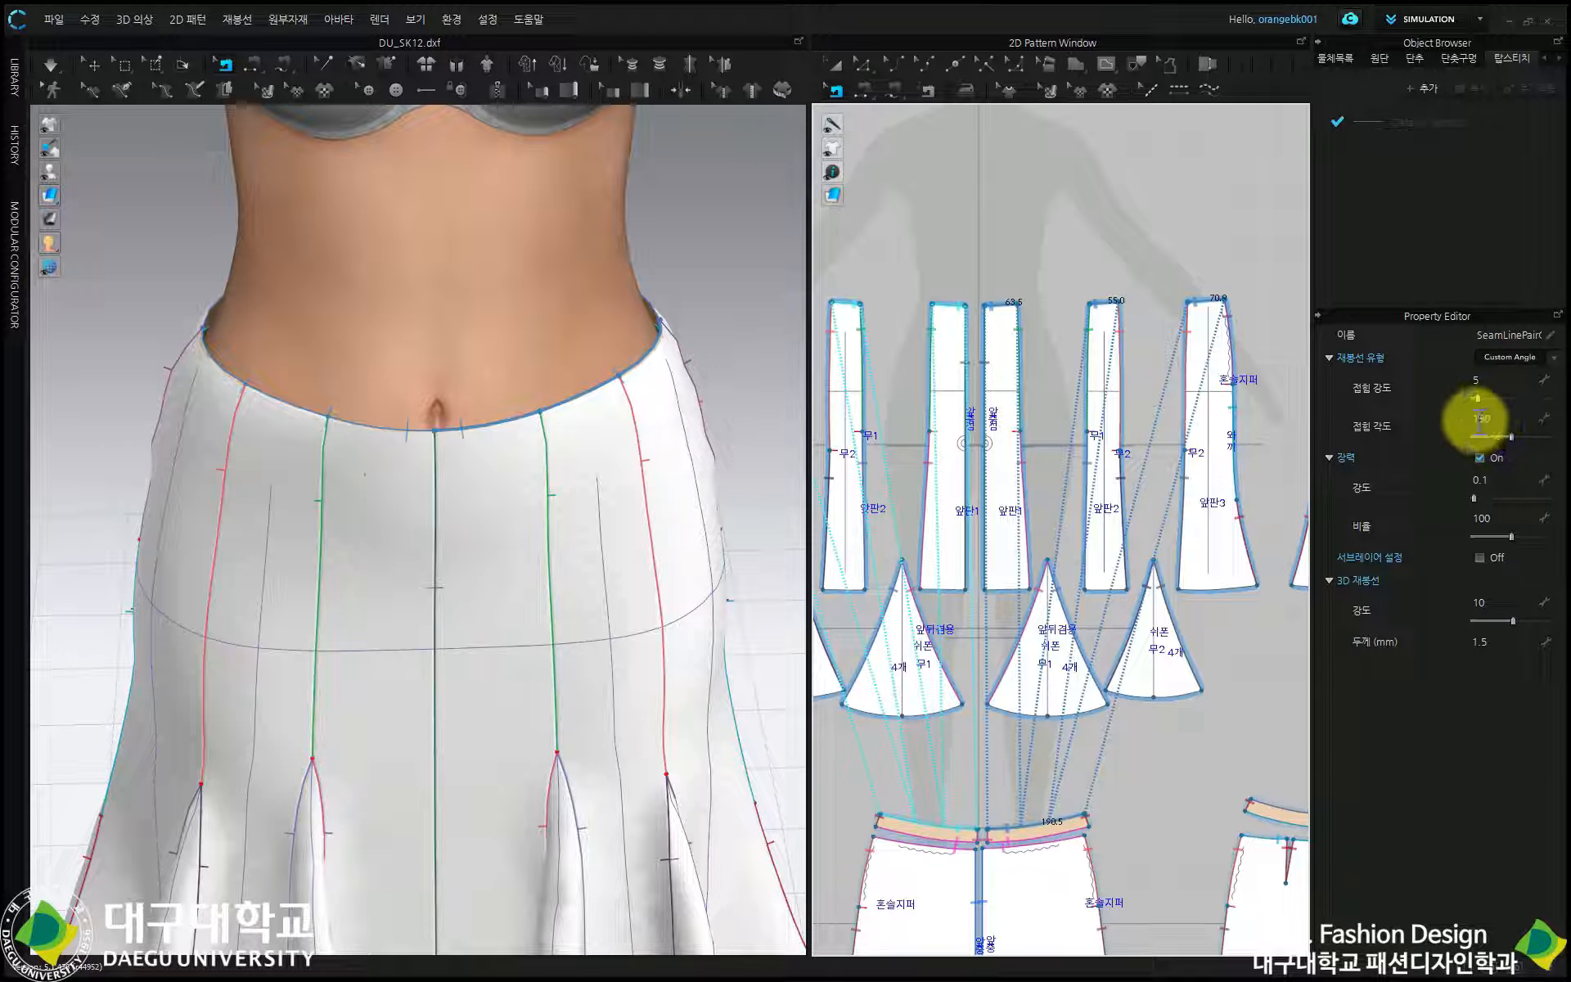
mouse_move(1512, 437)
left_mouse_down()
mouse_move(1456, 443)
mouse_move(1564, 436)
mouse_move(1515, 446)
left_mouse_up()
left_click(1512, 421)
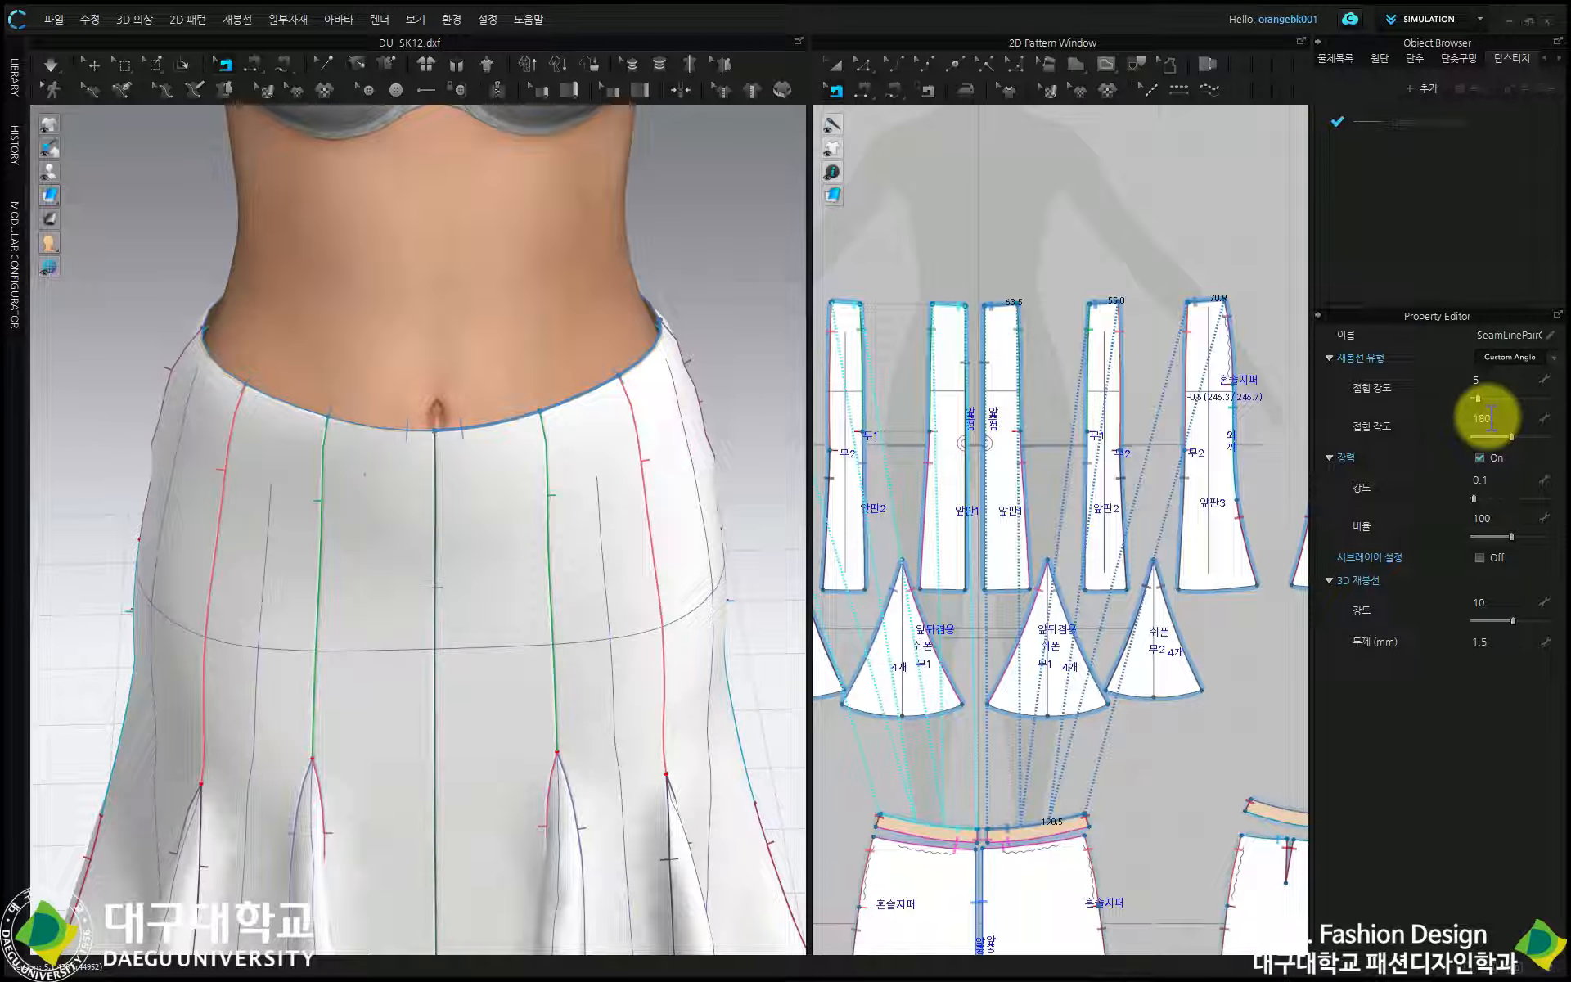
right_click_drag(526, 532, 612, 509)
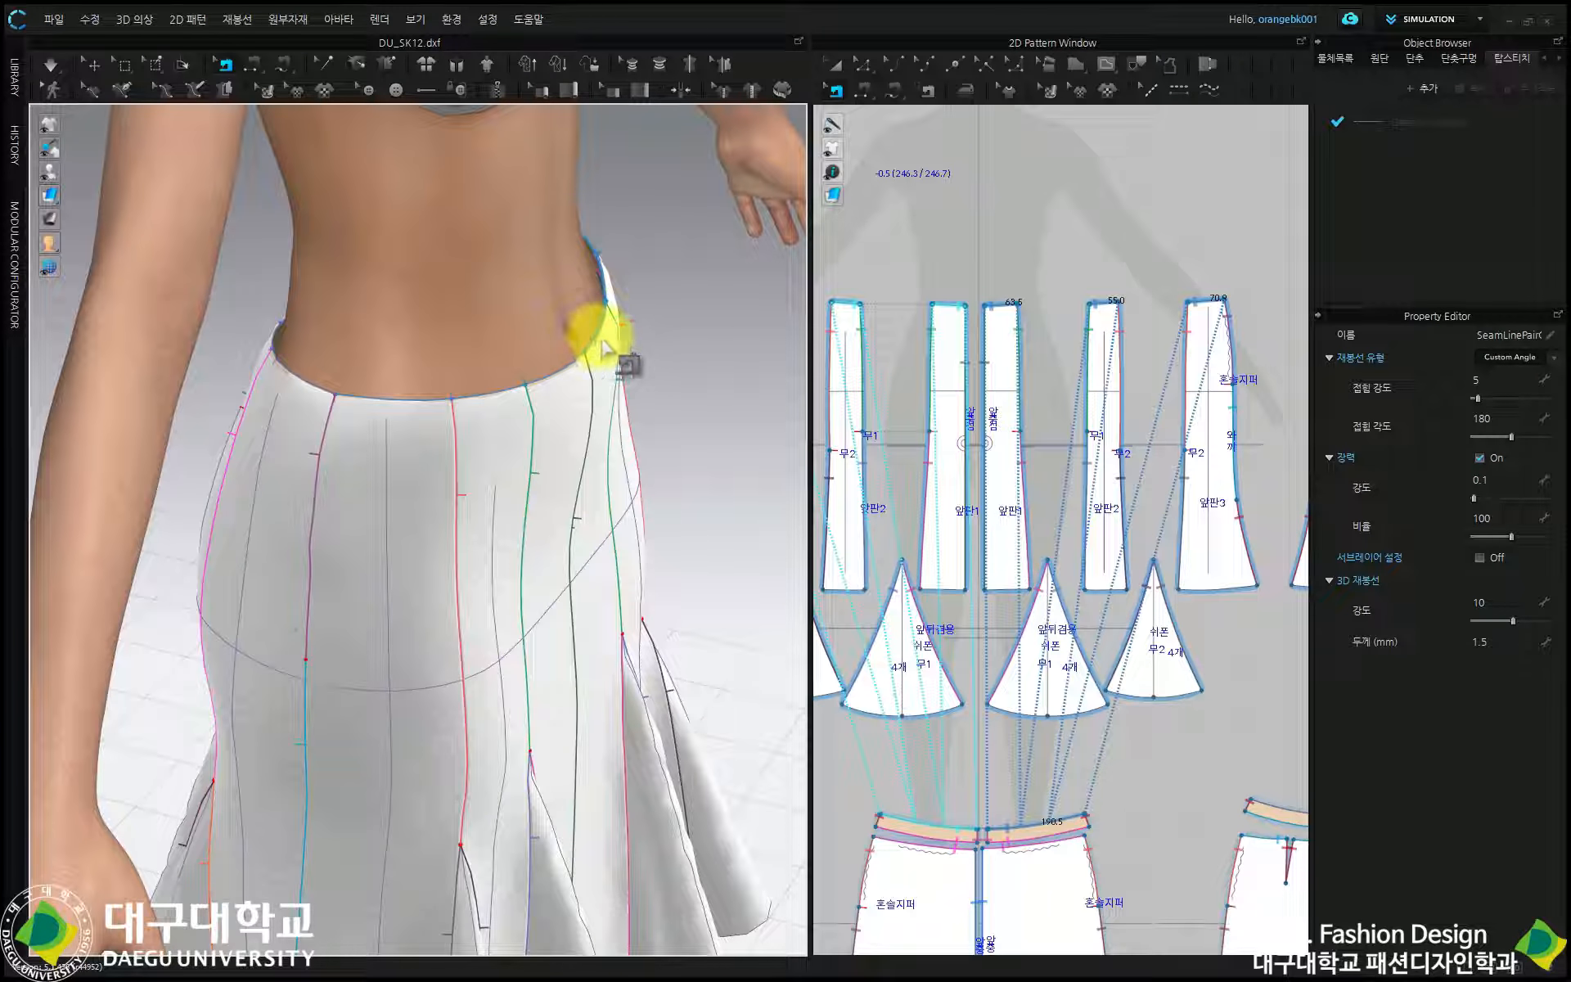
left_click(1492, 359)
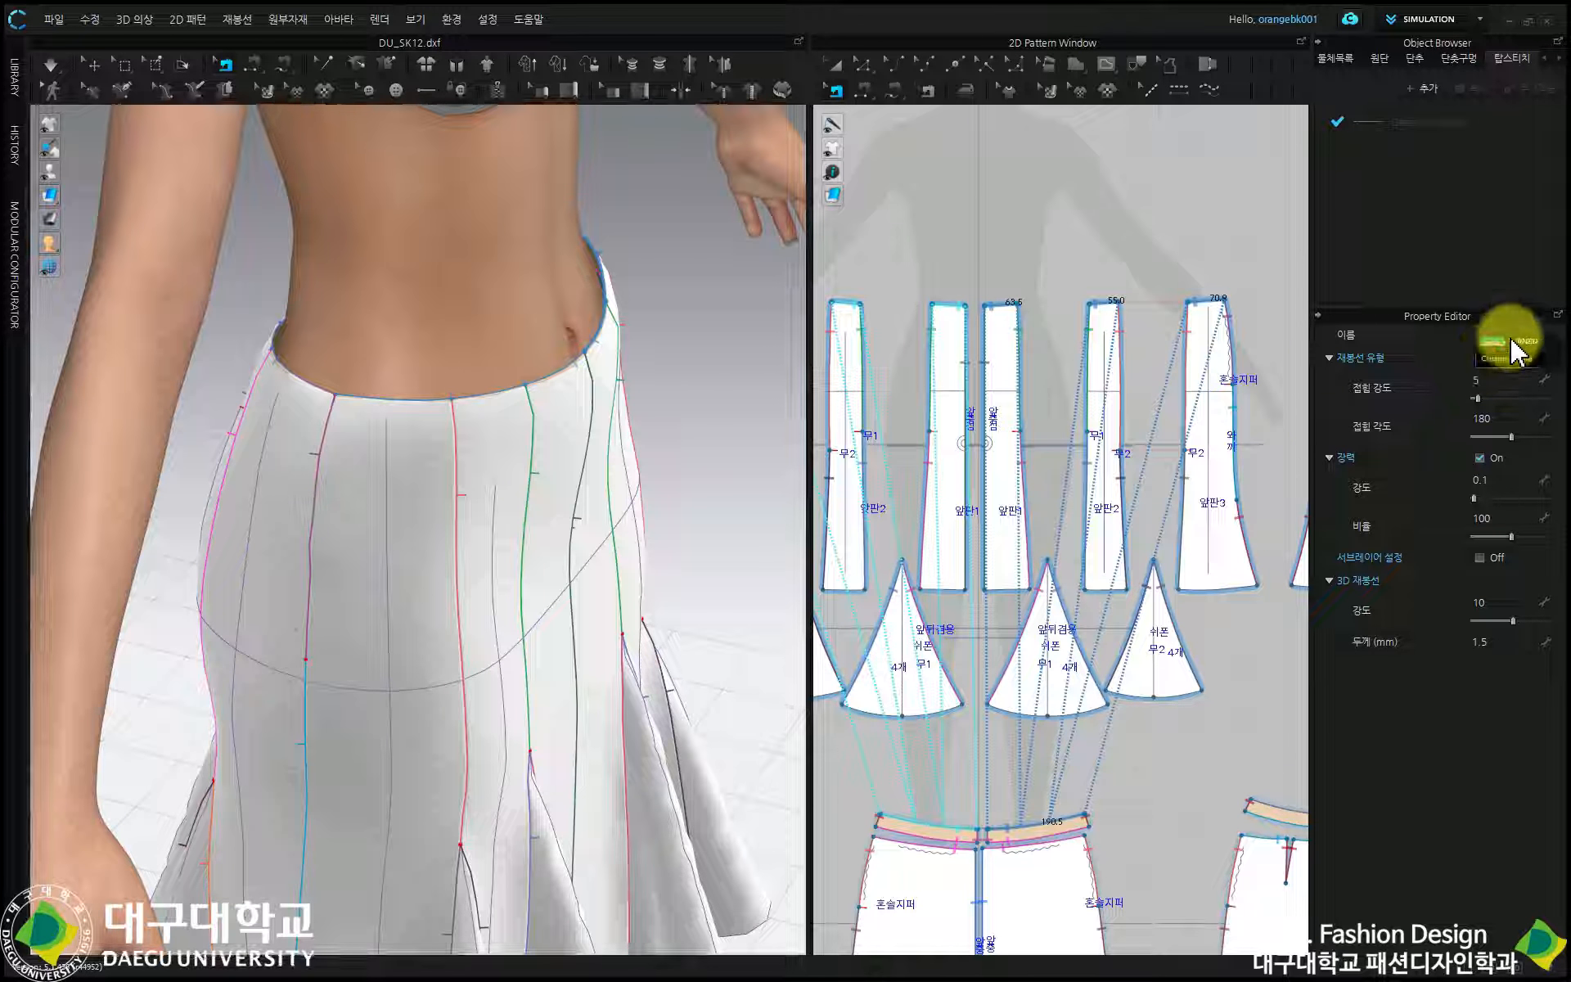
left_click(1510, 340)
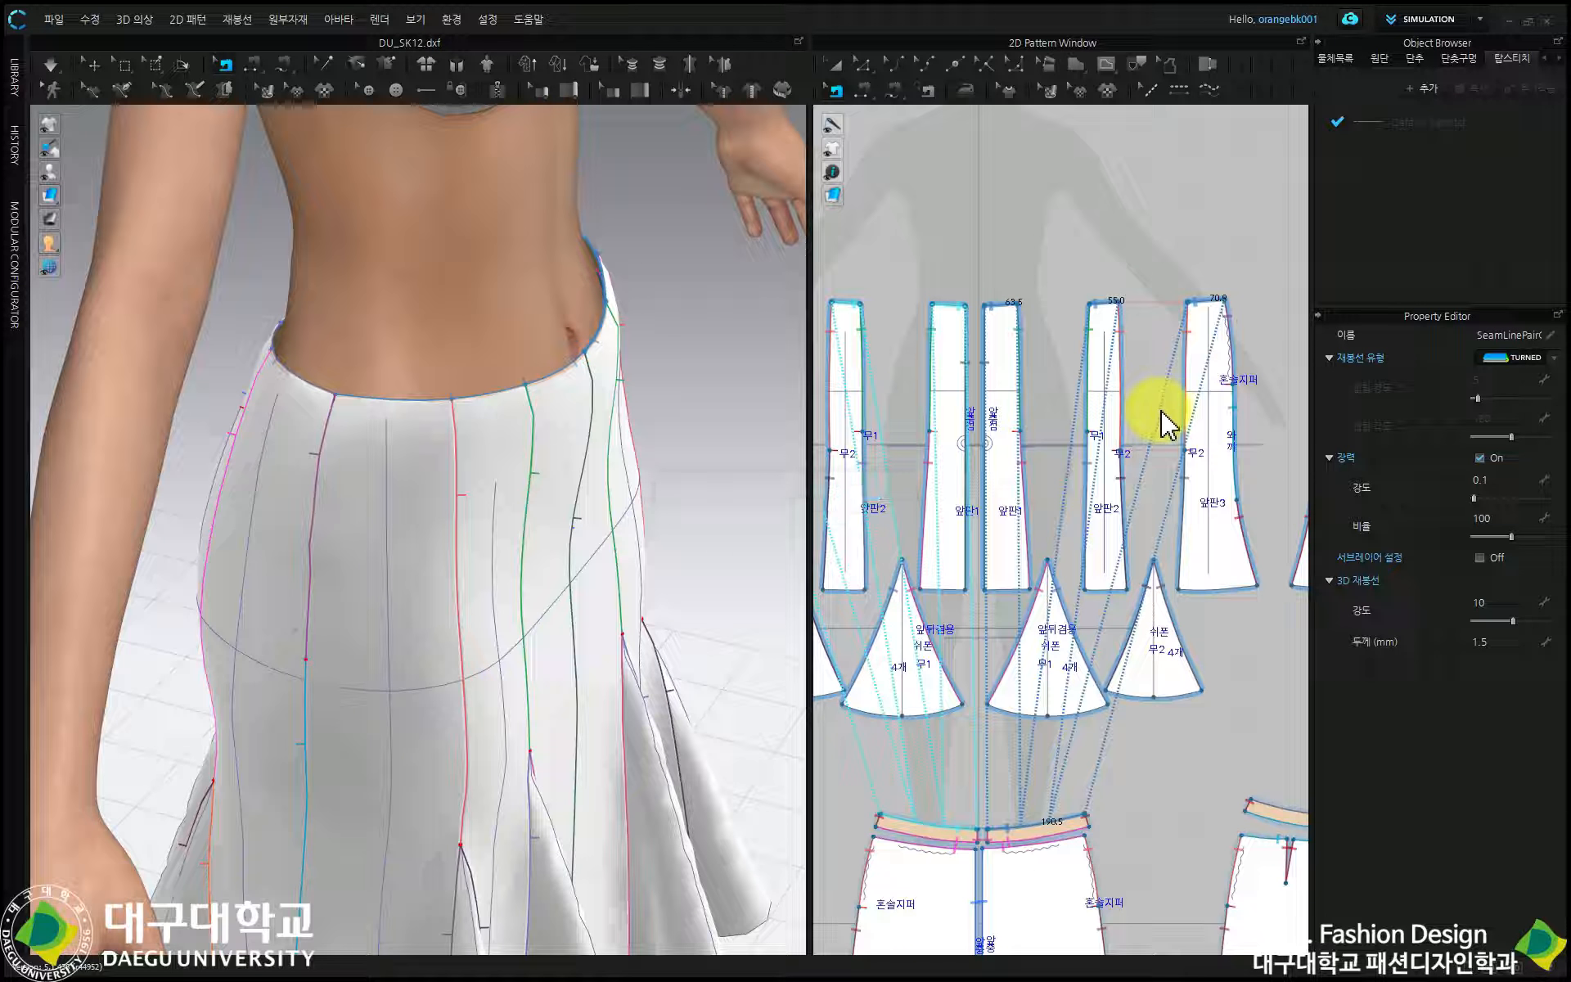
Change the seam joining the back shell panels to the back waistband to the Turned type
middle_click_drag(1199, 419, 900, 398)
middle_click_drag(1100, 668, 1069, 478)
left_click(1055, 594)
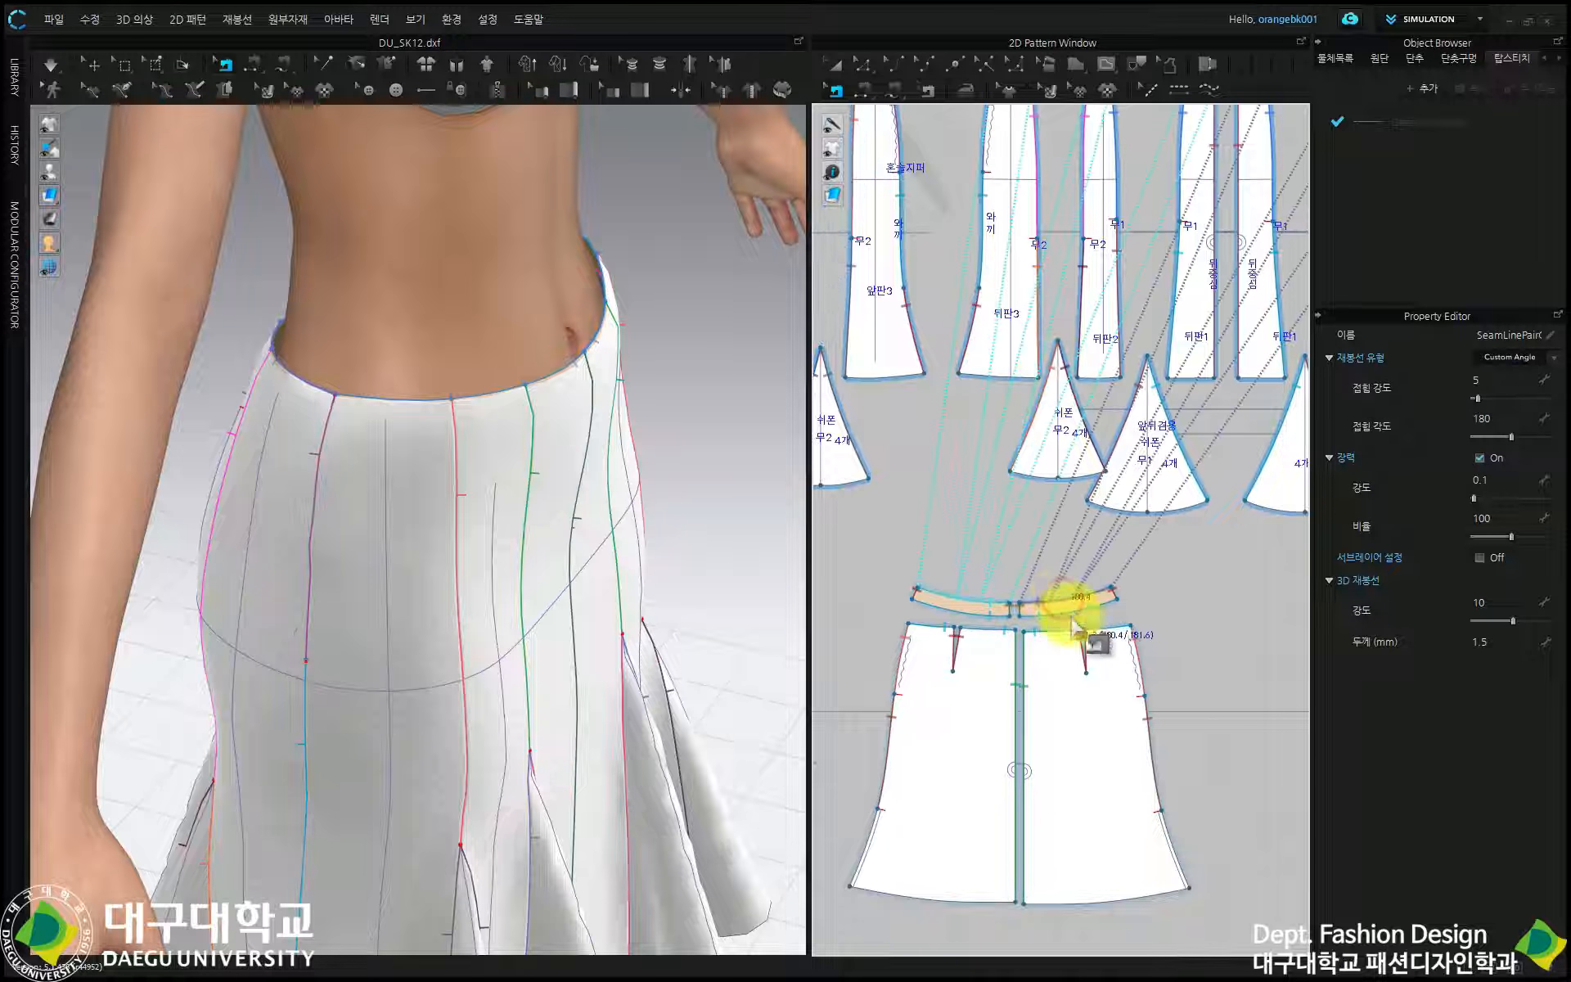
left_click(1508, 358)
left_click(1500, 342)
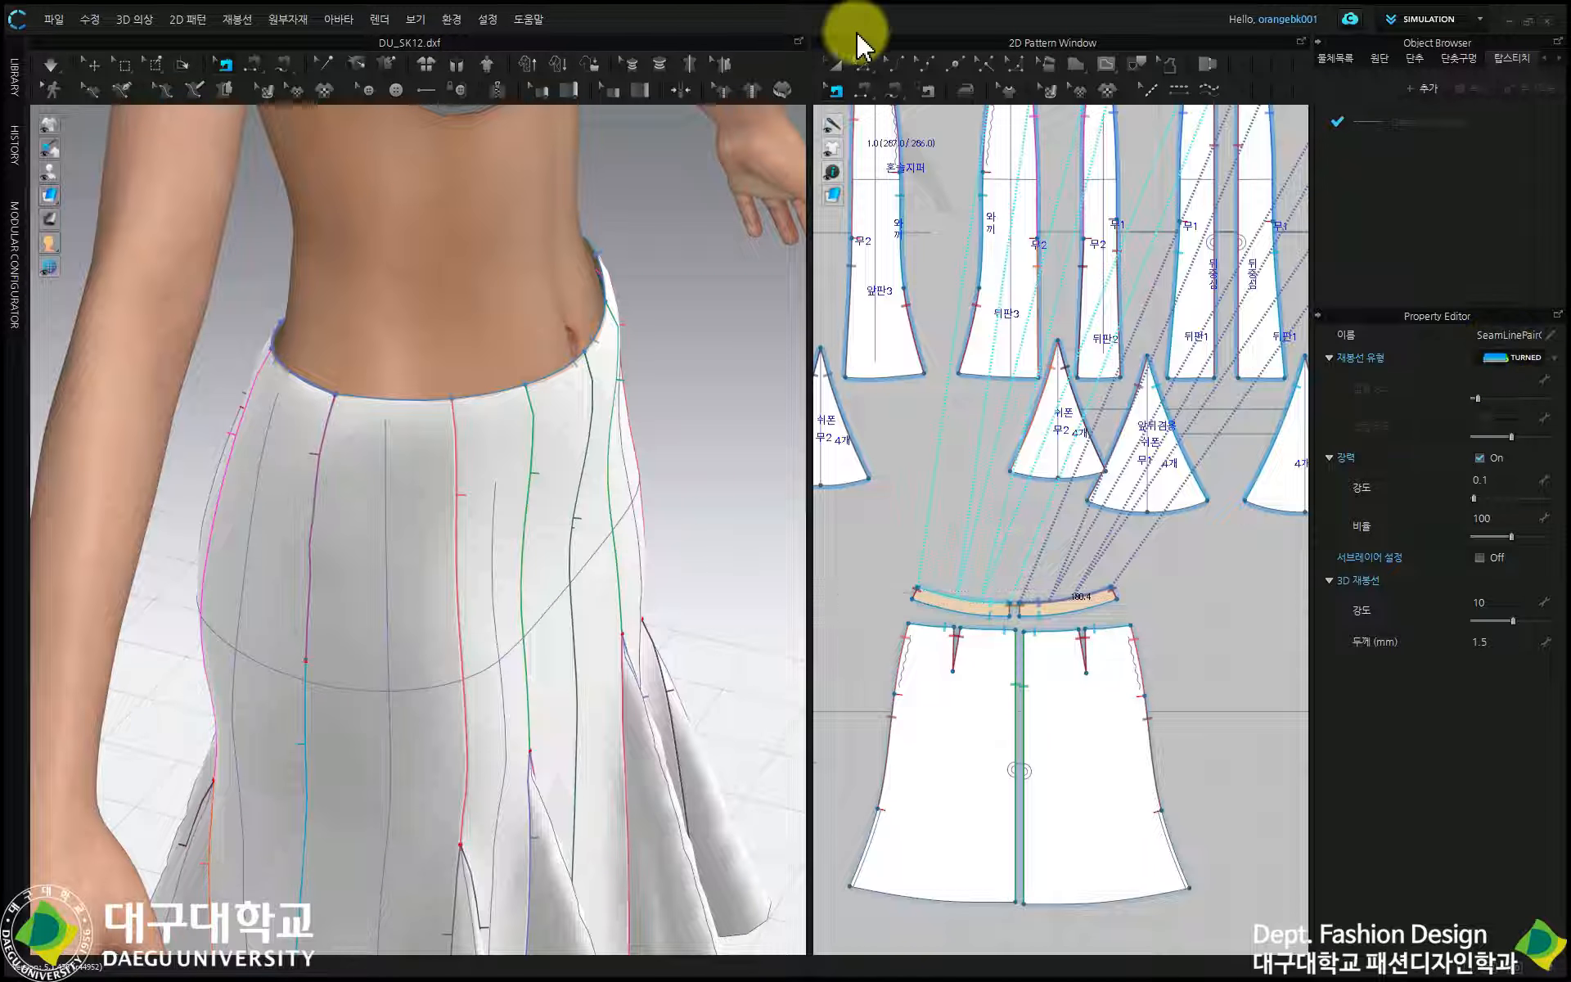
Leave seam editing and rerun the simulation to settle the turned waist seams, stopping it when done
left_click(835, 64)
left_click(49, 66)
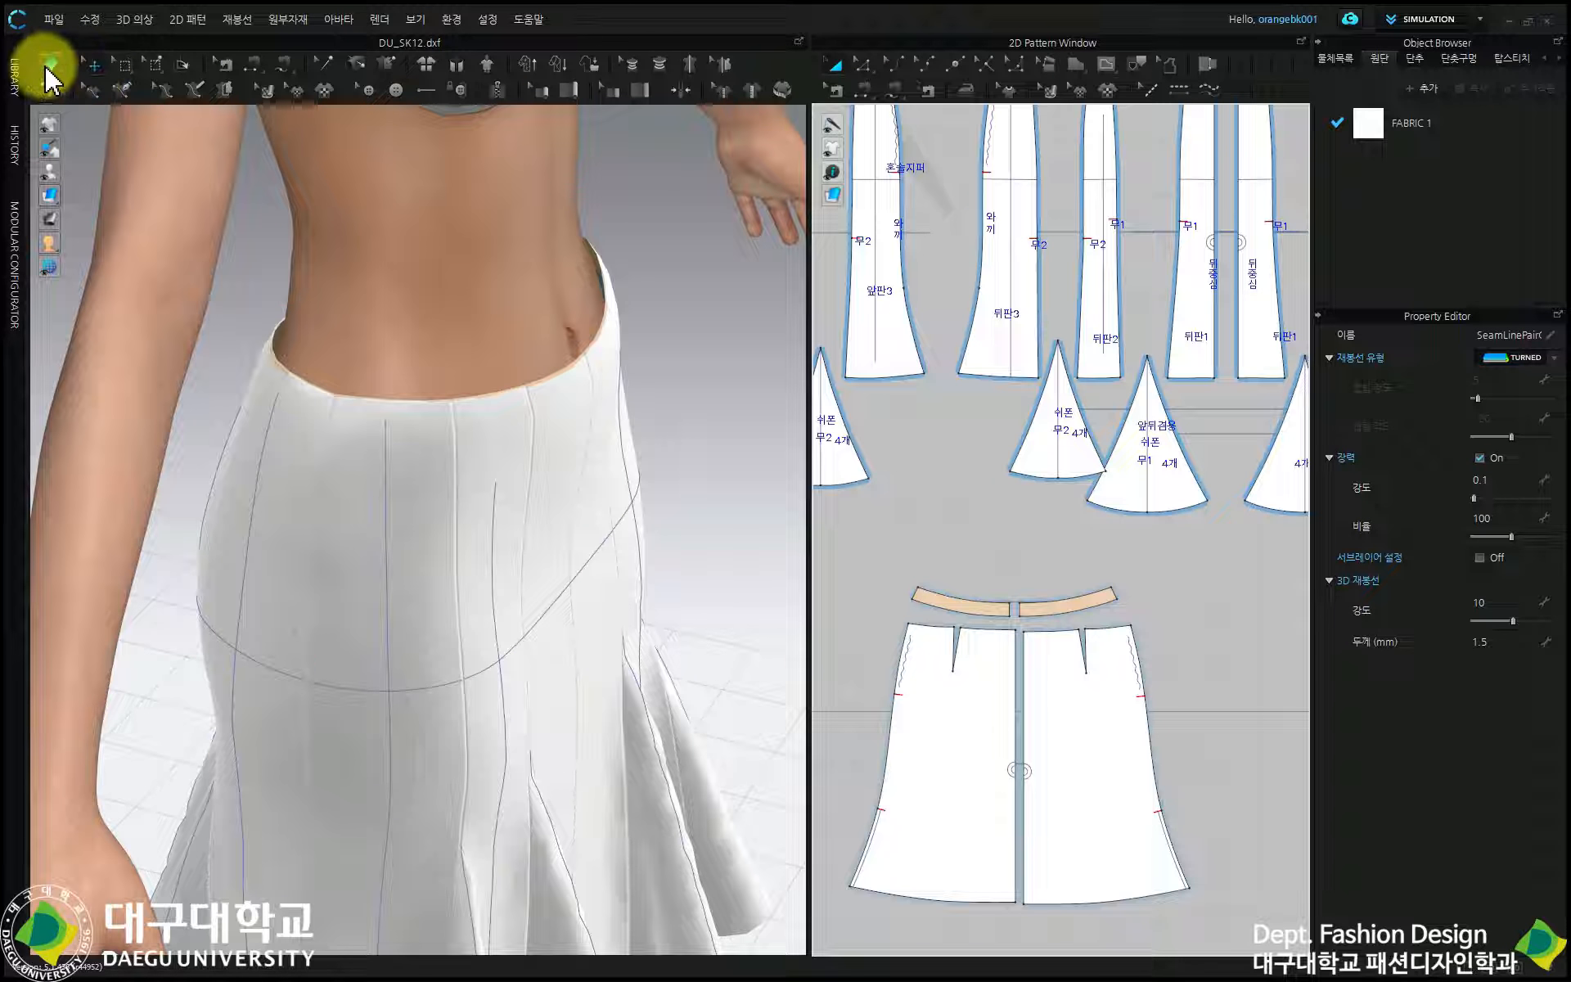
left_click(47, 67)
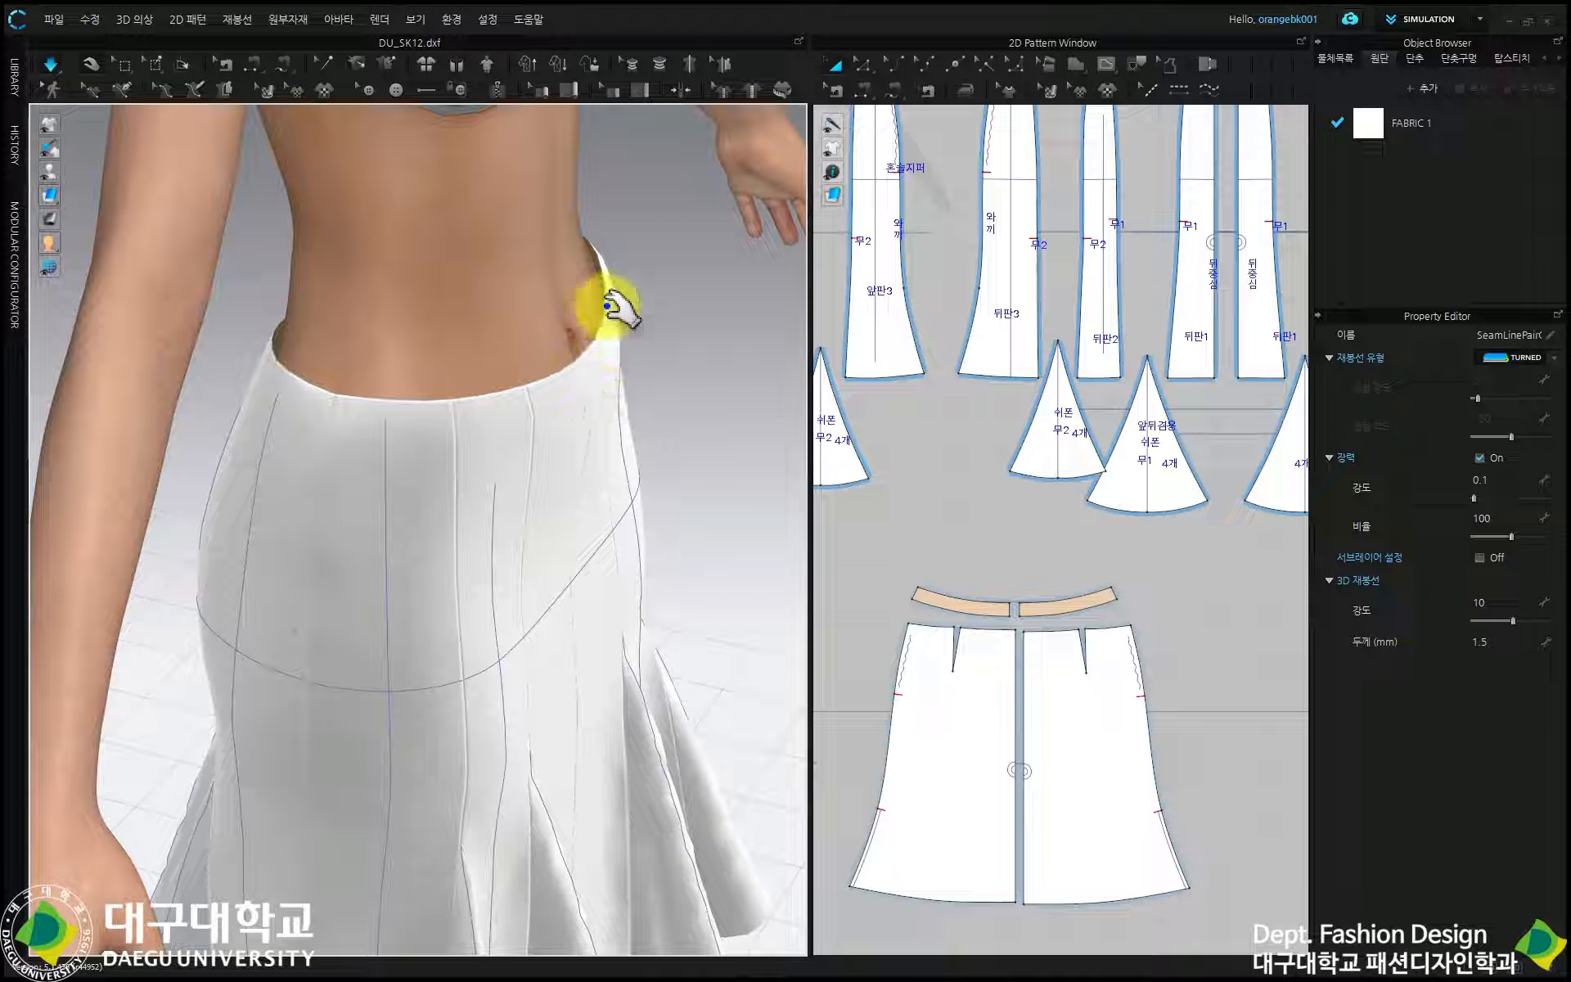
left_click(59, 63)
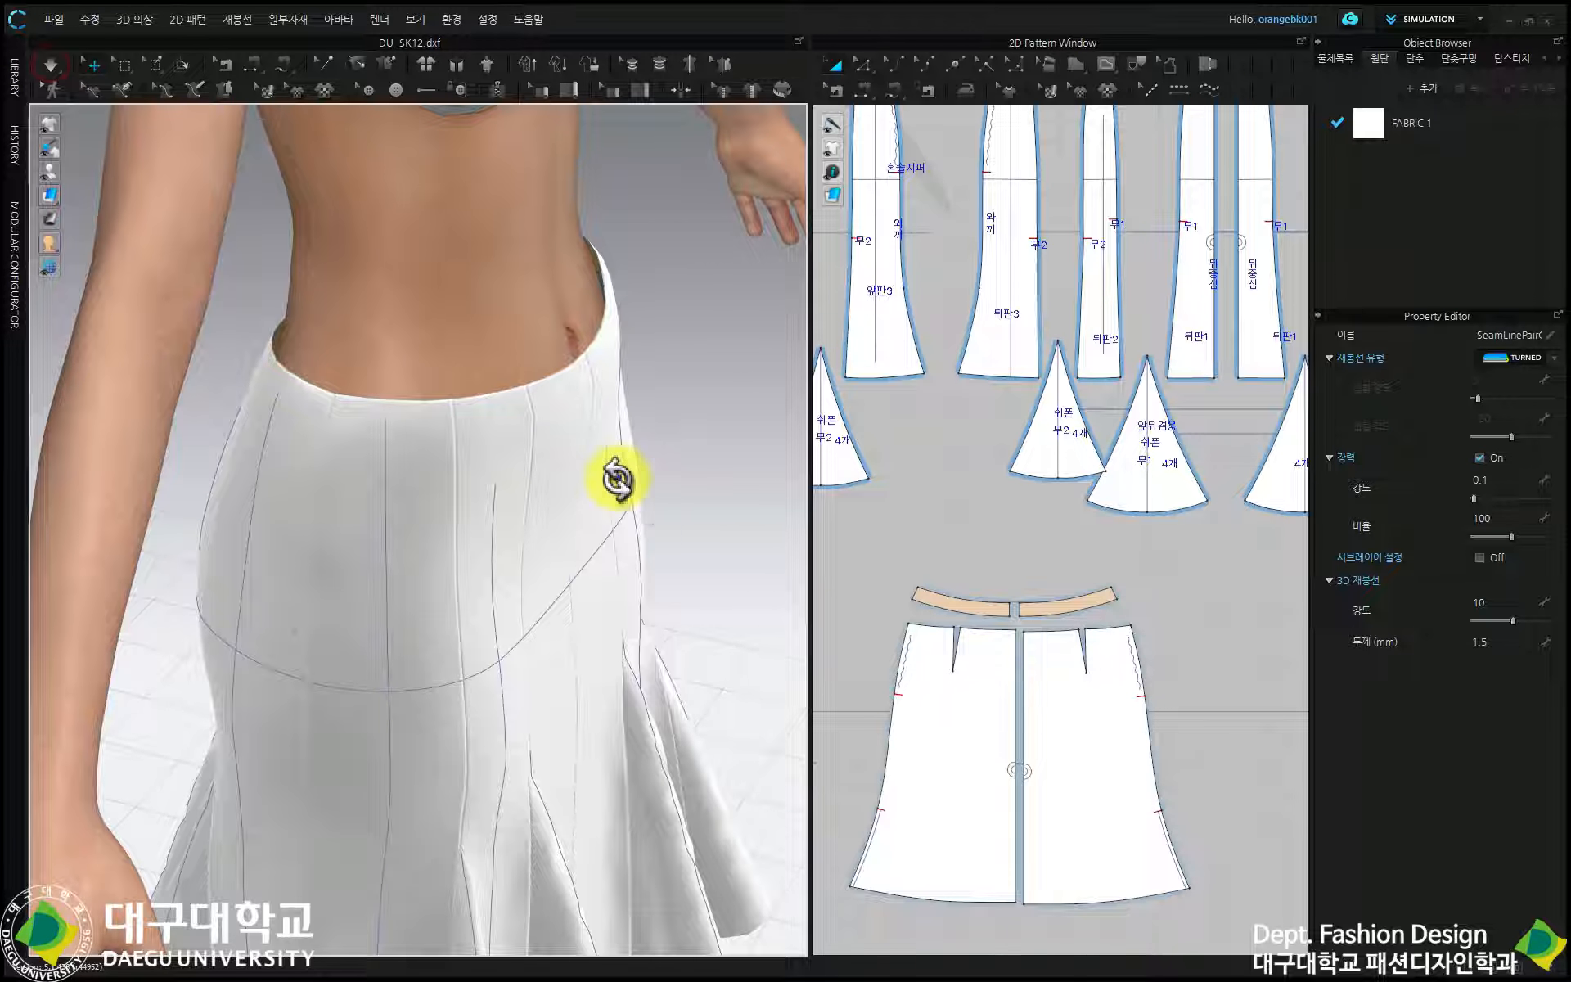
Unfreeze all front and back lining panels together with their waistband pieces
scroll(450, 471, "down", 5)
scroll(986, 625, "down", 6)
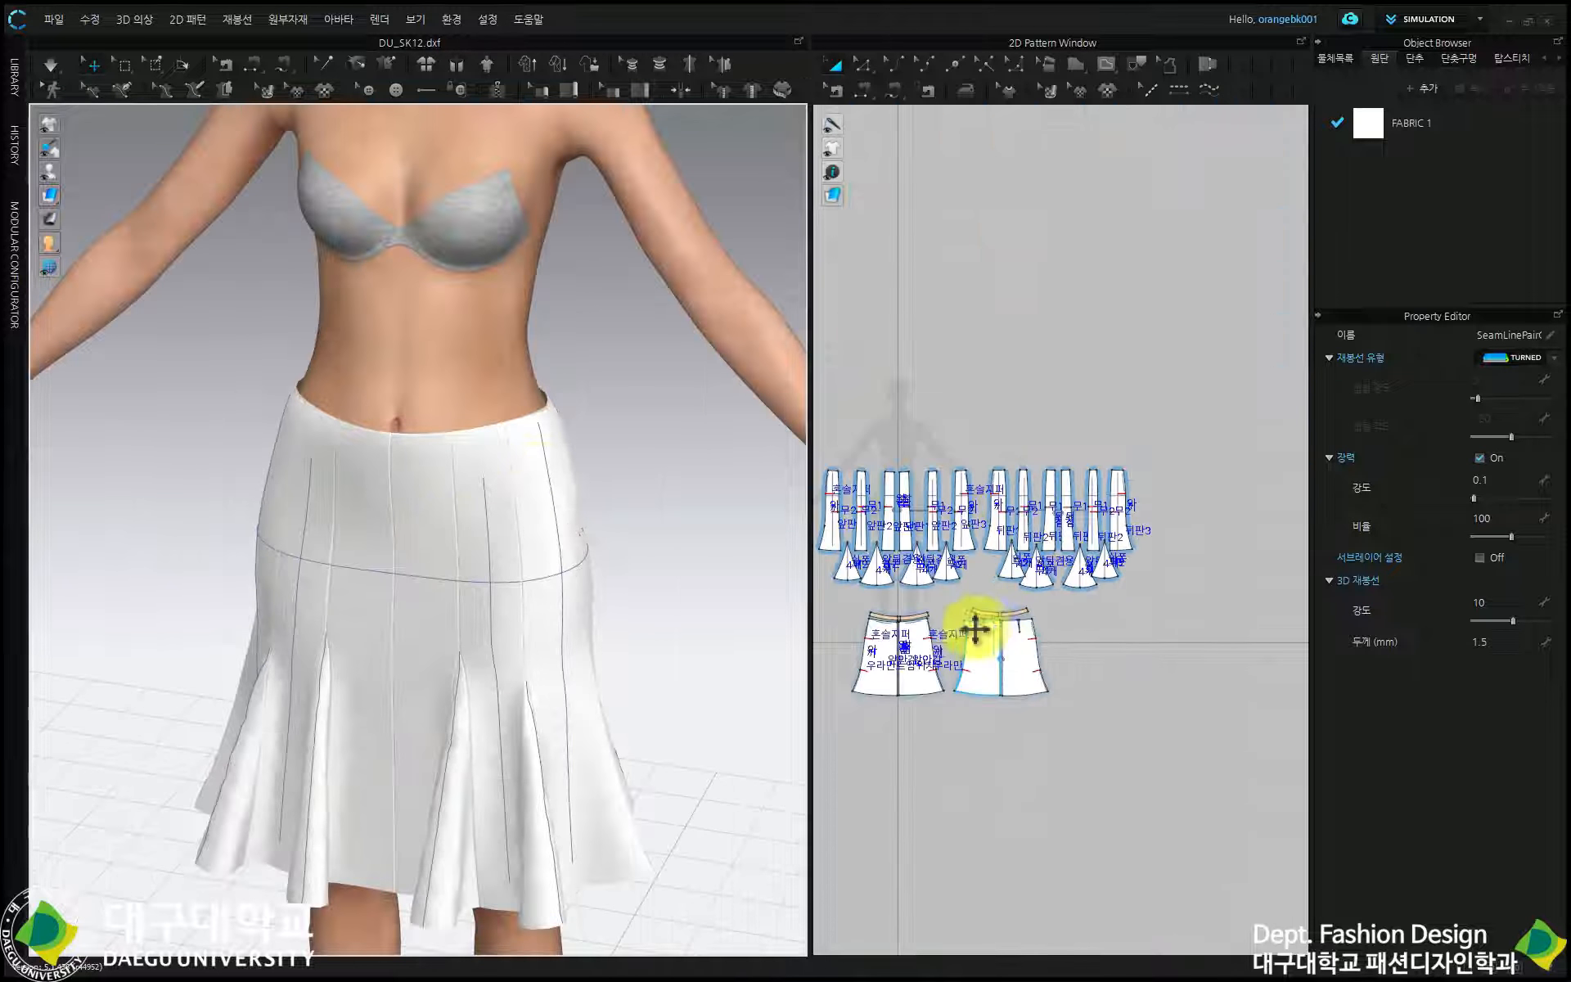
scroll(1108, 532, "up", 3)
left_click_drag(909, 698, 1264, 503)
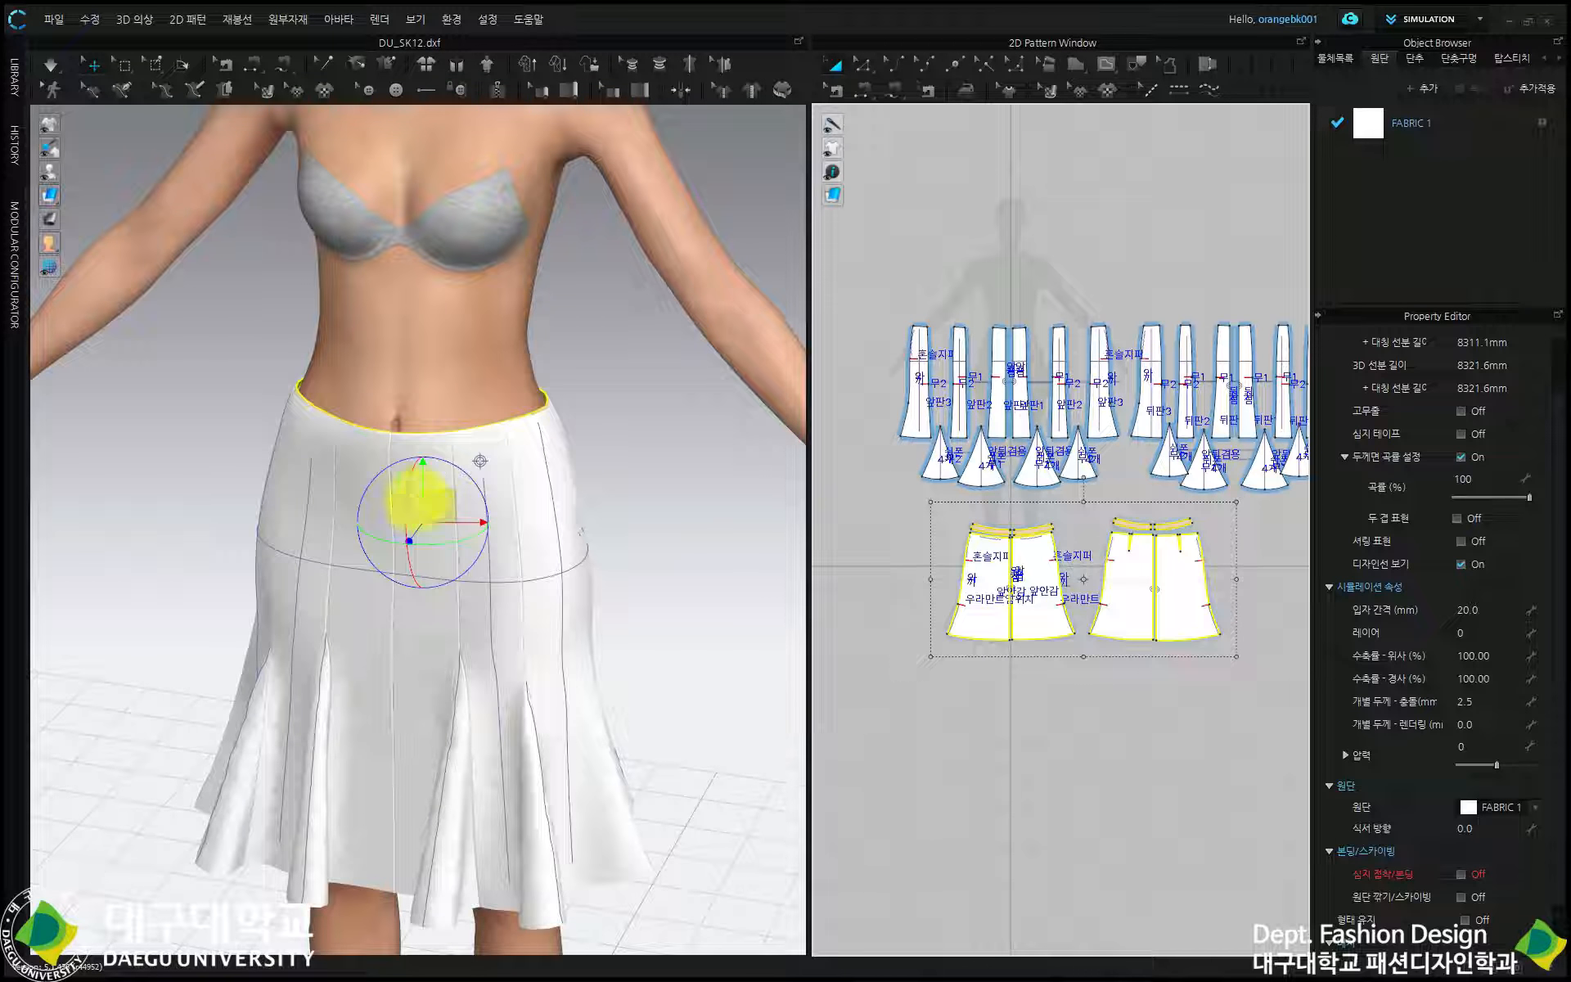
right_click(438, 510)
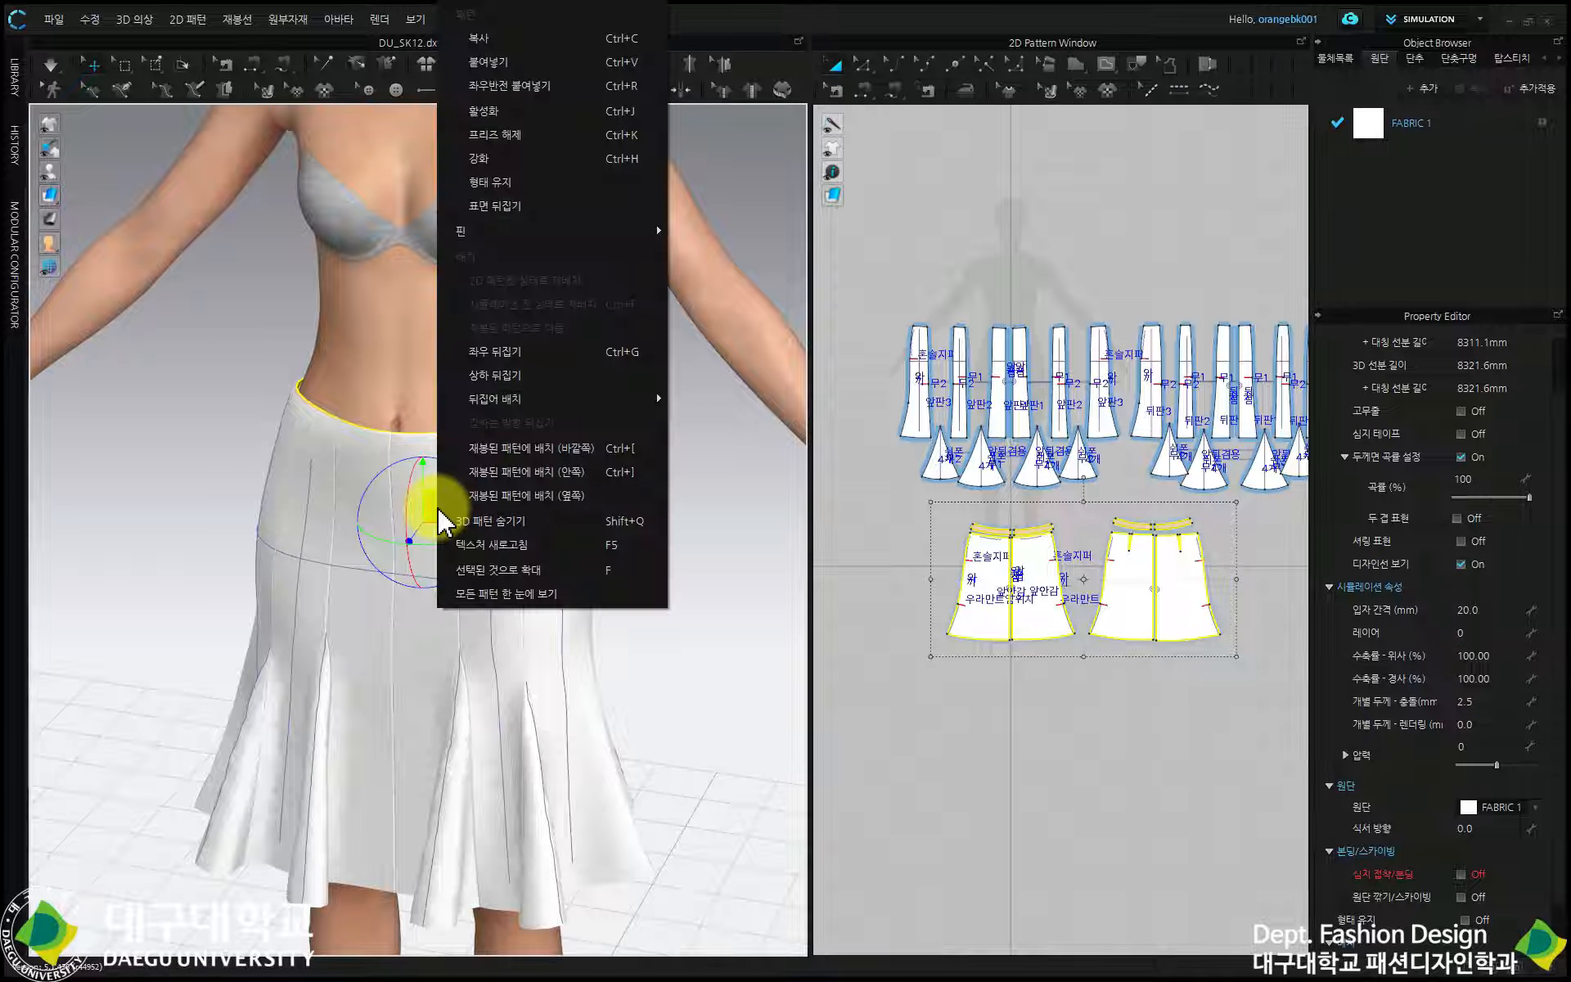
left_click(518, 142)
right_click_drag(618, 532, 599, 538)
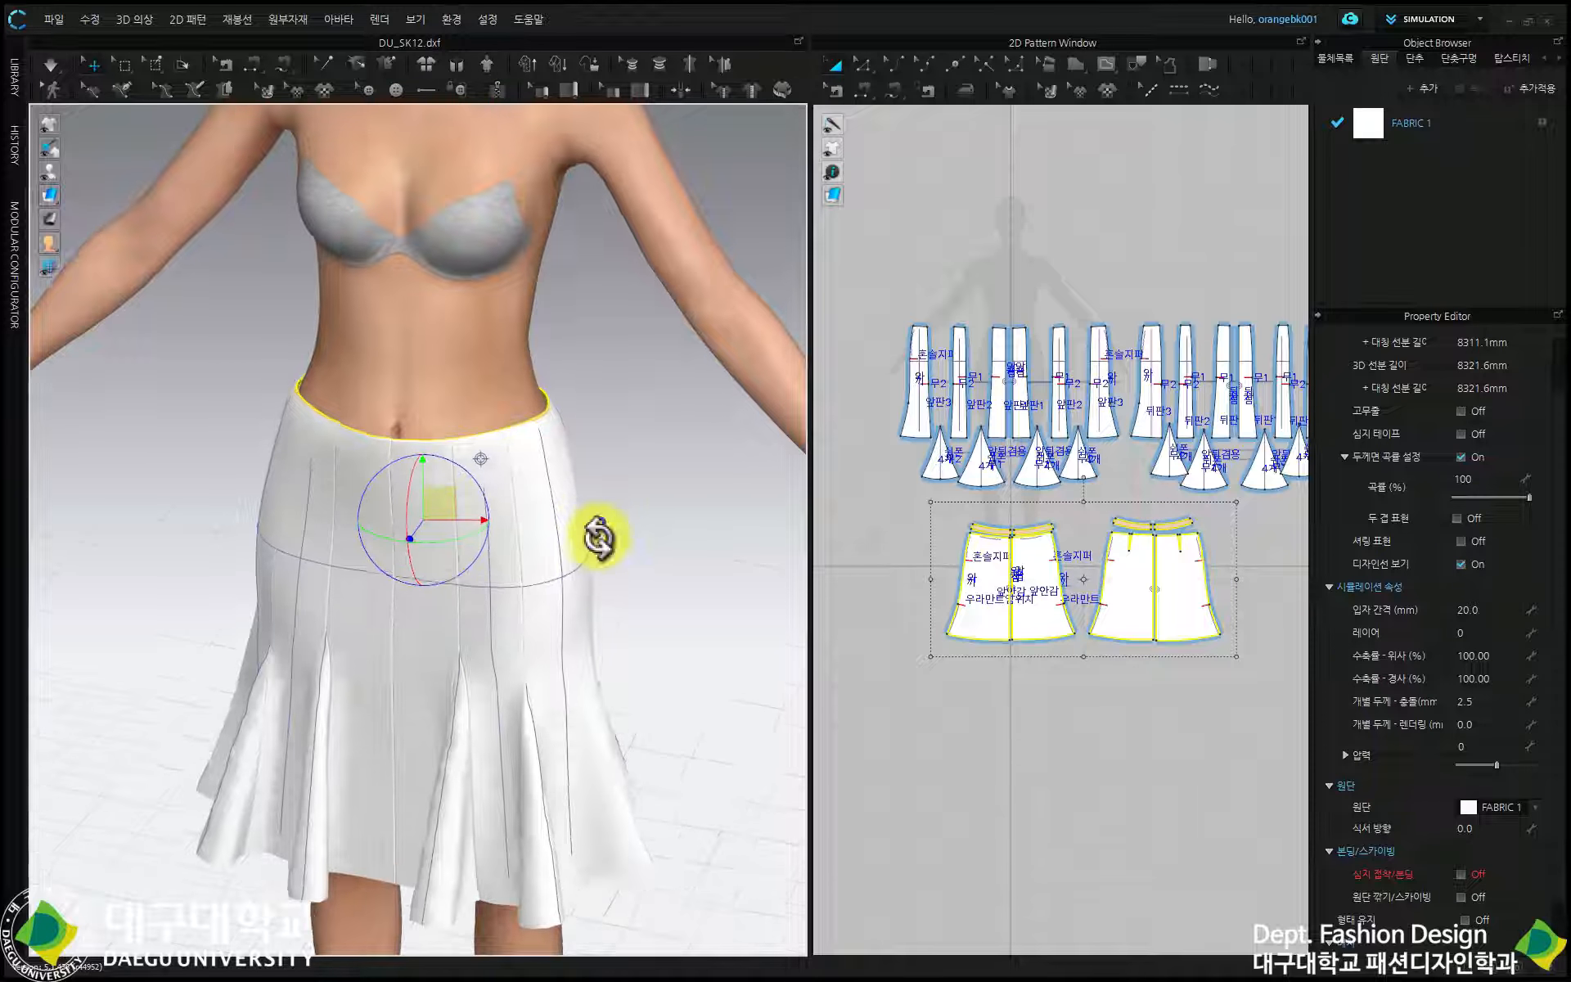
Hide the avatar and look down through the waist opening to examine the lining inside the shell
left_click(51, 172)
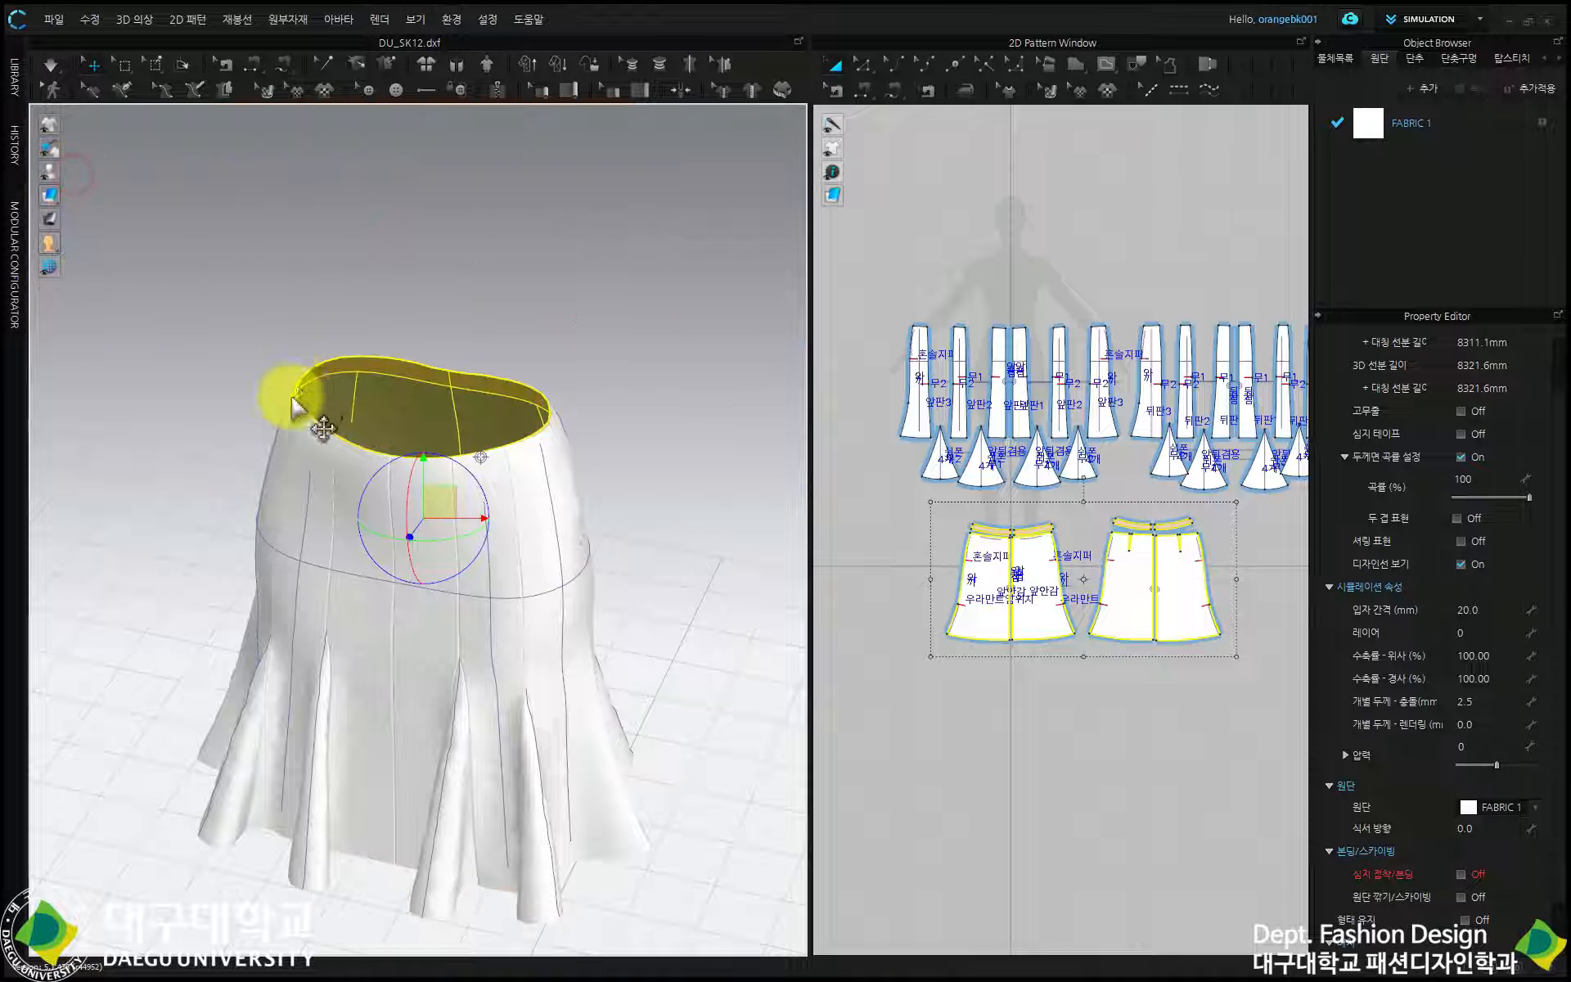
right_click_drag(293, 400, 417, 412)
left_click(472, 298)
left_click(453, 491)
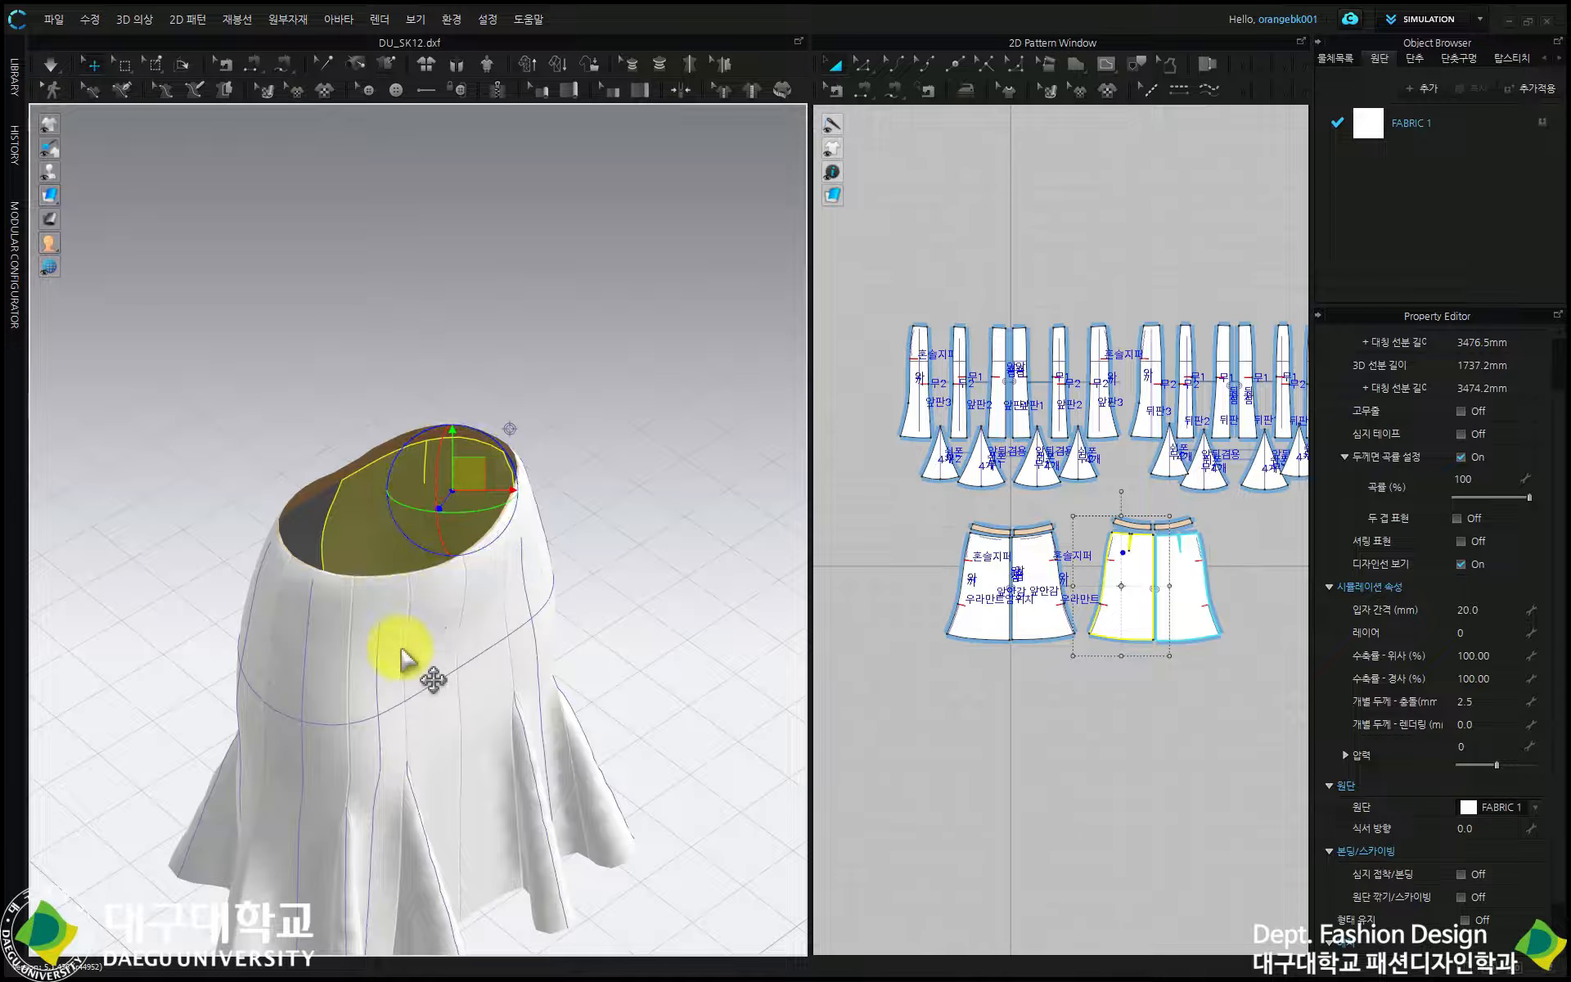
Examine the skirt from the front, show the avatar again, and check the drape on the body at an angle
key("2")
scroll(376, 455, "down", 5)
left_click(49, 64)
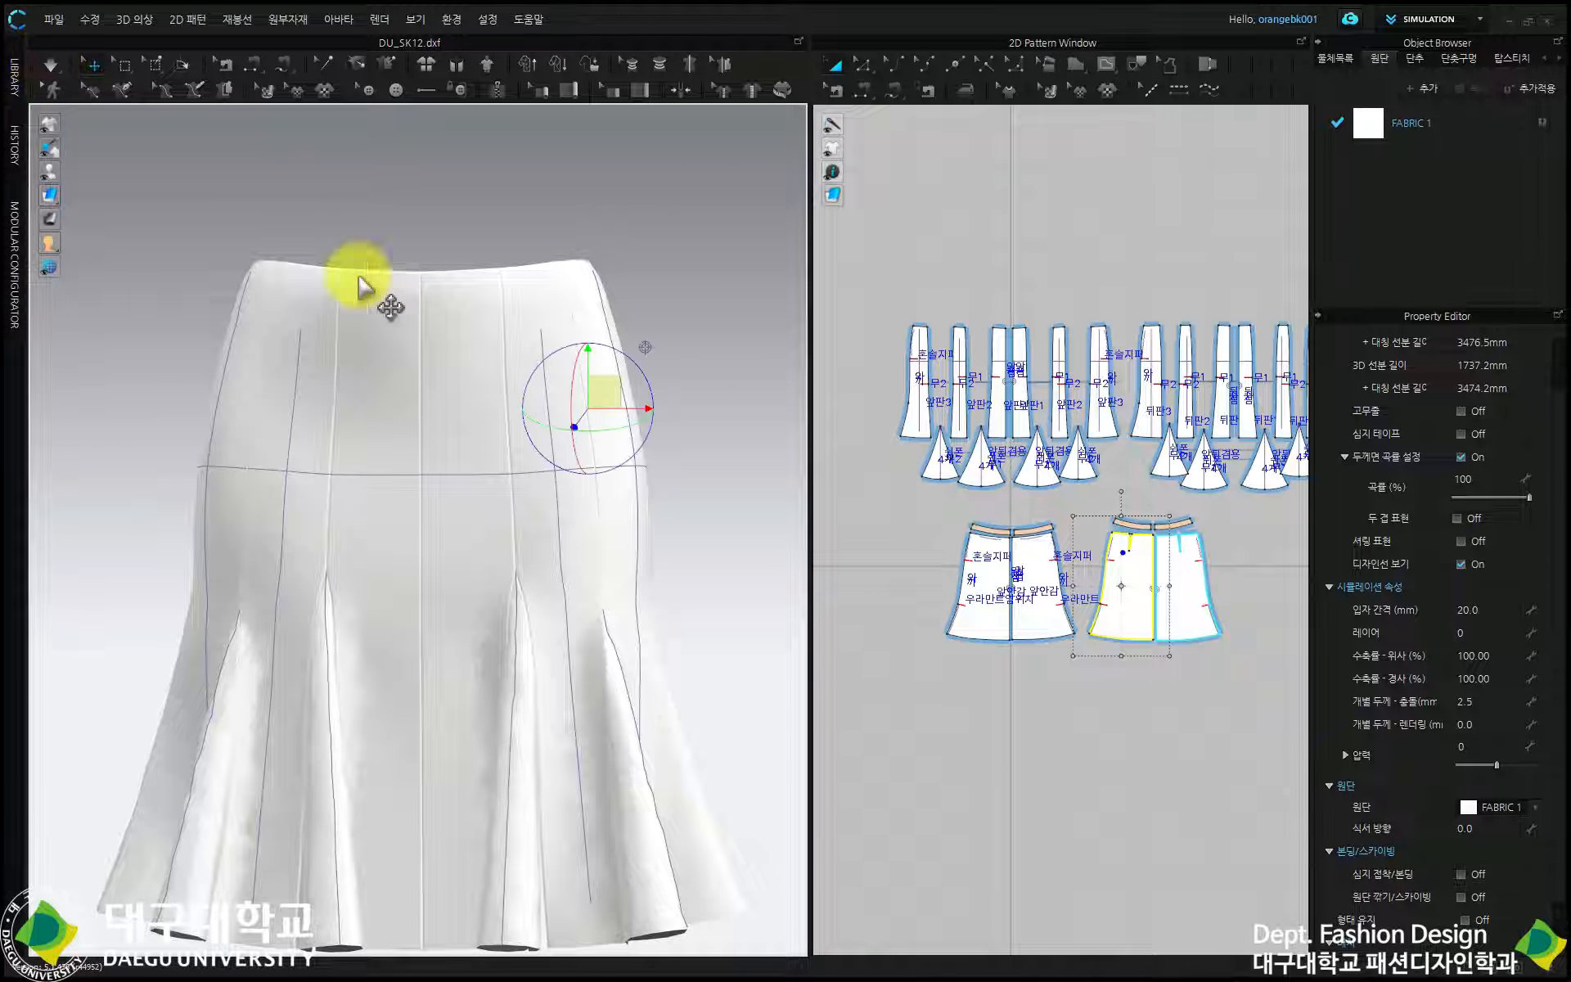
scroll(439, 482, "up", 3)
left_click(49, 171)
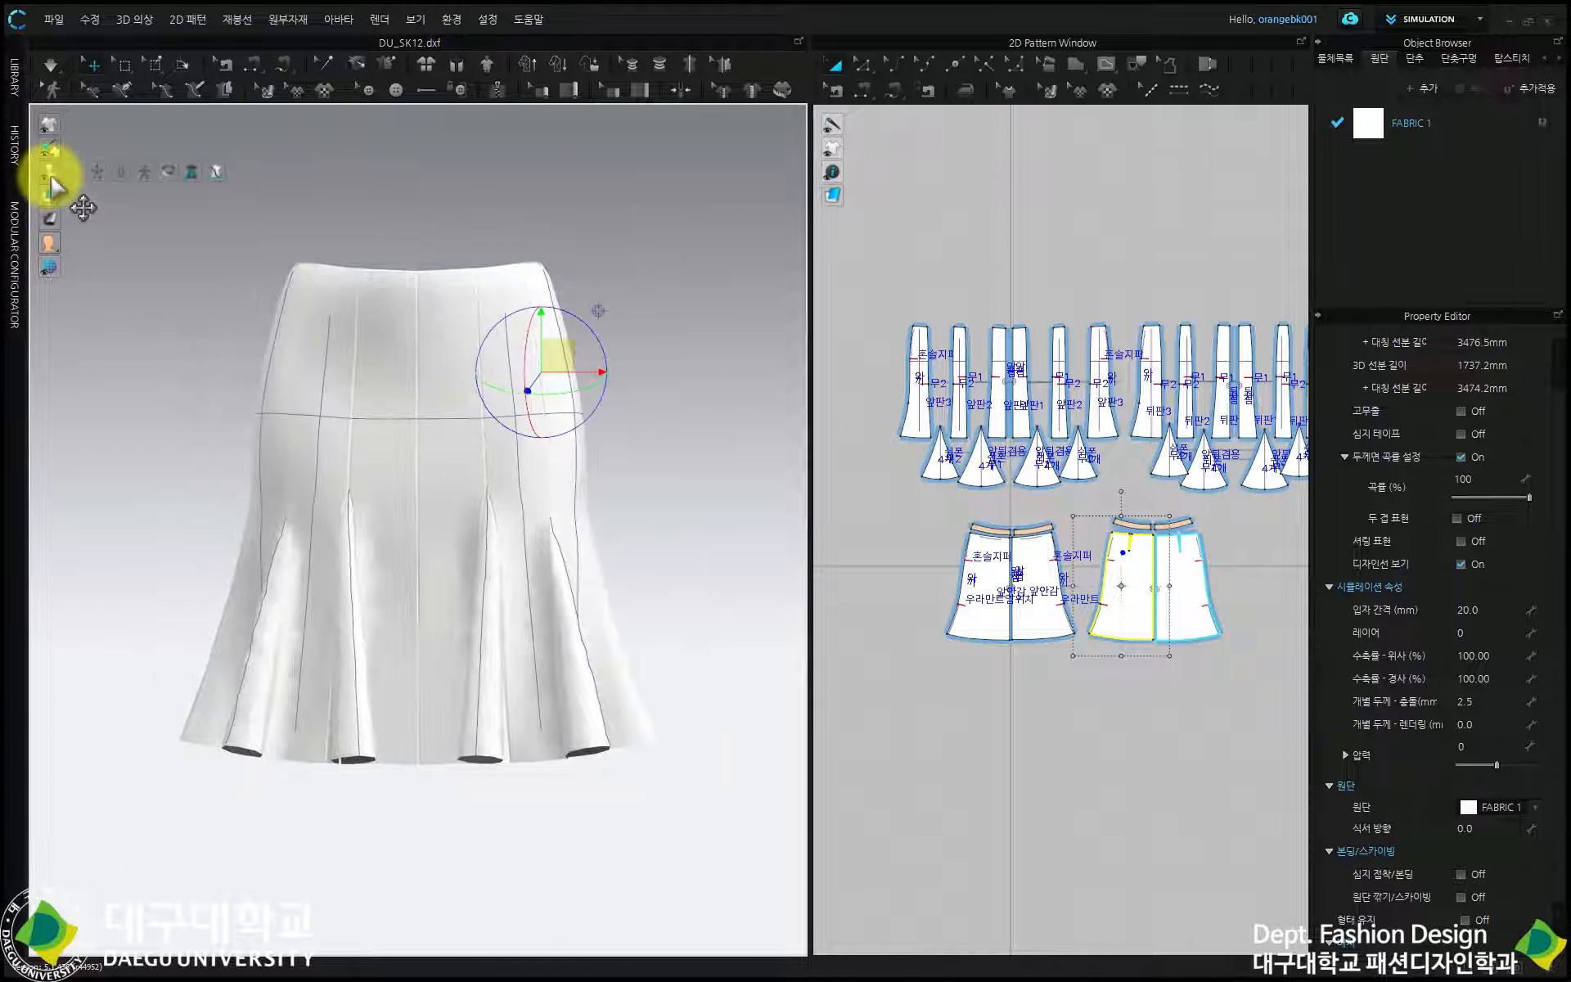
left_click(75, 171)
right_click_drag(660, 431, 712, 459)
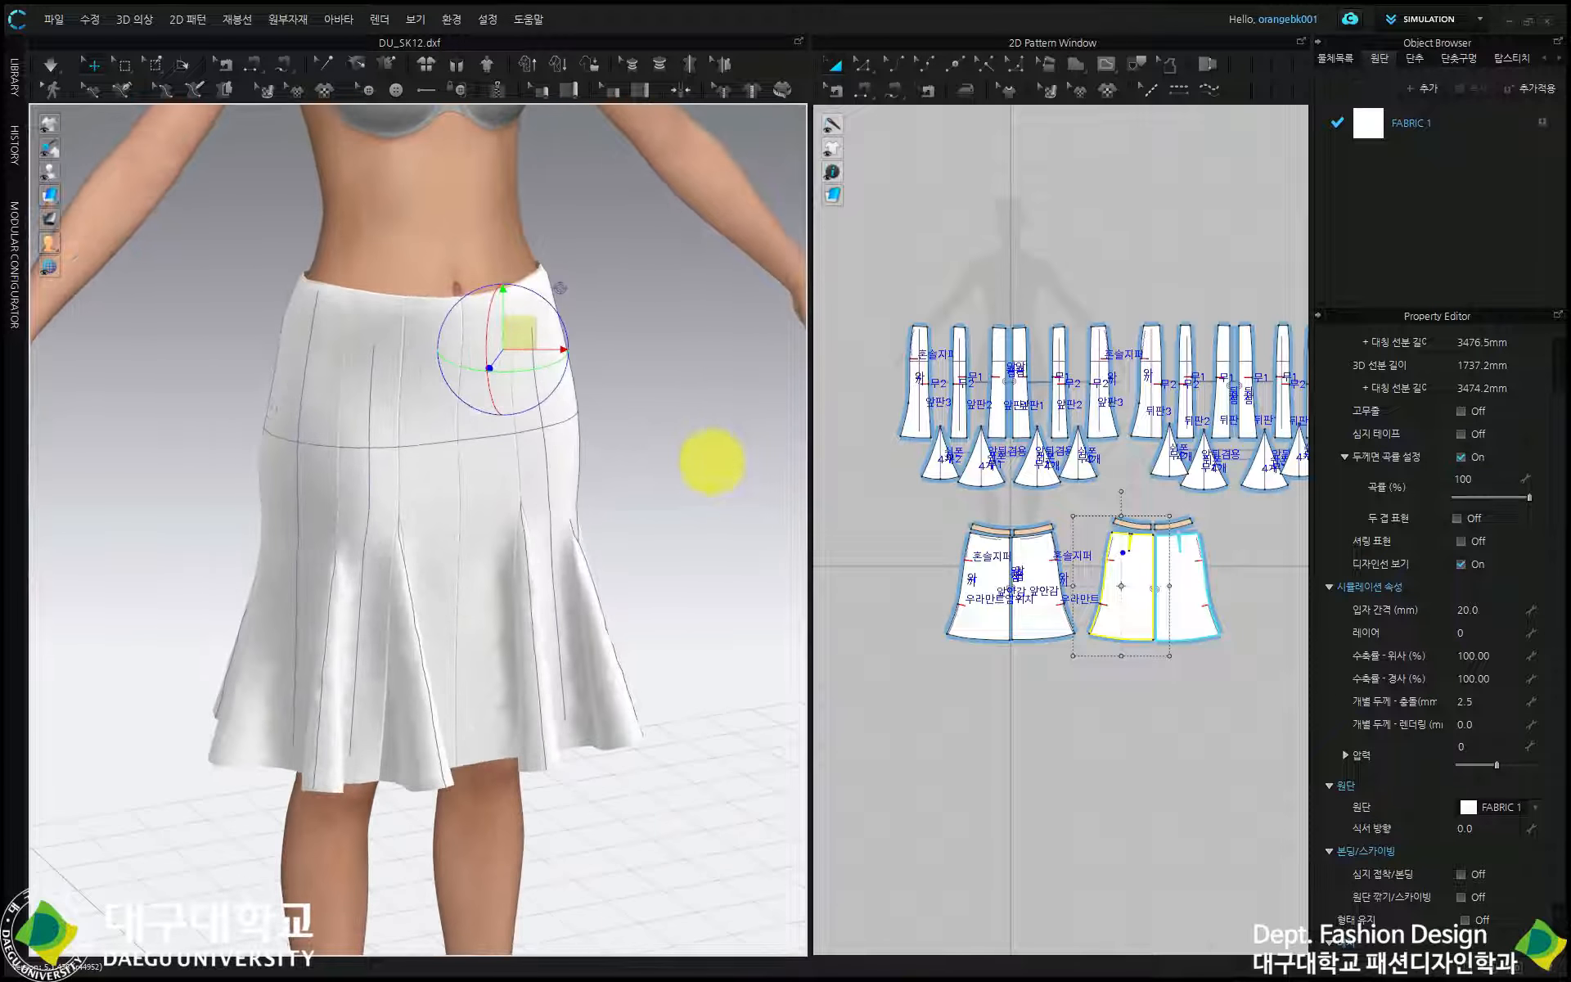